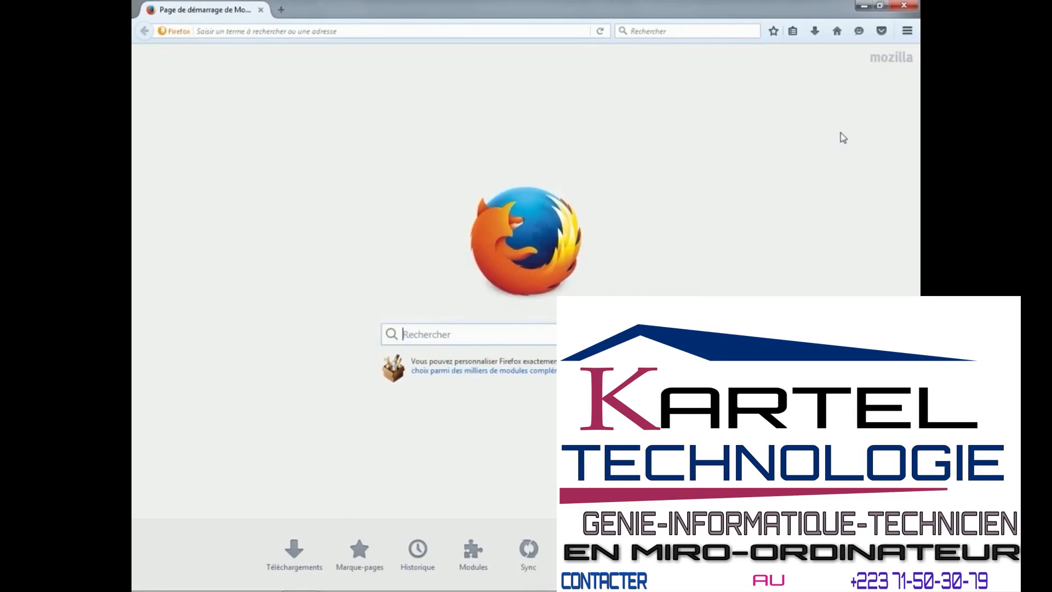
Step: Search the web for "gmail"
left_click(689, 29)
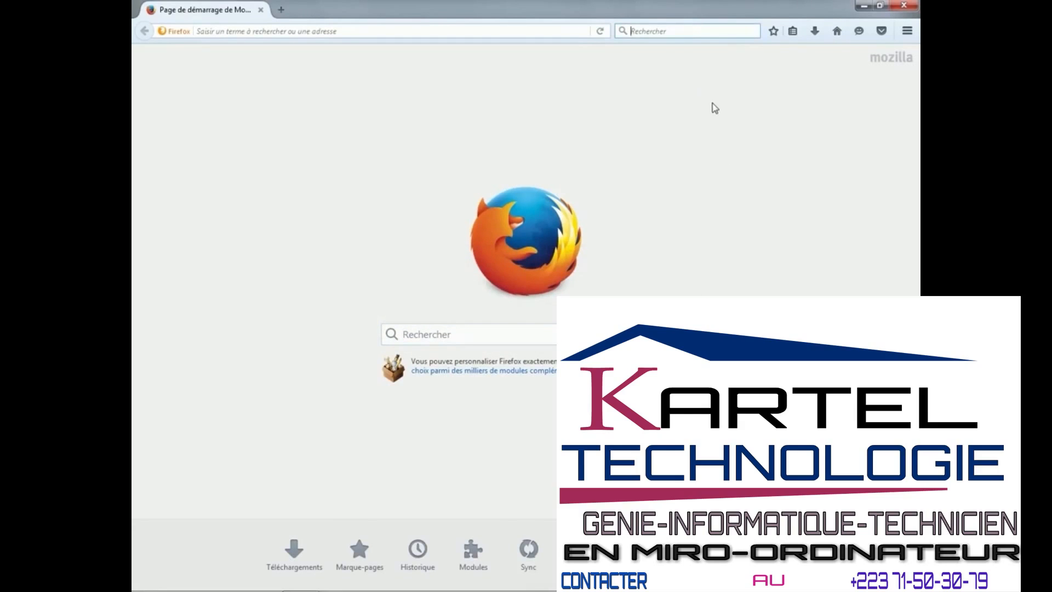
type("gmail")
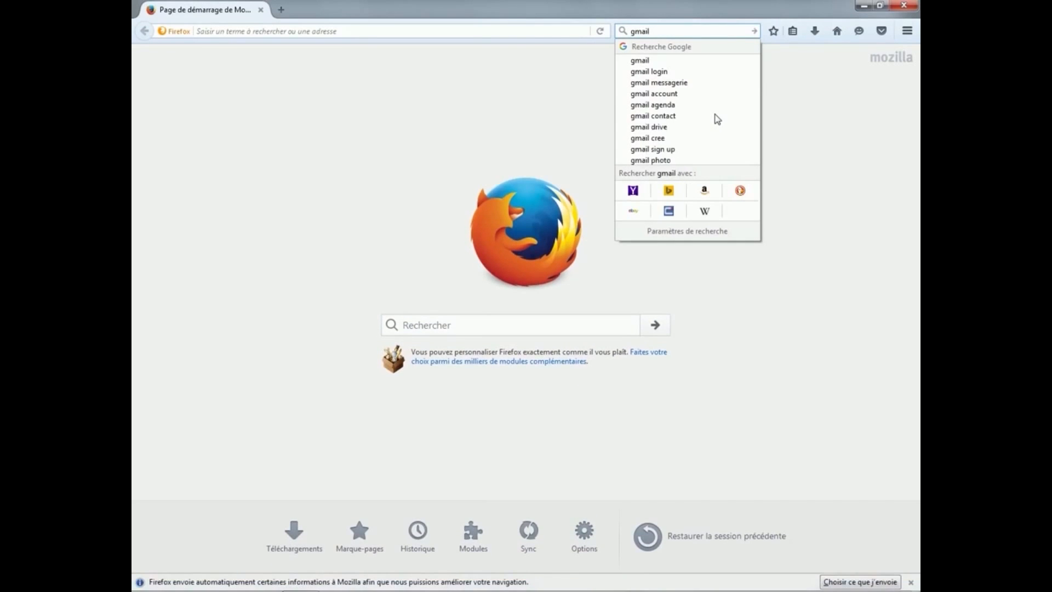
left_click(666, 61)
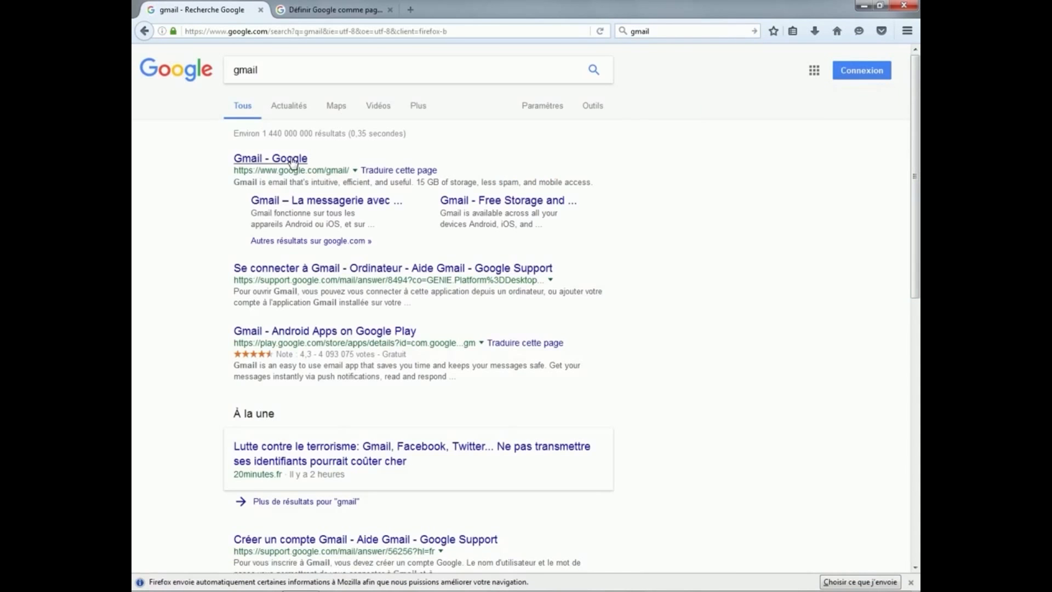
Step: Open the Gmail site from the search results, close the extra Google home-page tab and start creating an account
left_click(295, 160)
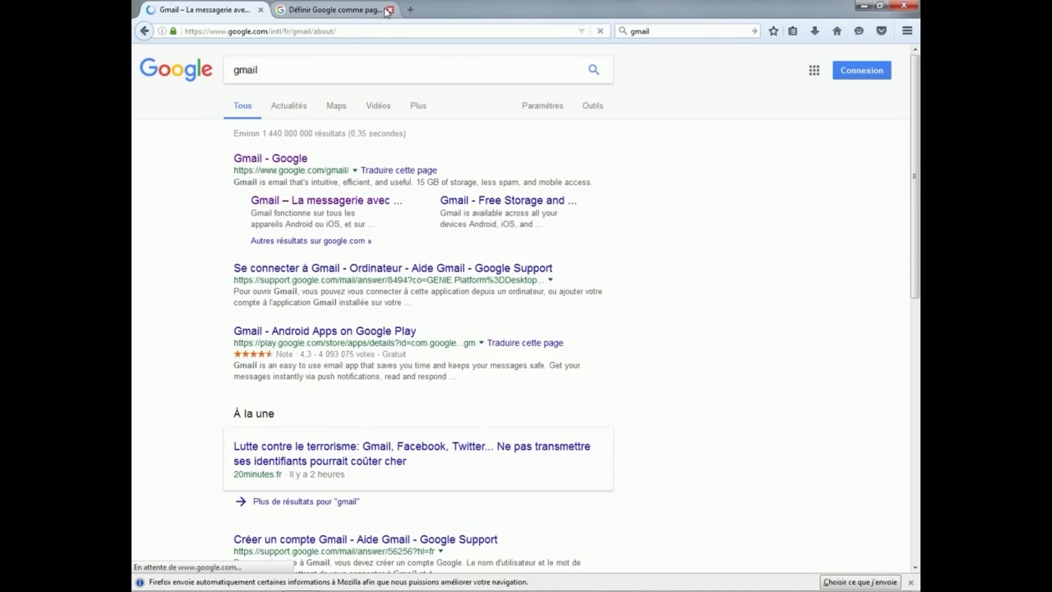
left_click(389, 10)
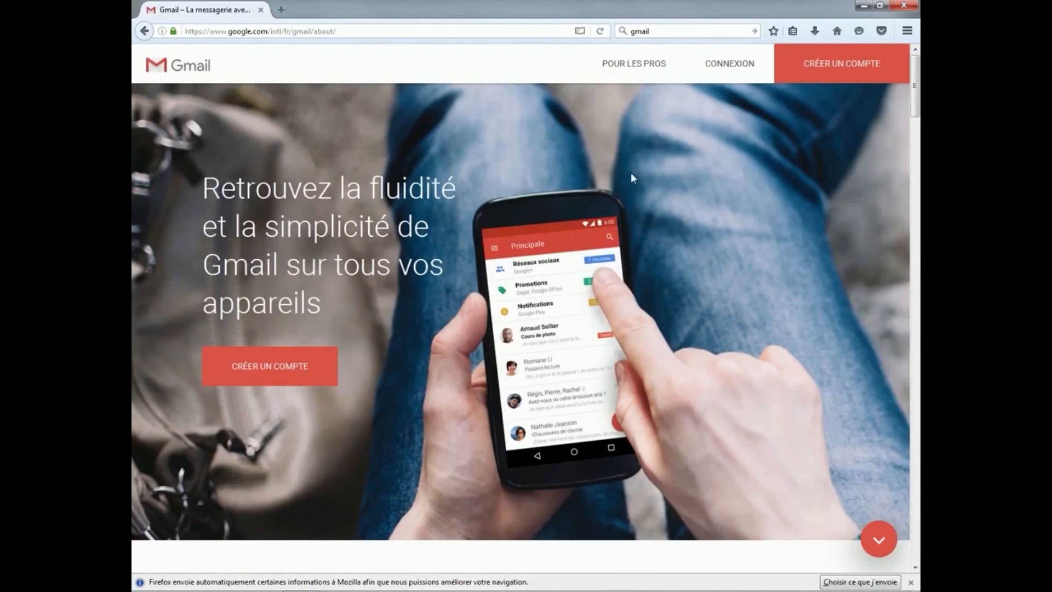
left_click(825, 63)
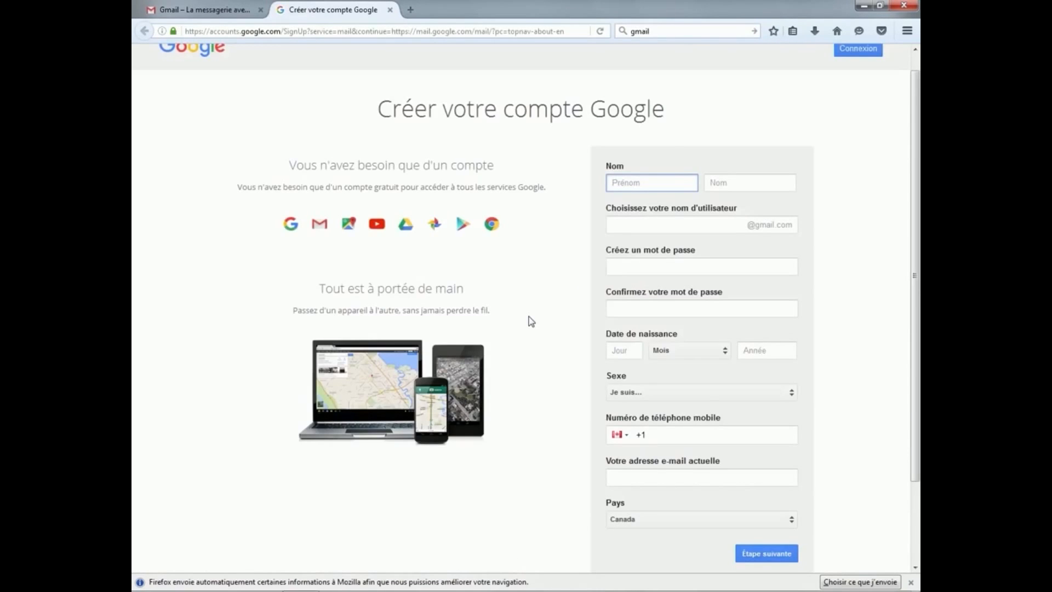
Step: Enter the account holder's first name and last name in the sign-up form
left_click(711, 183)
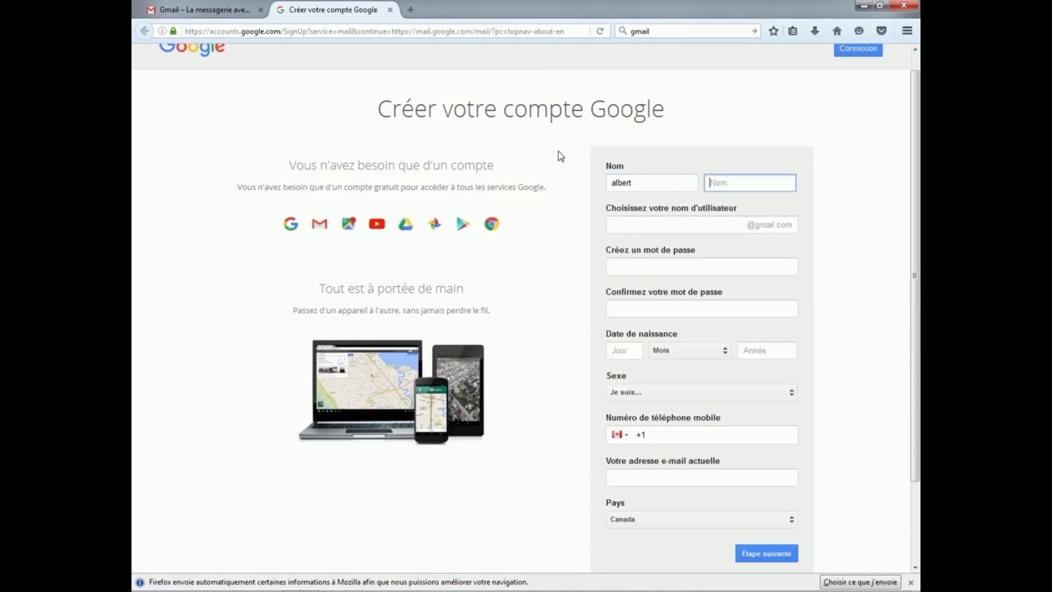
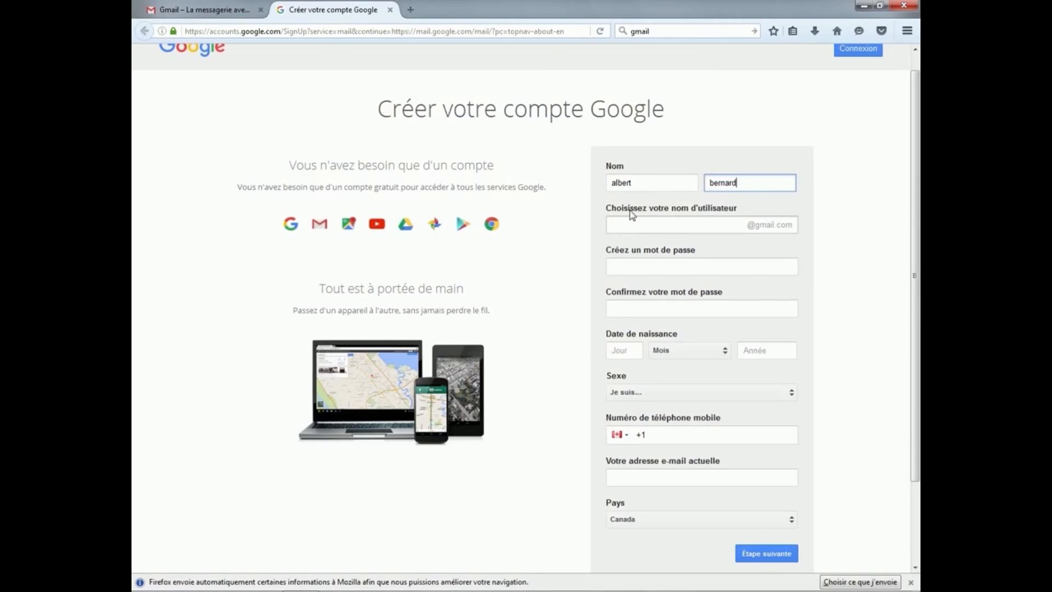
Step: Enter a desired Gmail username made of the full name followed by a three-digit number, and check its availability
left_click(613, 227)
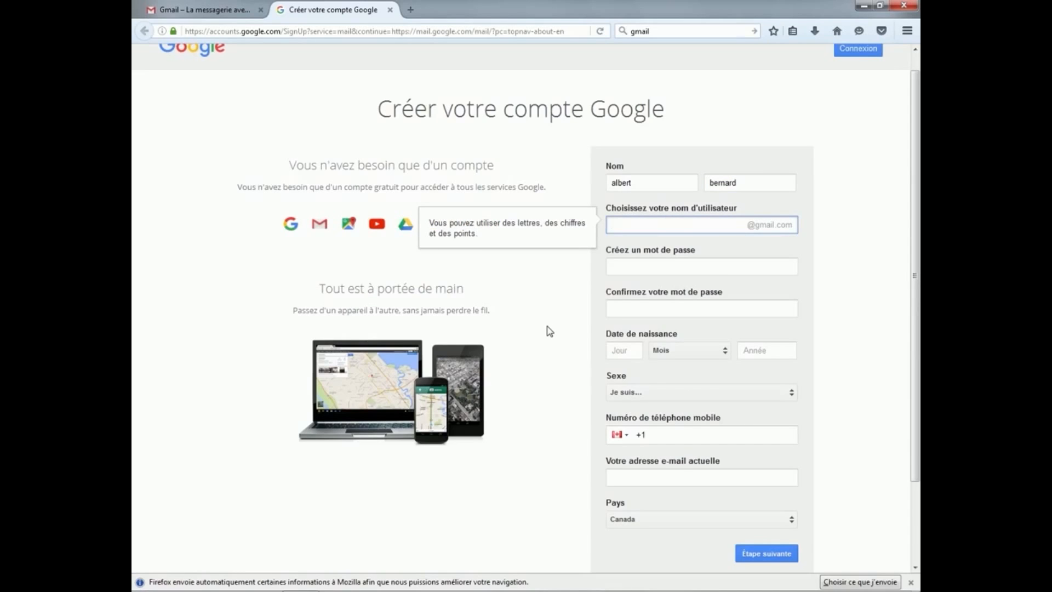
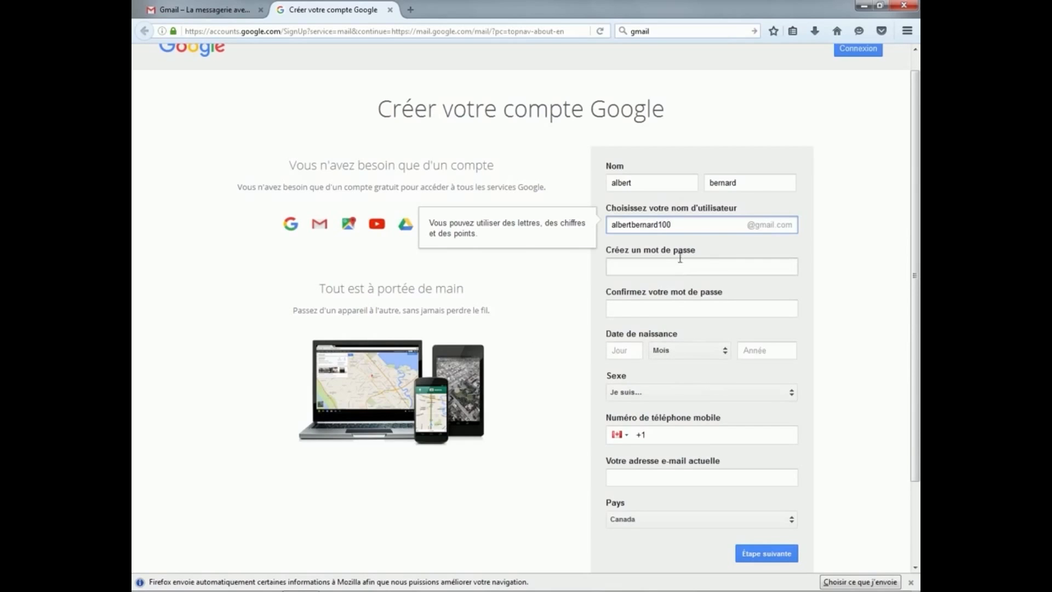
left_click(620, 269)
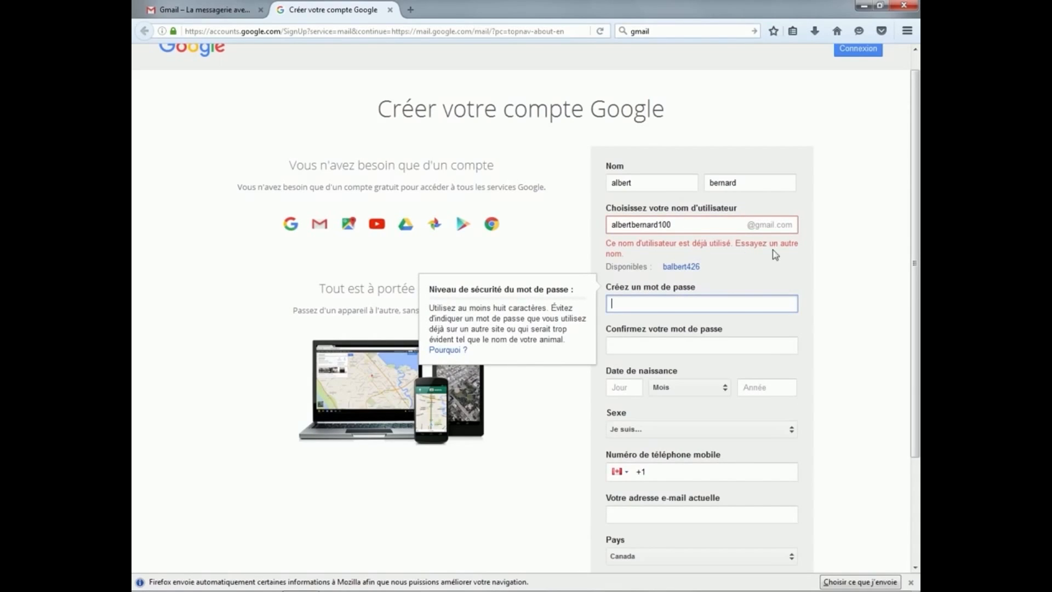
Step: Replace the final digit of the chosen username with 3
left_click(670, 226)
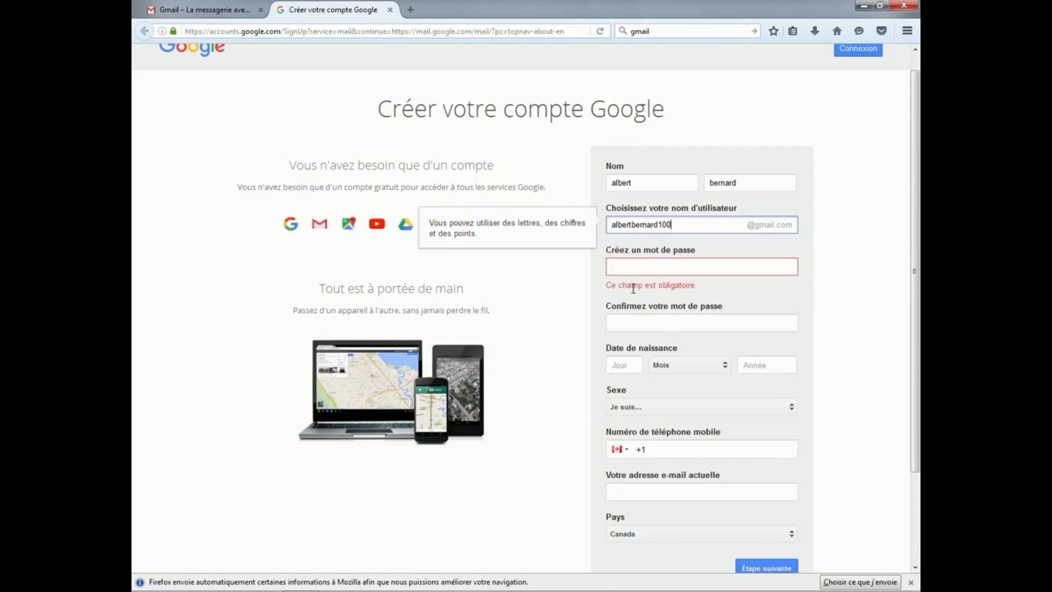
key("BackSpace")
type("3")
Step: Enter a new password of at least eight characters for the account
left_click(616, 269)
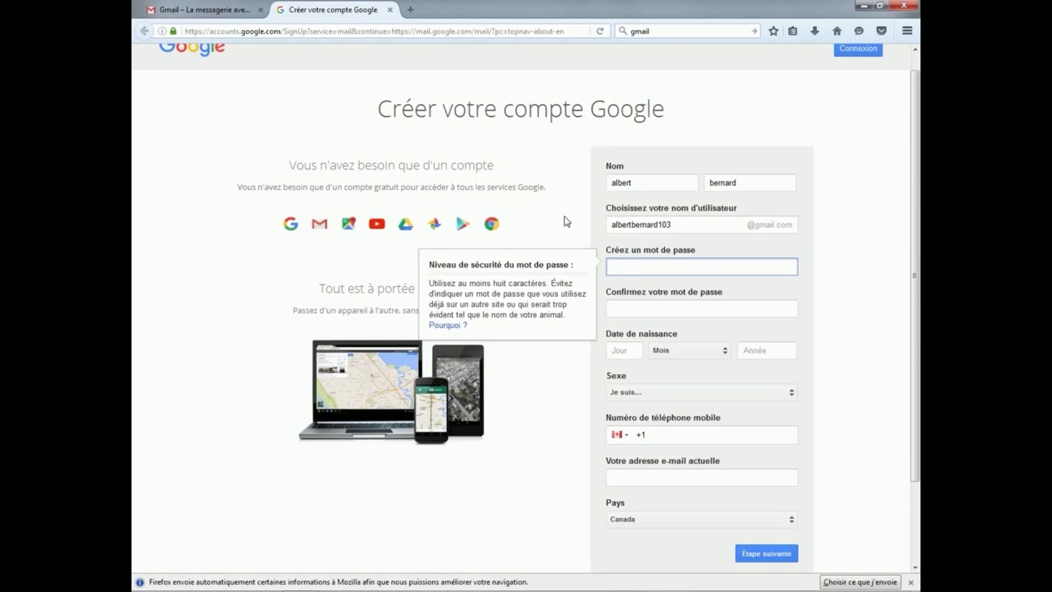
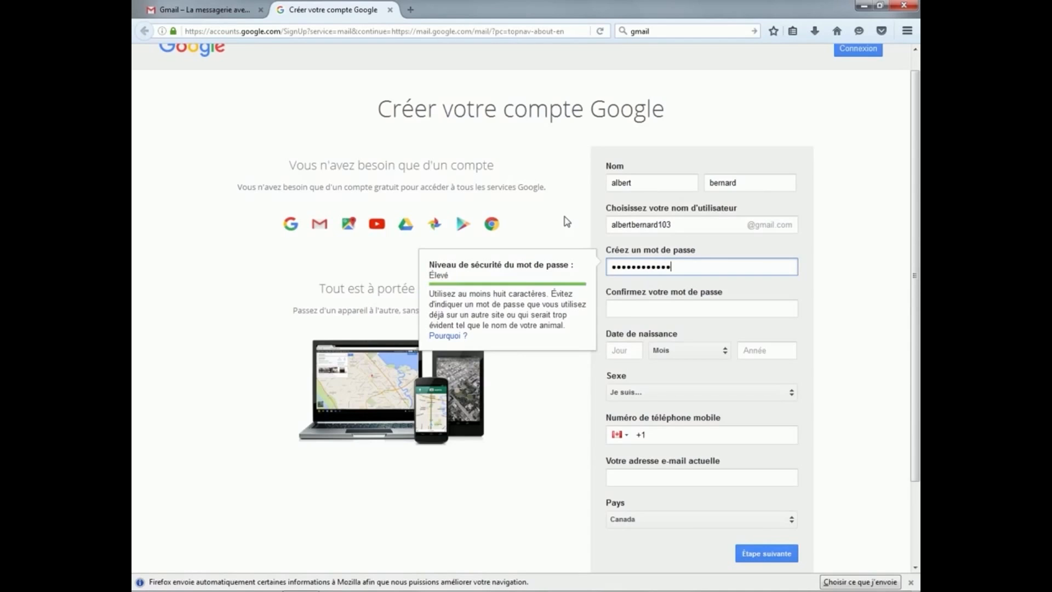
Step: Enter the same account password in the confirmation field
left_click(618, 312)
type("•••••••••")
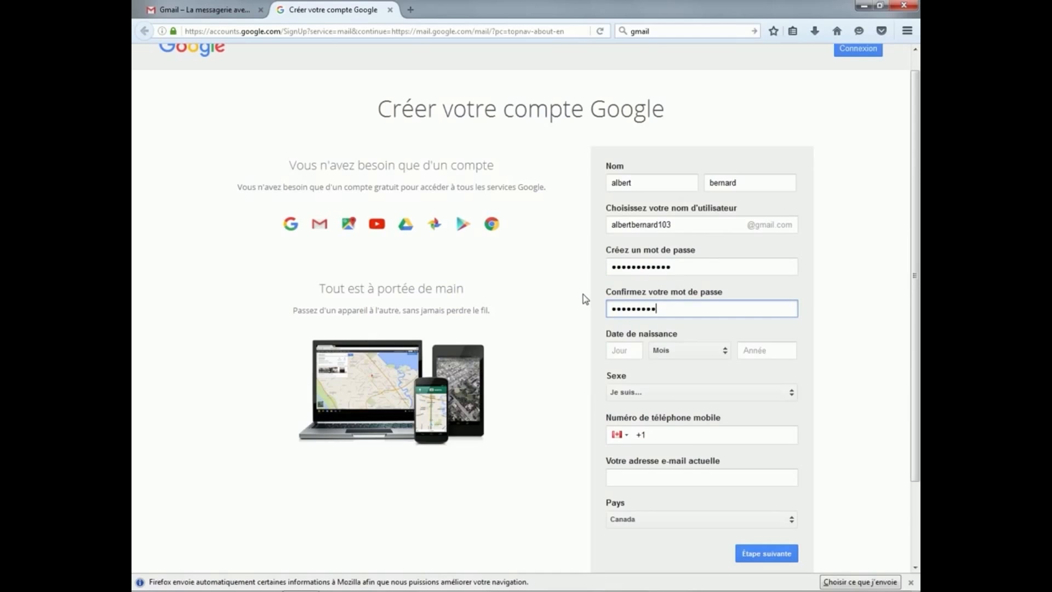
type("••••")
Step: Fill in the date of birth with its day, month and year
left_click(629, 350)
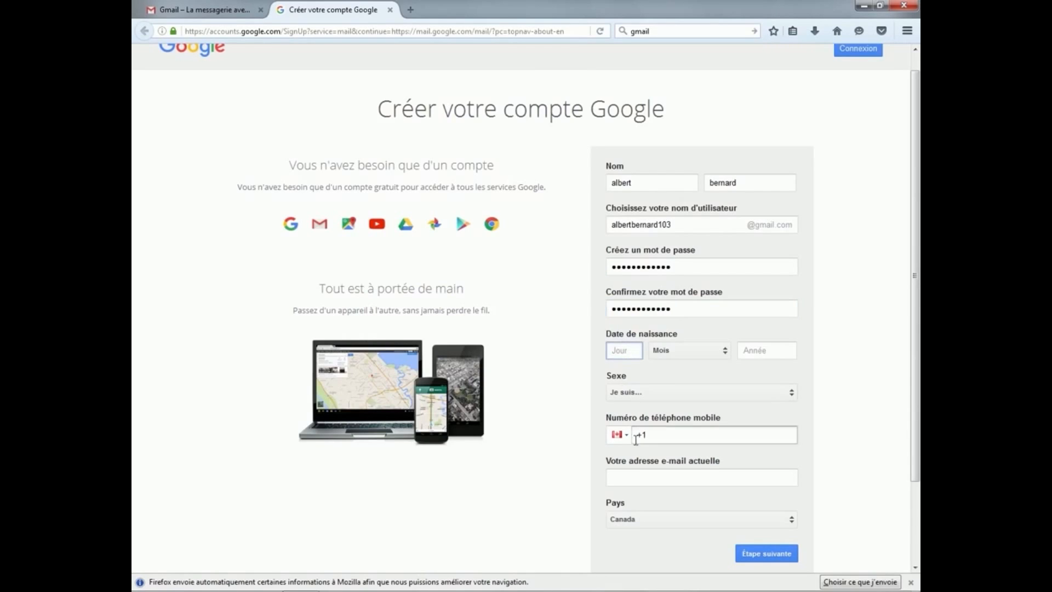
type("24")
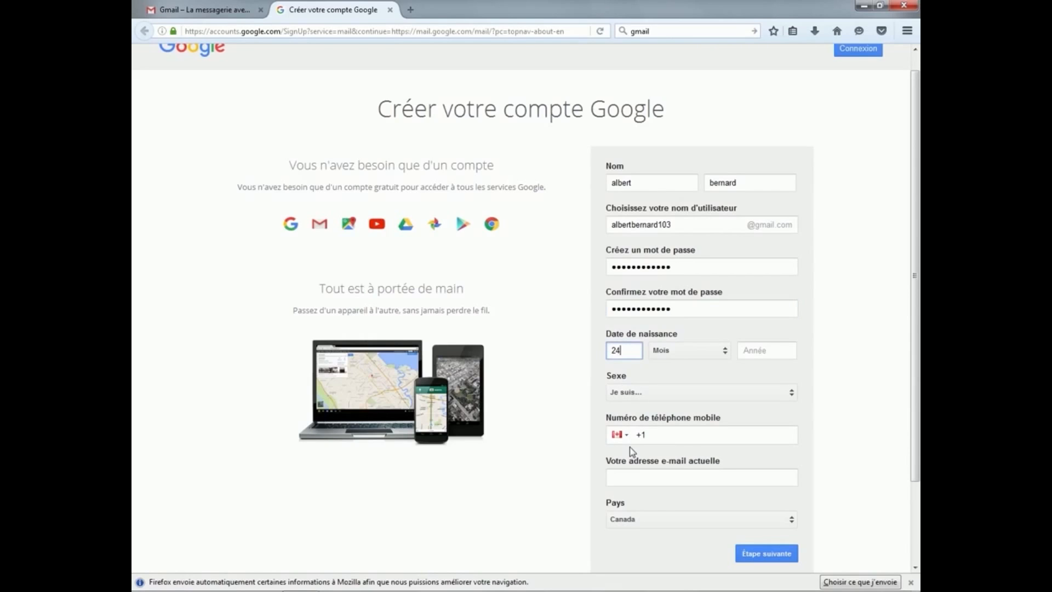
left_click(725, 355)
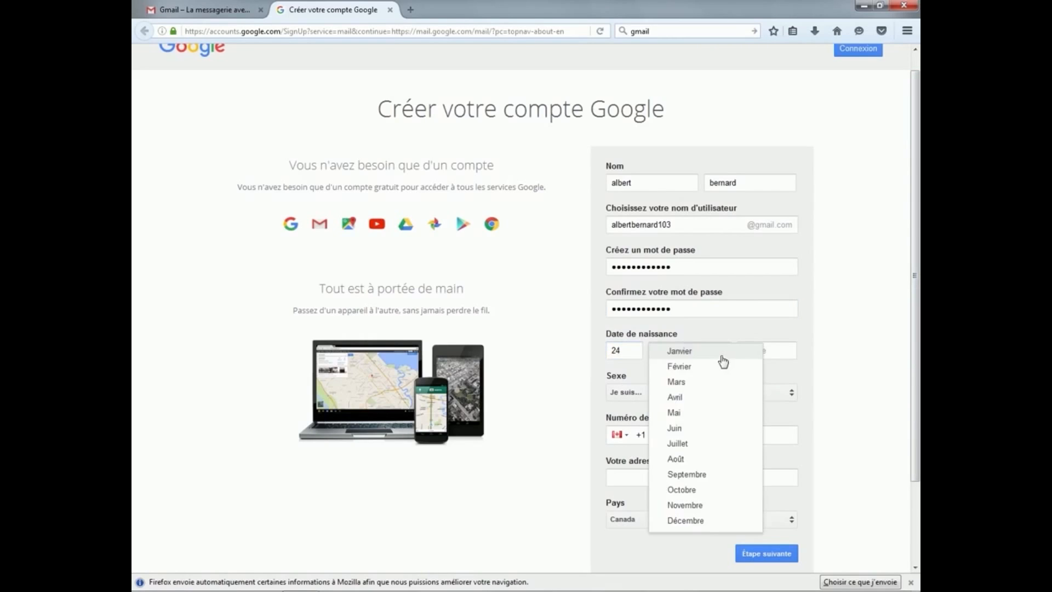
left_click(683, 490)
left_click(767, 351)
type("19")
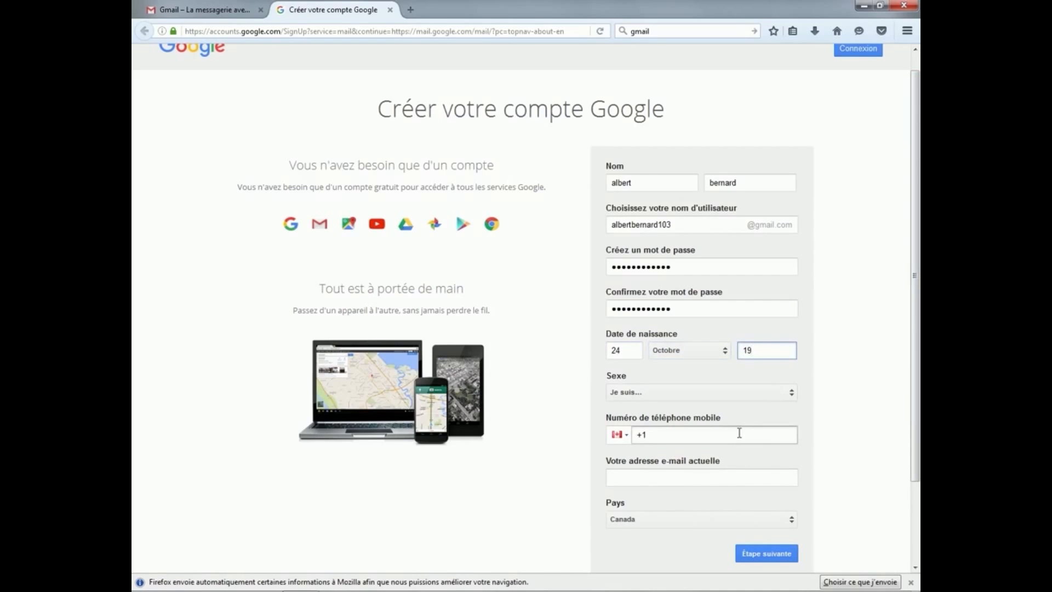
type("63")
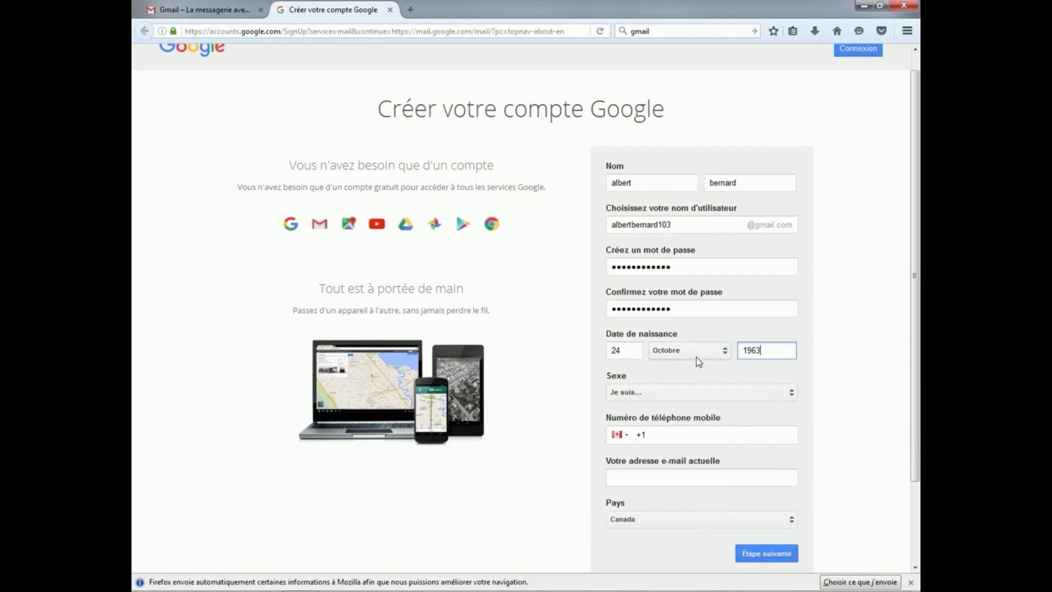
Step: Set the gender to "Un homme" and enter the mobile phone number
left_click(765, 395)
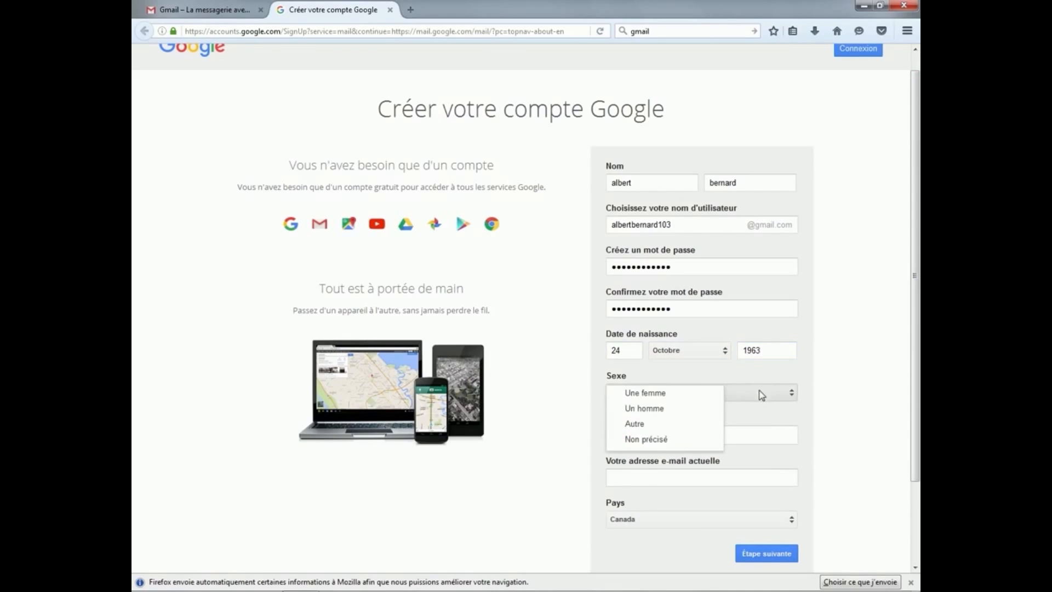
left_click(662, 411)
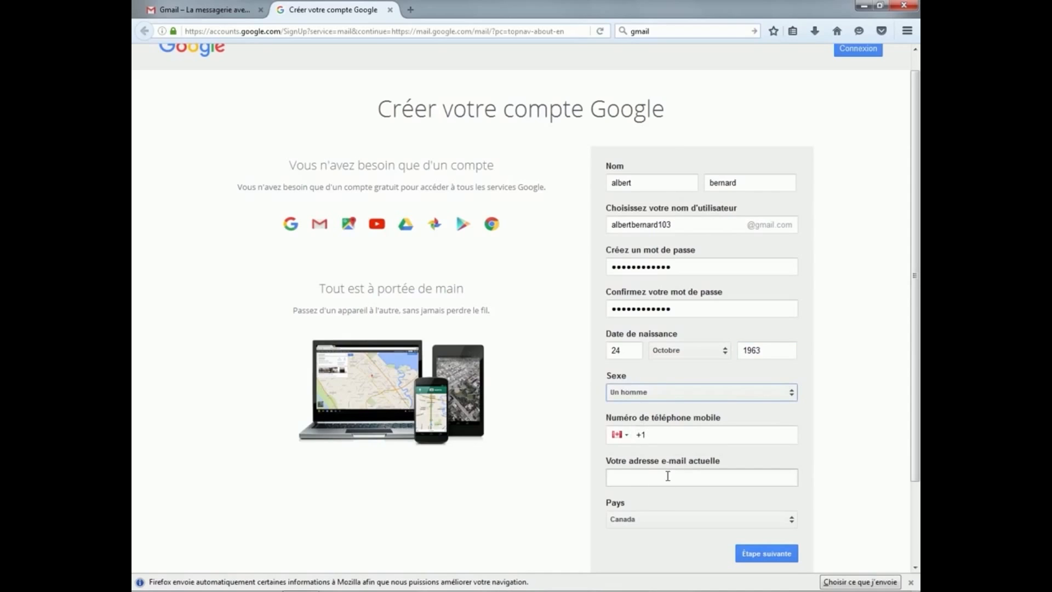
left_click(655, 433)
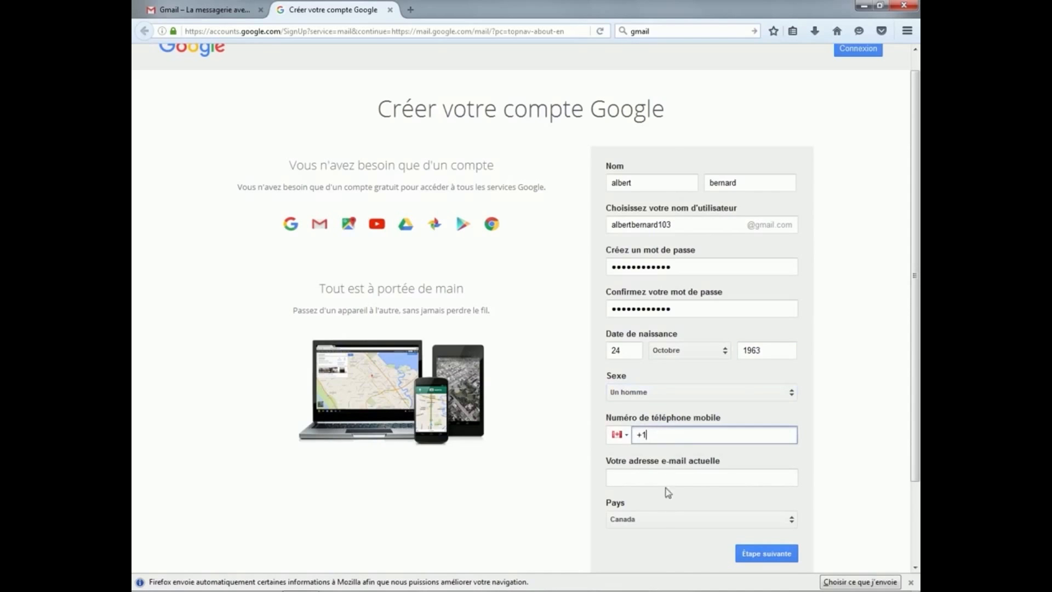
Step: Submit the form with the current e-mail address left empty, and accept the privacy rules and terms of use
left_click(621, 473)
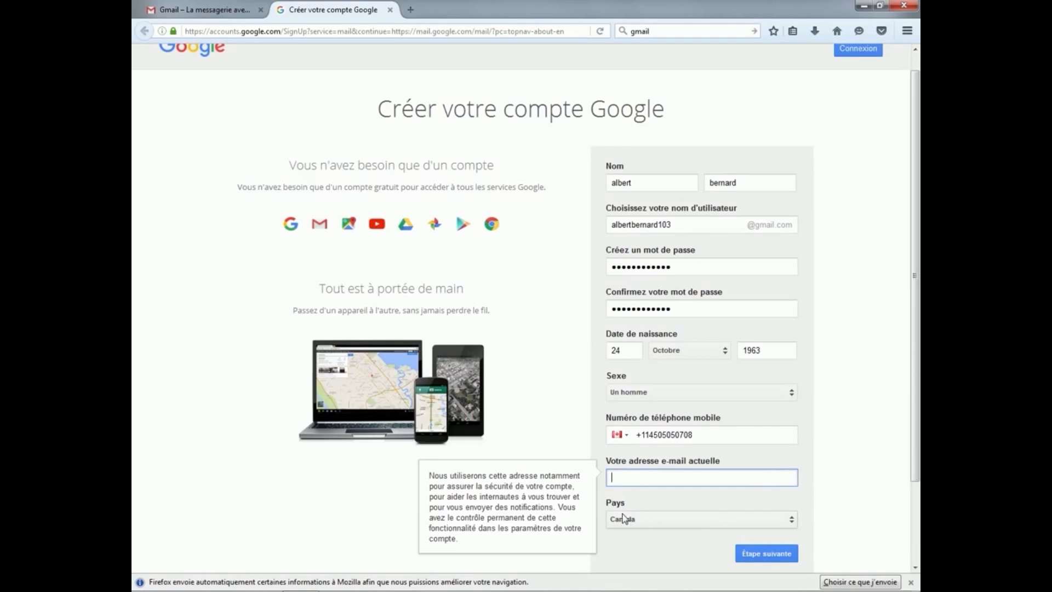
scroll(860, 392, "down", 2)
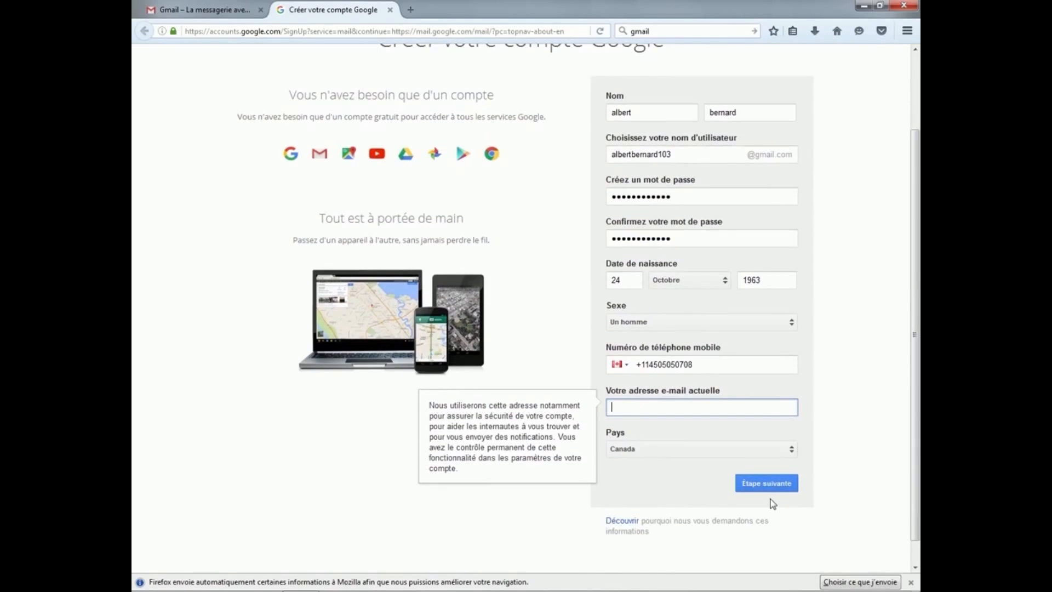
left_click(765, 486)
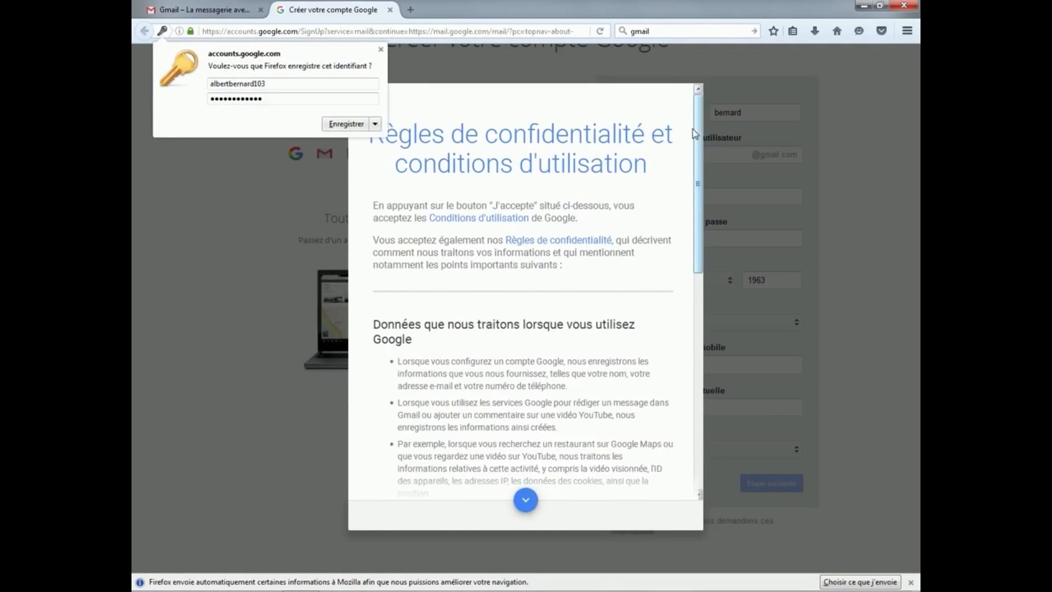
left_click_drag(699, 134, 679, 381)
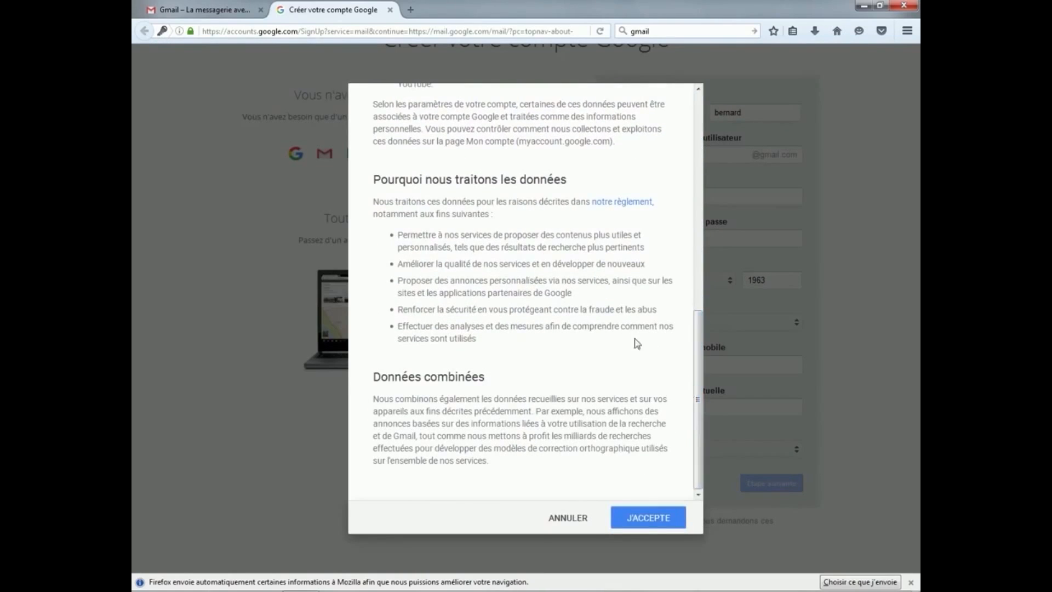
left_click(647, 518)
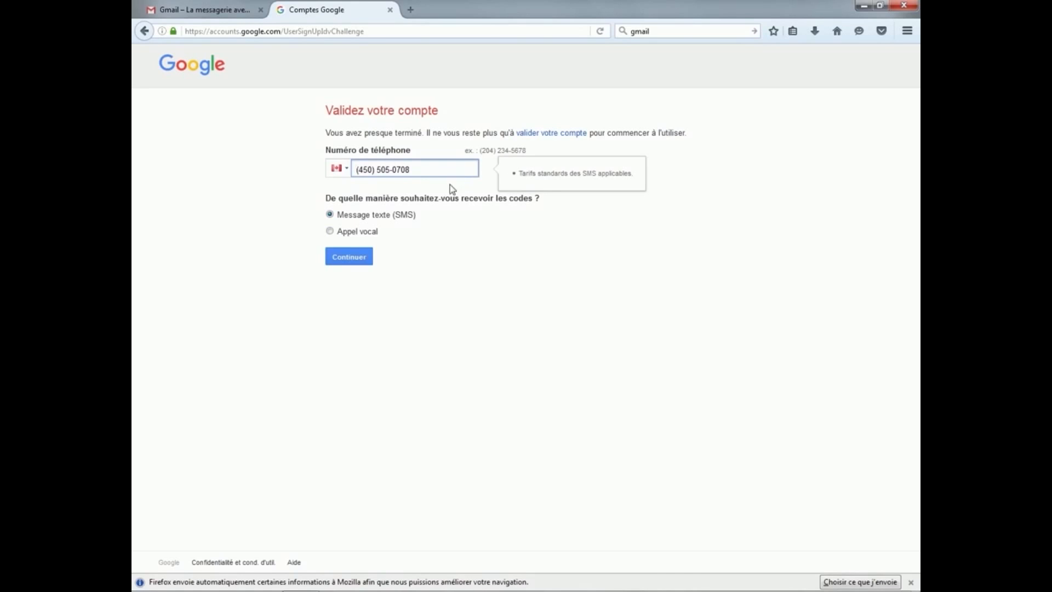
Step: Request the account validation code by text message, then enter the received verification code and submit it
left_click(351, 255)
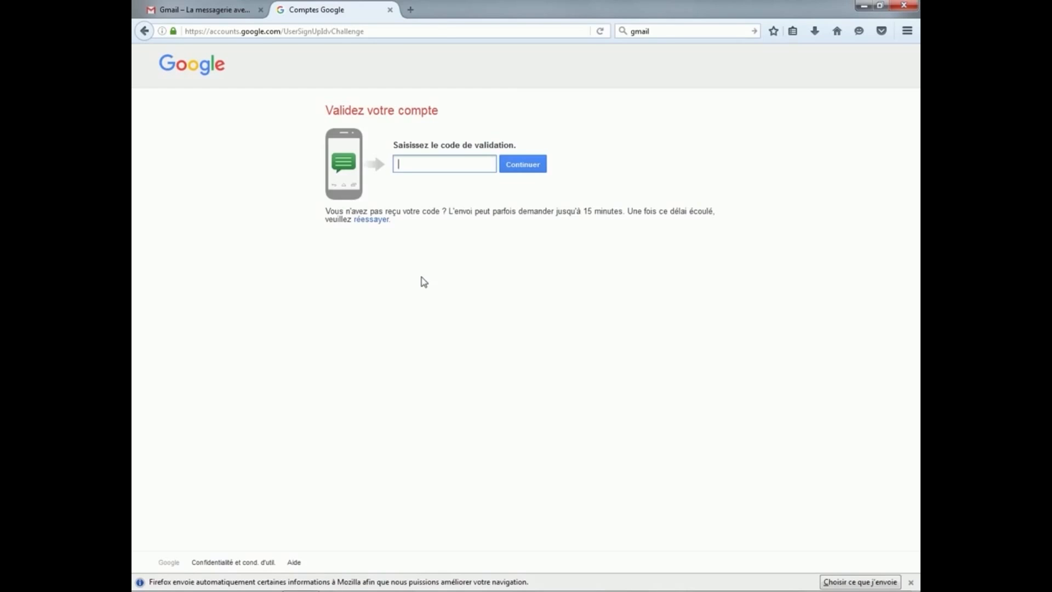
left_click(524, 164)
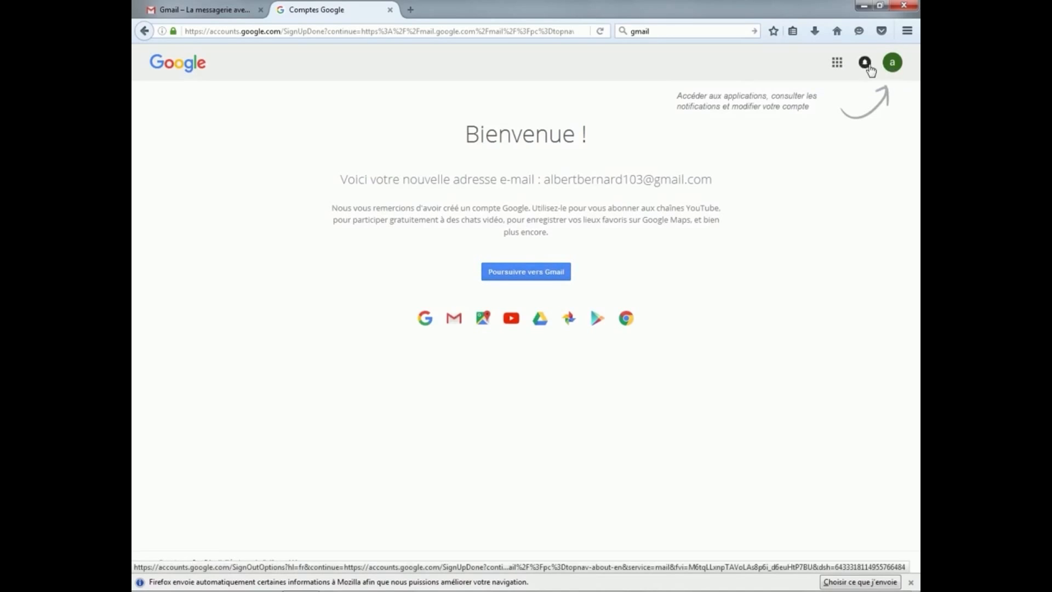
Step: Show the full set of Google apps and move Blogger beside Gmail in the main group
left_click(839, 64)
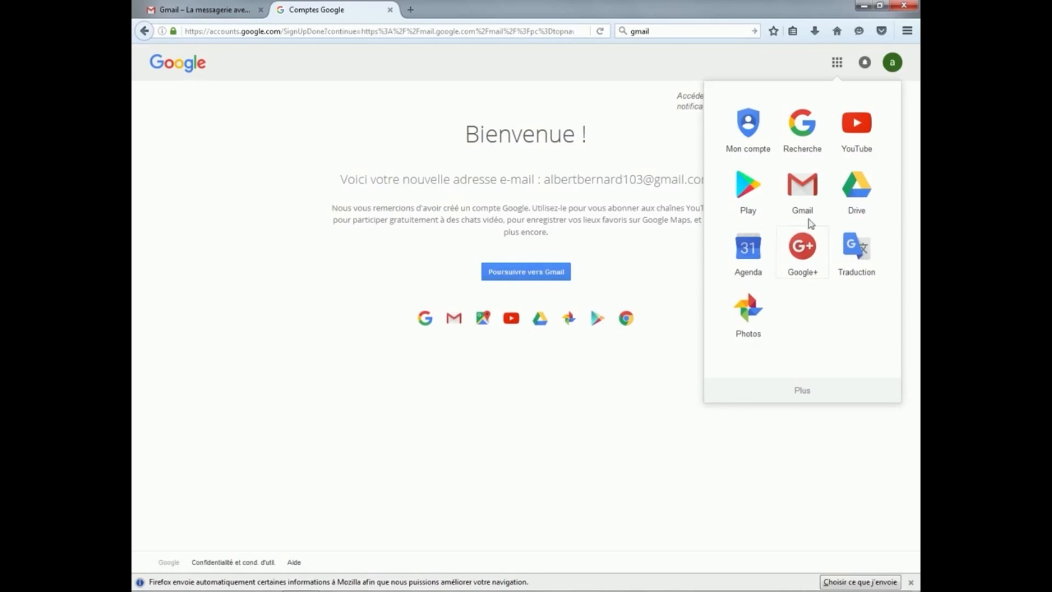
left_click(801, 394)
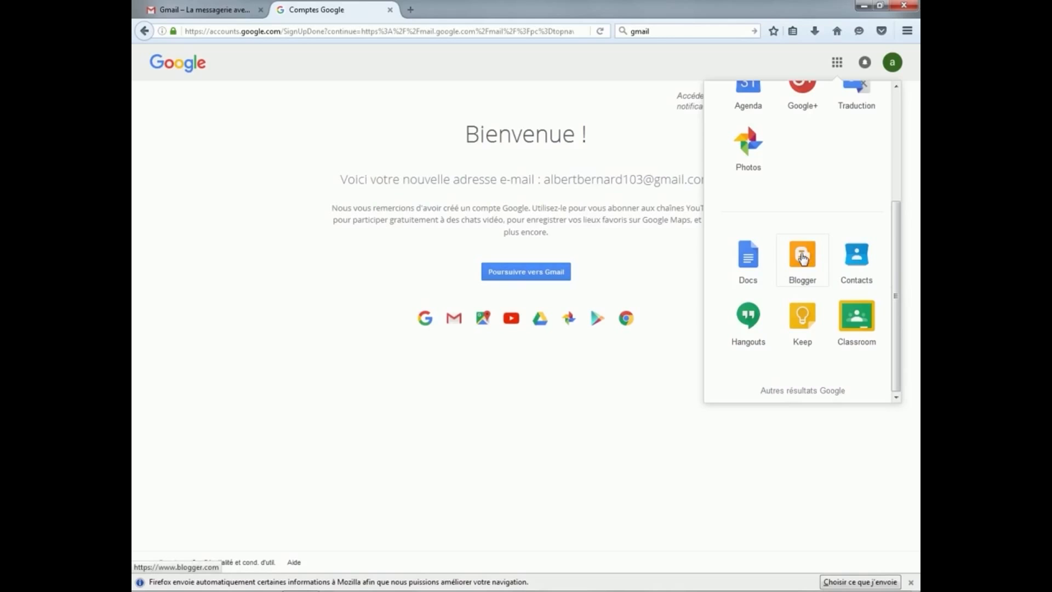
left_click_drag(803, 256, 800, 143)
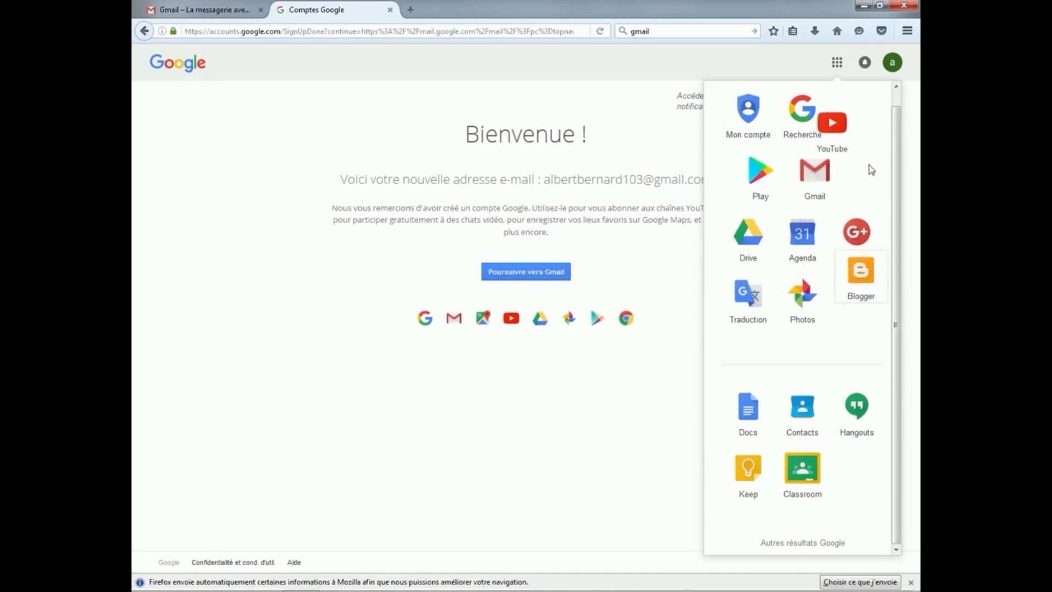
left_click_drag(871, 193, 869, 193)
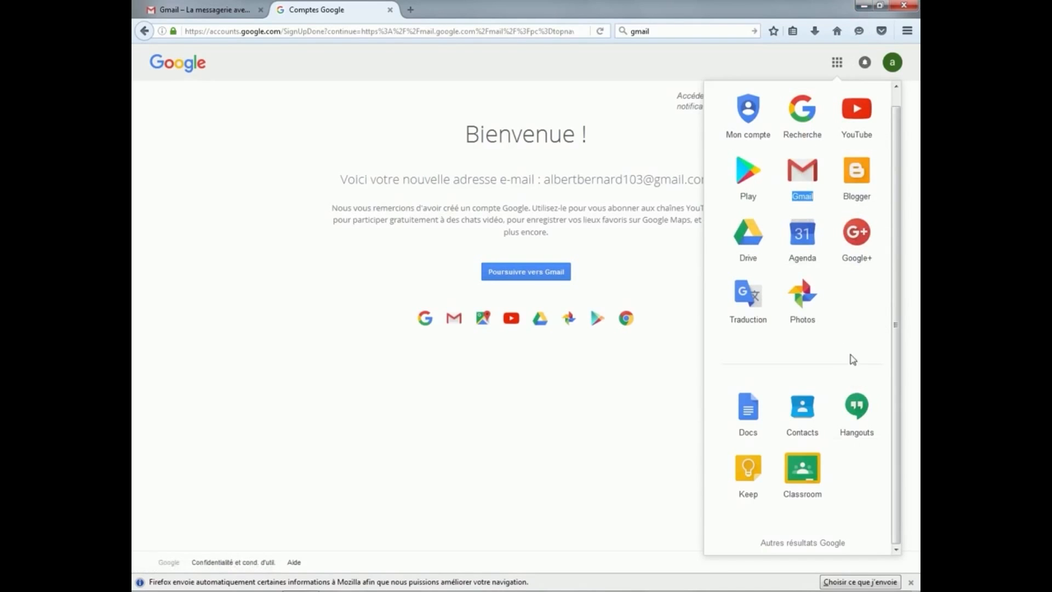
Step: Open Blogger, start creating a blog, confirm the identity with the account password and save the login in the browser
left_click(854, 171)
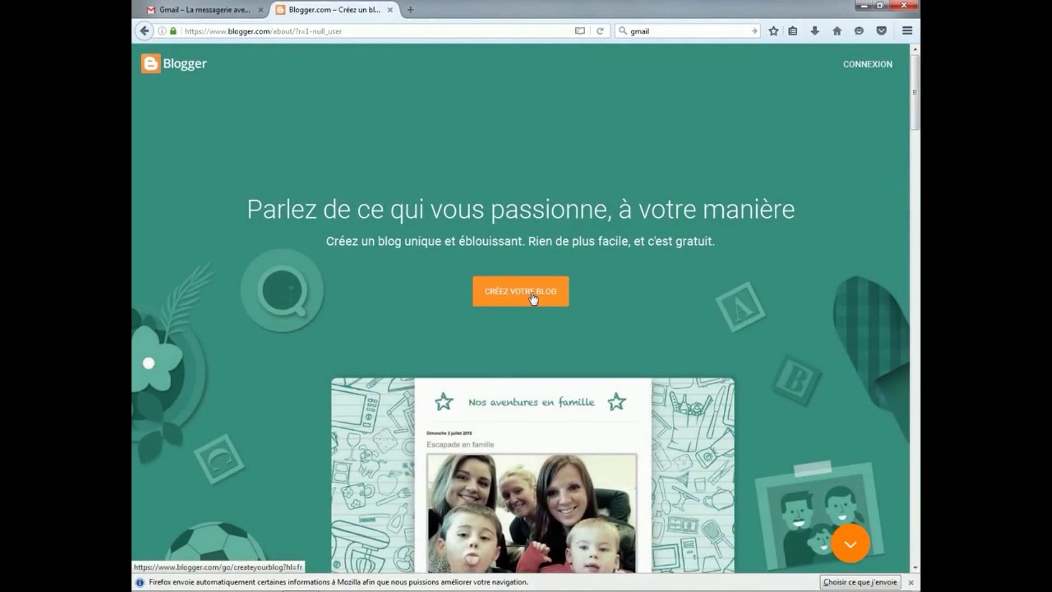
left_click(533, 298)
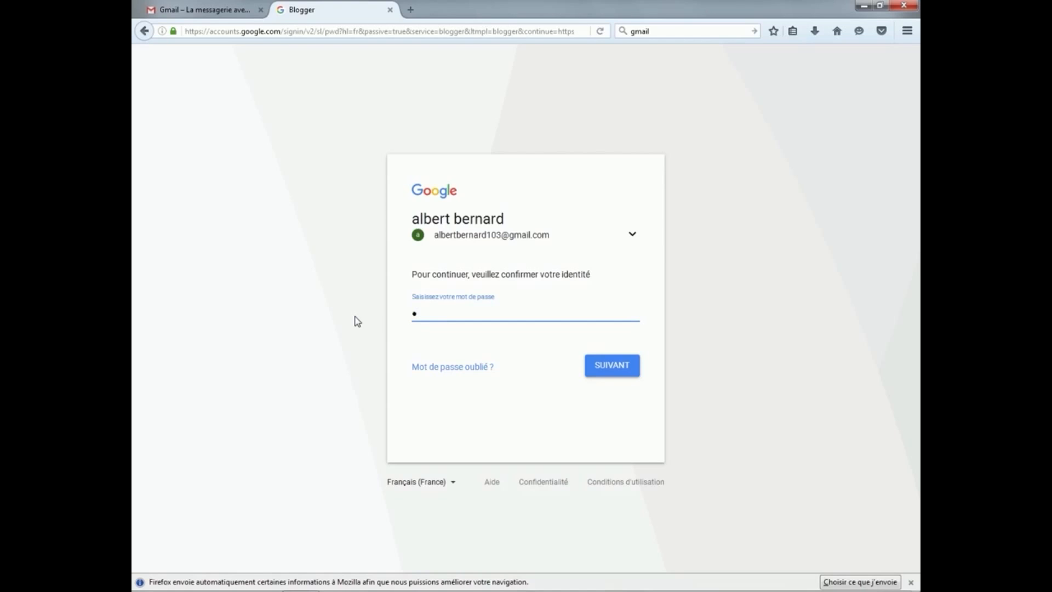
type("••••••••••")
left_click(608, 372)
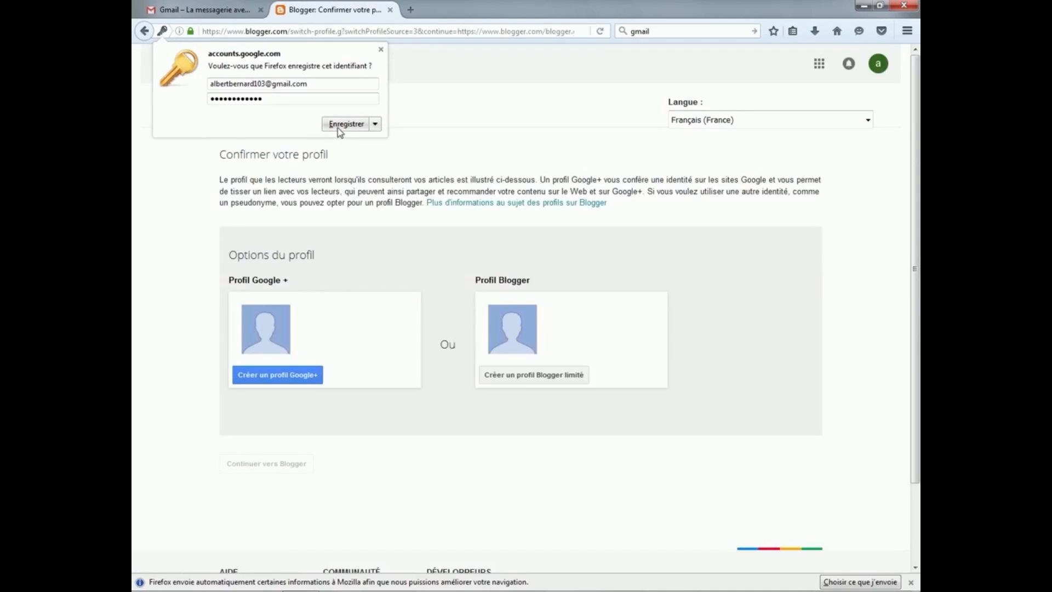
left_click(340, 126)
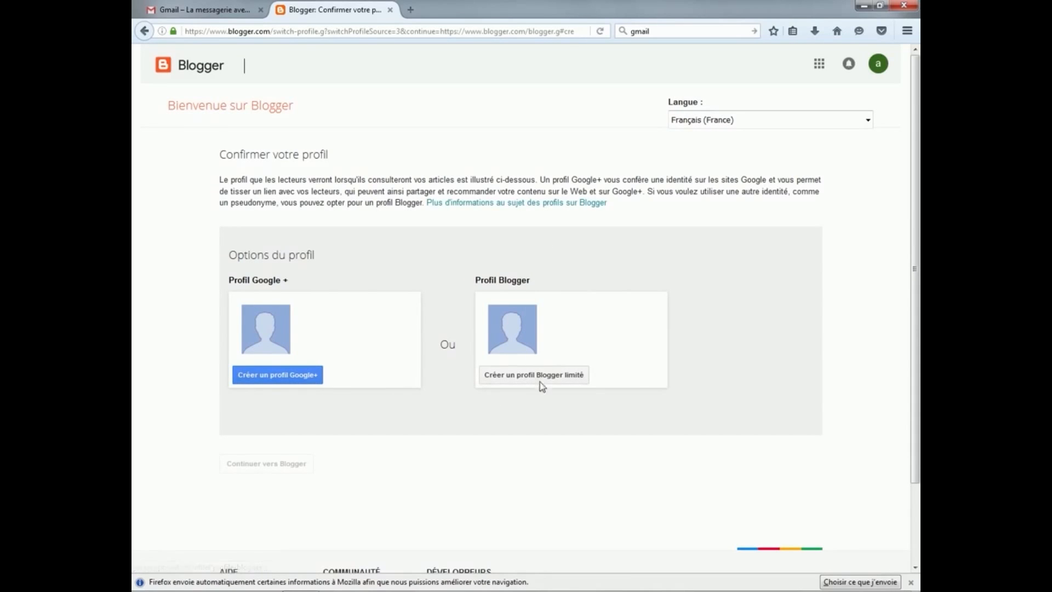
Step: Create a limited Blogger profile with the account holder's first name as display name and continue to Blogger
left_click(522, 378)
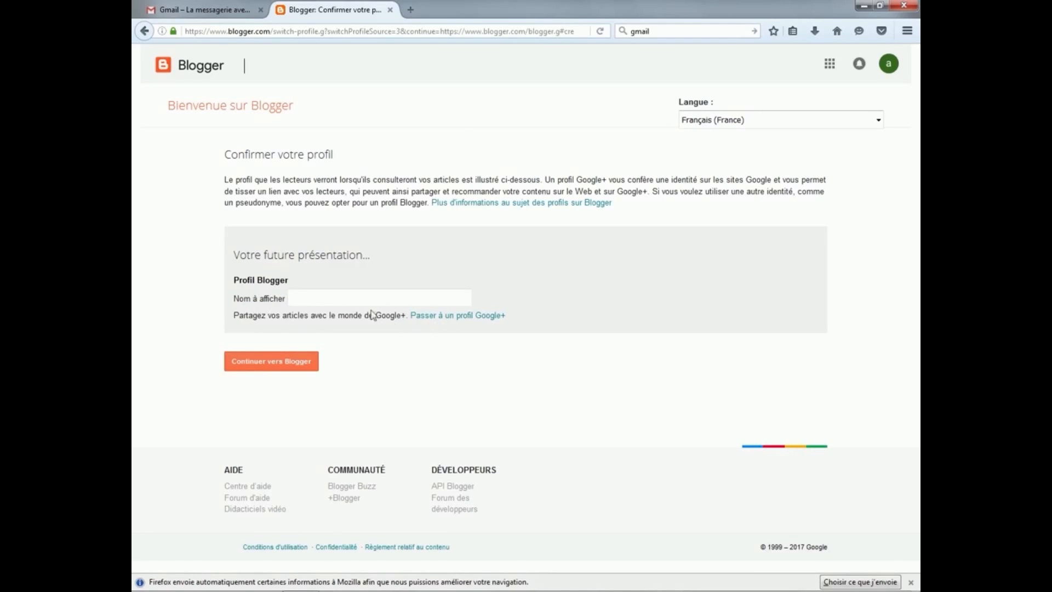
left_click(300, 298)
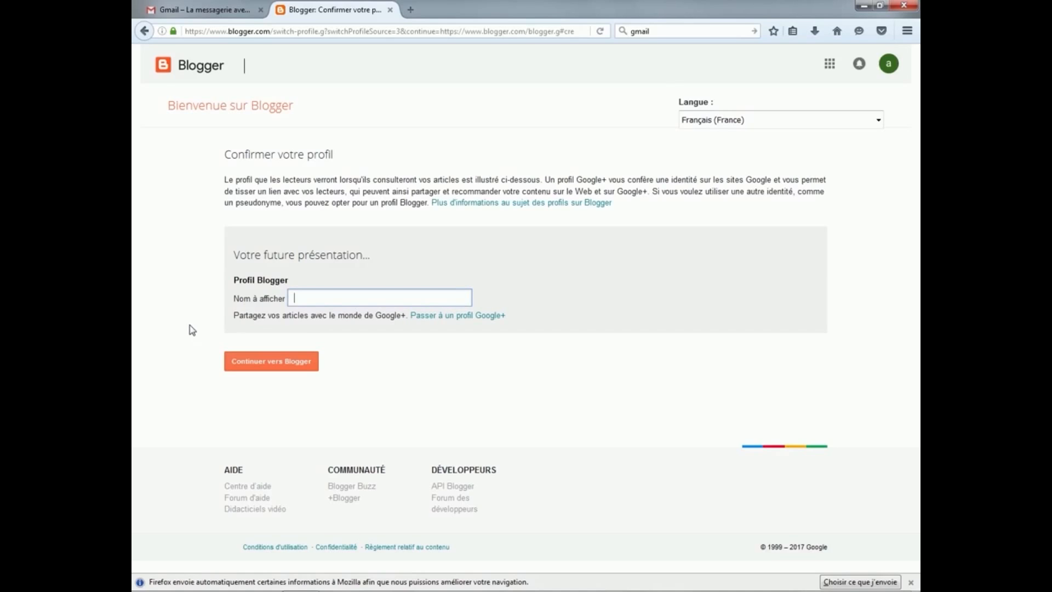
type("albert")
left_click(296, 365)
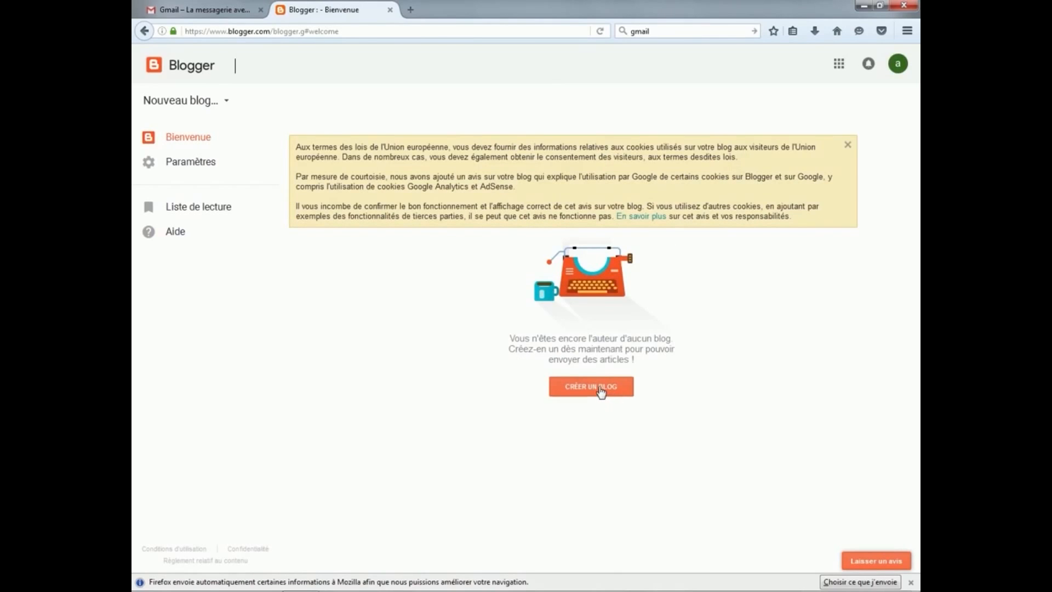
Step: Start a new blog and enter the account holder's full name, without a space, as its title
left_click(602, 391)
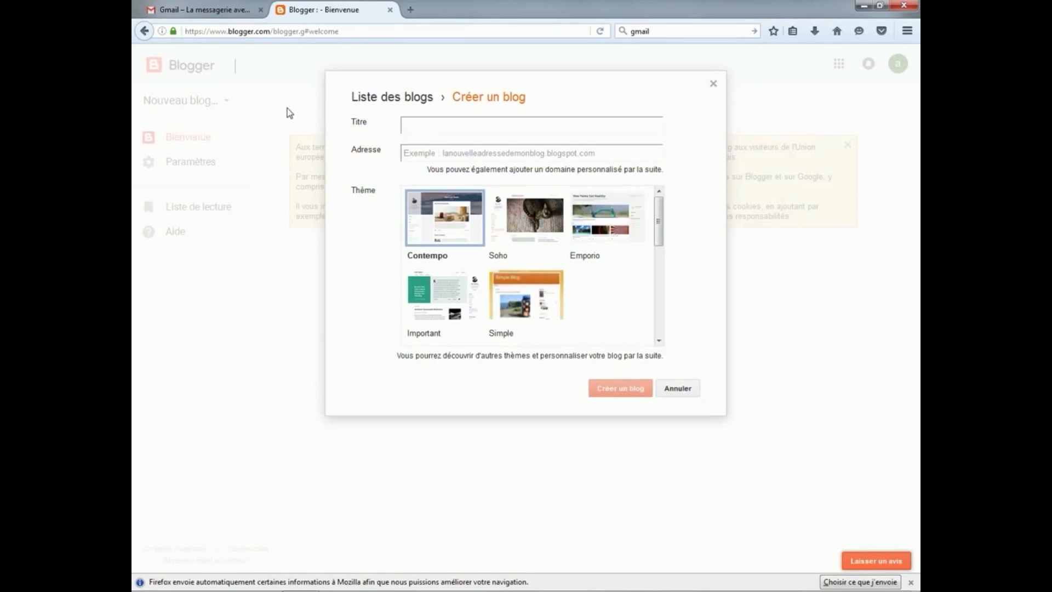
Step: Enter the account holder's full name as the blog address and accept the suggested blogspot.com address
left_click(424, 150)
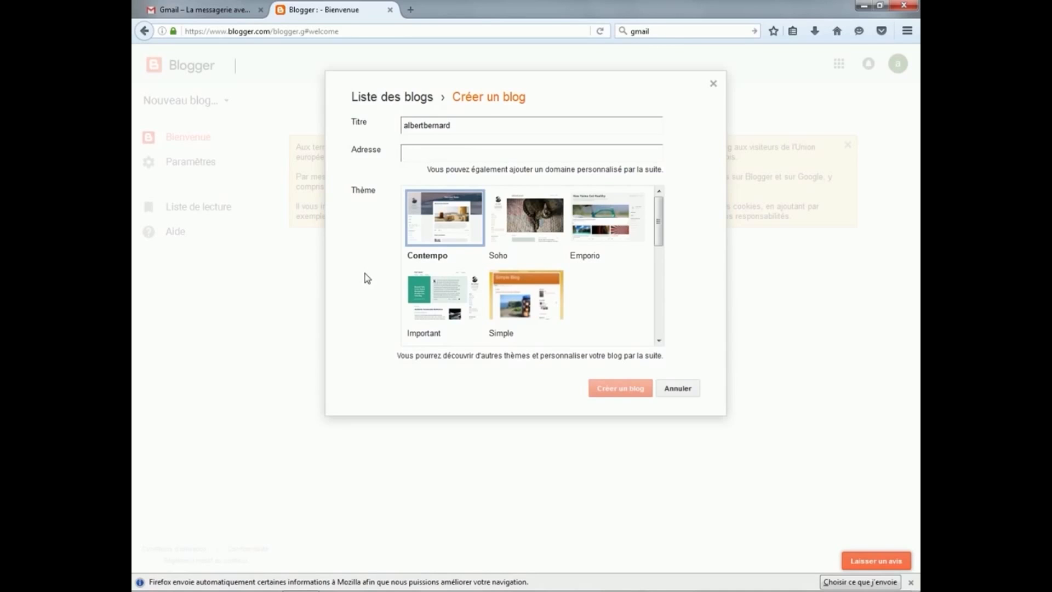
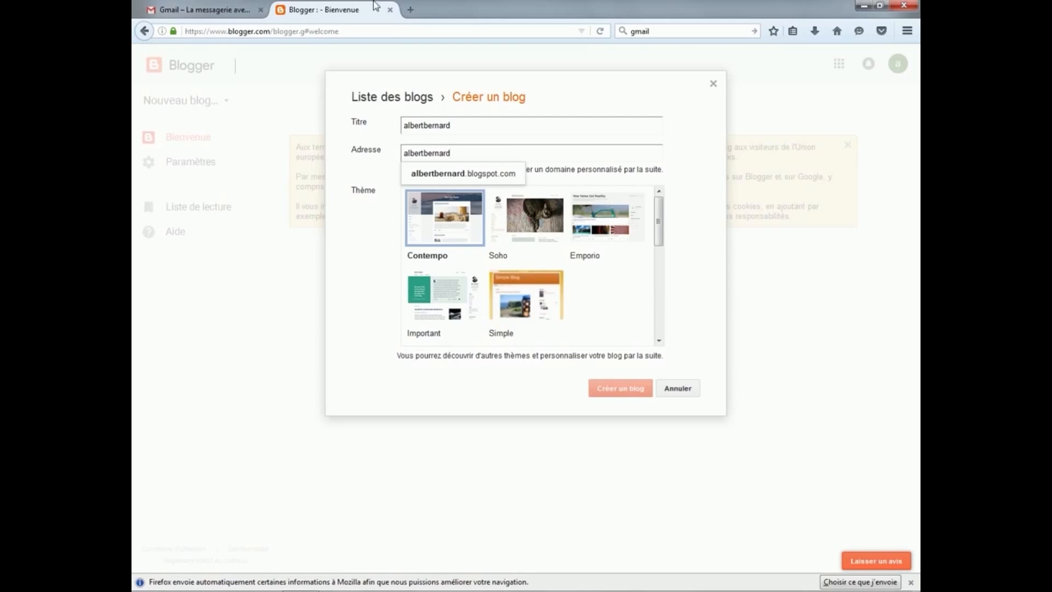
left_click(495, 172)
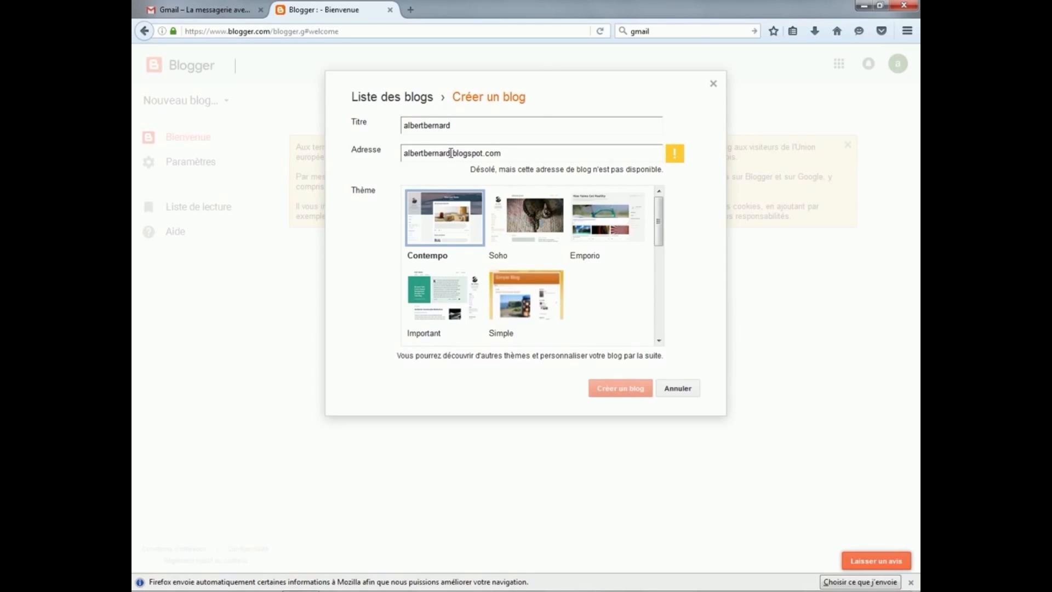
left_click(424, 153)
type("&")
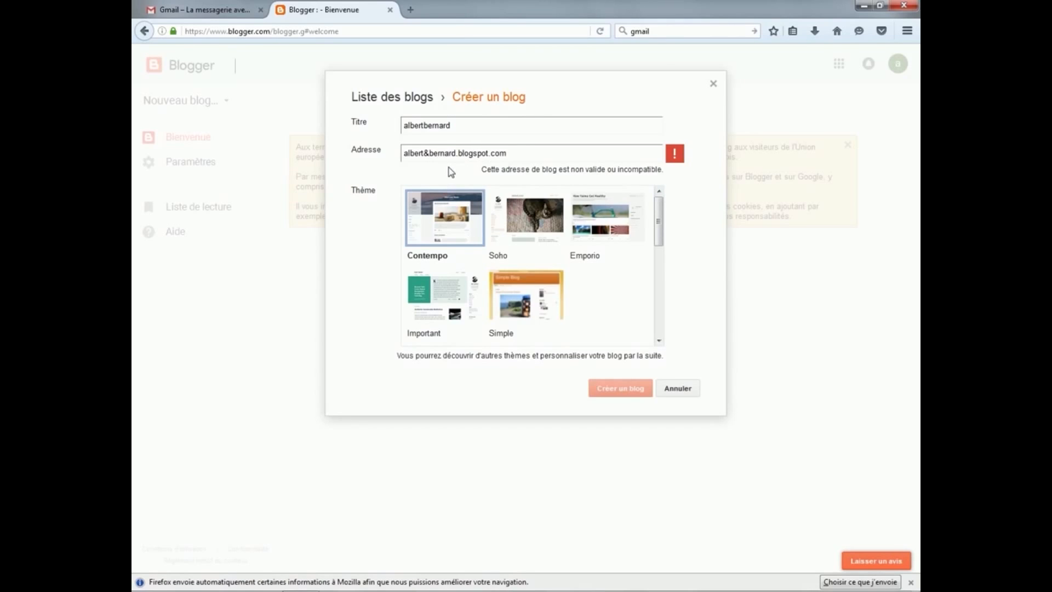
key("BackSpace")
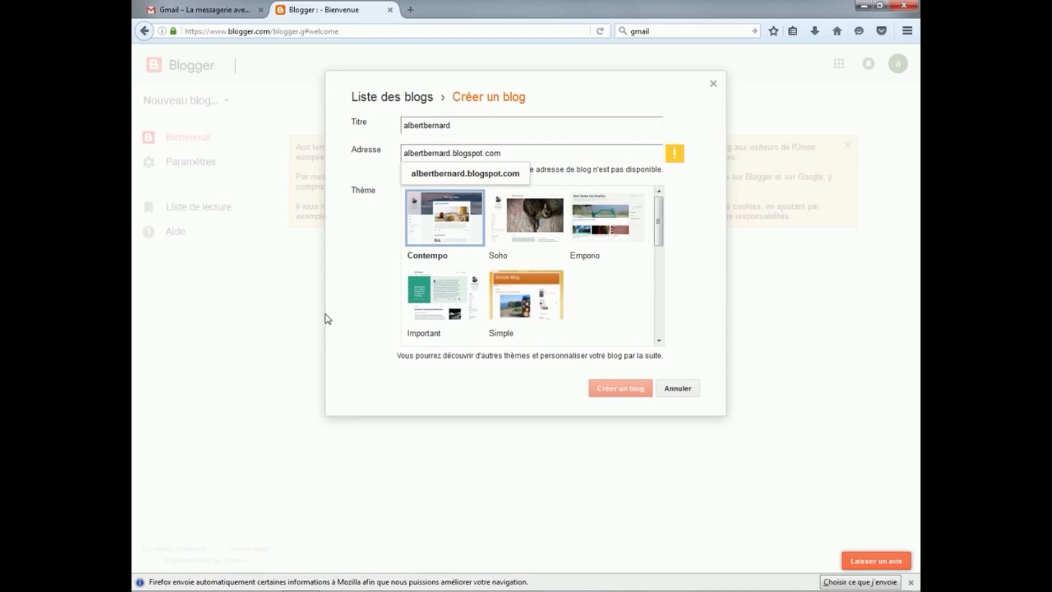
Step: Add 103 after the name in the blog address, choose the Simple theme and create the blog
type("103")
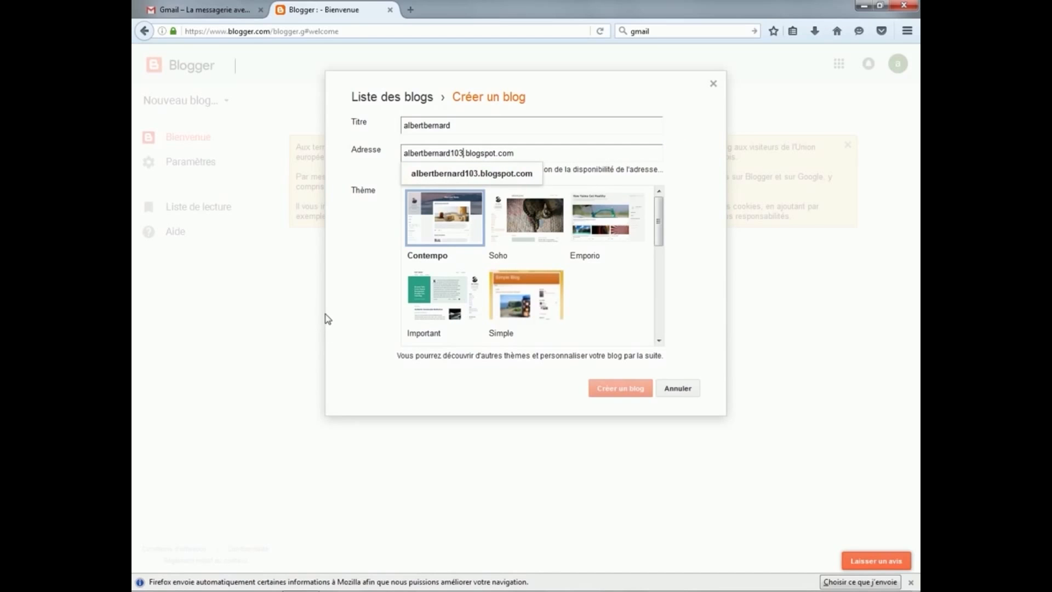
left_click(496, 173)
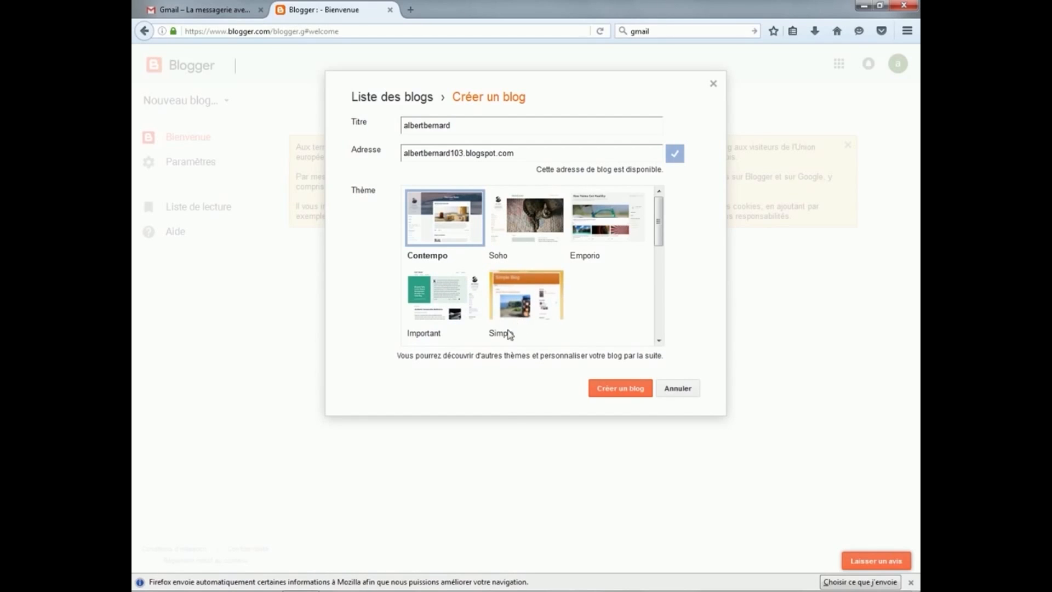
left_click(533, 305)
left_click(626, 392)
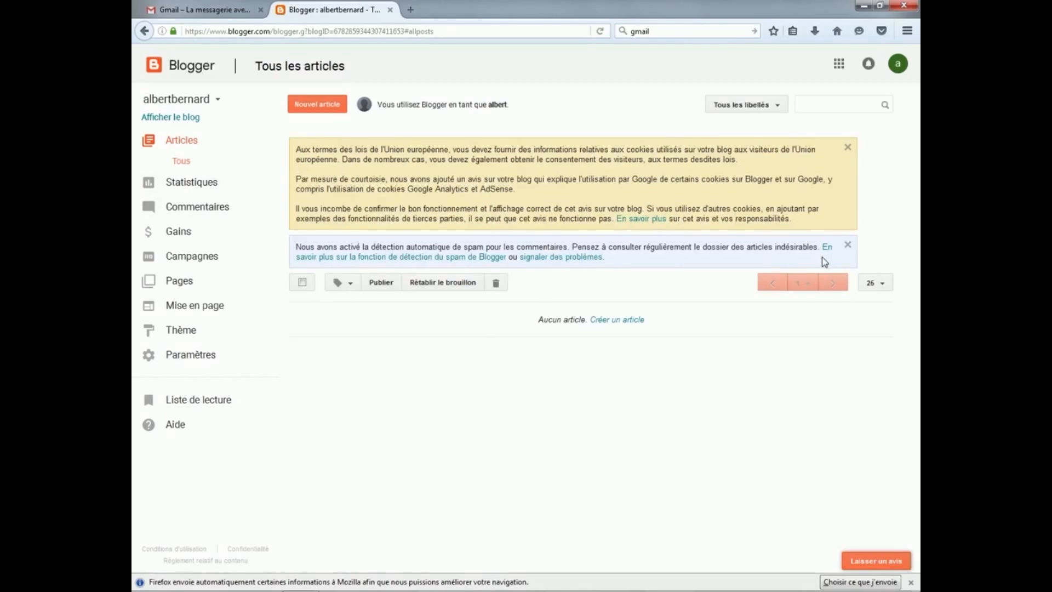
Step: Dismiss the cookie notice and the spam-detection notice above the article list
left_click(848, 148)
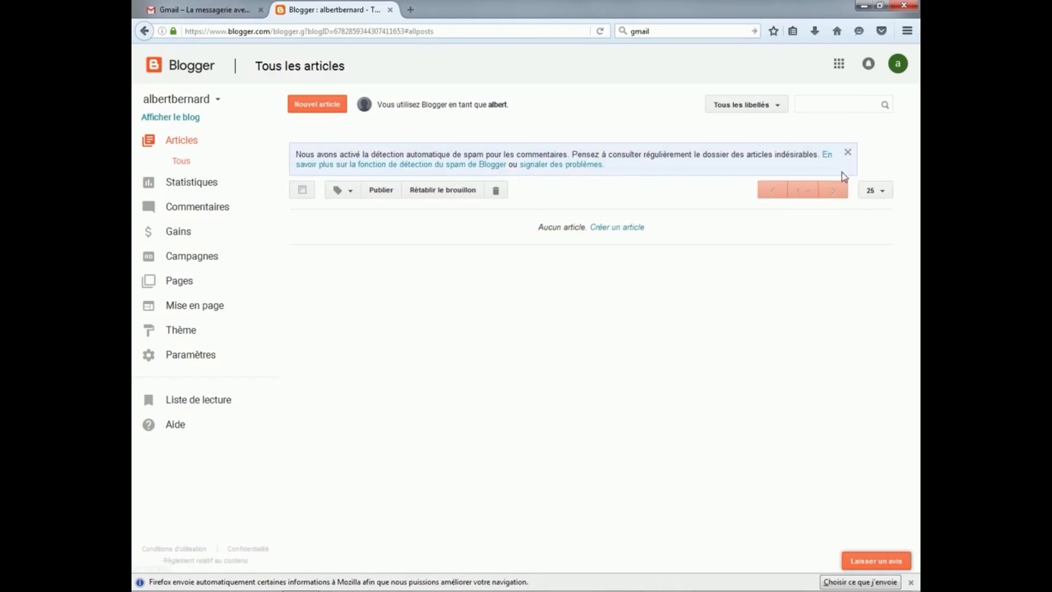
left_click(846, 158)
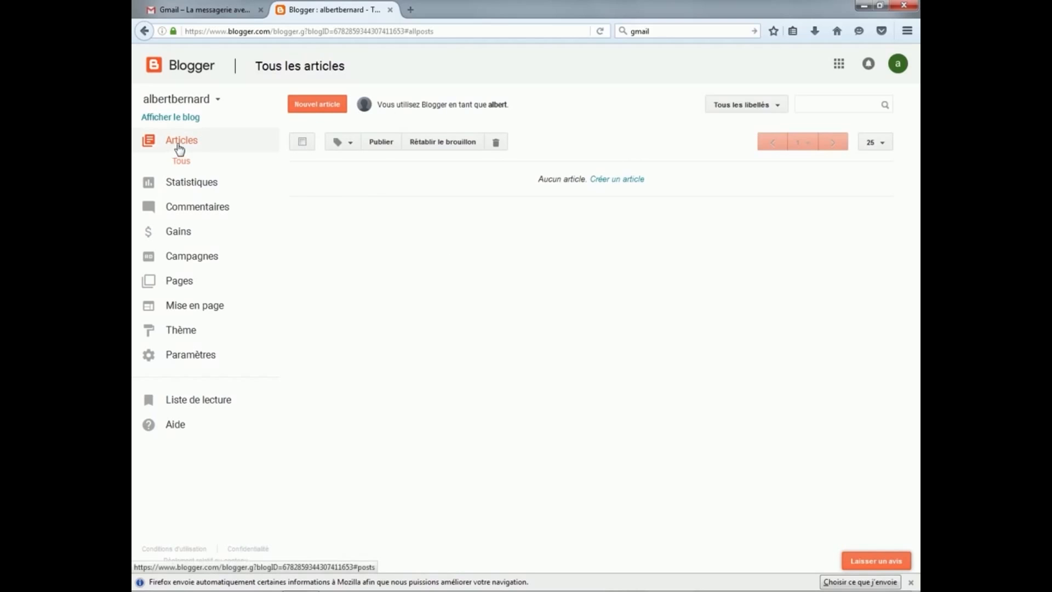
Step: Minimize the browser and launch Microsoft Word 2010 with a blank document
left_click(872, 6)
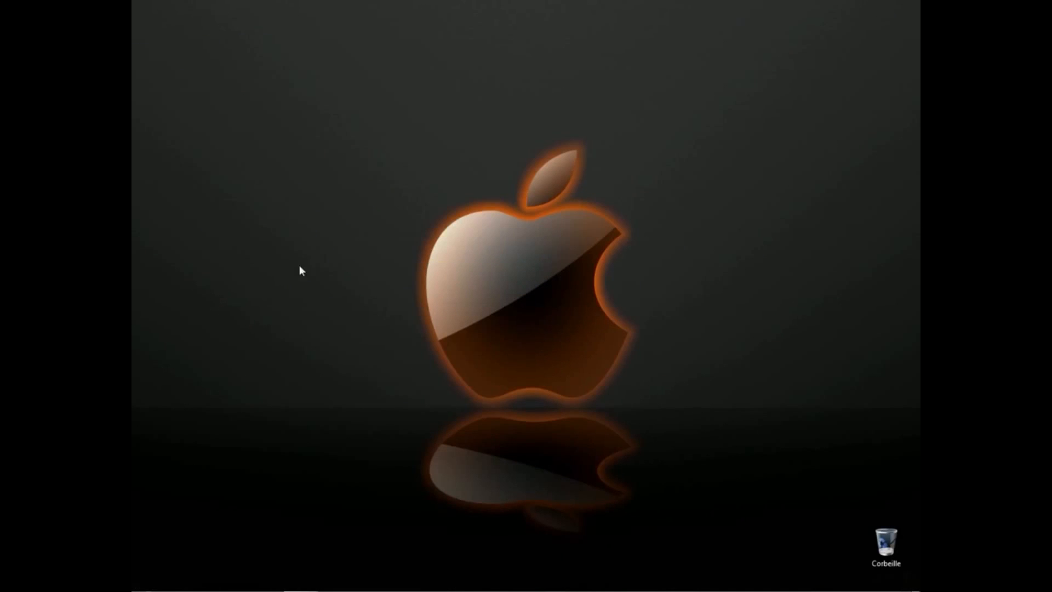
left_click(147, 581)
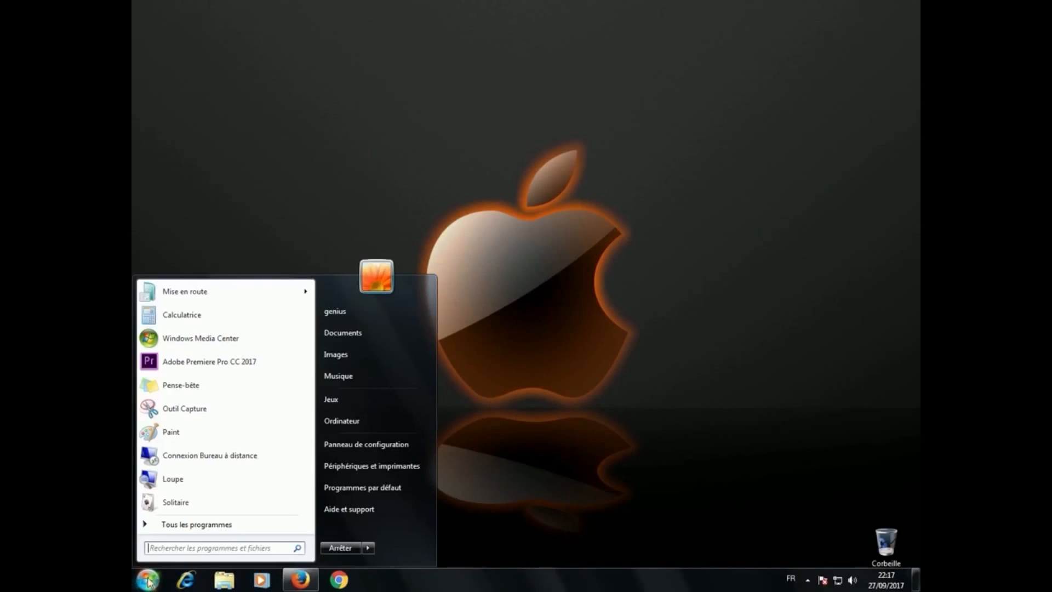
left_click(196, 525)
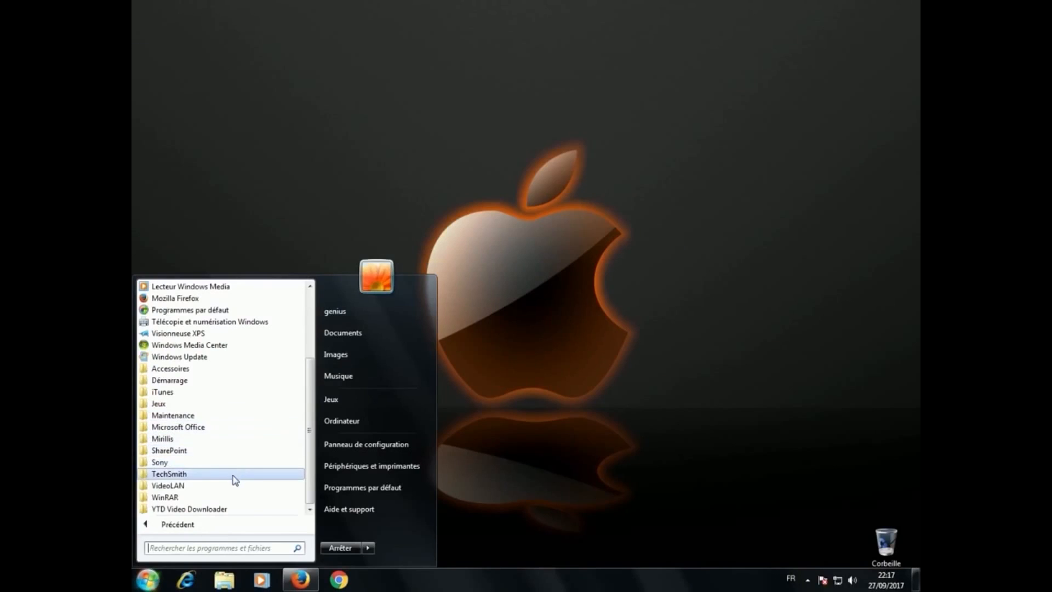
left_click(245, 431)
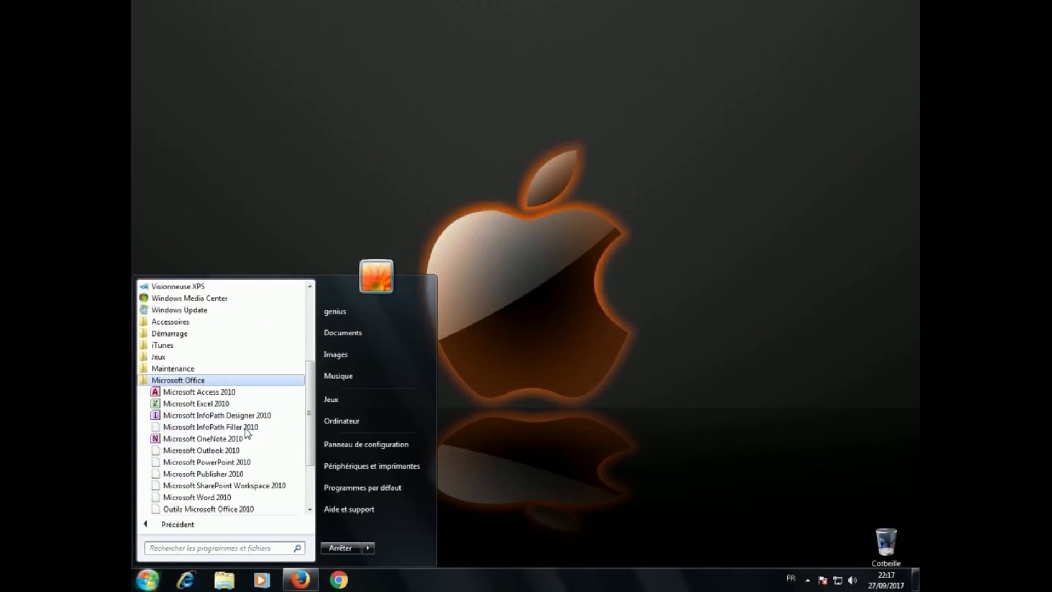
left_click(242, 500)
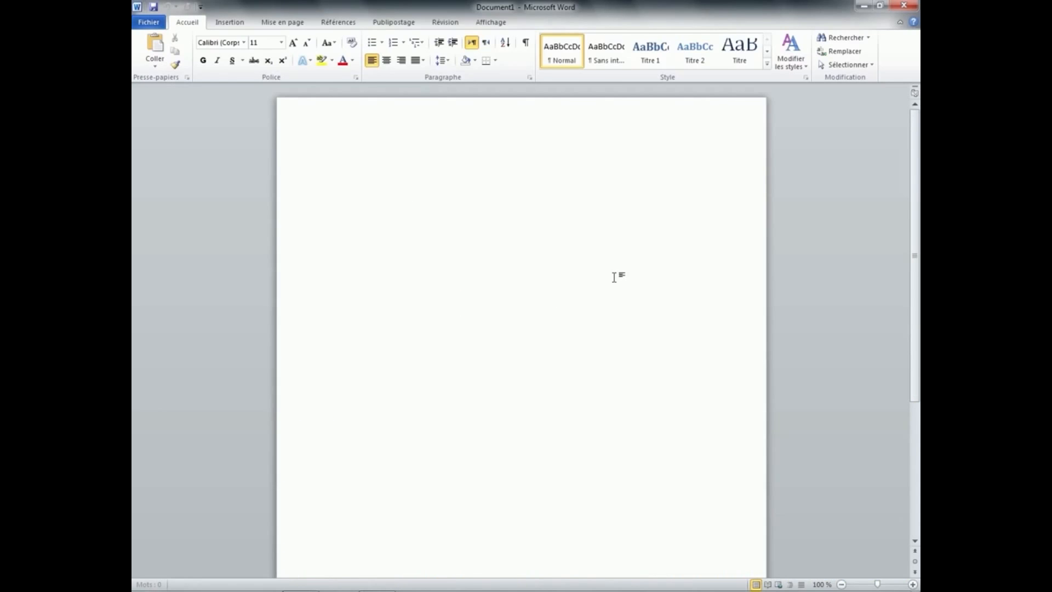
Step: Restore the Word window to a smaller size and confirm "Ne pas apporter de modifications" in the Office welcome dialog
left_click(880, 5)
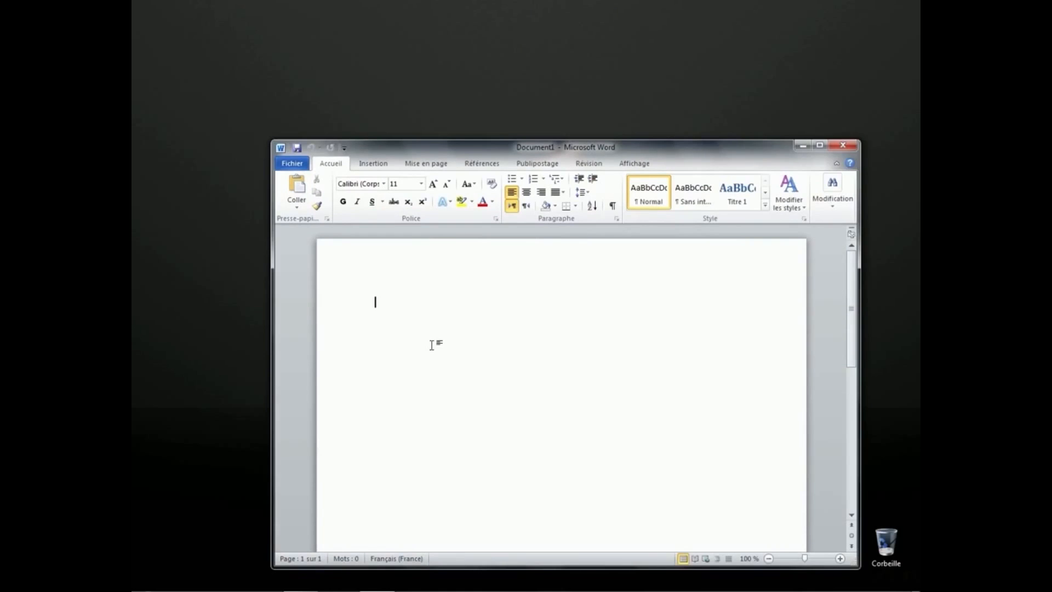
left_click(407, 403)
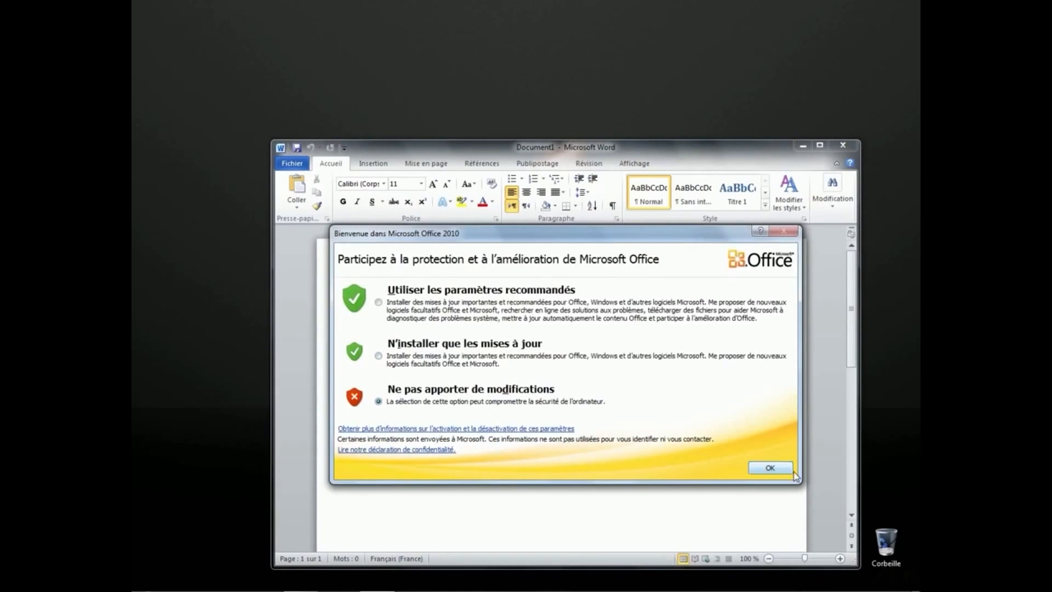
left_click(789, 471)
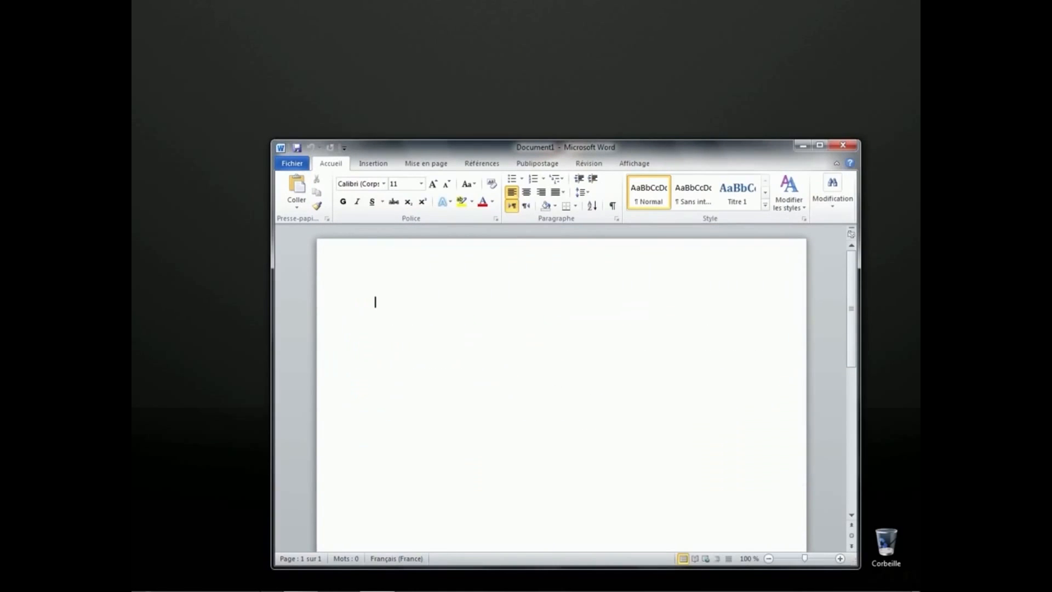
Step: Switch back to Firefox and search Google for "24hfigaro" in a new tab
mouse_move(315, 587)
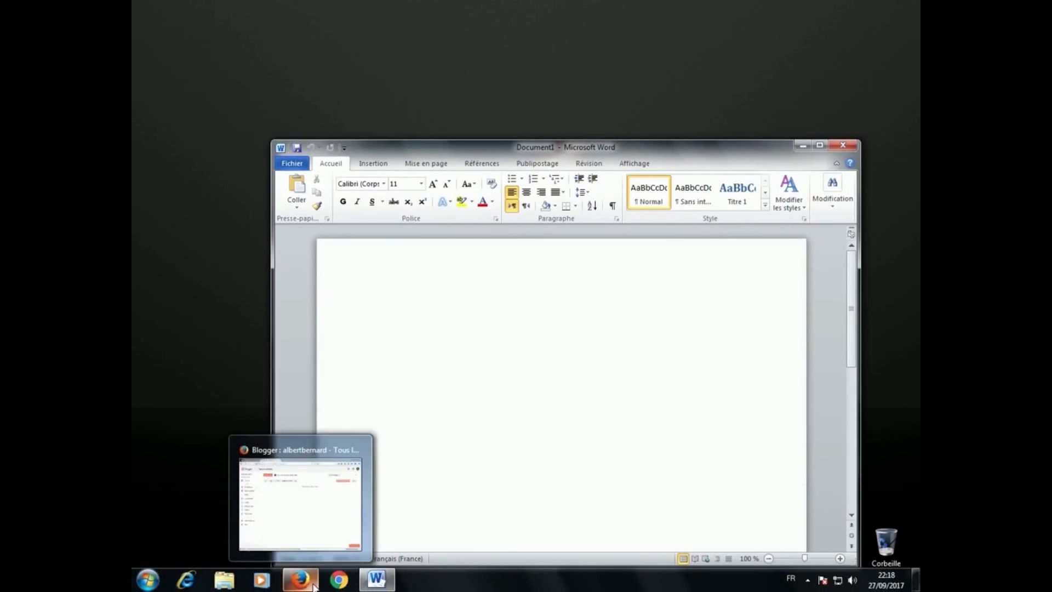
left_click(307, 468)
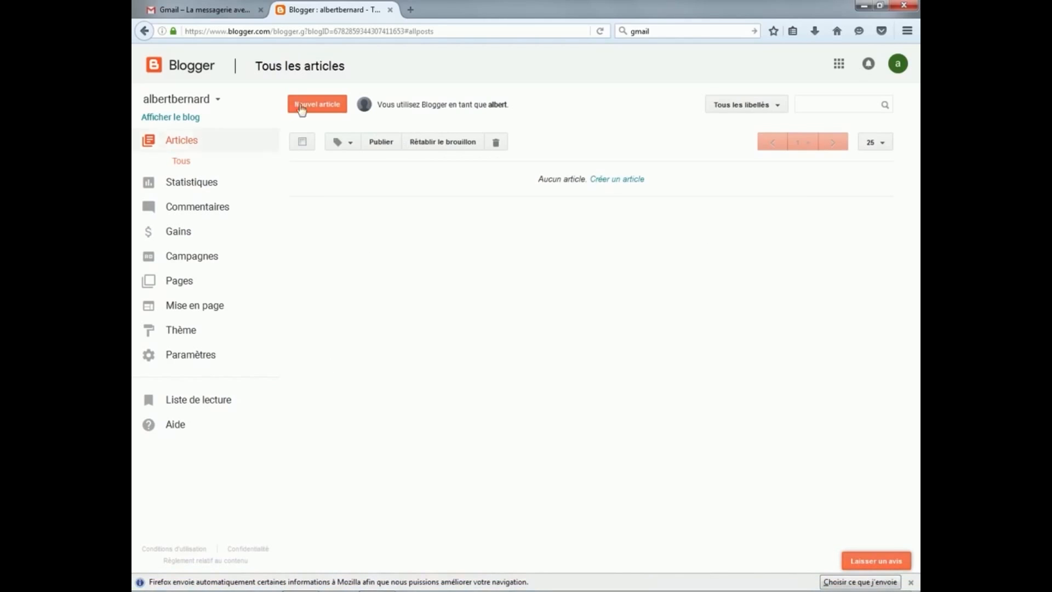
left_click(413, 11)
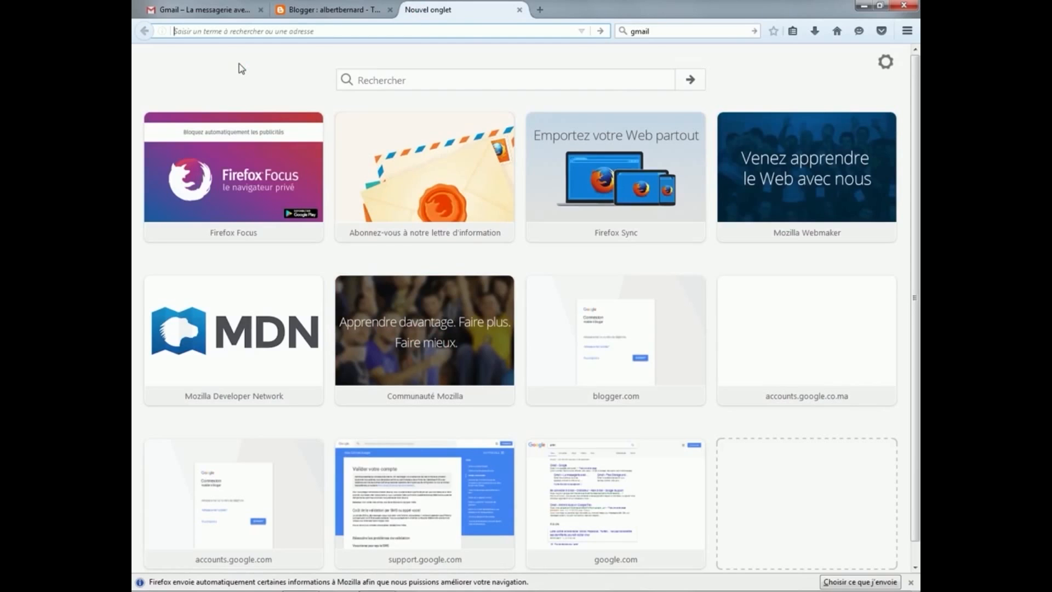
type("24")
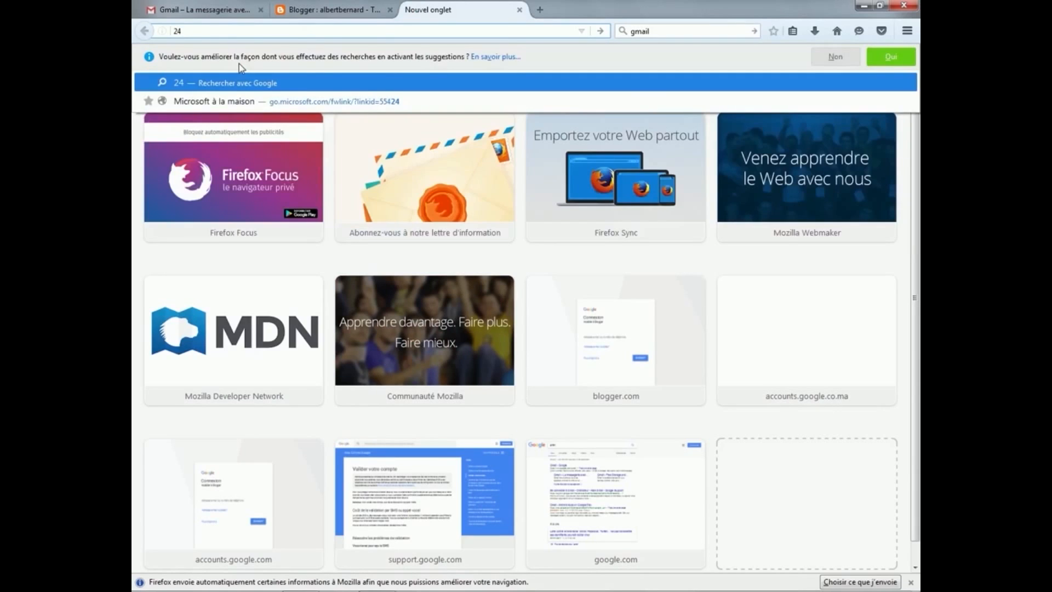
type("h")
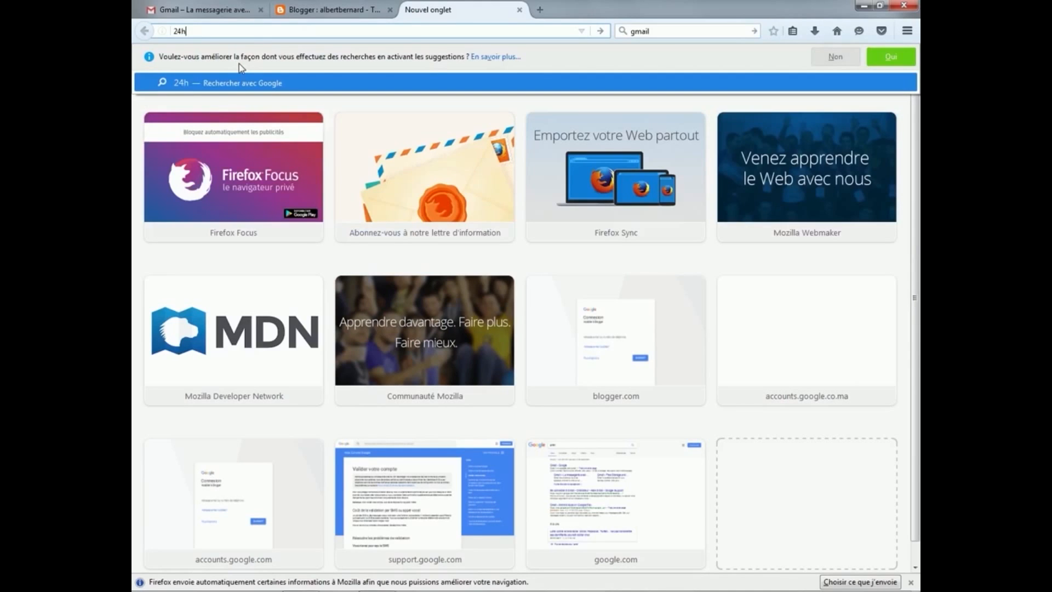
type("figaro")
key("Return")
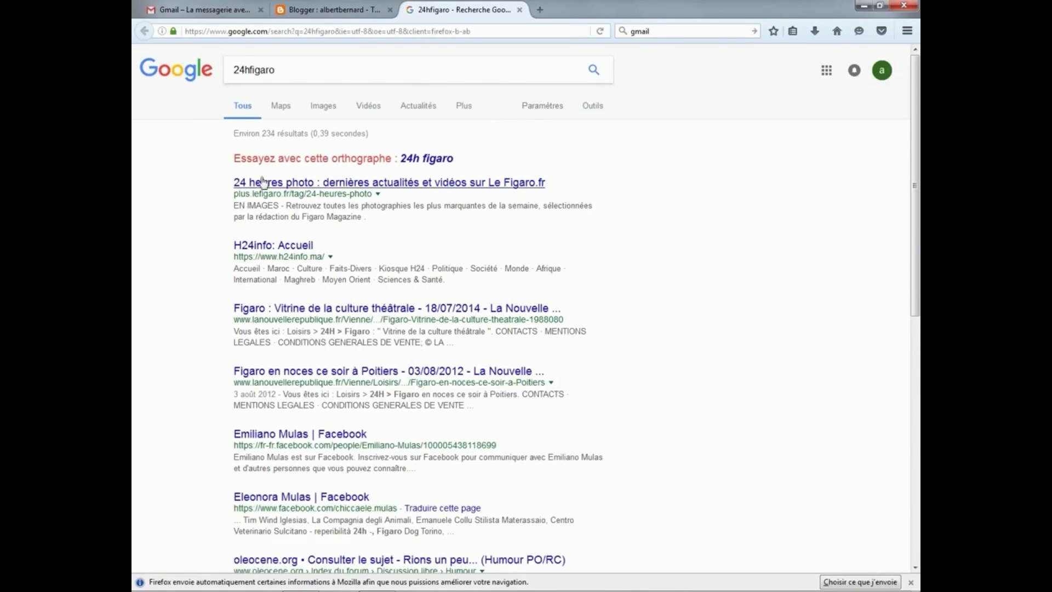
Step: Open the "24 heures photo" result on Le Figaro and examine the second photo article in its list
left_click(266, 189)
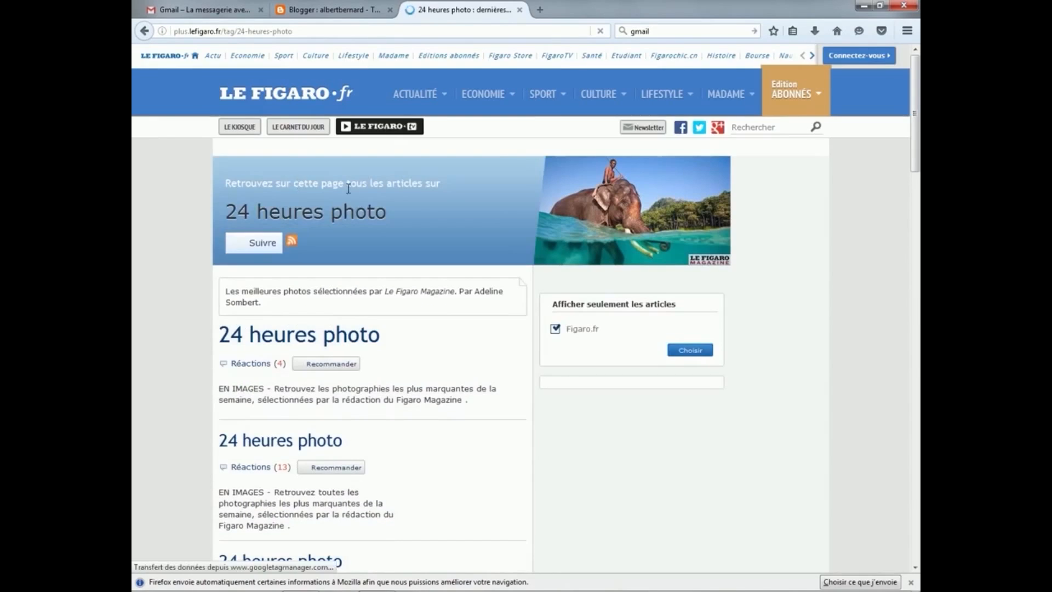
scroll(503, 225, "down", 3)
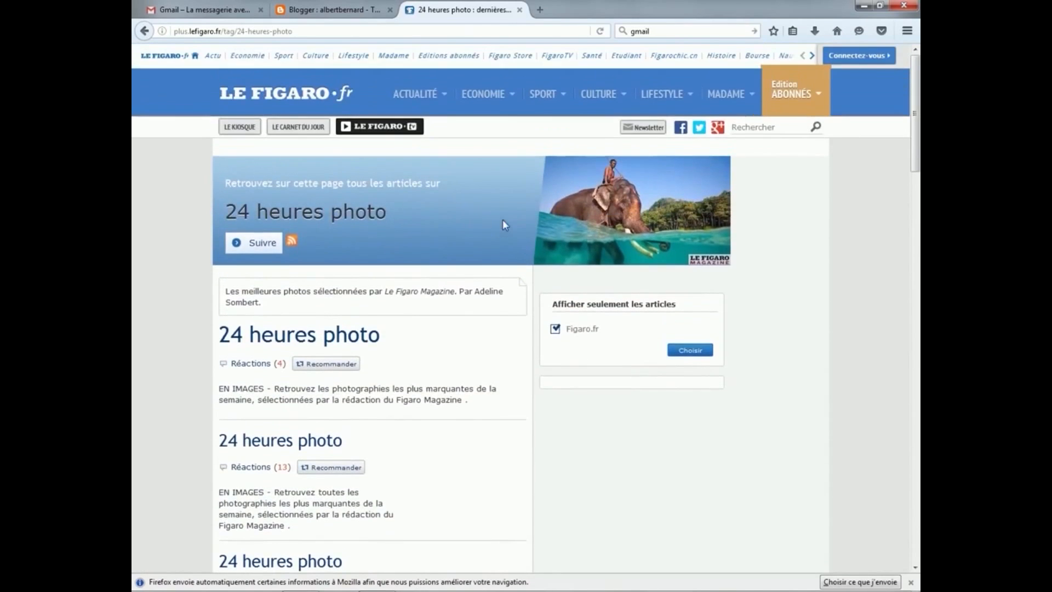
scroll(368, 288, "down", 4)
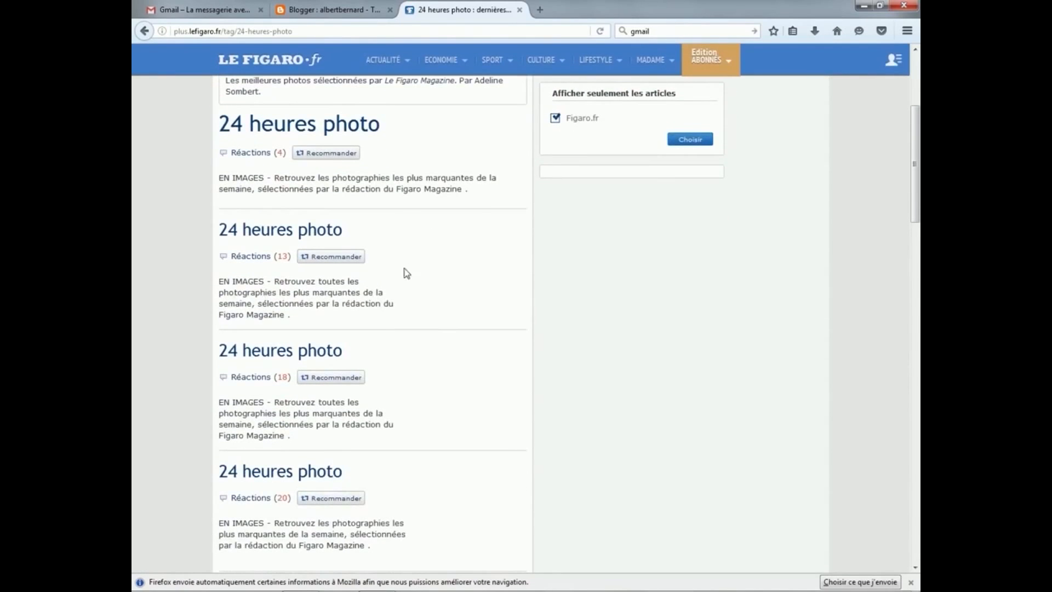
left_click(271, 237)
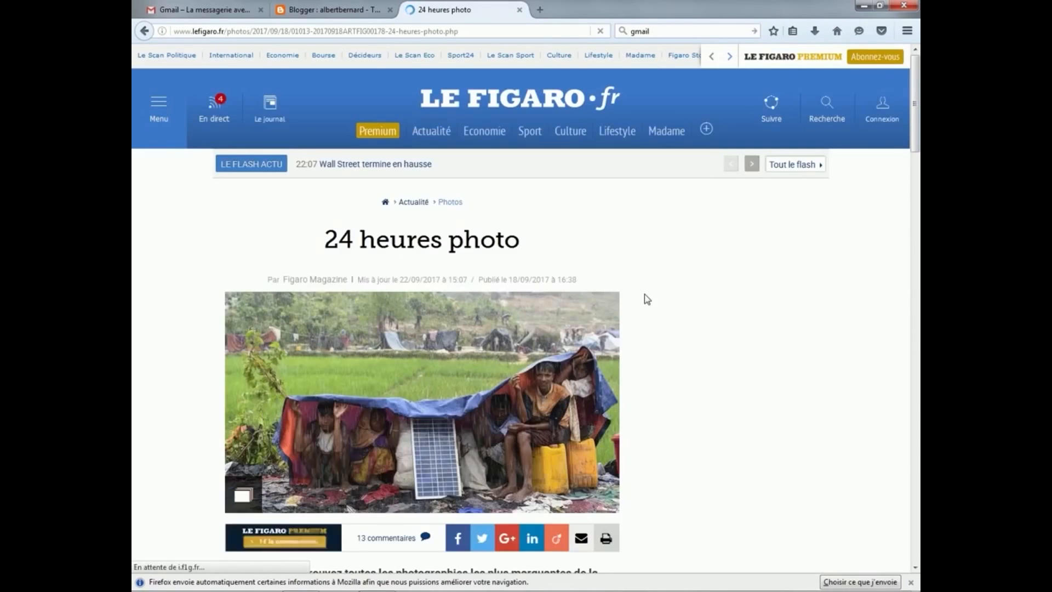
scroll(646, 273, "down", 3)
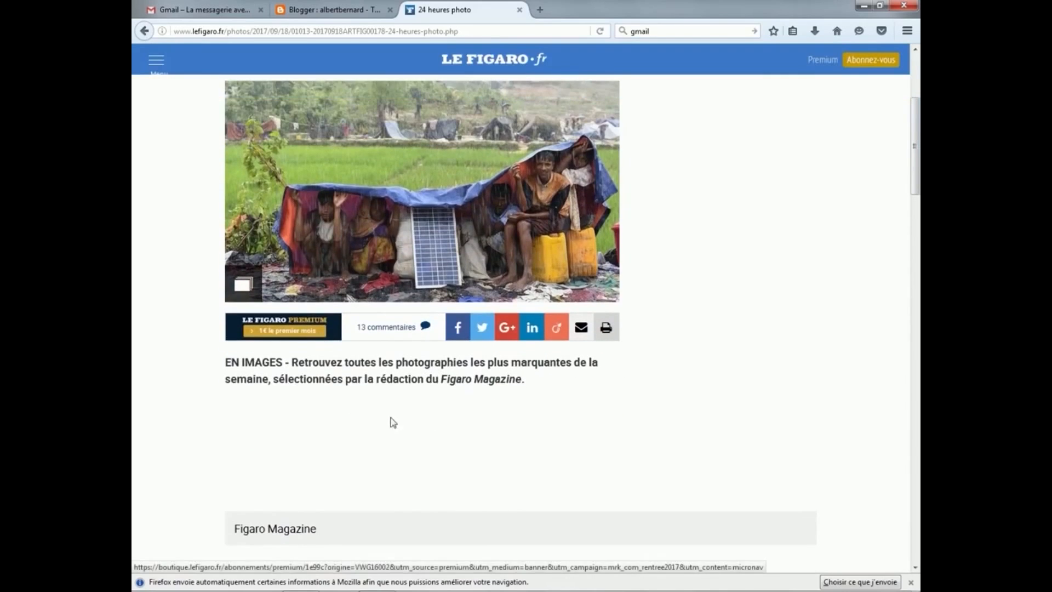
scroll(390, 423, "down", 6)
scroll(391, 413, "up", 6)
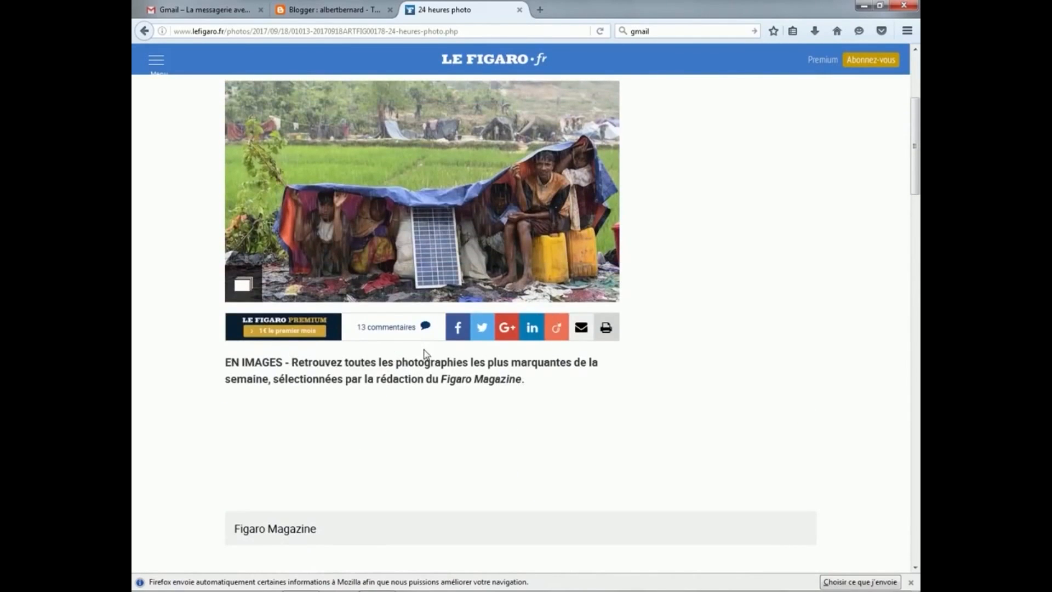
scroll(426, 354, "up", 2)
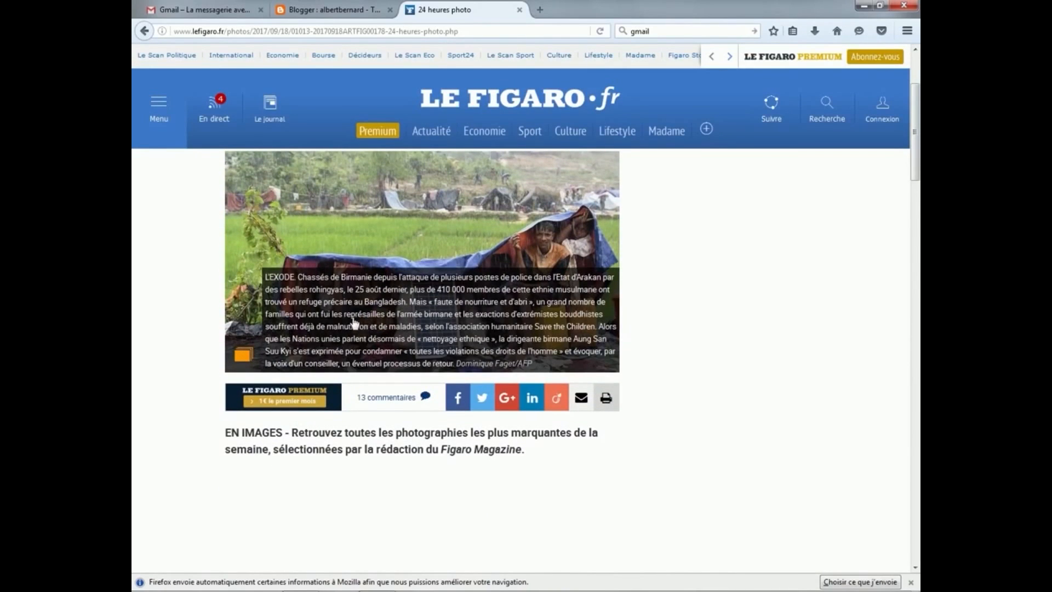
Step: Open Le Figaro's Actualité section and skim the article "Budget 2018 : les impôts baissent, la dépense résiste"
left_click(440, 131)
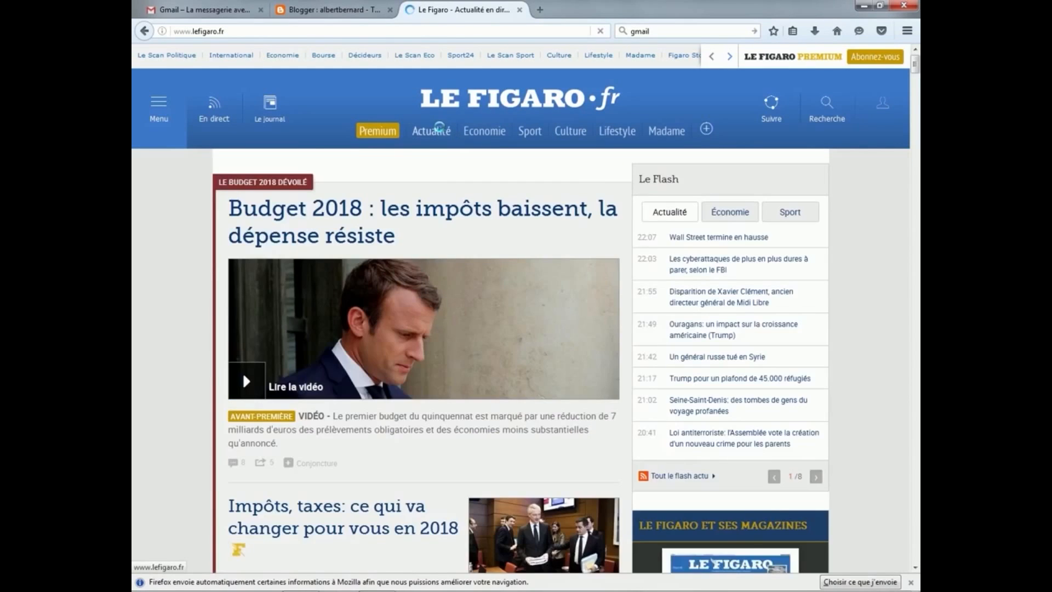
scroll(466, 252, "down", 3)
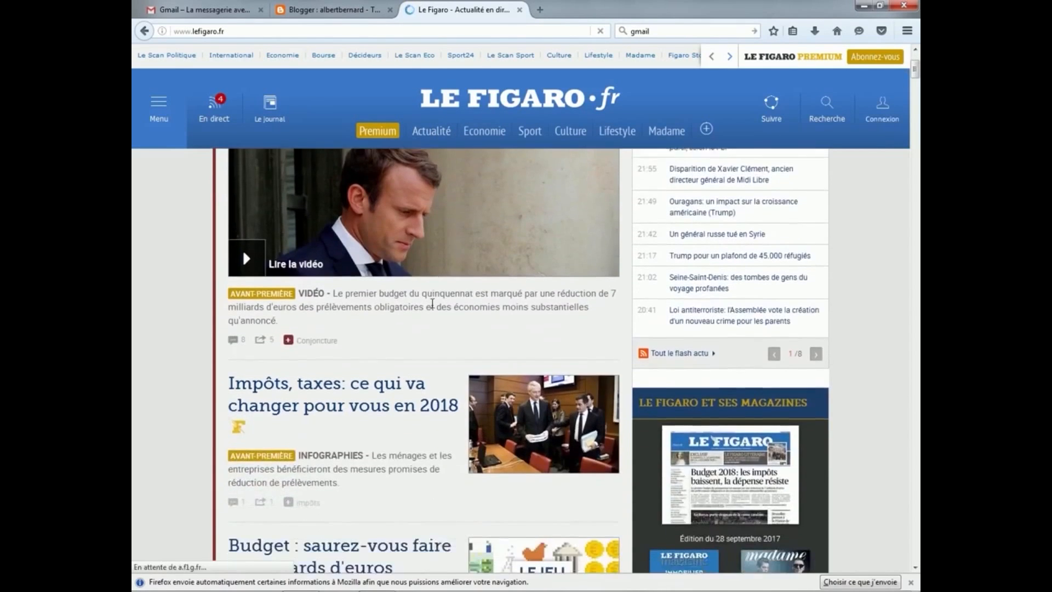
left_click(443, 215)
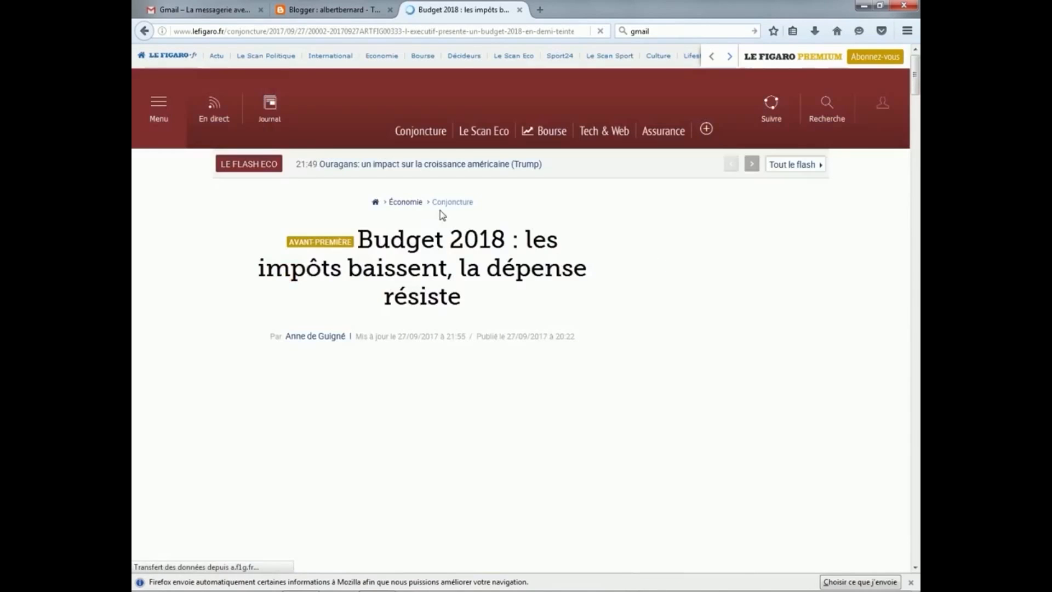
scroll(682, 303, "down", 6)
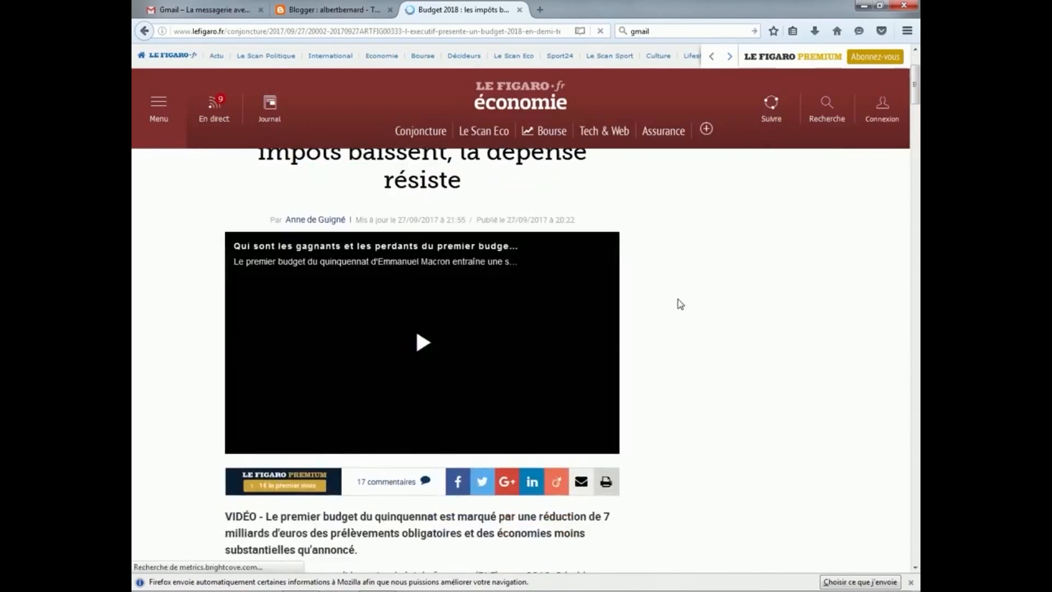
scroll(675, 303, "down", 7)
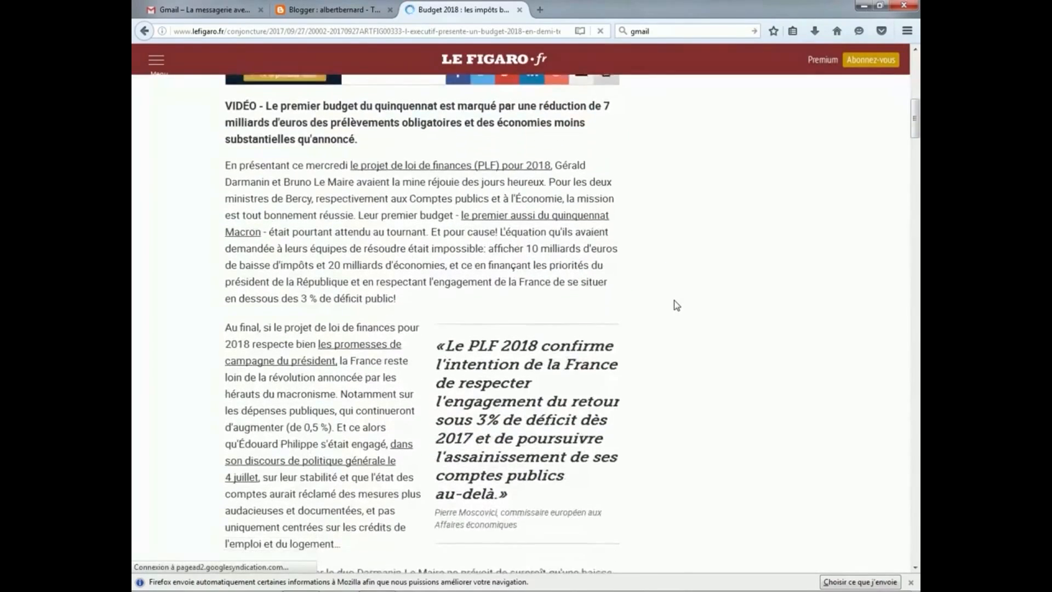
scroll(674, 308, "up", 6)
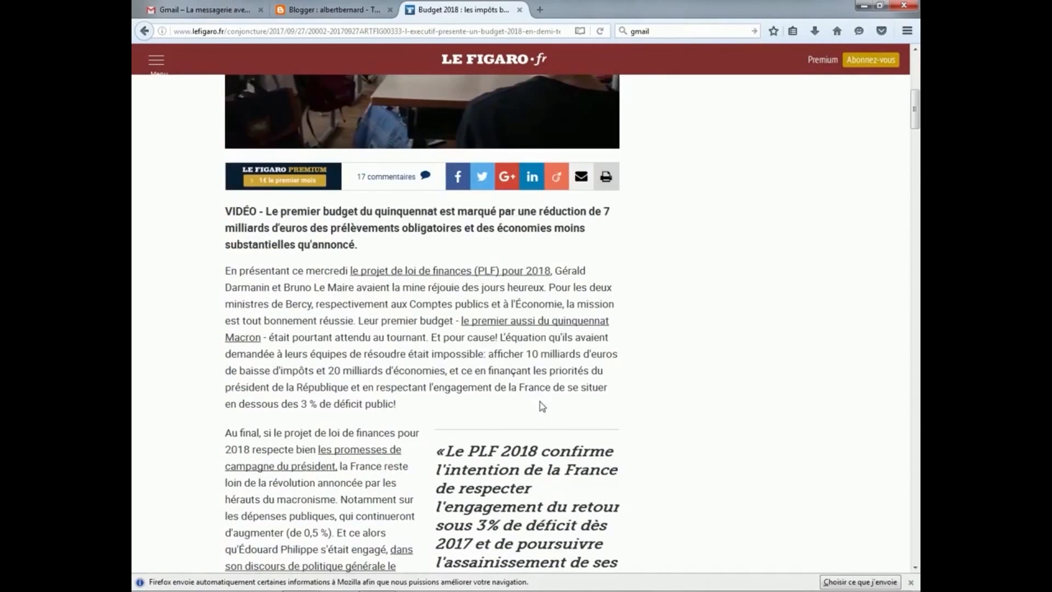
Step: Return to the Blogger dashboard and start a new article
left_click(293, 10)
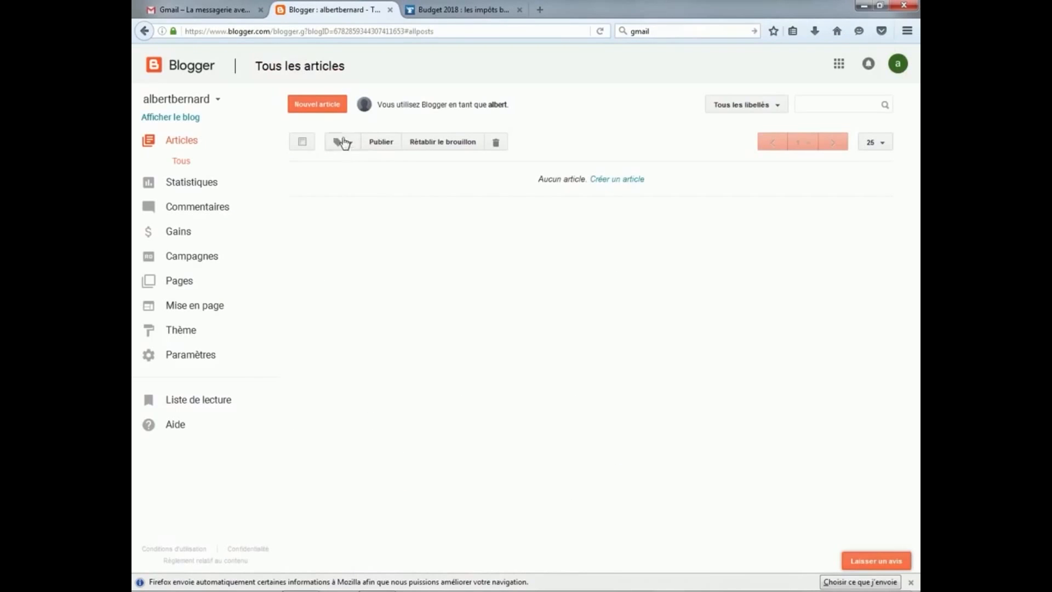
left_click(332, 107)
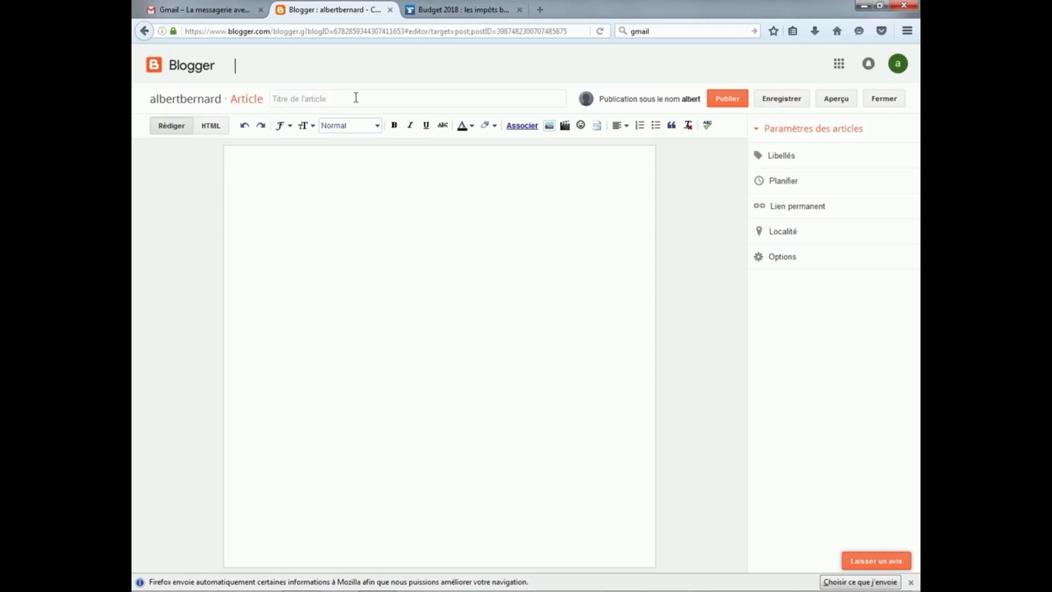
Step: Copy the full headline "Budget 2018 : les impôts baissent, la dépense résiste" from the Le Figaro article
left_click(437, 10)
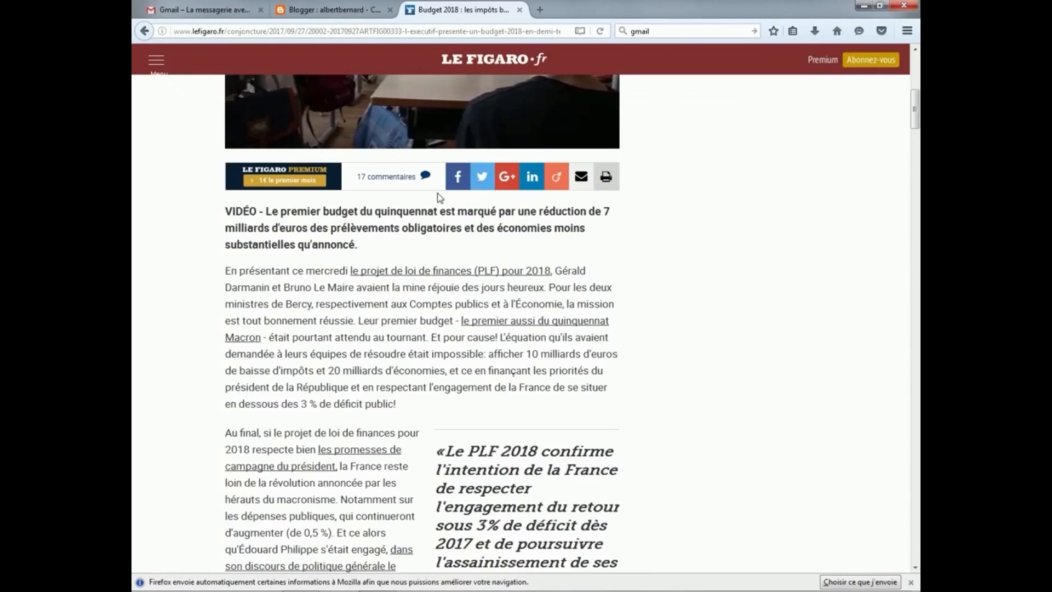
scroll(450, 283, "up", 5)
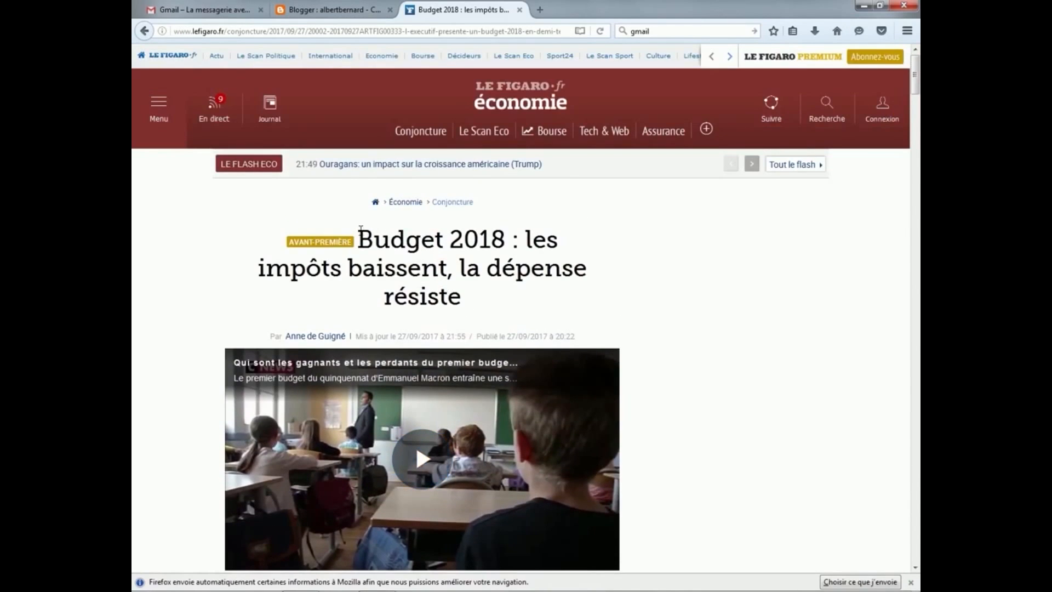
left_click_drag(357, 239, 589, 291)
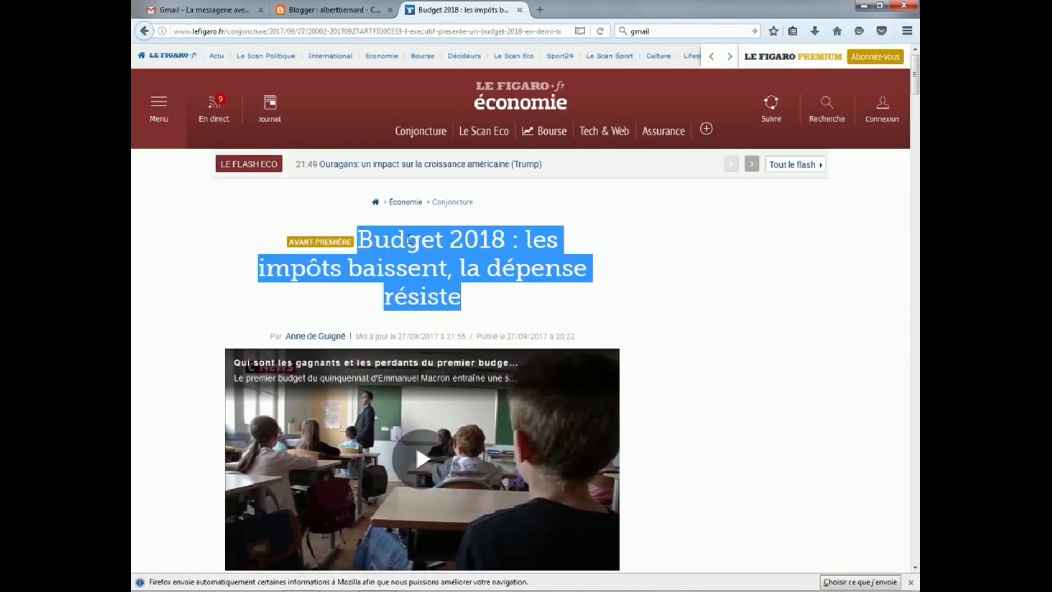
right_click(409, 238)
left_click(445, 248)
Step: Switch to Word and paste the copied headline into the document, adding a text-only copy below it
left_click(864, 6)
key("ctrl+v")
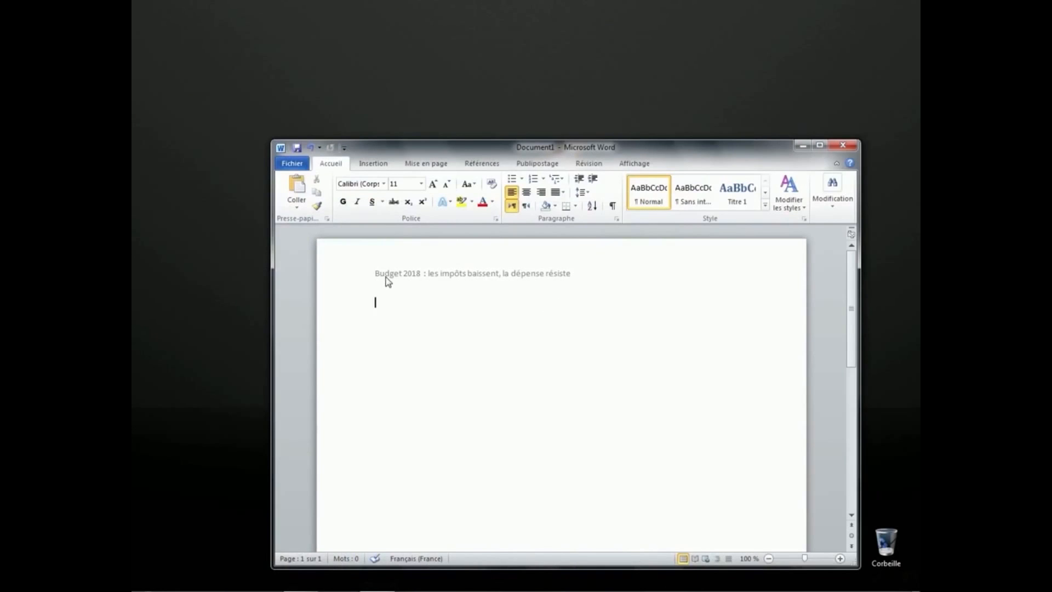
right_click(397, 303)
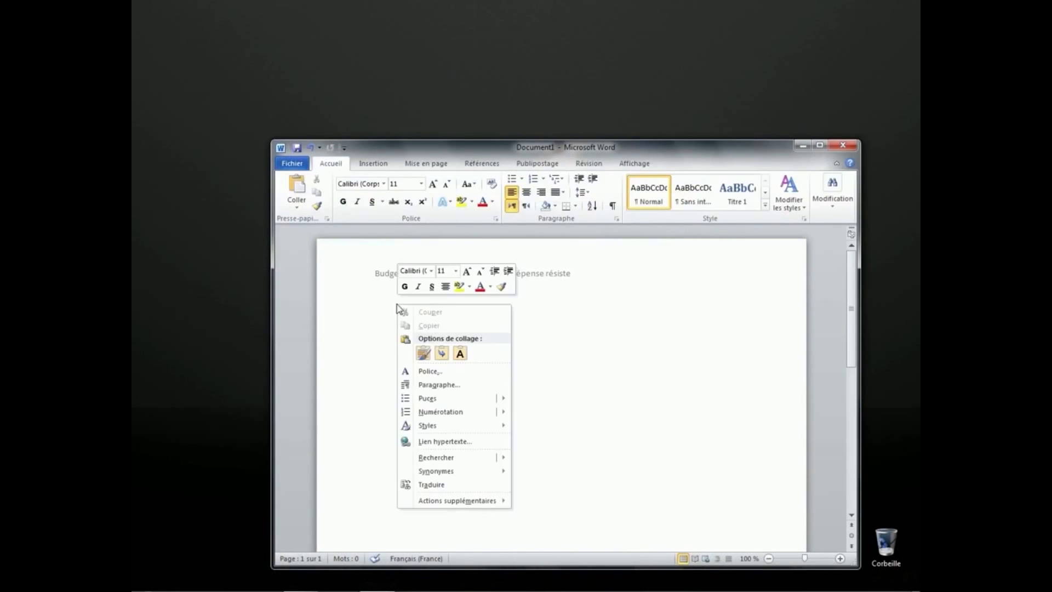
left_click(460, 355)
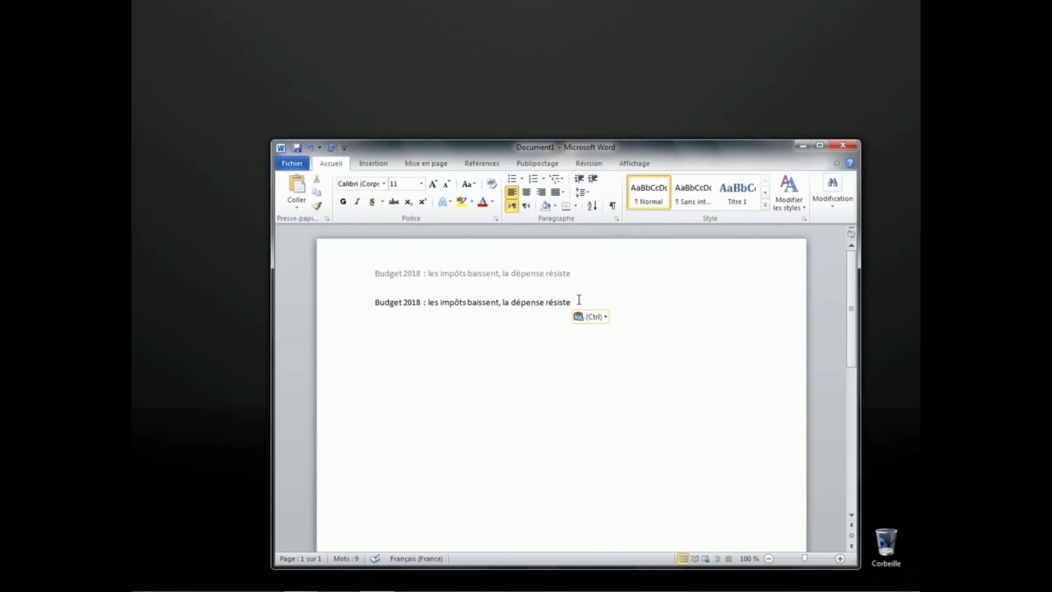
Step: Copy the text-only headline line from the Word document
left_click_drag(556, 305, 379, 307)
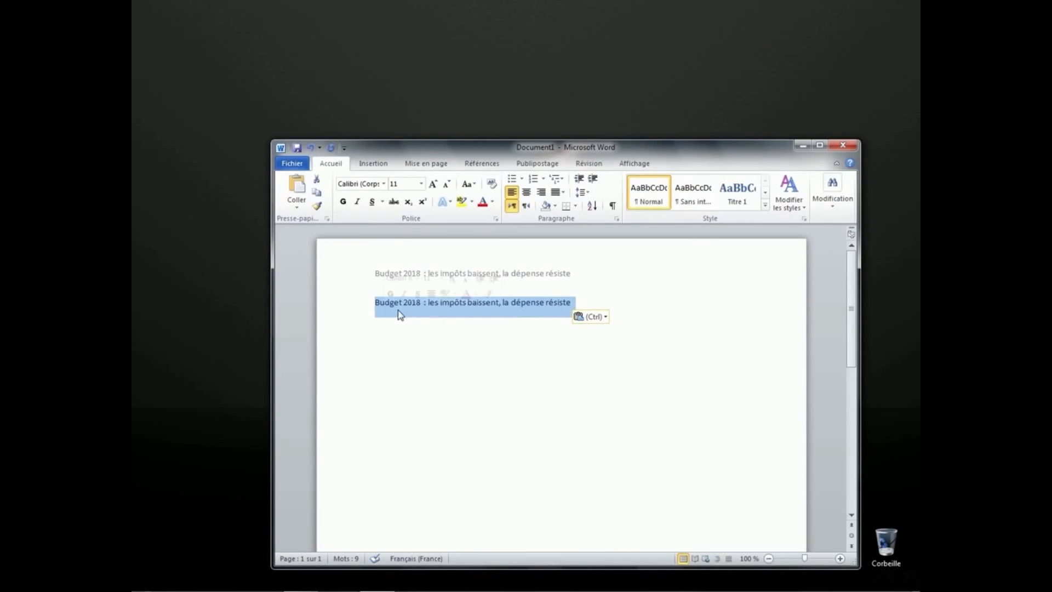
right_click(401, 308)
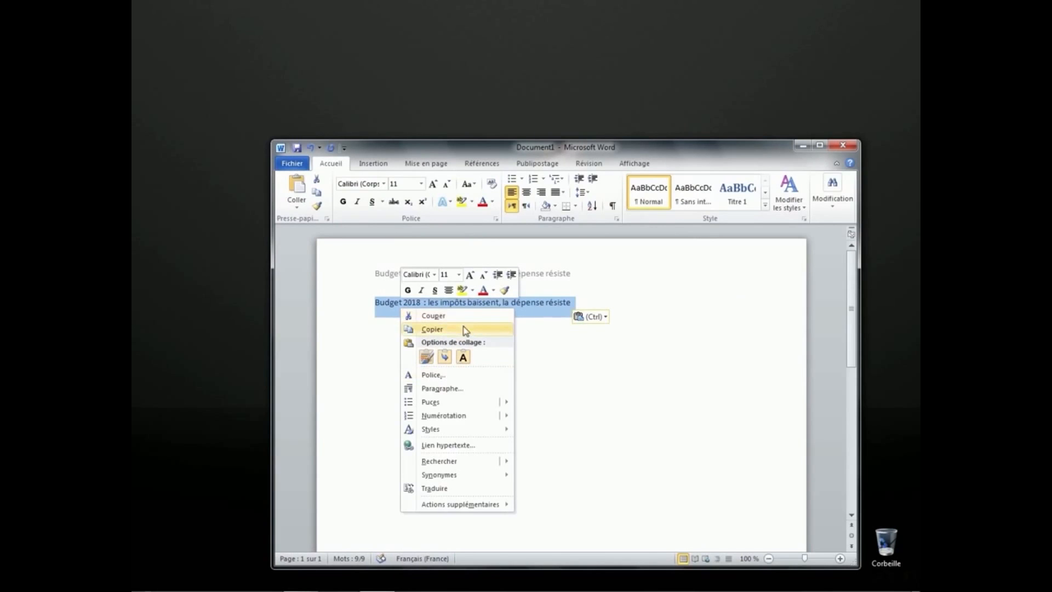
left_click(432, 329)
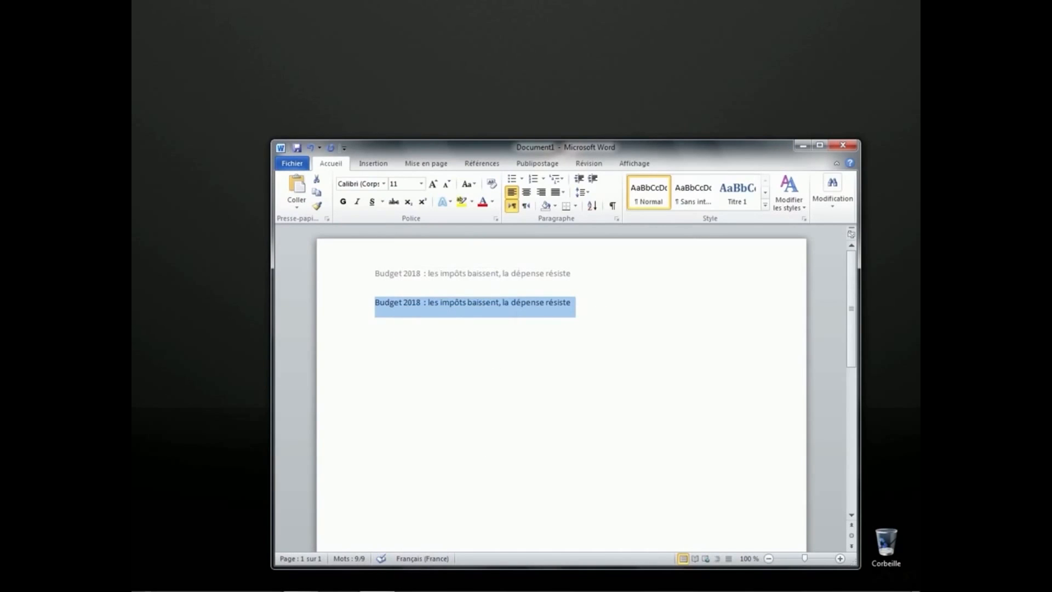
Step: Switch back to the Blogger editor in Firefox and paste the headline as the article title and into the body
left_click(299, 585)
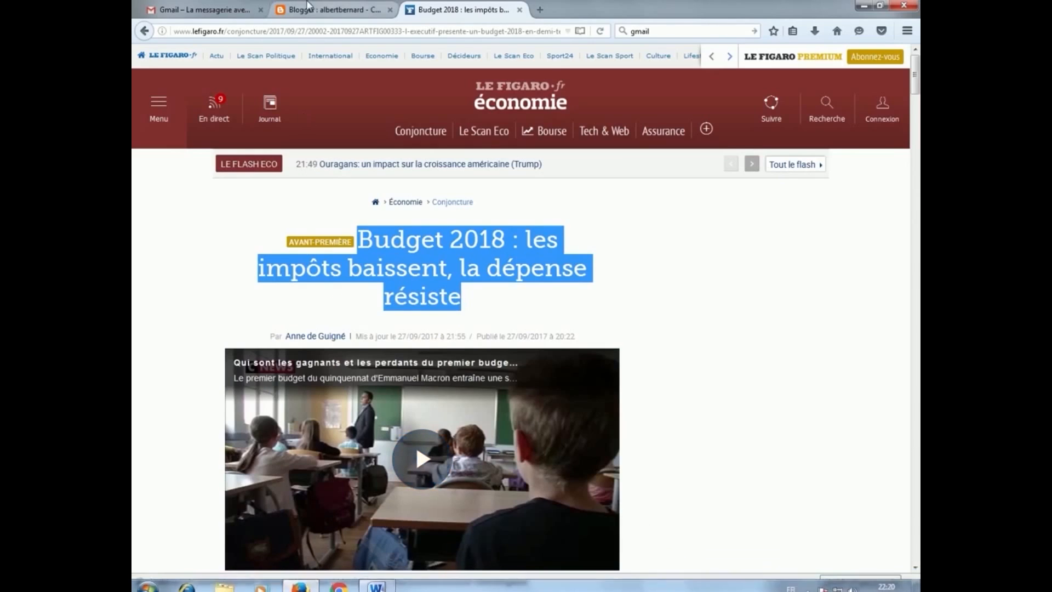
left_click(311, 8)
left_click(304, 101)
right_click(306, 98)
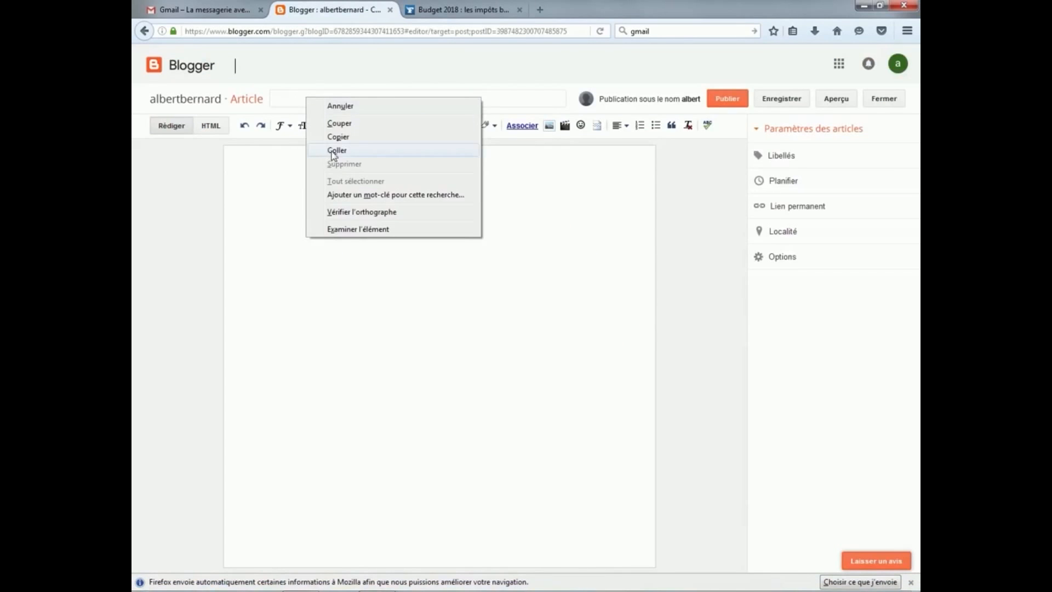
left_click(335, 151)
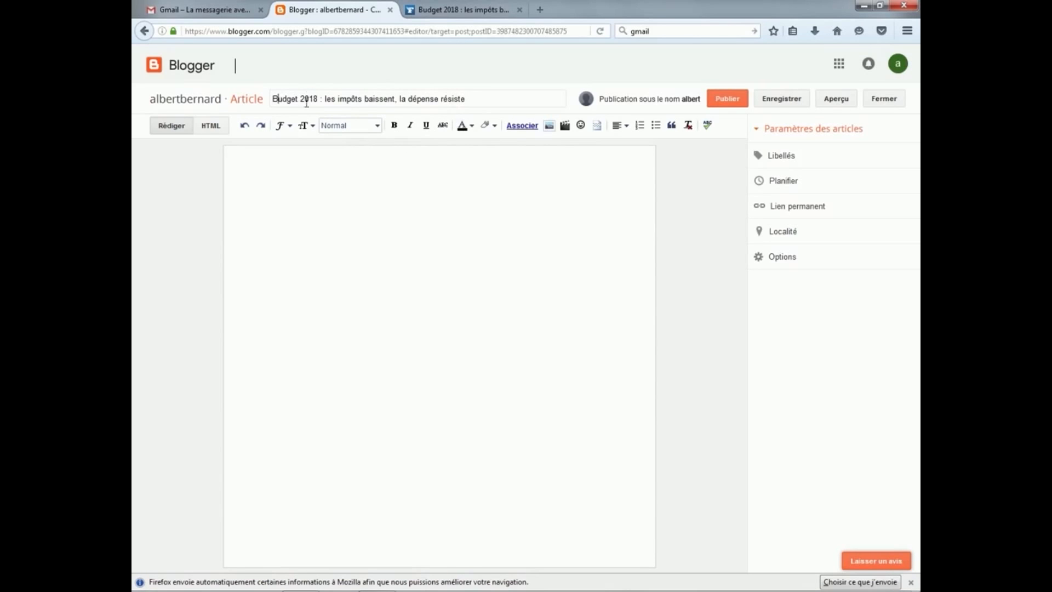
right_click(277, 166)
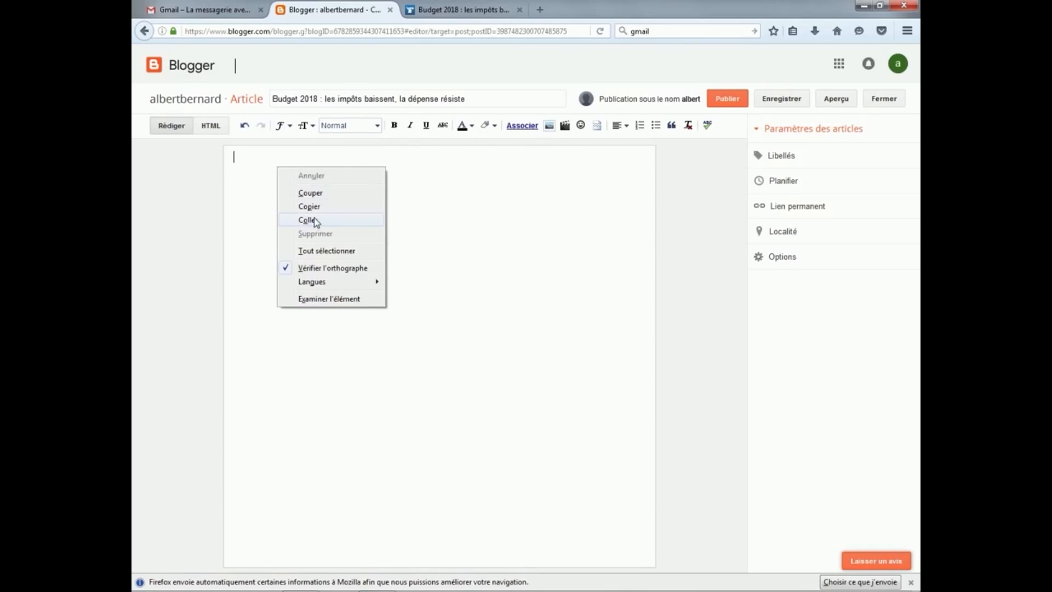
left_click(302, 219)
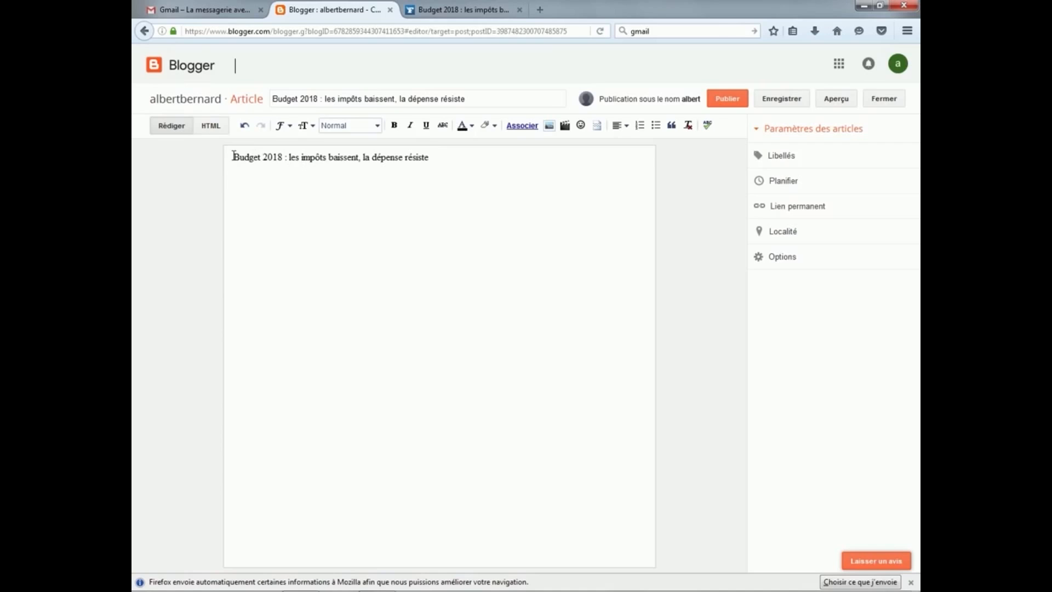
Step: Try centred, justified and right alignment on the headline in the article body, ending with it centred
left_click_drag(231, 157, 433, 158)
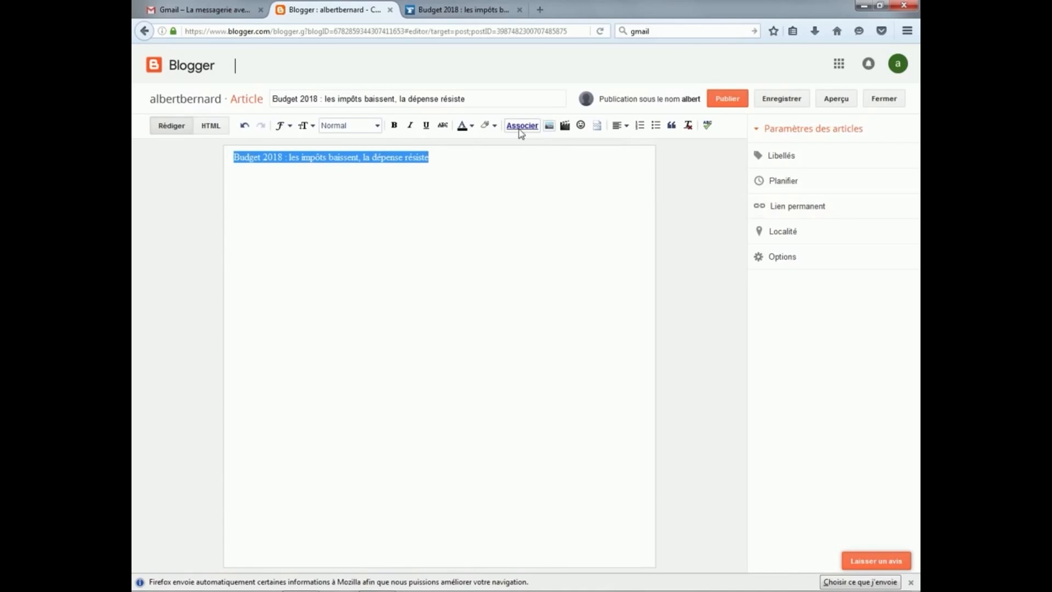
left_click(626, 128)
left_click(713, 131)
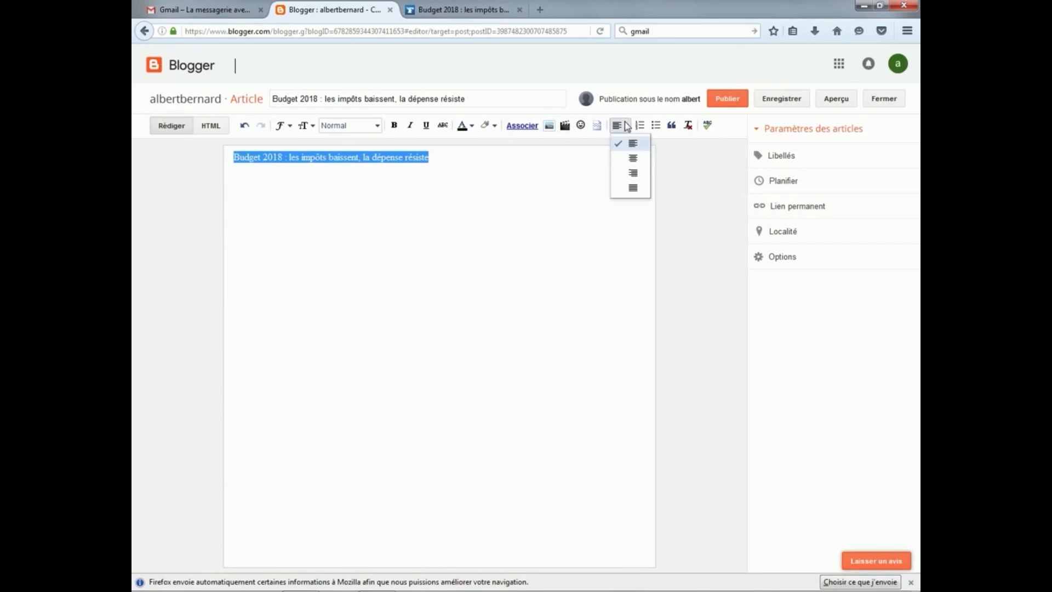
left_click(632, 158)
left_click(631, 132)
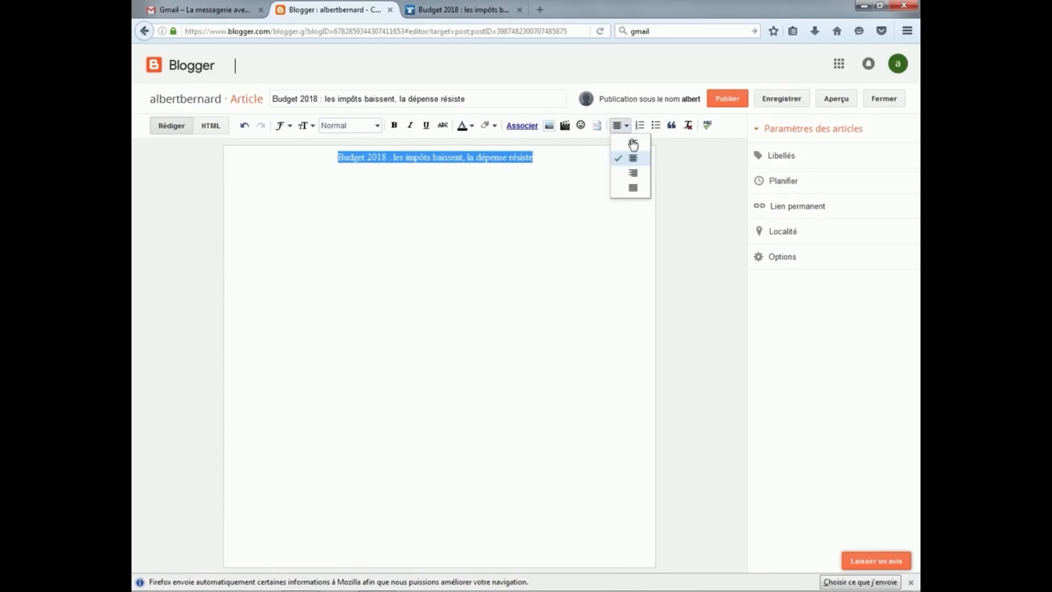
left_click(627, 184)
left_click(624, 130)
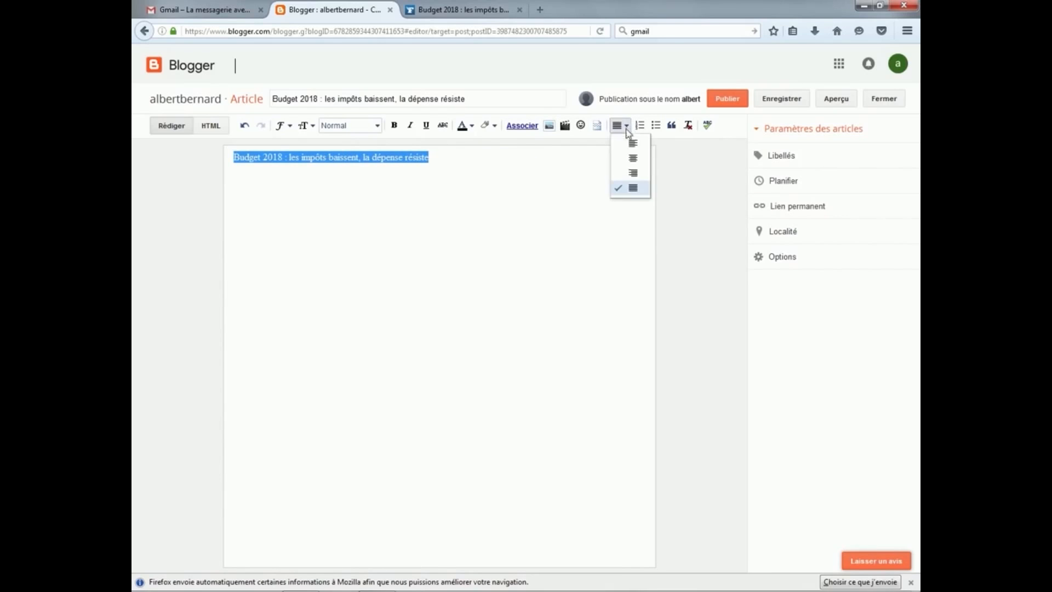
left_click(618, 173)
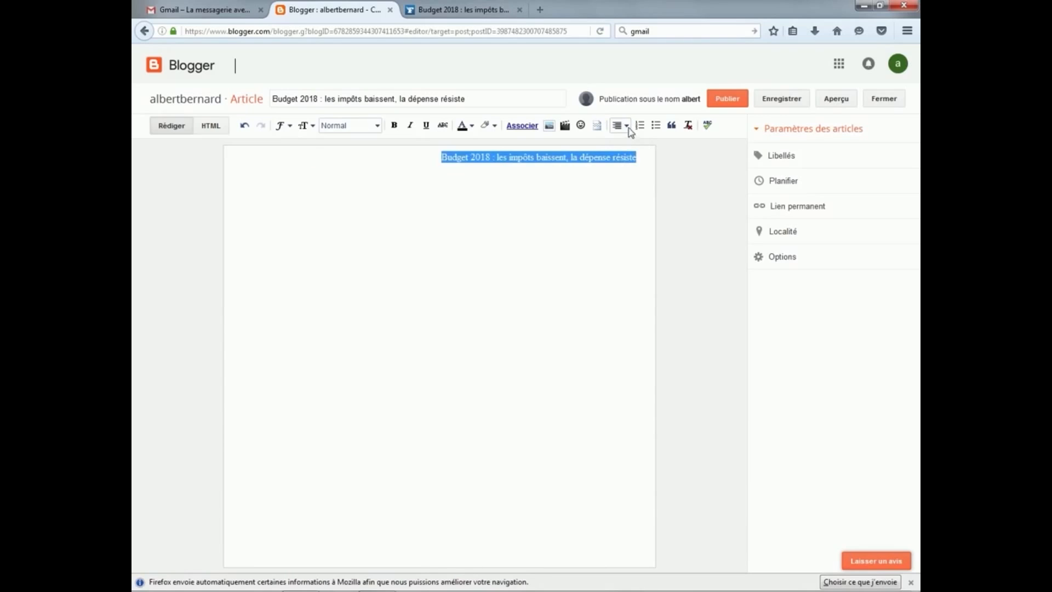
left_click(627, 132)
left_click(626, 159)
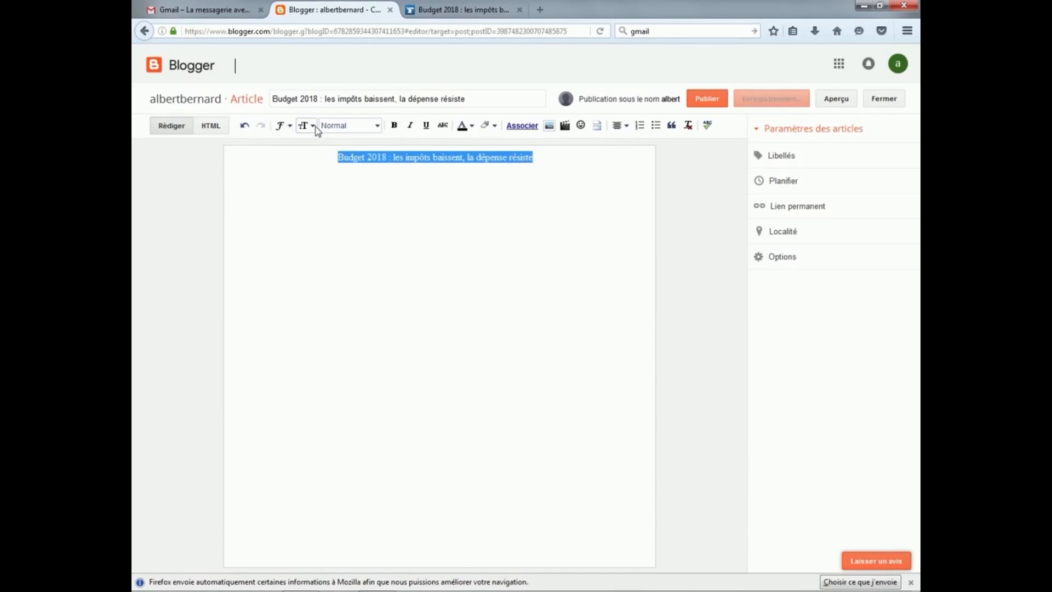
Step: Try the Arial font on the headline in the article body and restore the default font
left_click(284, 127)
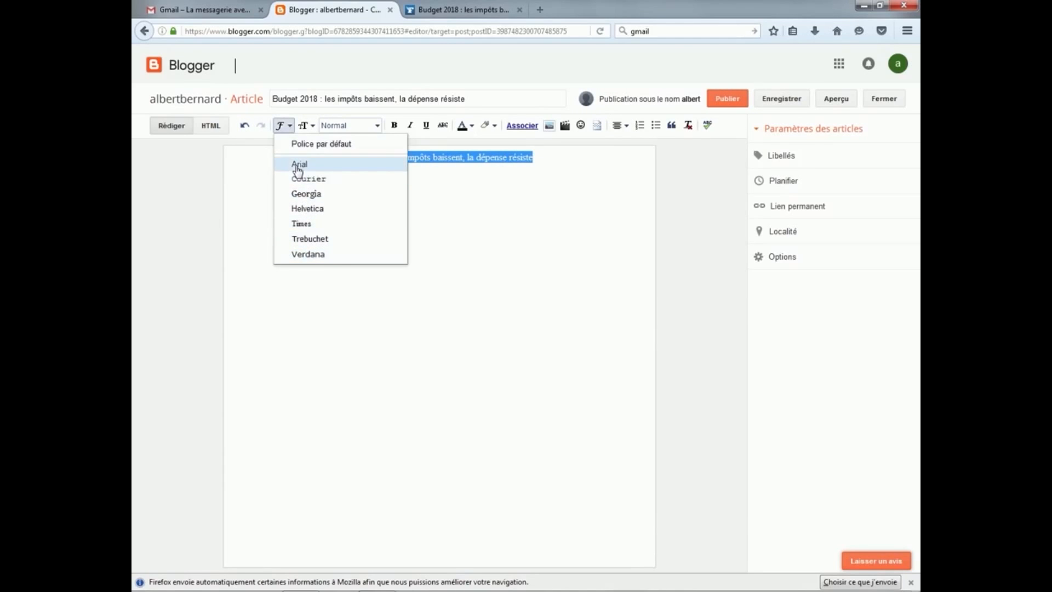
left_click(300, 166)
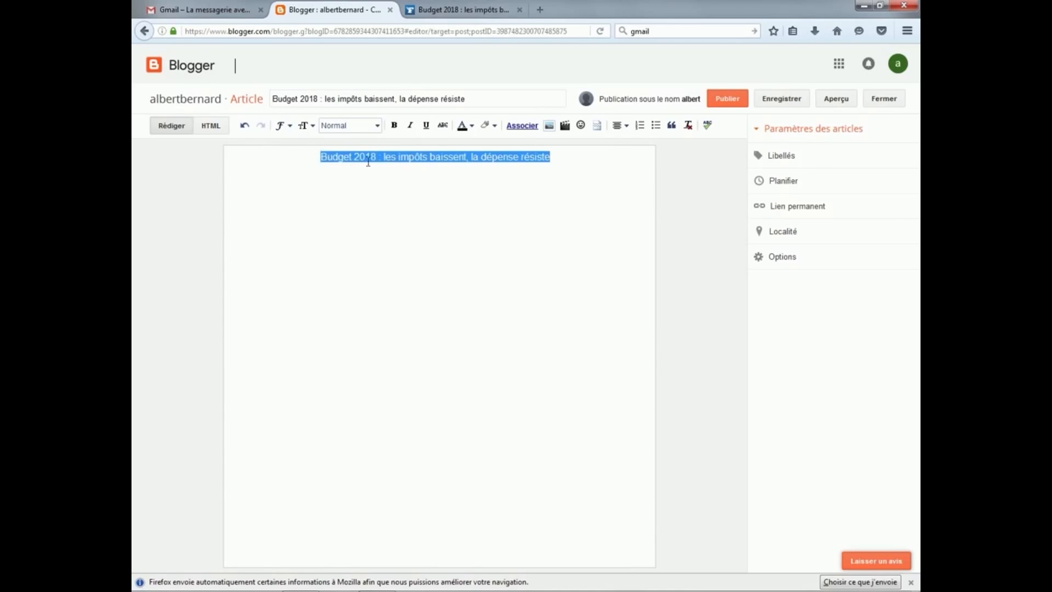
left_click(291, 127)
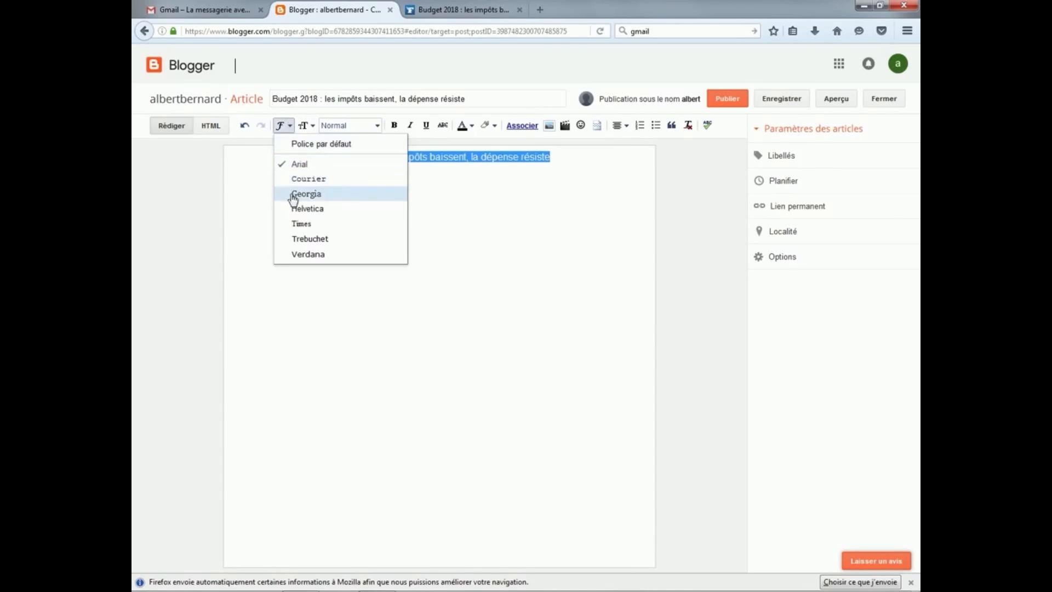
left_click(294, 144)
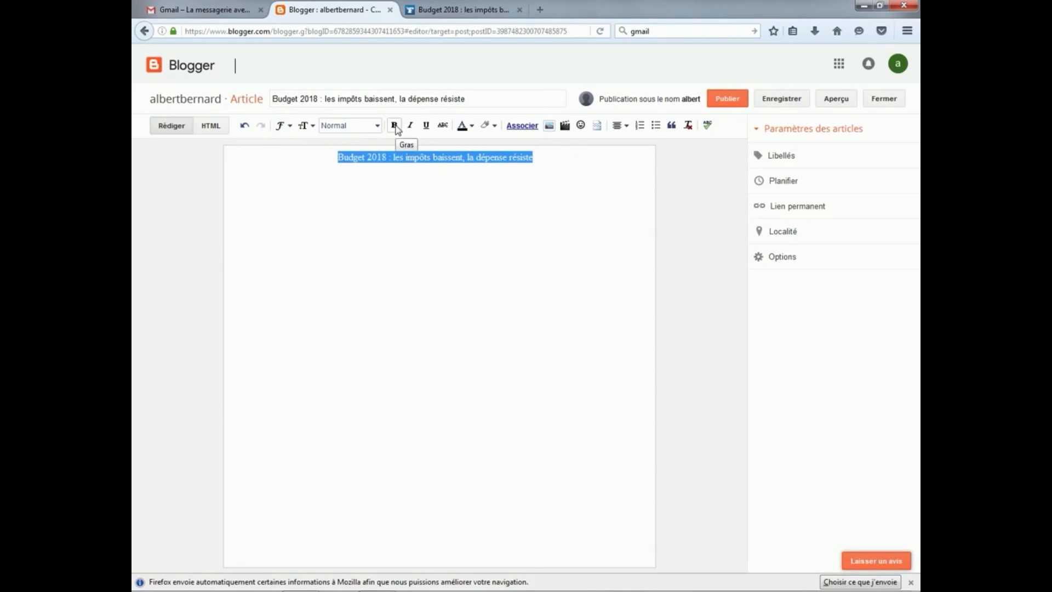
Step: Set the text size of the headline in the article body to Grande and make it bold
left_click(315, 126)
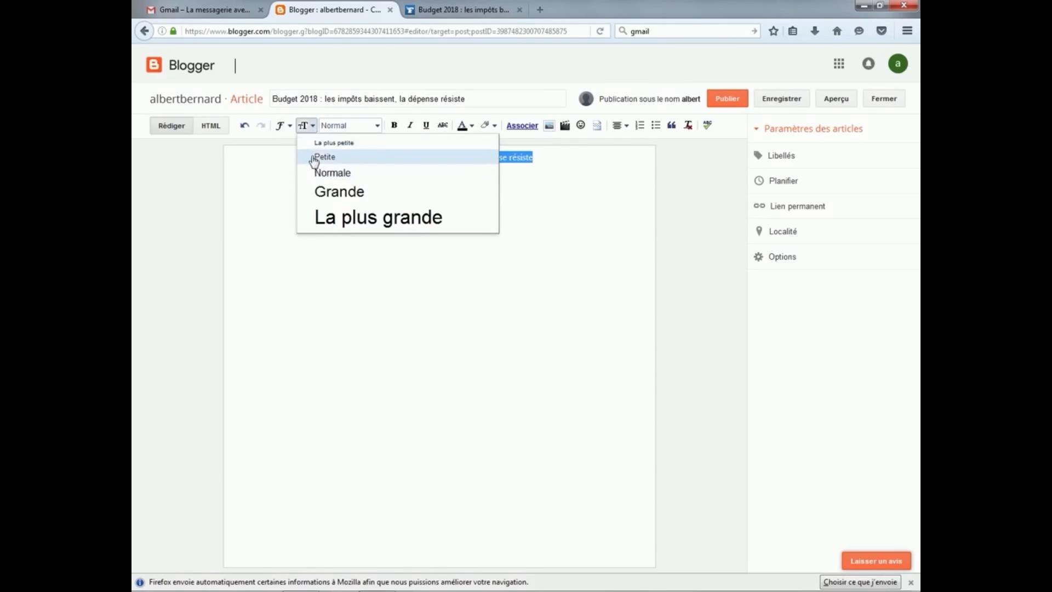
left_click(311, 192)
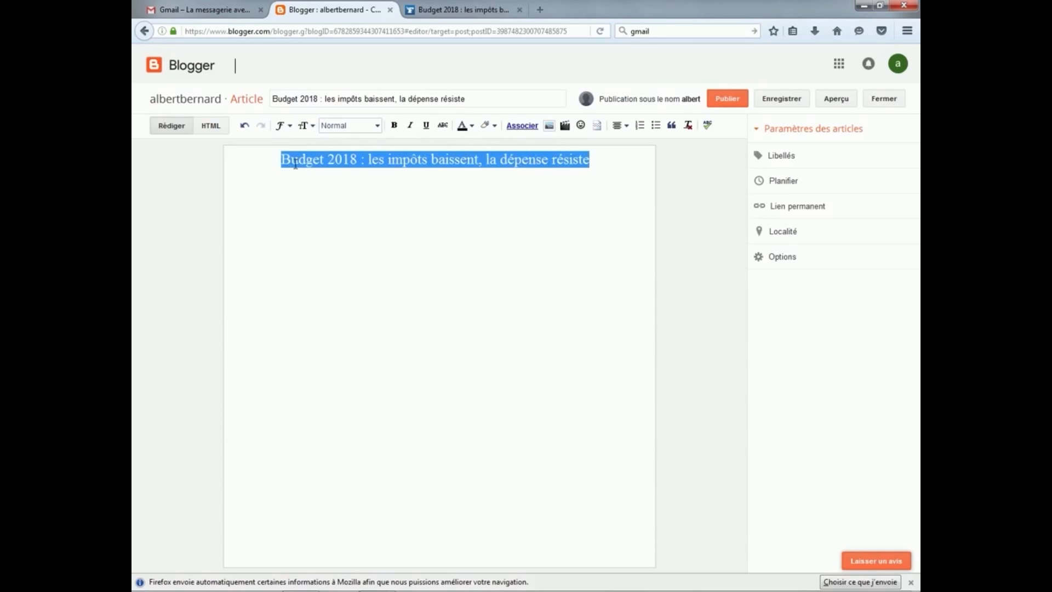
left_click(394, 126)
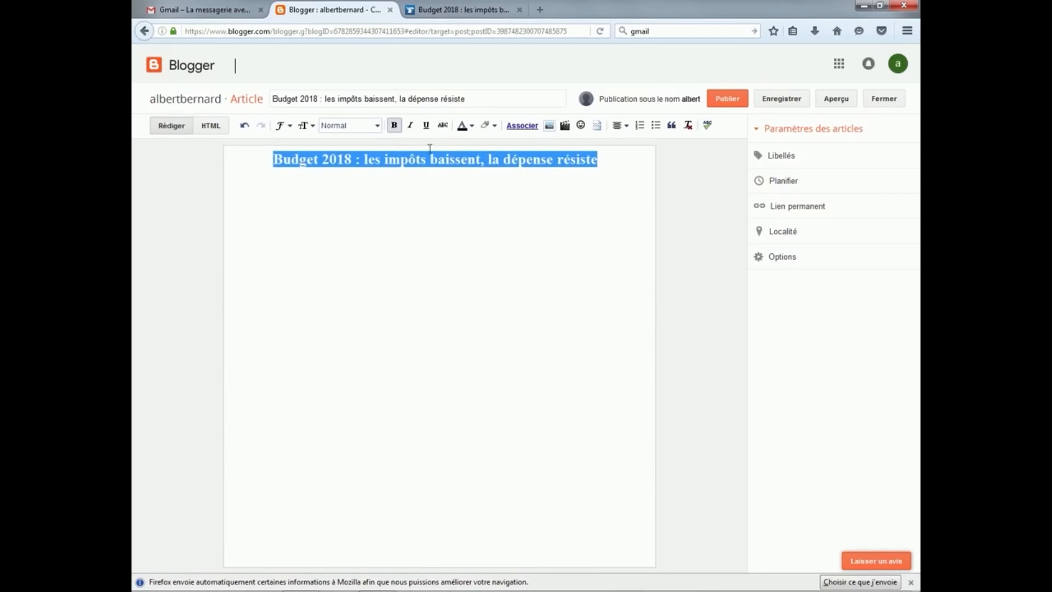
Step: Apply the Titre paragraph style to the headline in the article body
left_click(377, 126)
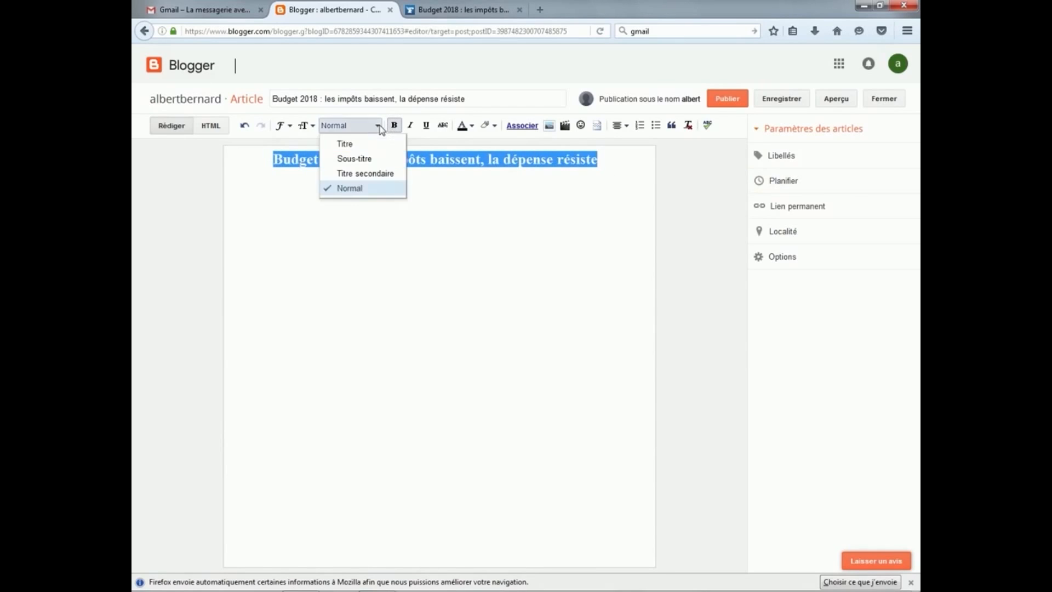
left_click(332, 174)
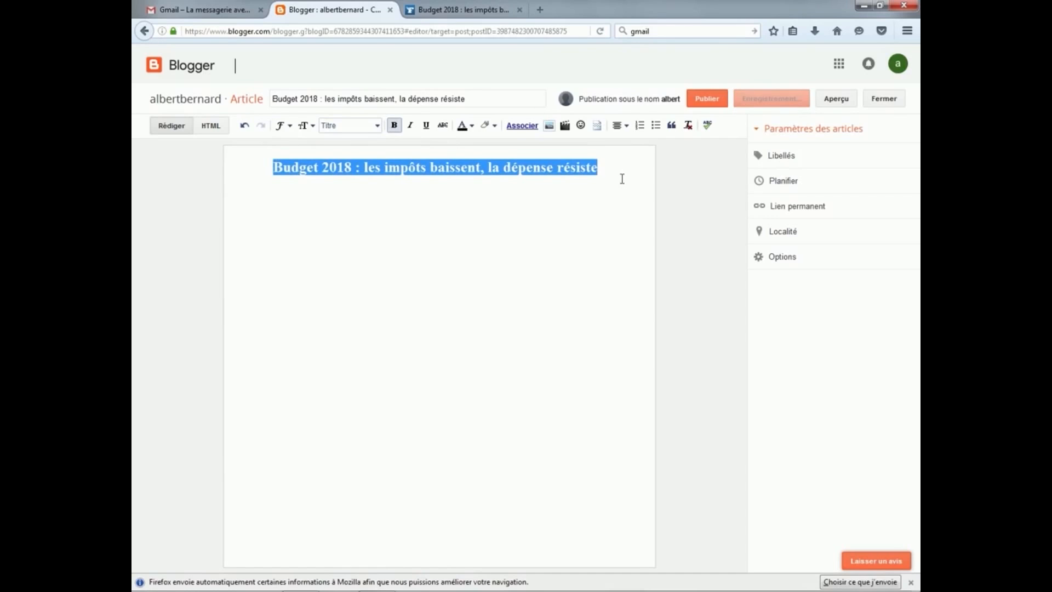
left_click(529, 196)
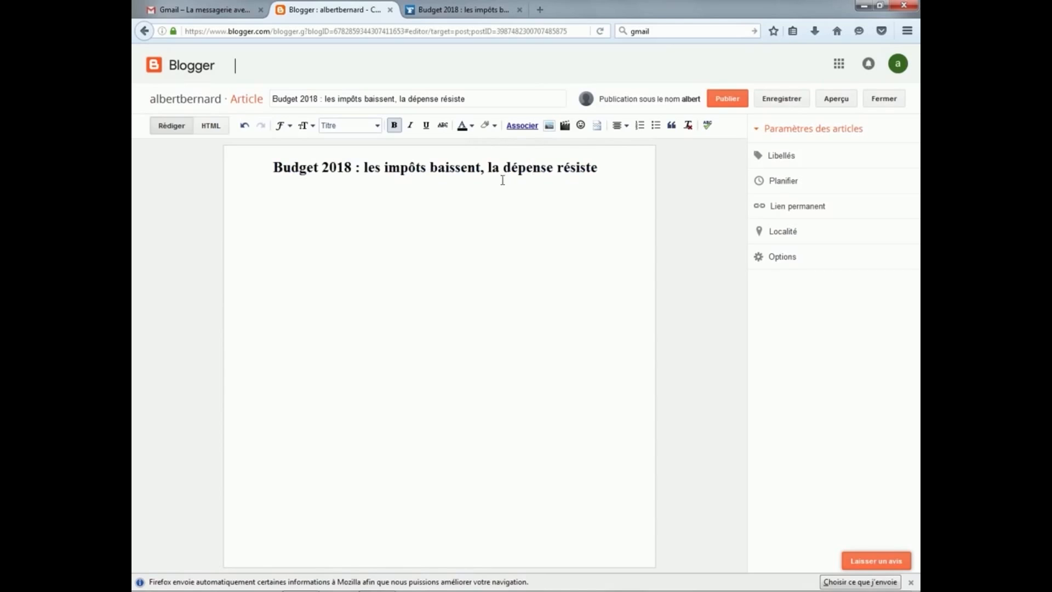
Step: Try a dark blue text colour on the whole headline in the article body
left_click_drag(607, 171, 271, 171)
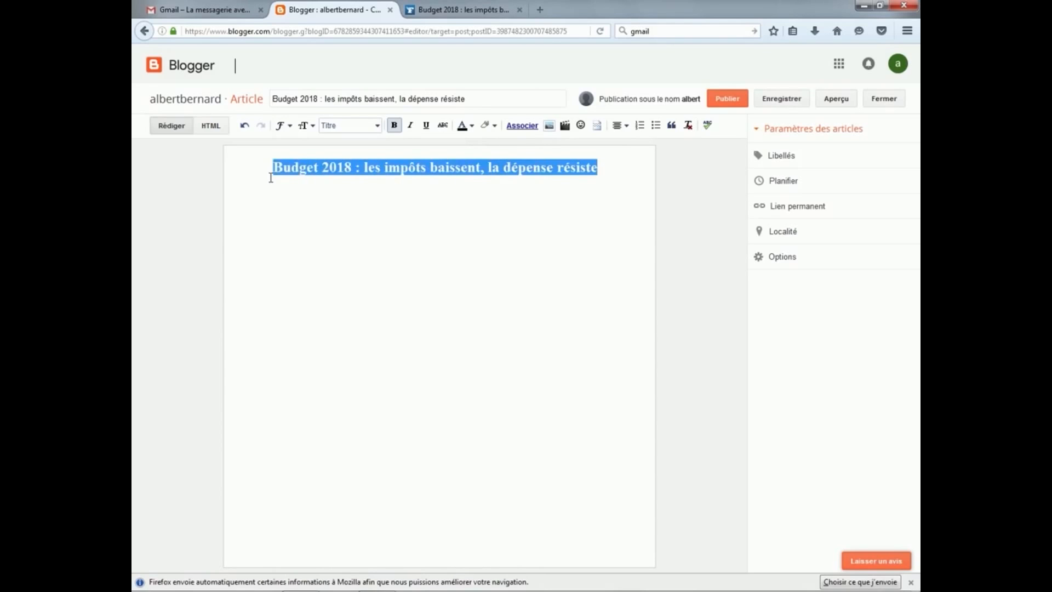
left_click(475, 128)
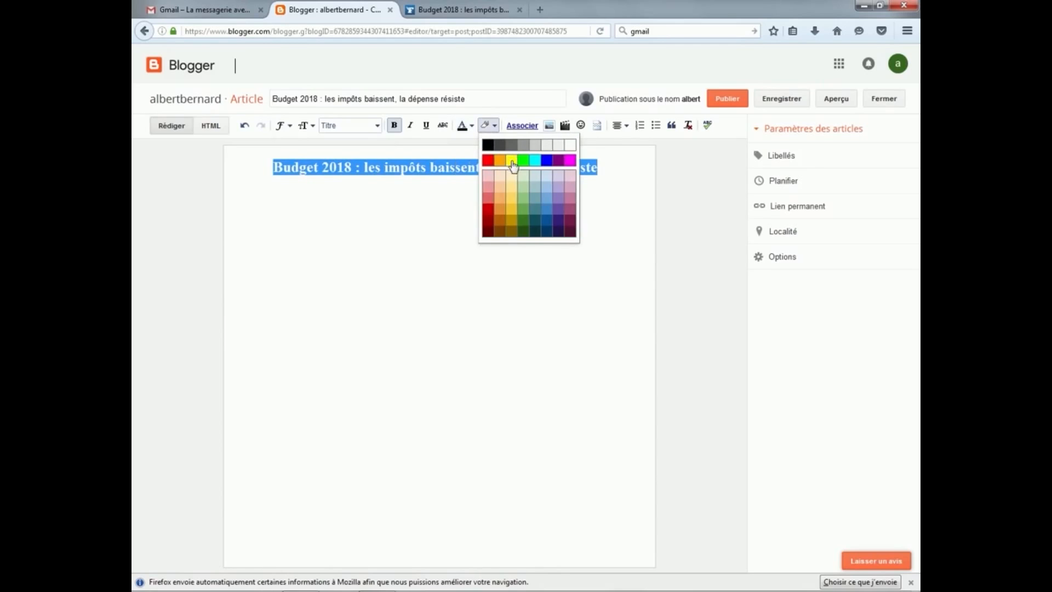
left_click(465, 127)
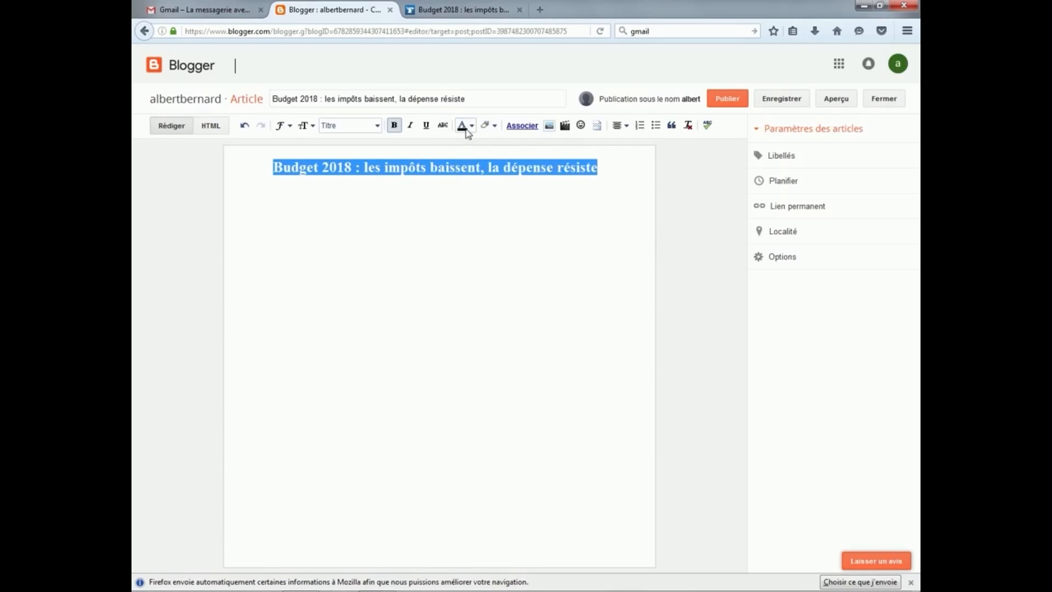
left_click(466, 130)
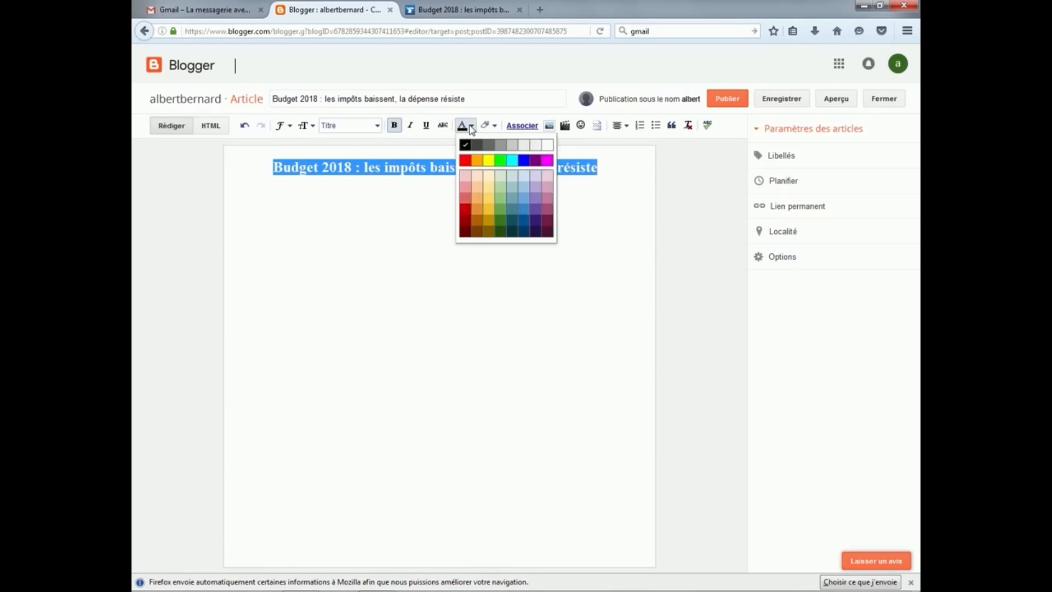
left_click(528, 221)
left_click(528, 219)
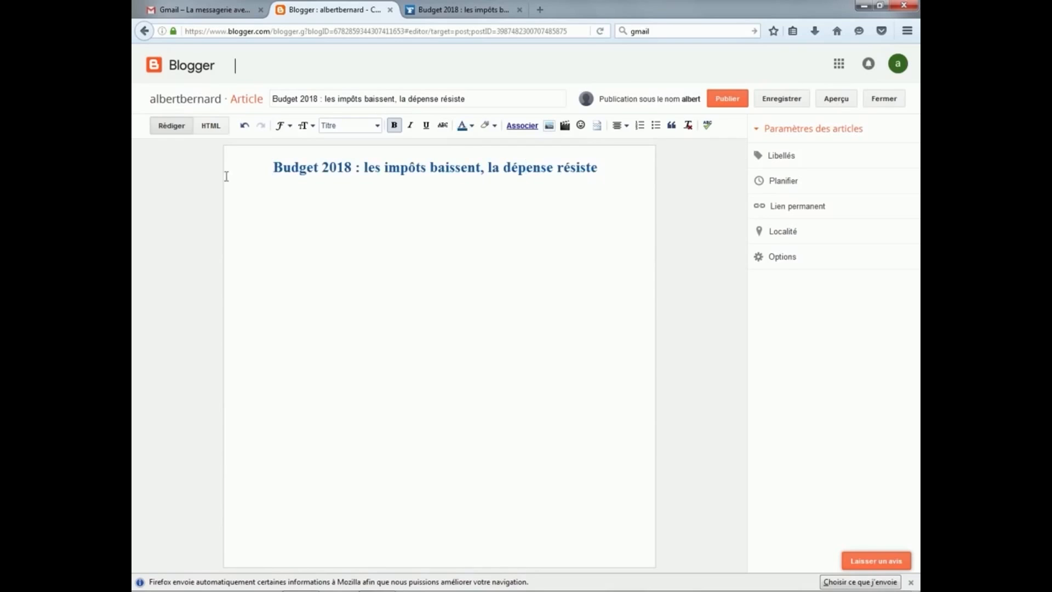
Step: Try a dark red text colour on the whole headline in the article body
left_click(468, 127)
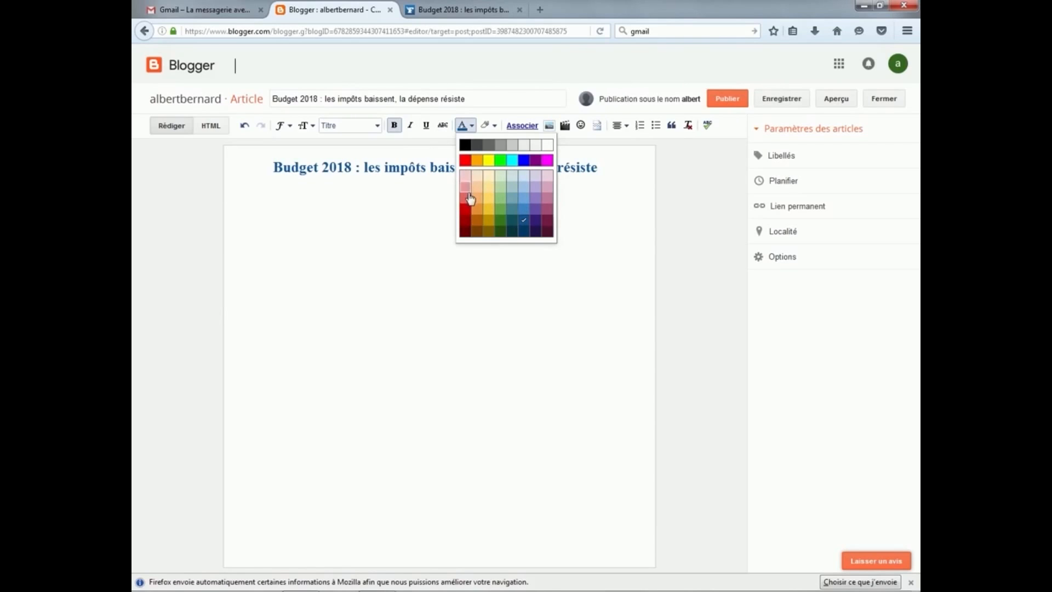
left_click(465, 220)
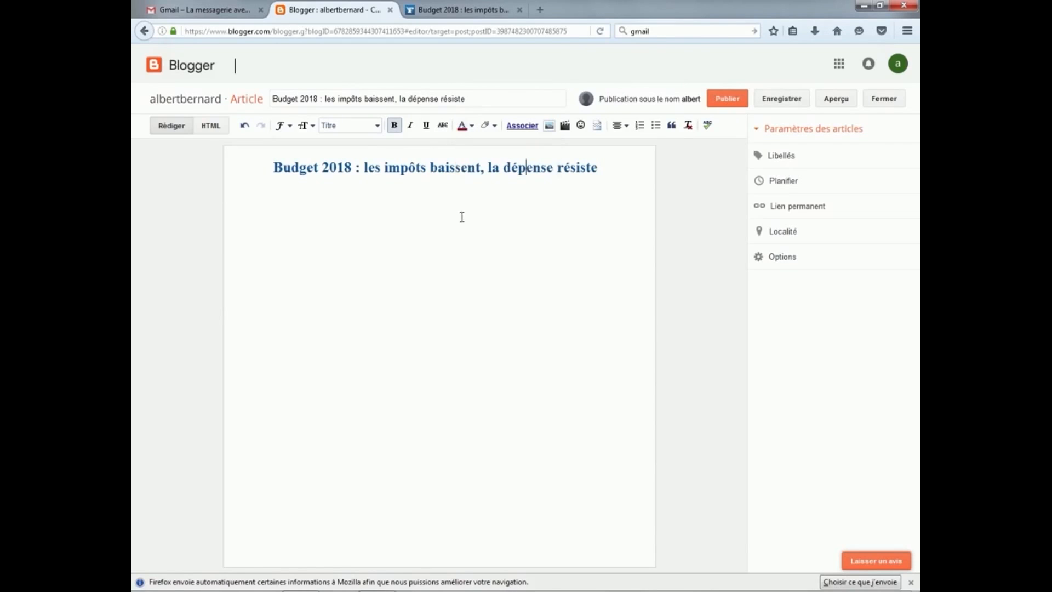
left_click_drag(606, 168, 262, 182)
left_click(466, 126)
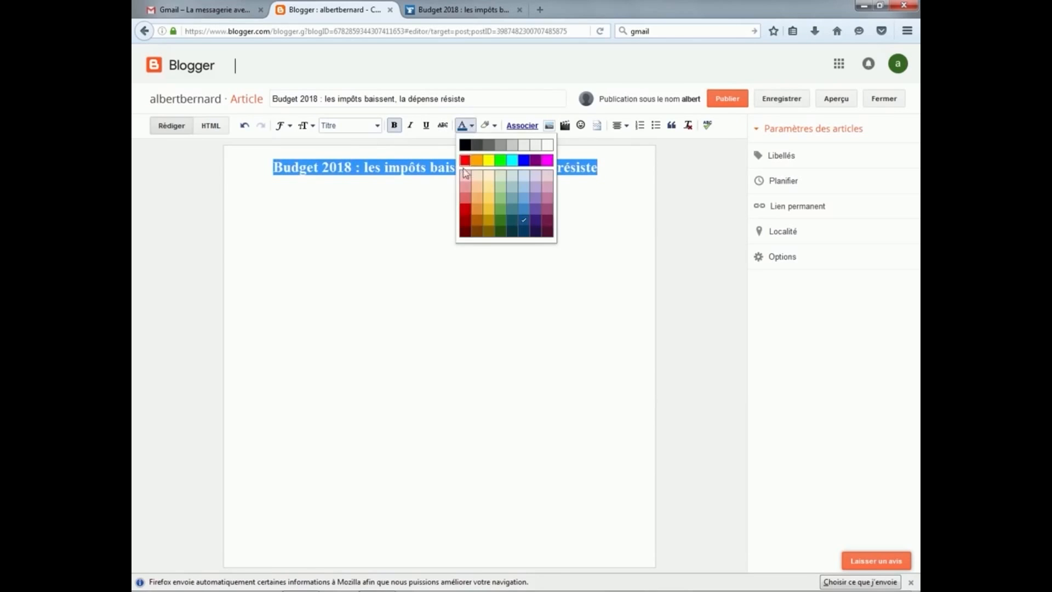
left_click(474, 213)
left_click(474, 214)
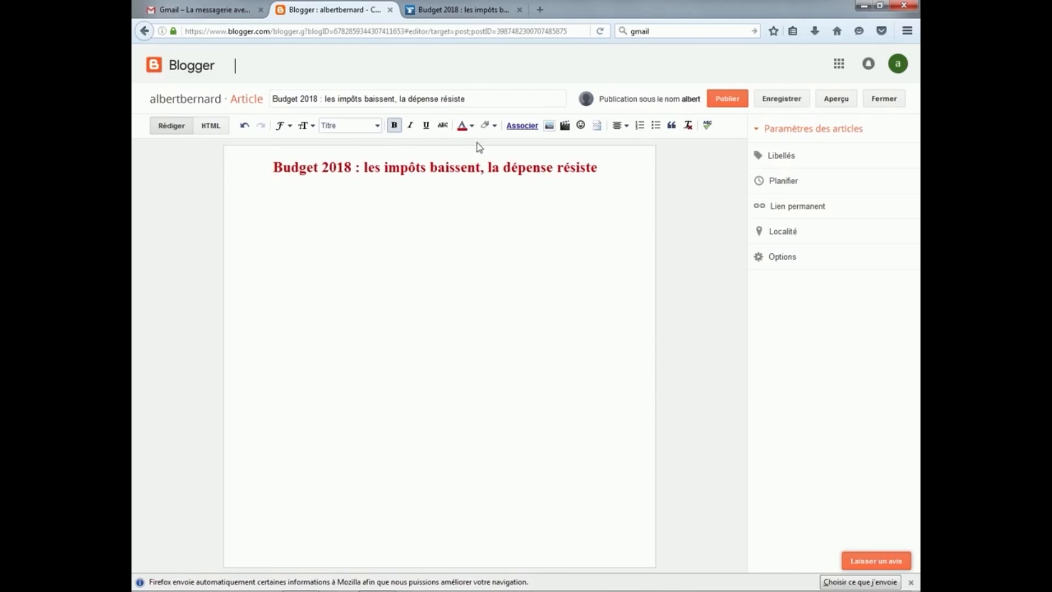
Step: Set the text colour of the whole headline in the article body to dark blue
left_click(468, 126)
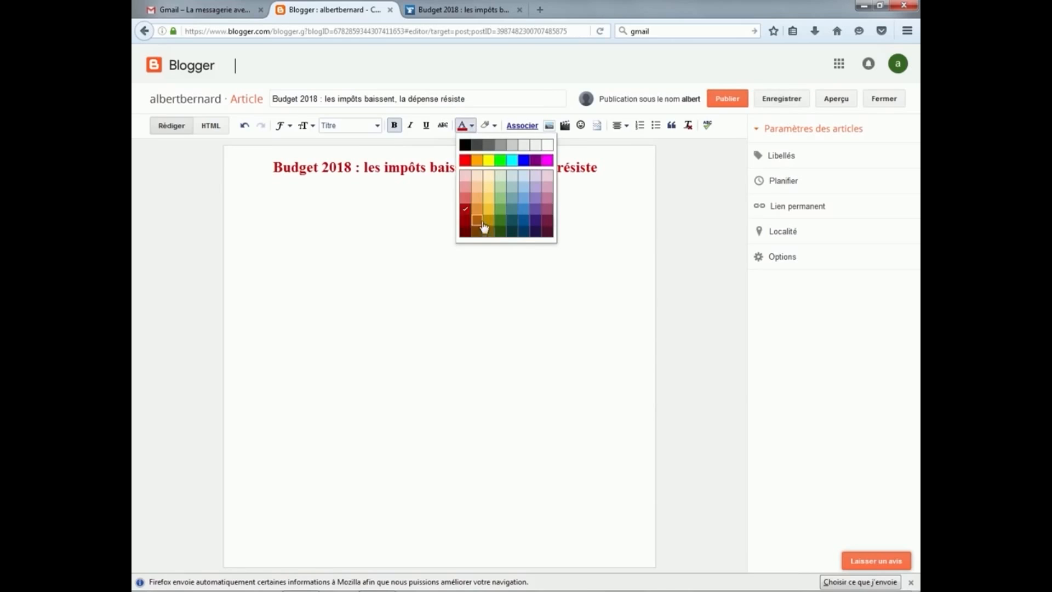
left_click(520, 219)
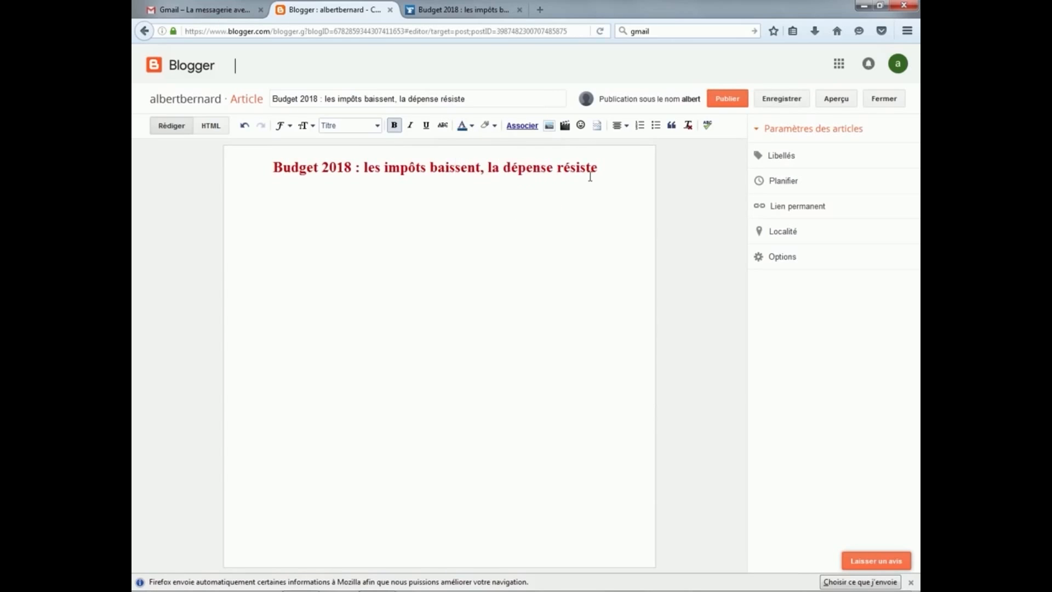
left_click_drag(599, 170, 229, 176)
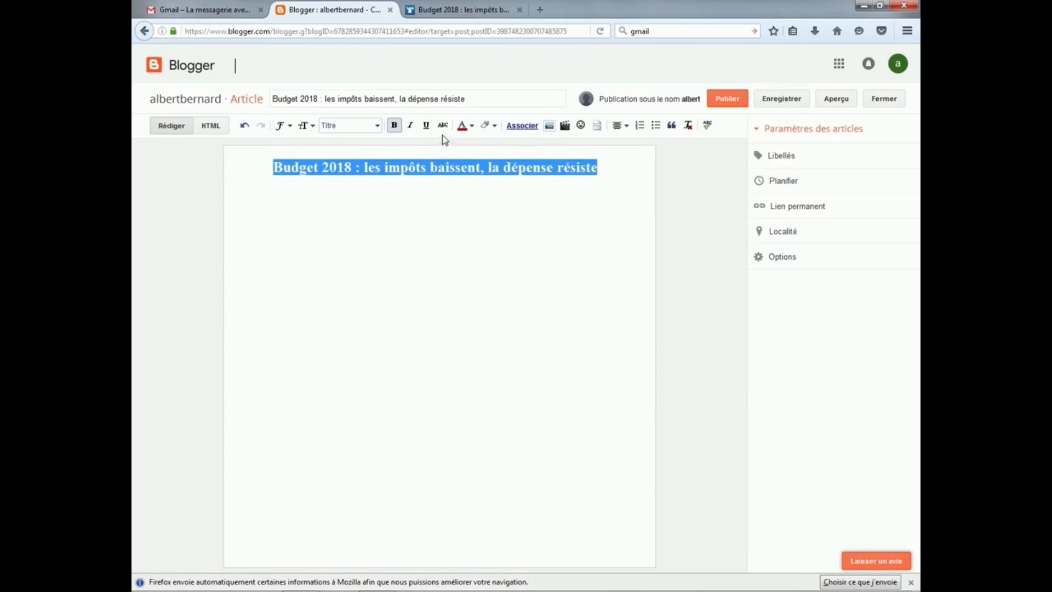
left_click(467, 125)
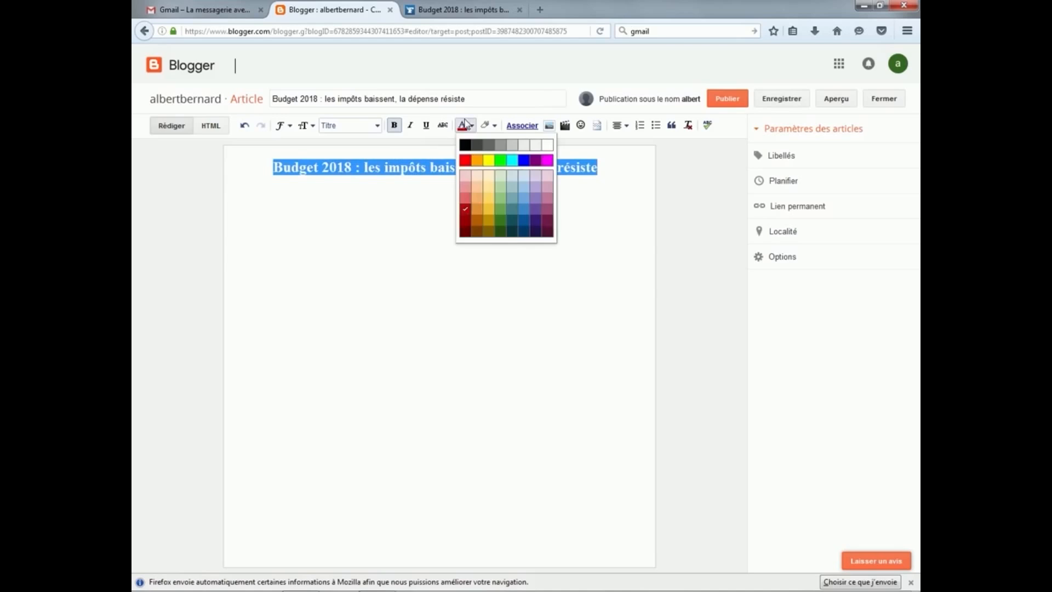
left_click(525, 220)
left_click(517, 236)
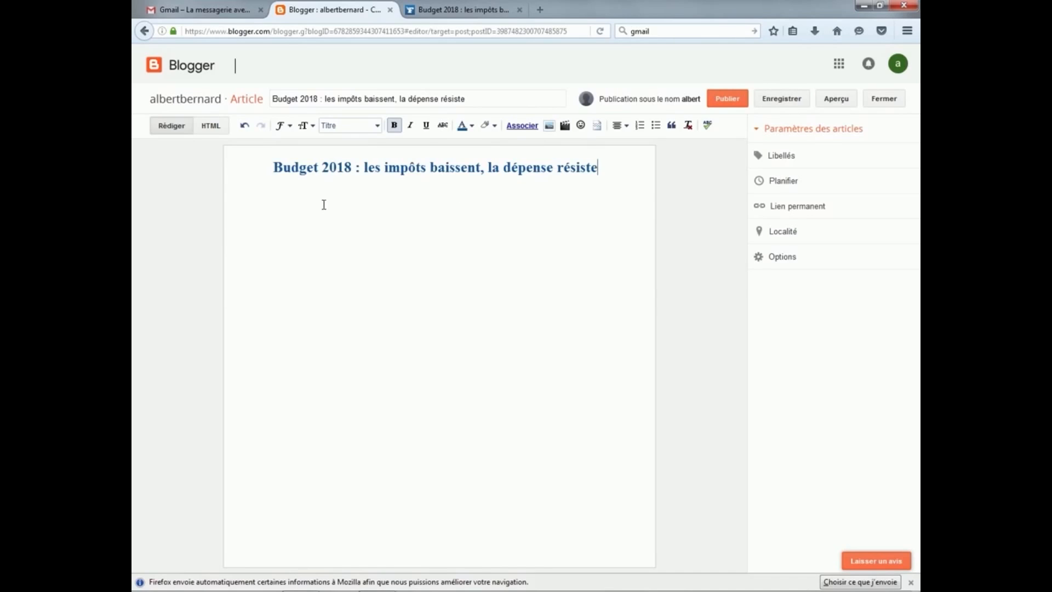
Step: Try a purplish-pink background highlight on the whole headline in the article body
left_click(495, 125)
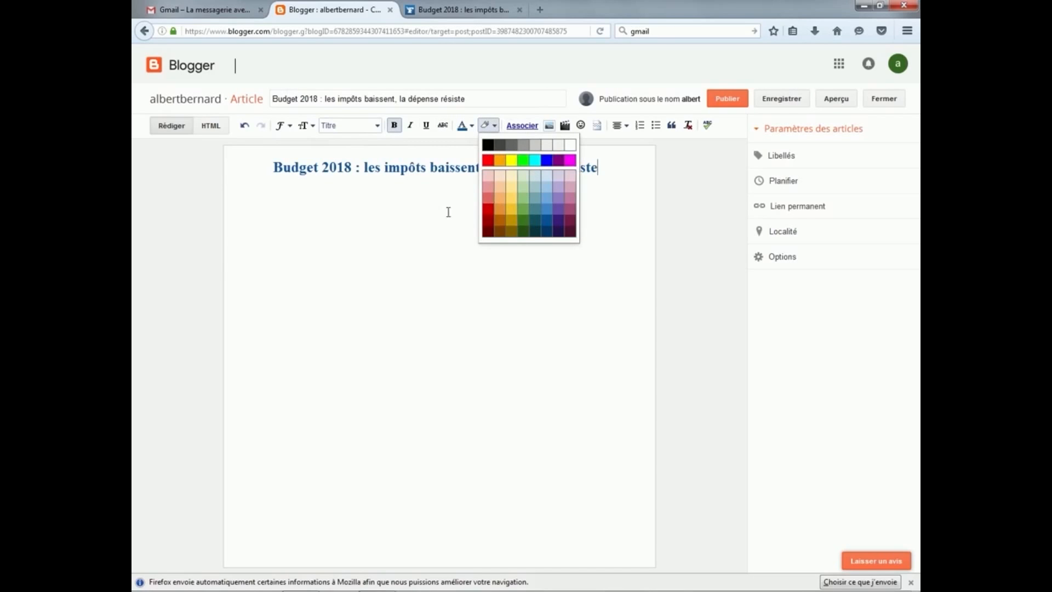
left_click(613, 187)
left_click_drag(610, 167, 172, 160)
left_click(495, 126)
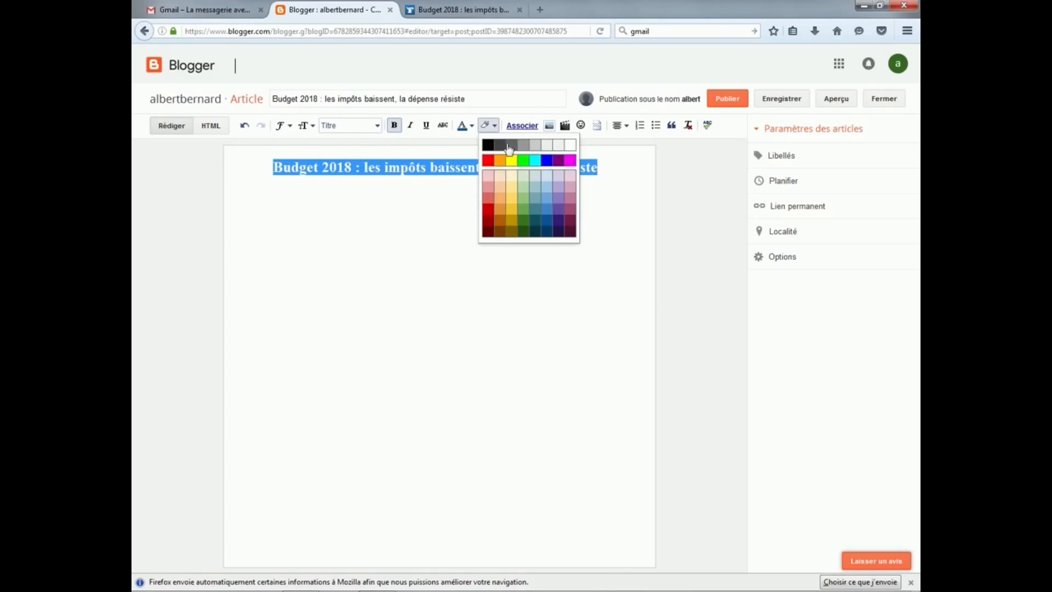
left_click(570, 210)
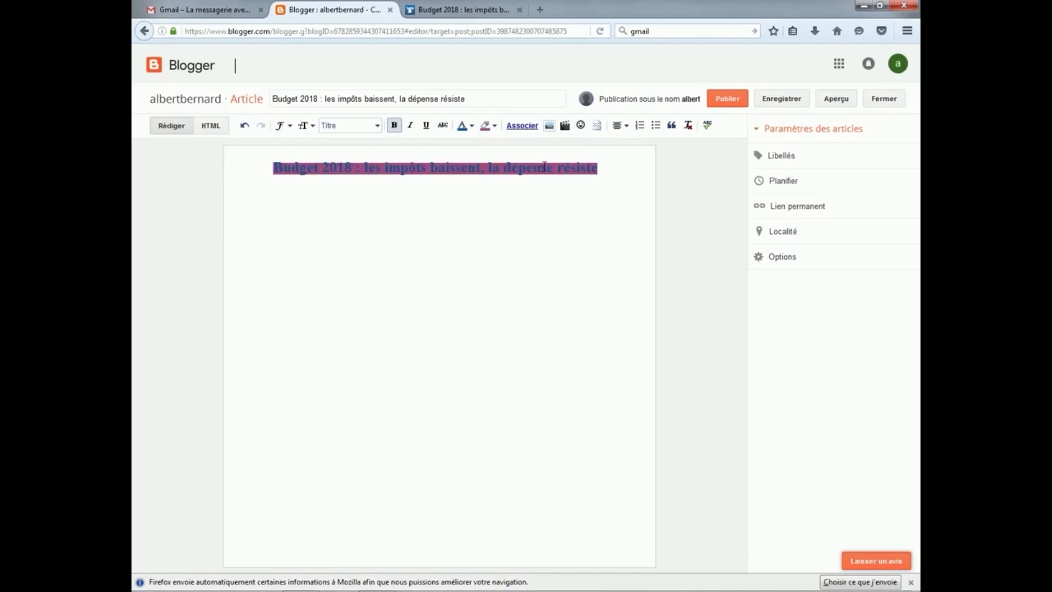
Step: Replace the headline's coloured background highlight with white
left_click(495, 126)
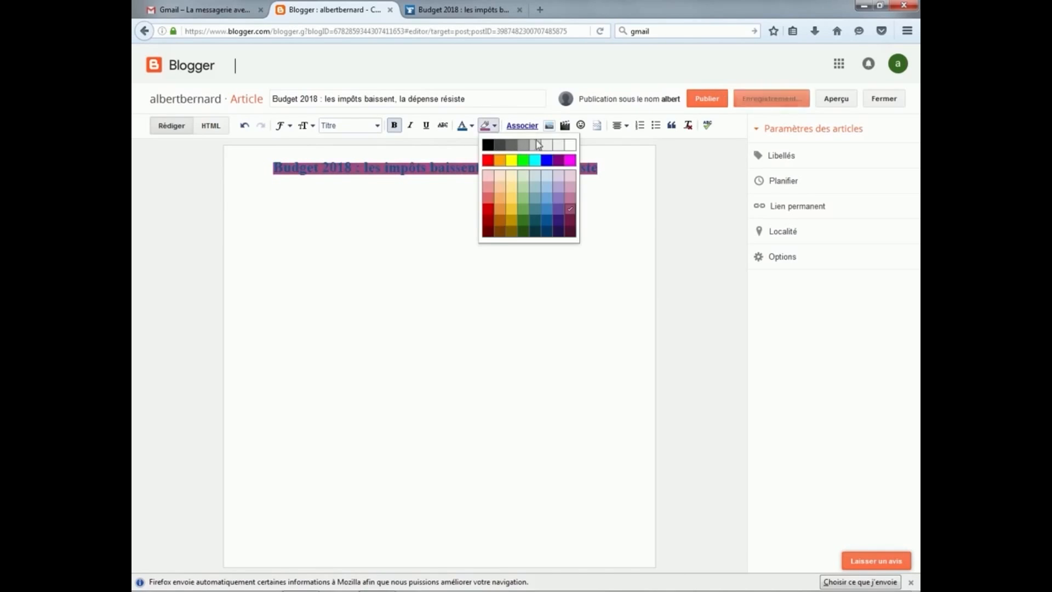
left_click(567, 146)
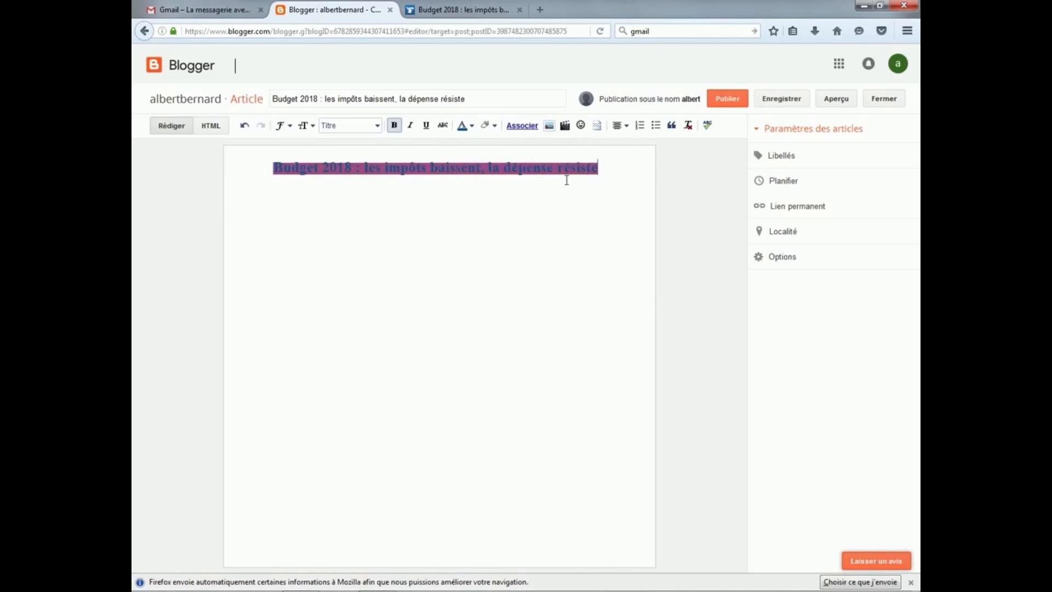
left_click(213, 169)
key("ctrl+a")
left_click(609, 176)
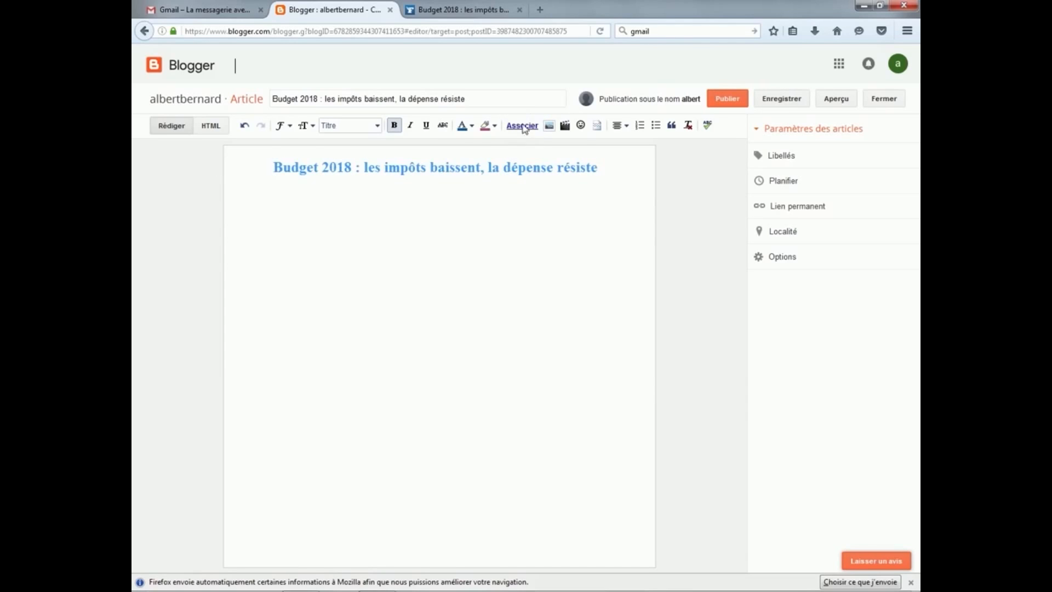
left_click(496, 126)
left_click(573, 146)
left_click(581, 216)
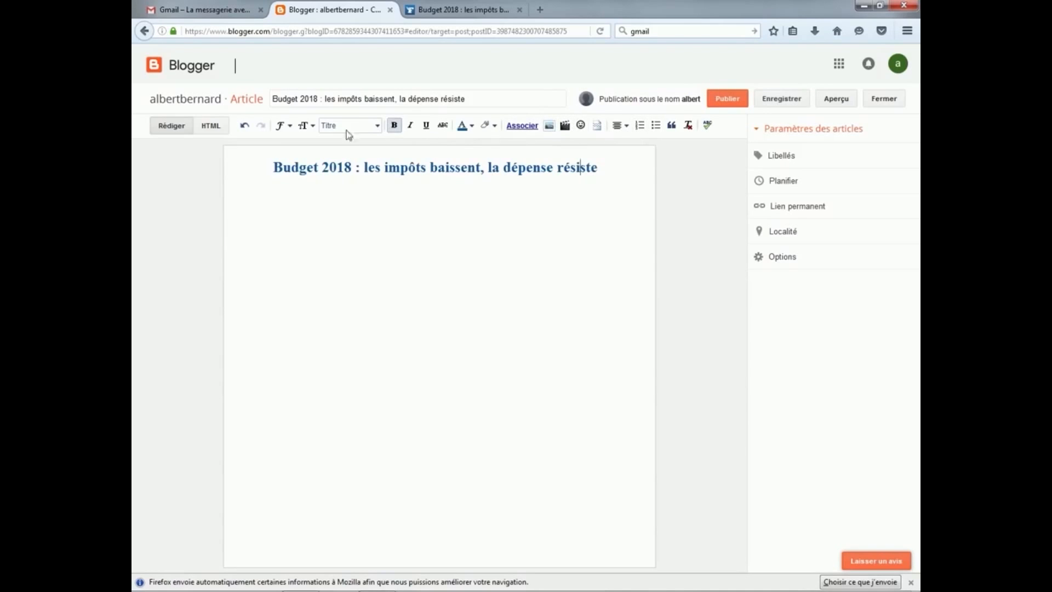
Step: Look through the Le Figaro article from its headline to the related articles, including the video at the start
left_click(431, 7)
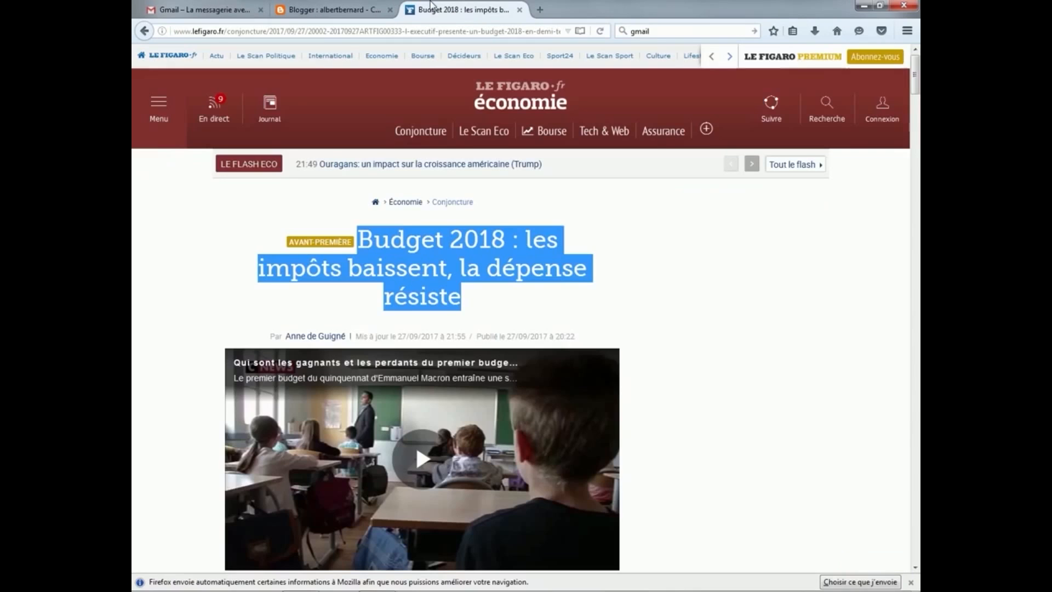
left_click(616, 248)
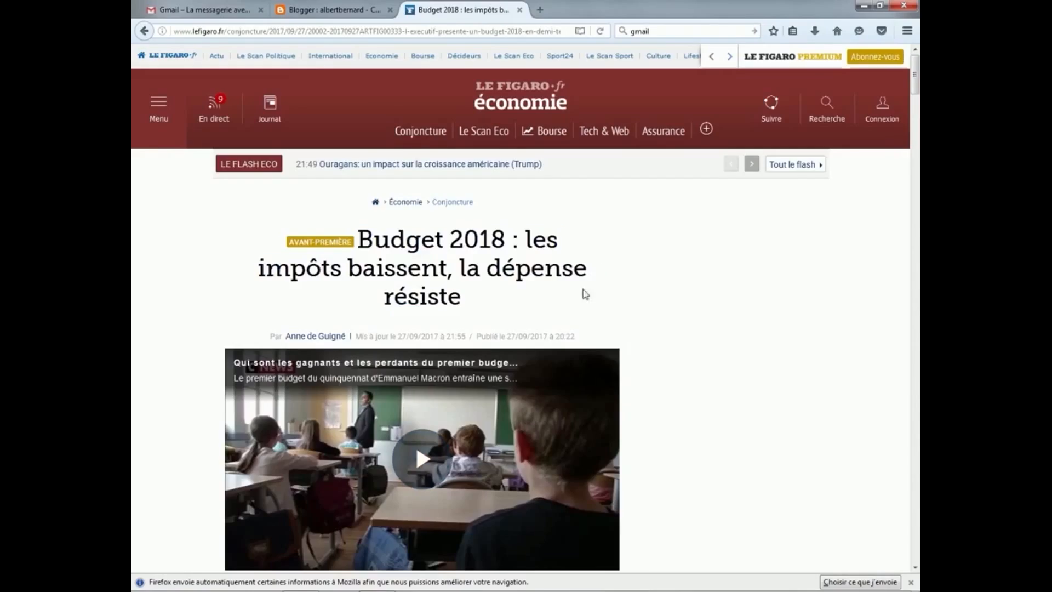
scroll(488, 254, "down", 5)
scroll(488, 254, "down", 15)
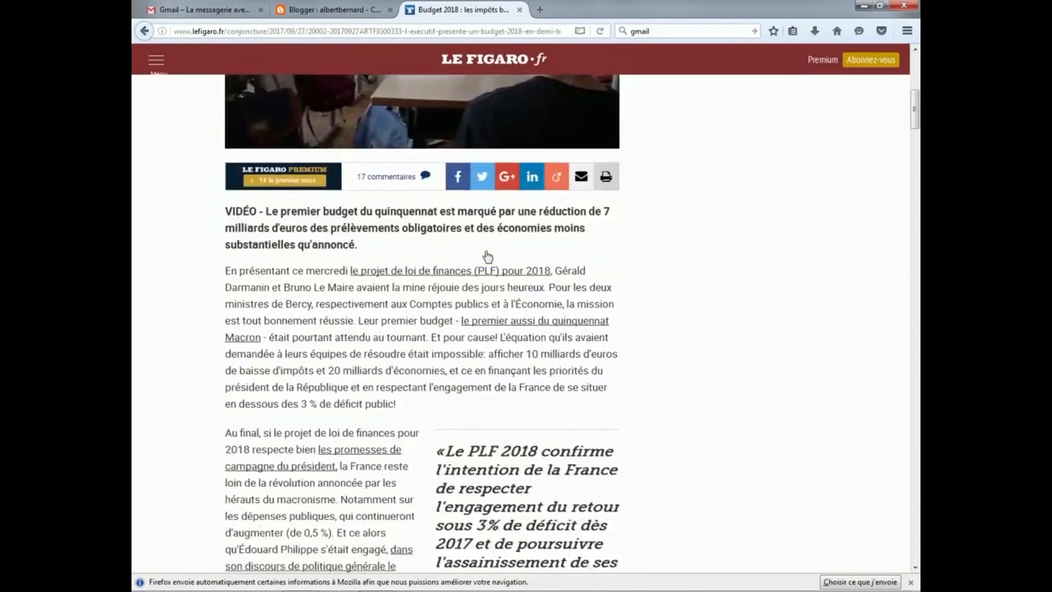
scroll(490, 261, "down", 15)
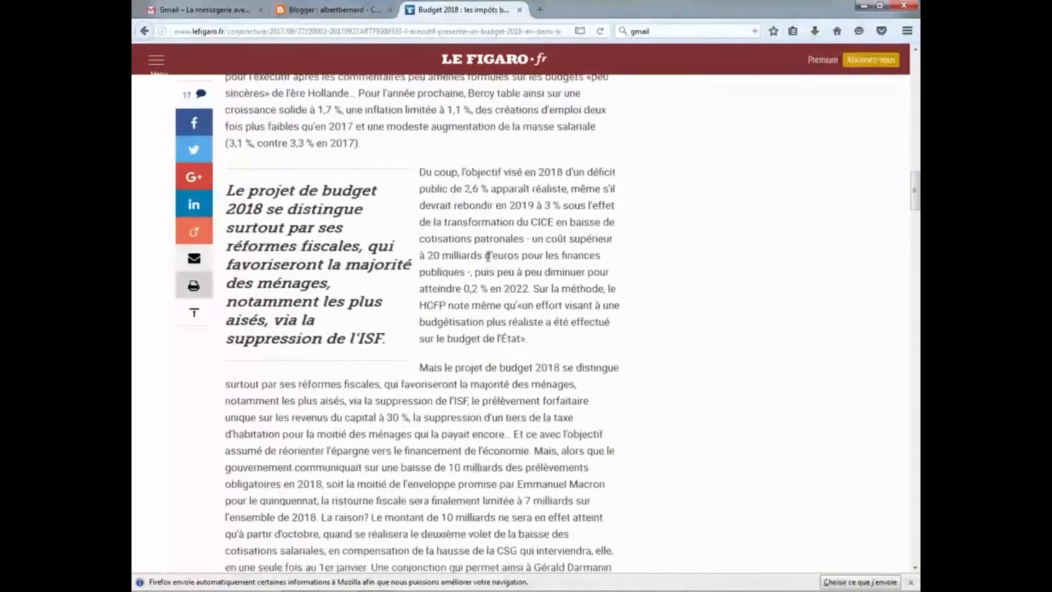
scroll(489, 262, "down", 15)
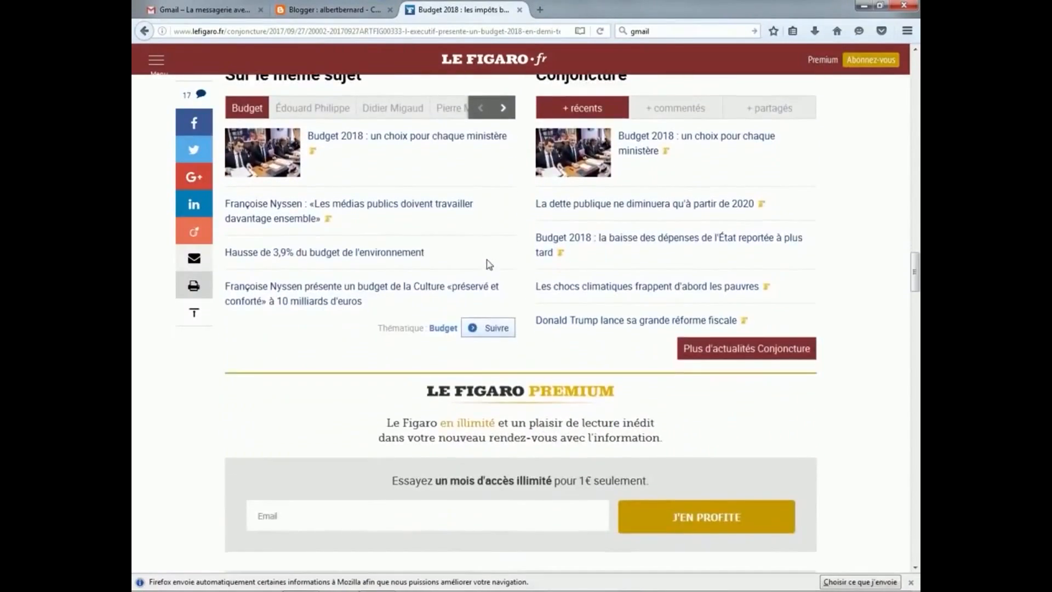
scroll(488, 260, "down", 3)
scroll(488, 260, "up", 15)
scroll(488, 260, "up", 20)
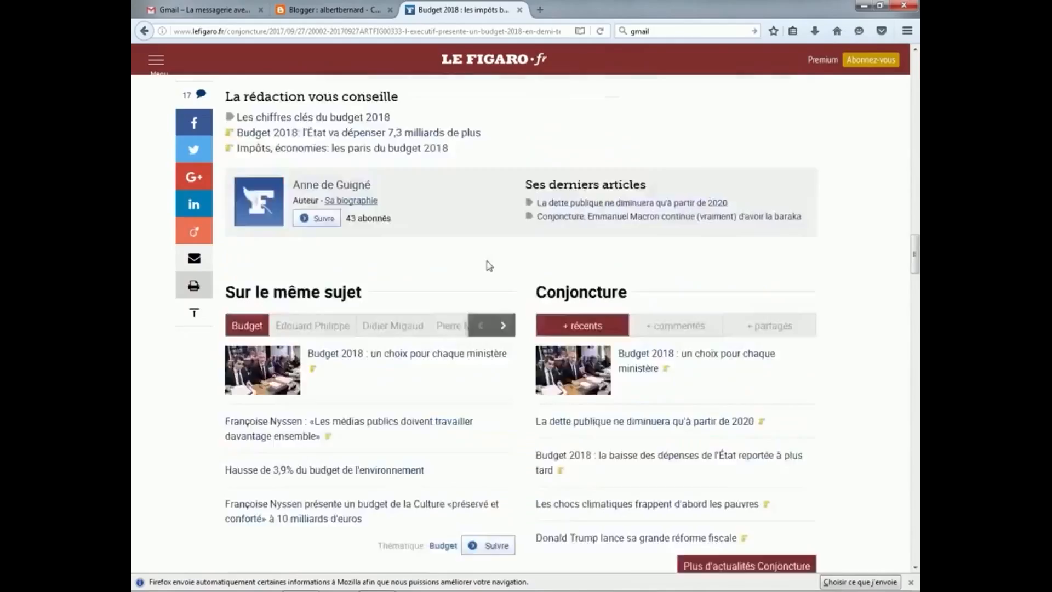
scroll(488, 260, "up", 20)
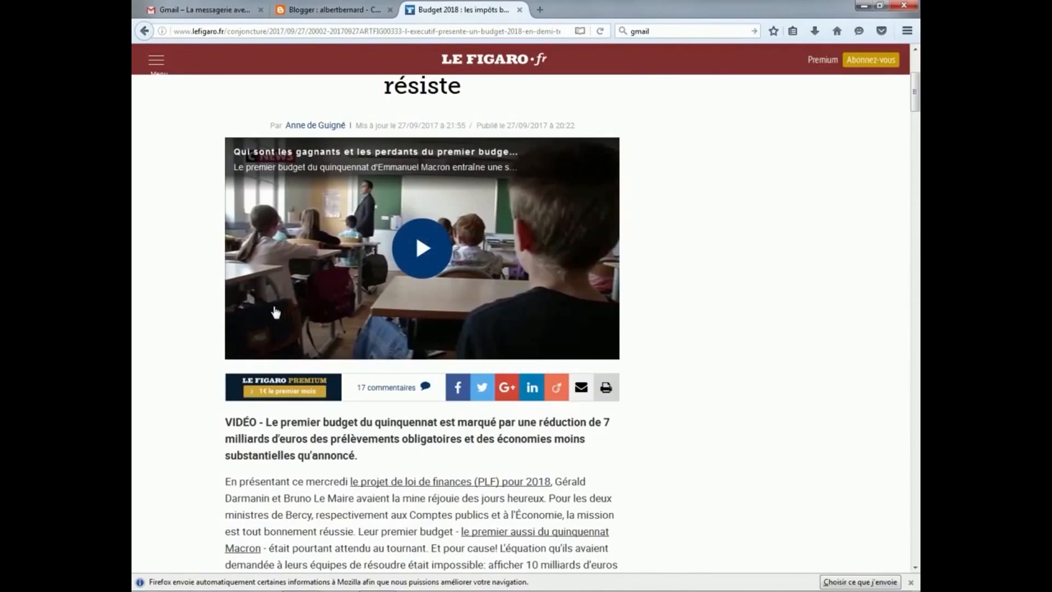
Step: Play the article's video, pause it on the "80% des ménages" frame, and capture that frame as a rectangular snip with Outil Capture
left_click(418, 246)
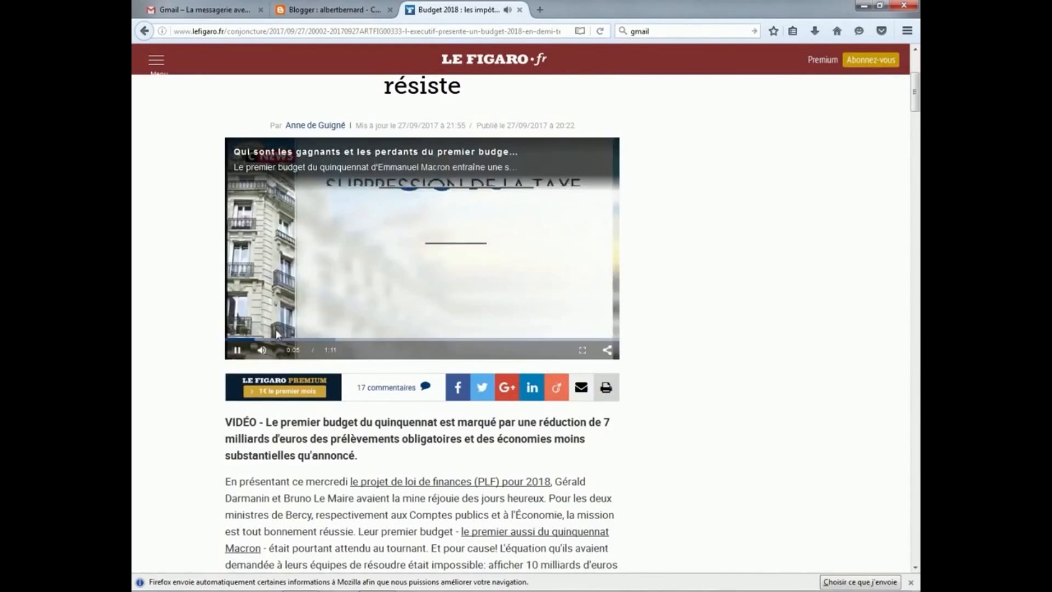
left_click(237, 350)
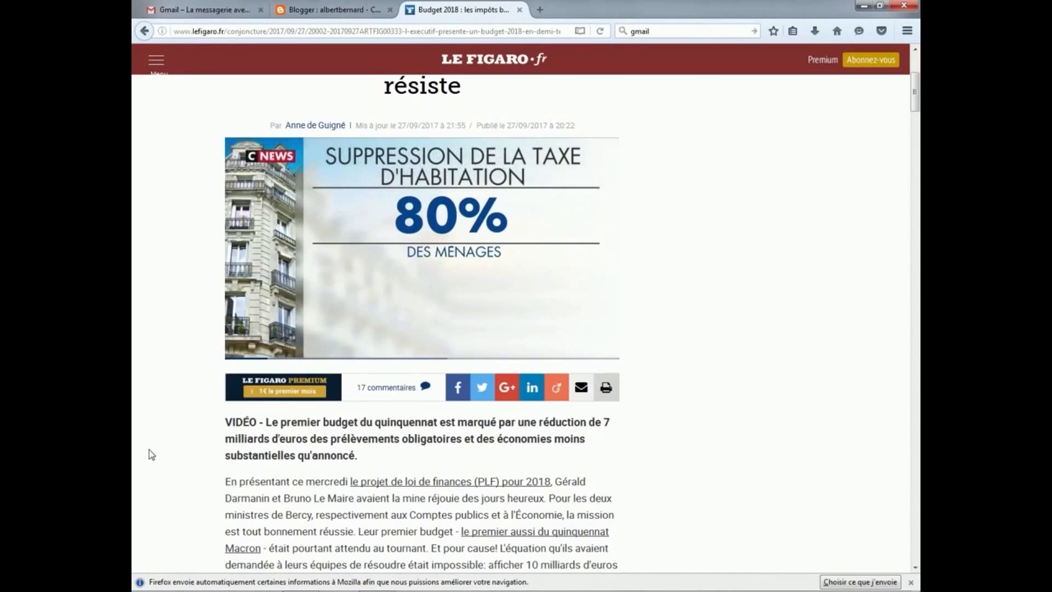
left_click(146, 581)
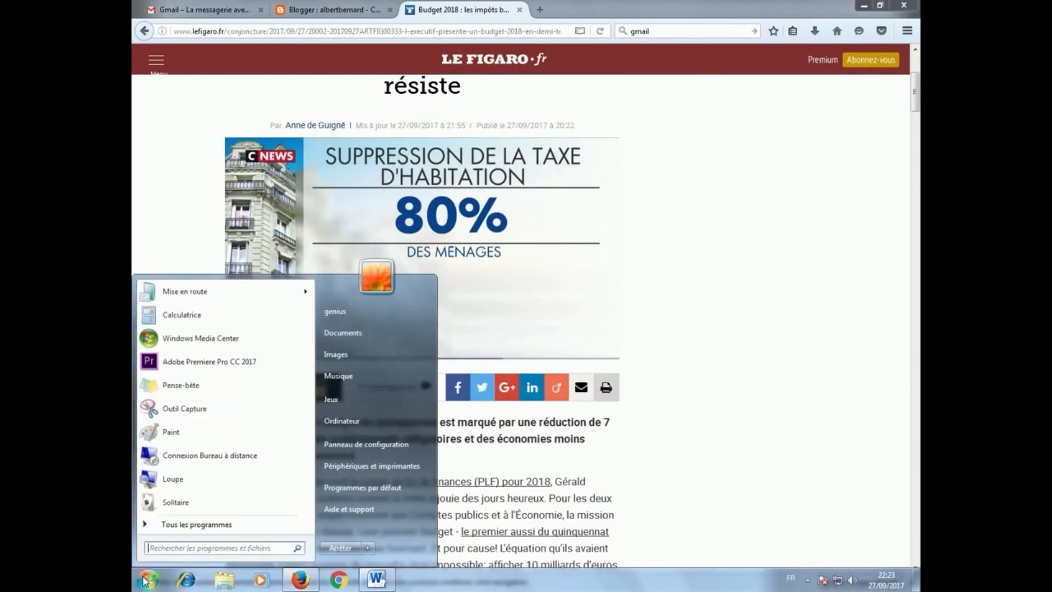
left_click(168, 412)
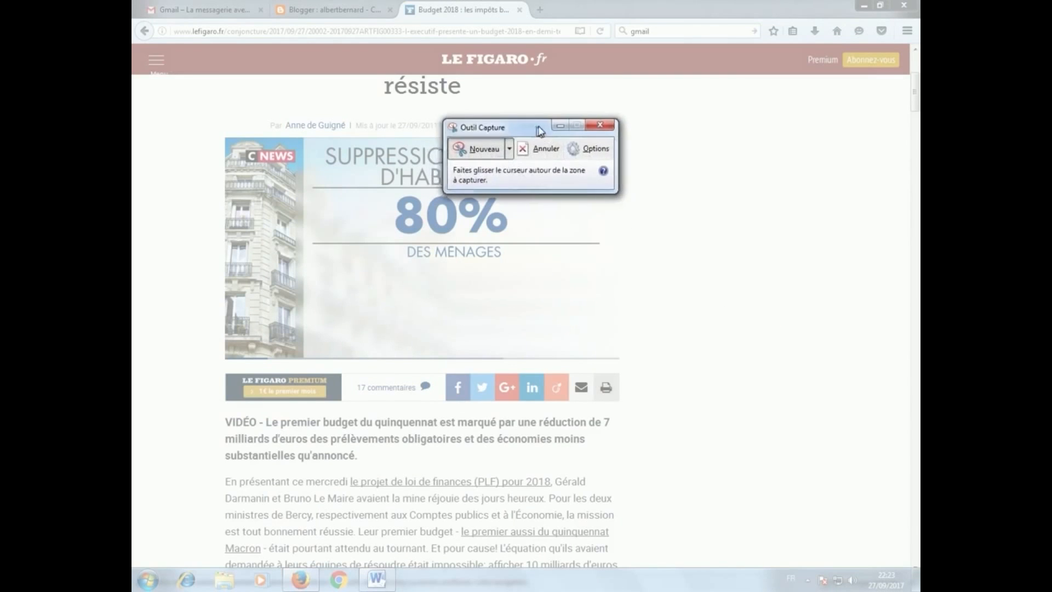
left_click_drag(540, 131, 781, 129)
left_click_drag(620, 139, 226, 361)
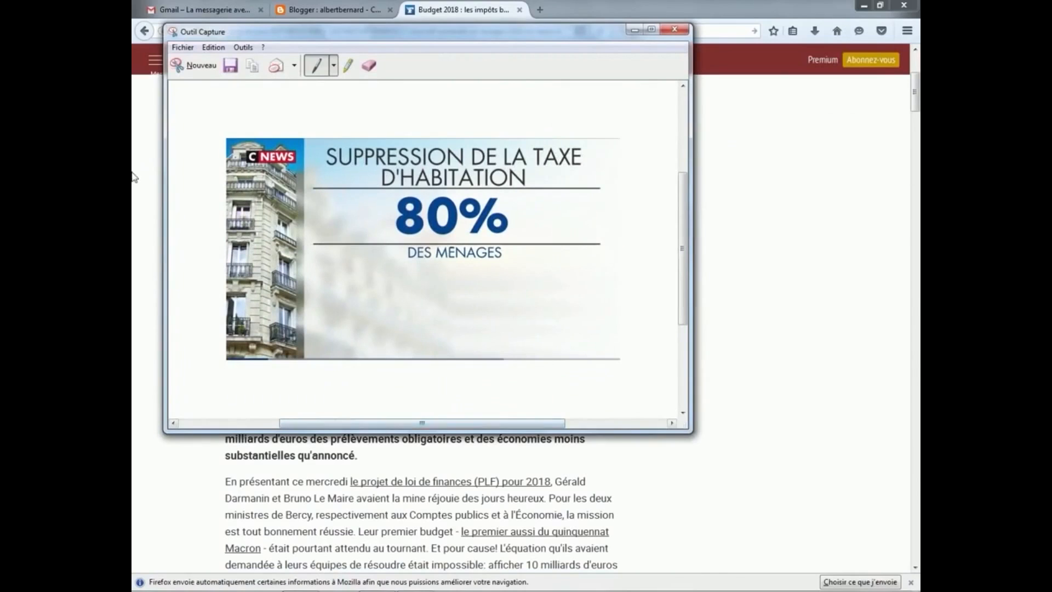
Step: Save the snip as a PNG file named Capture in the Images library and close Outil Capture
left_click(181, 48)
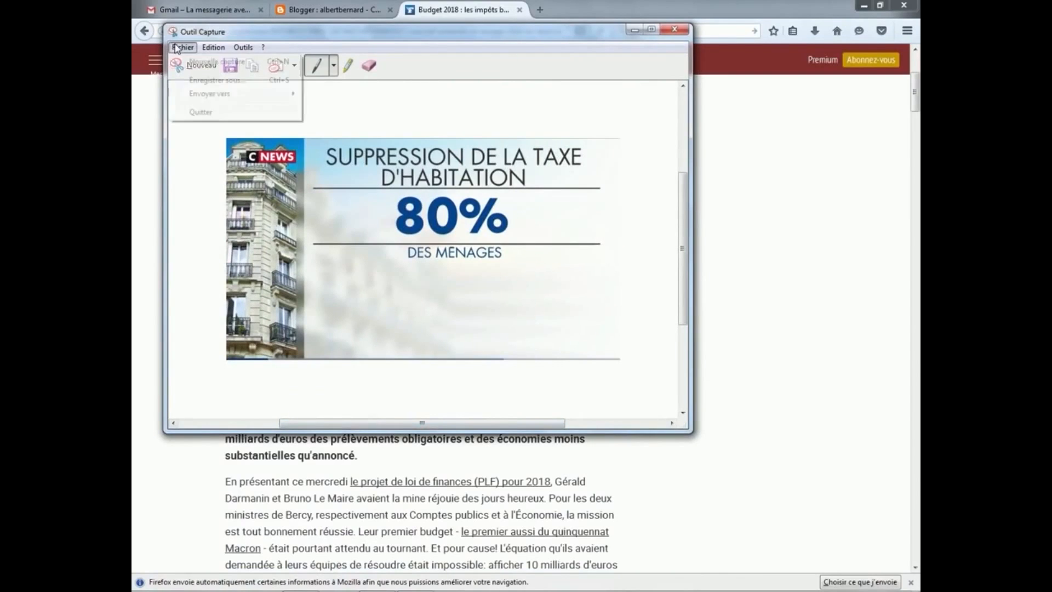
left_click(209, 81)
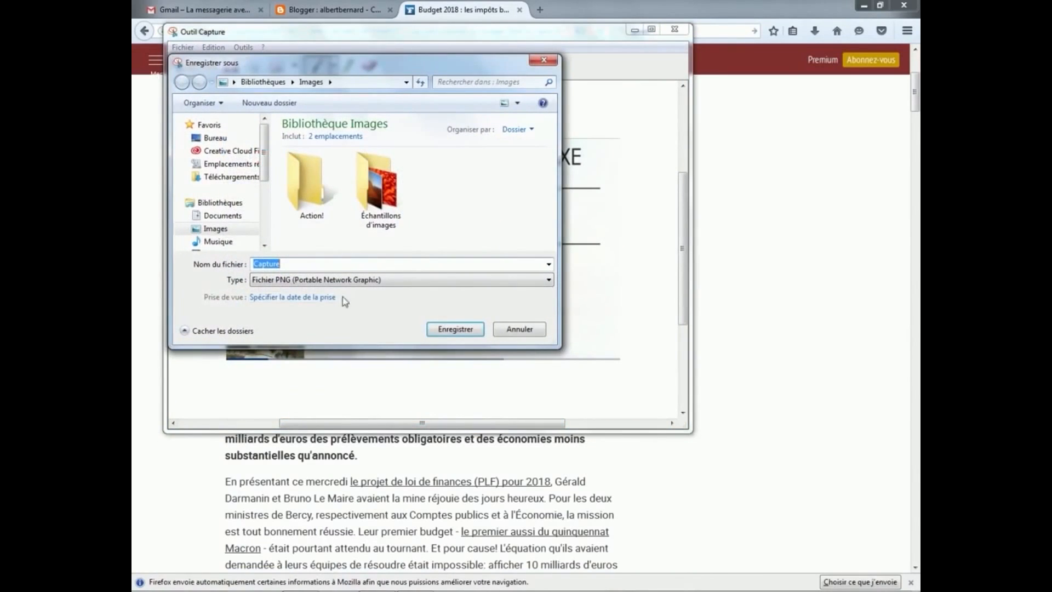
left_click(259, 264)
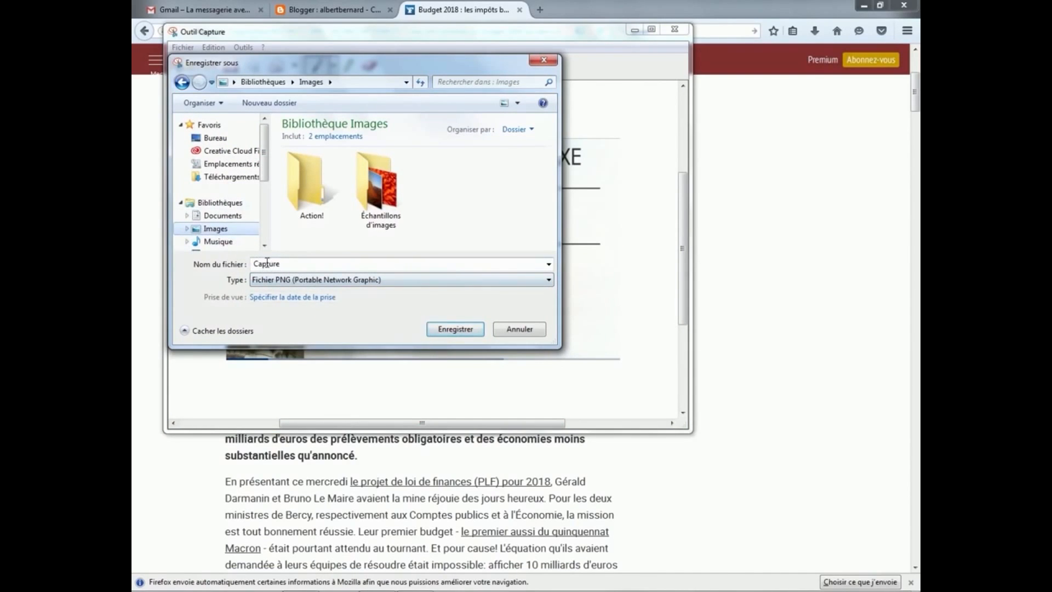
left_click(451, 329)
left_click(675, 29)
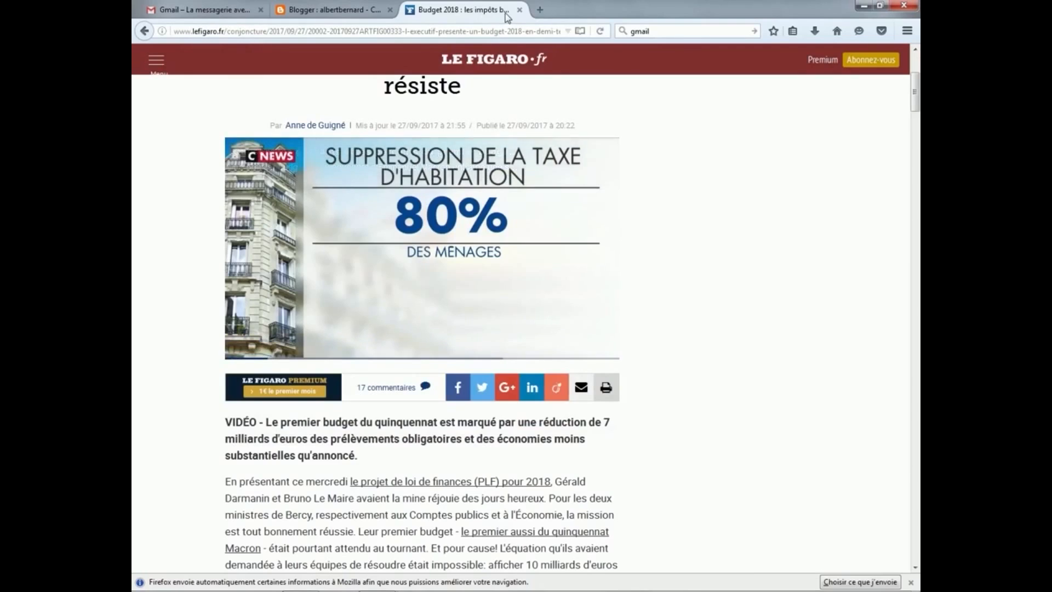
Step: Upload Capture.PNG from the Images library to the Blogger article and insert it below the headline
left_click(290, 9)
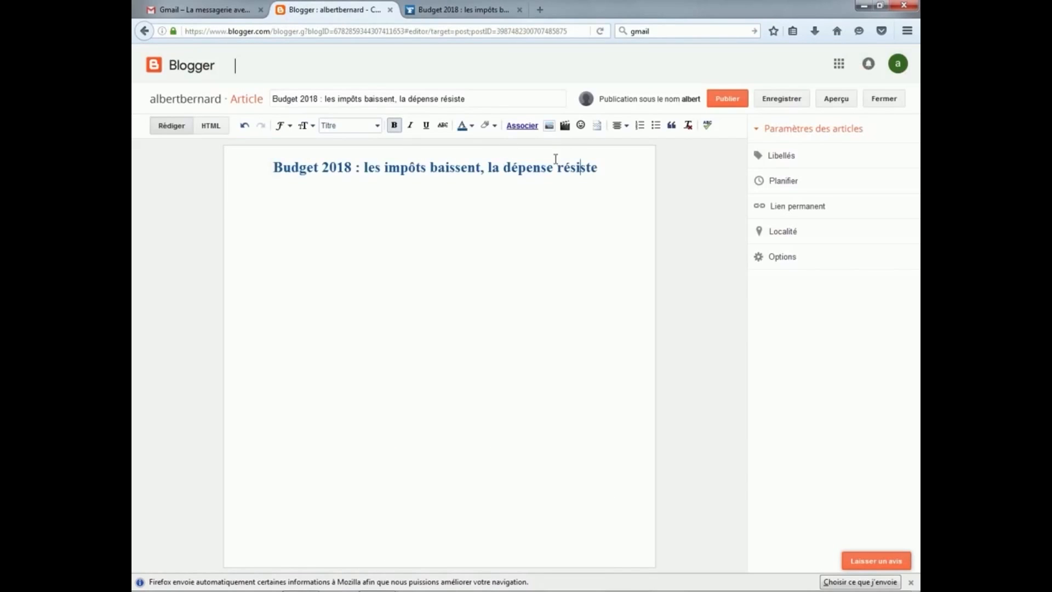
left_click(550, 126)
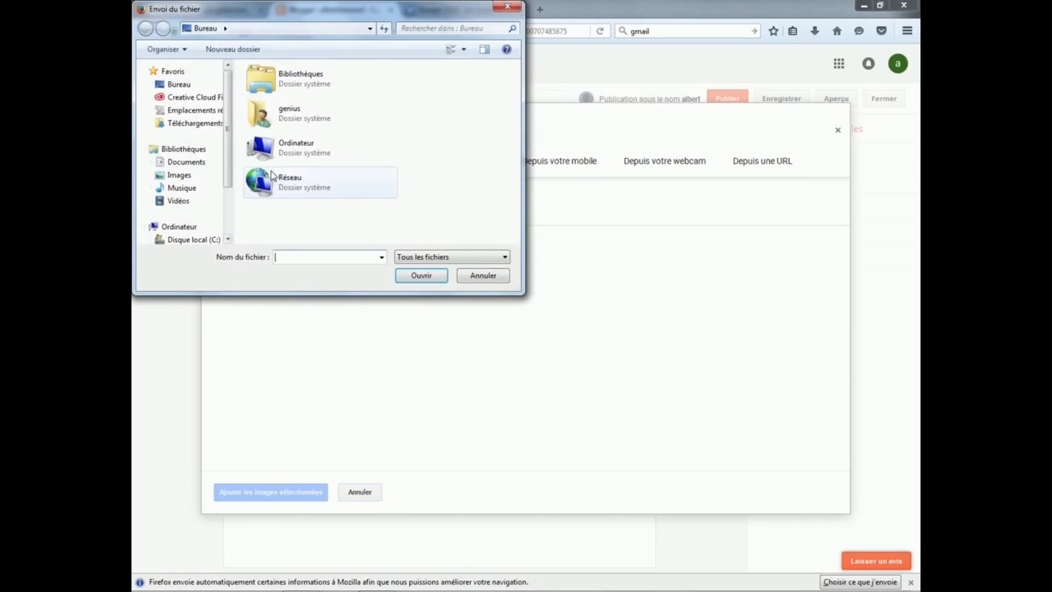
left_click(171, 176)
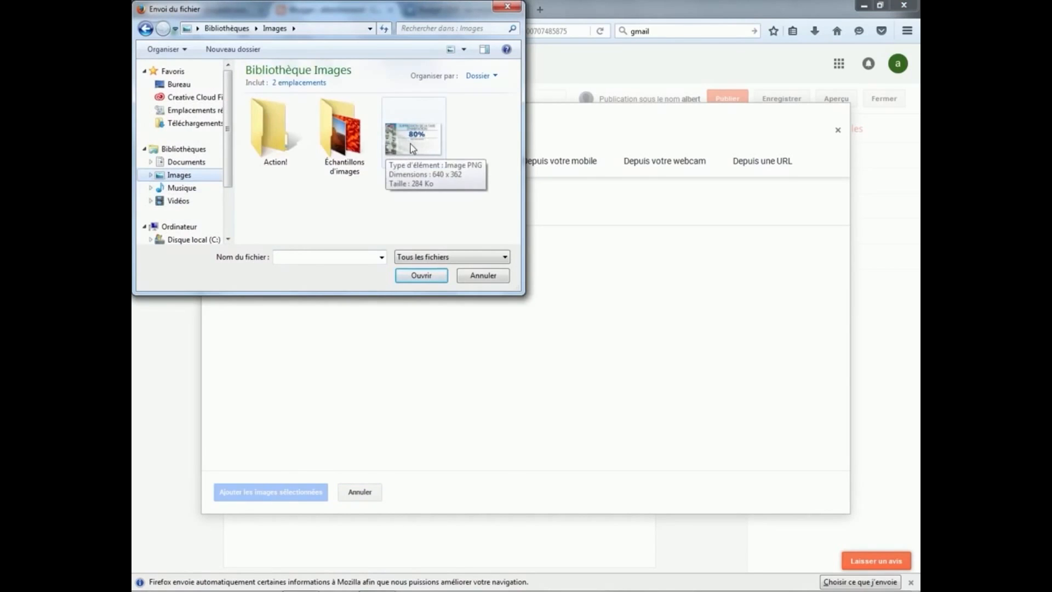
left_click(412, 145)
double_click(411, 147)
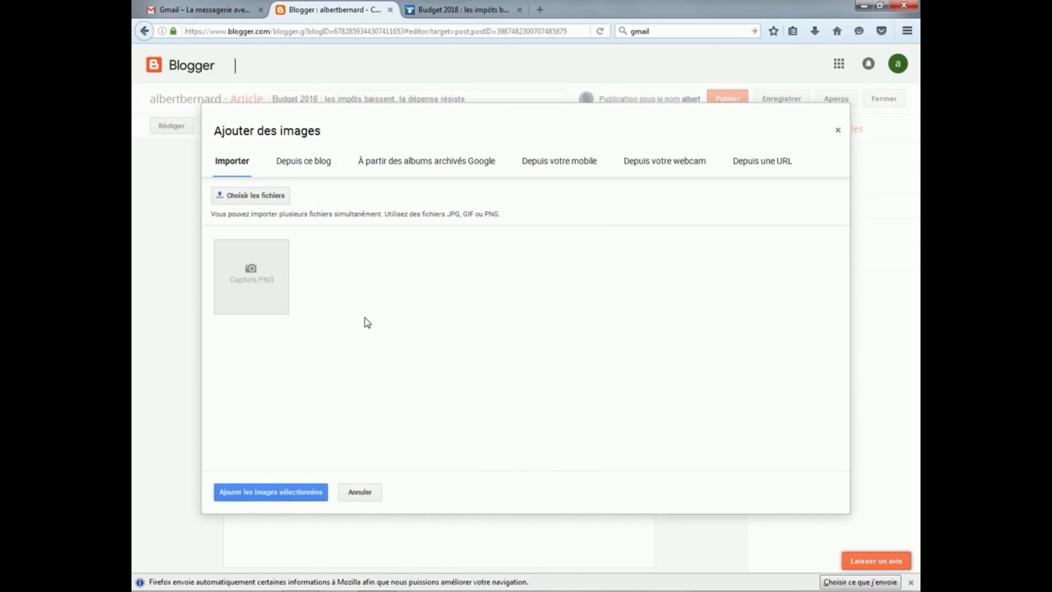
left_click(262, 496)
left_click(272, 267)
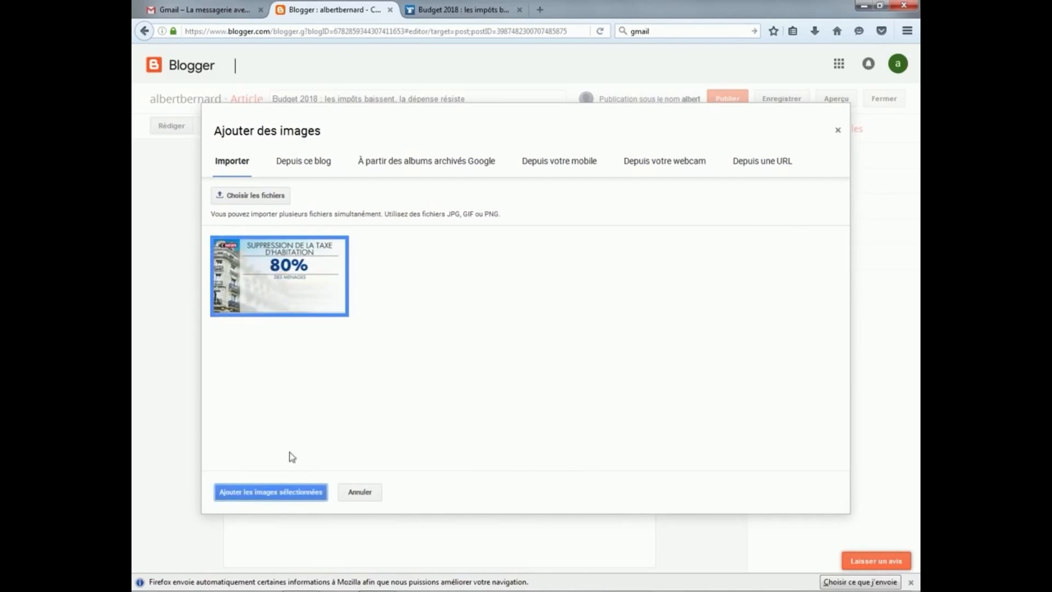
left_click(278, 493)
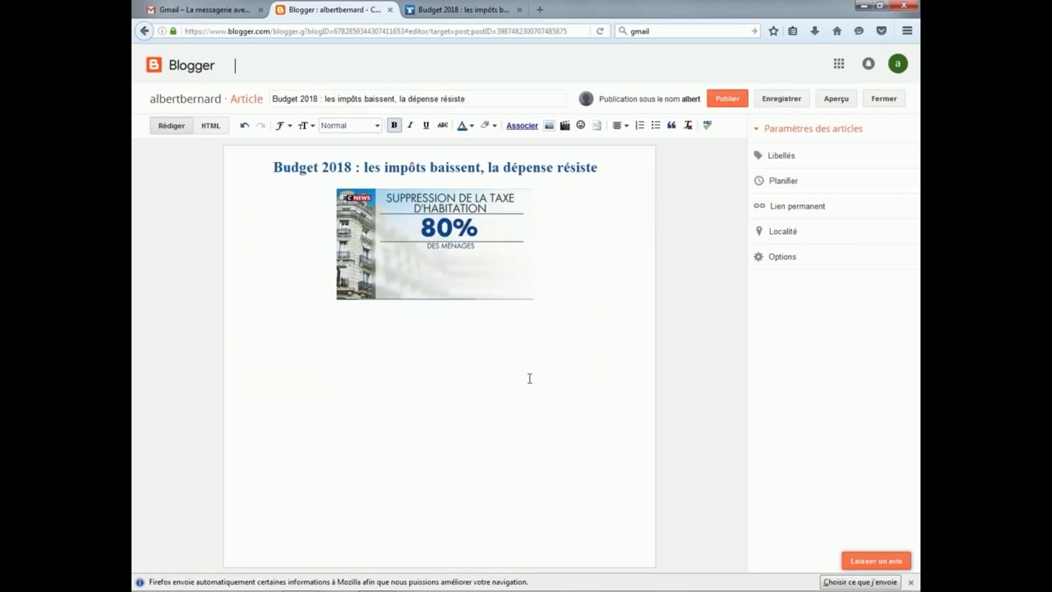
Step: Set the size of the inserted image to Grand
left_click(509, 382)
left_click(418, 279)
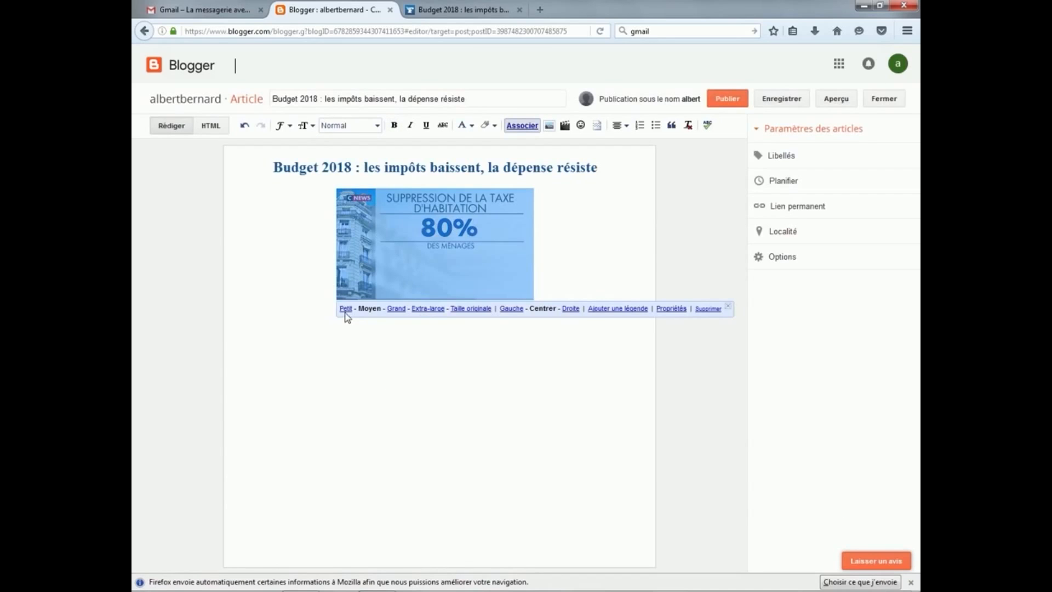
left_click(397, 309)
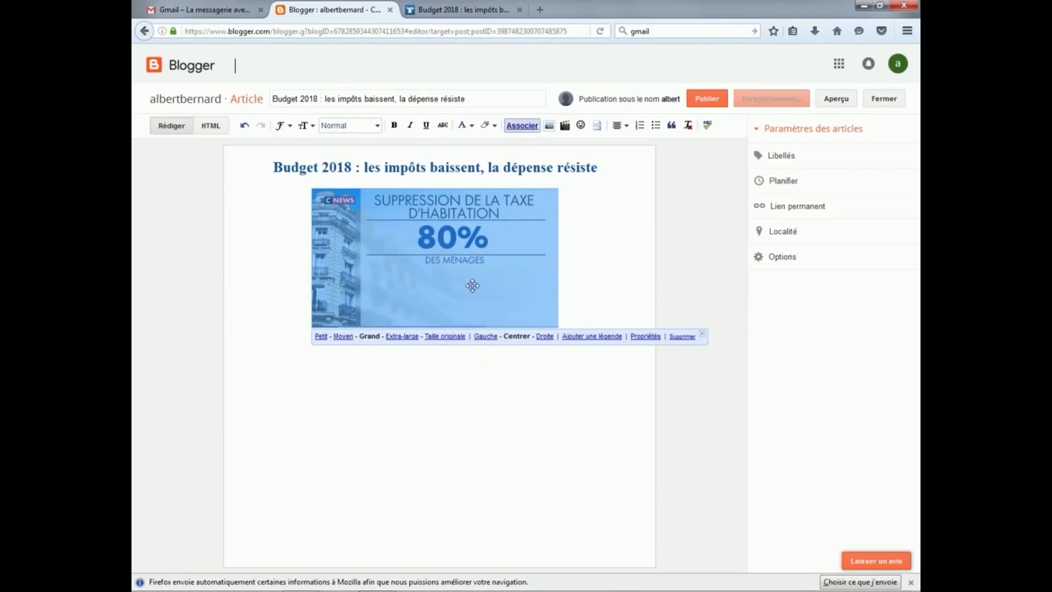
Step: Add a caption to the image and copy the article's title to replace the placeholder caption text
left_click(600, 337)
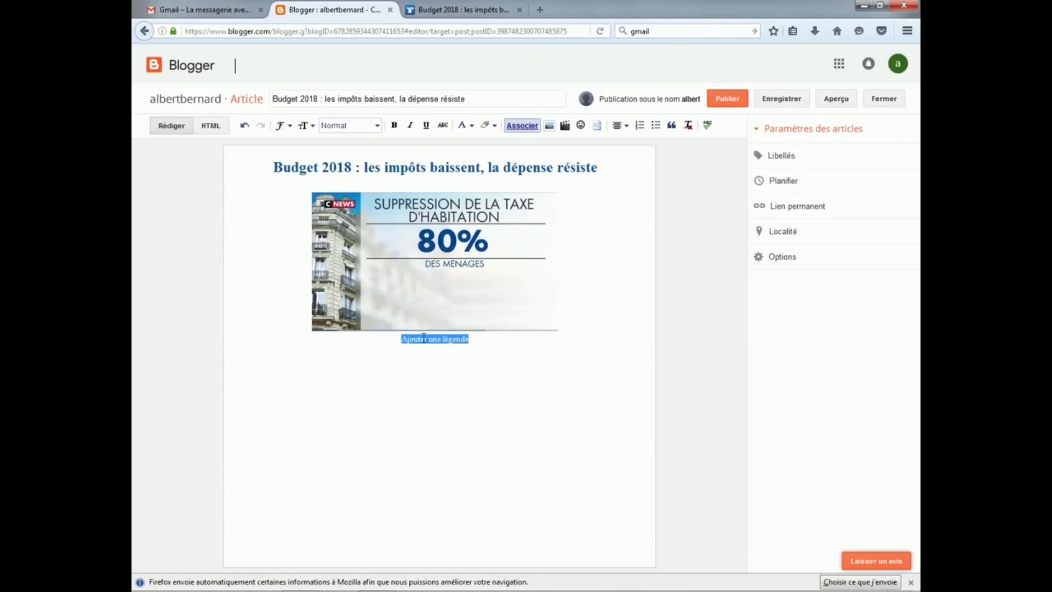
left_click_drag(473, 102, 260, 102)
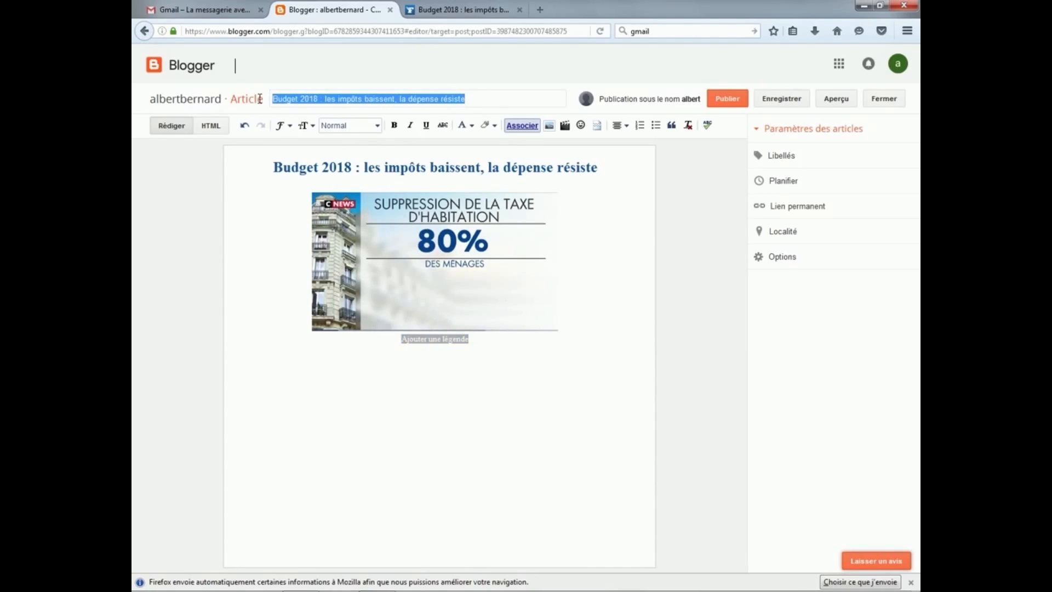
right_click(331, 93)
left_click(361, 131)
left_click(437, 341)
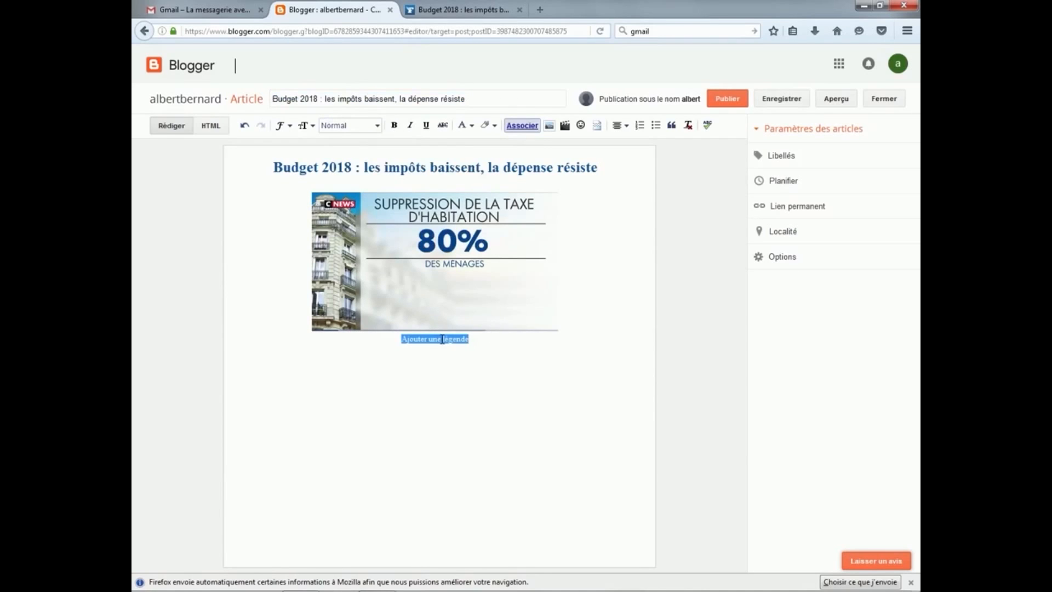
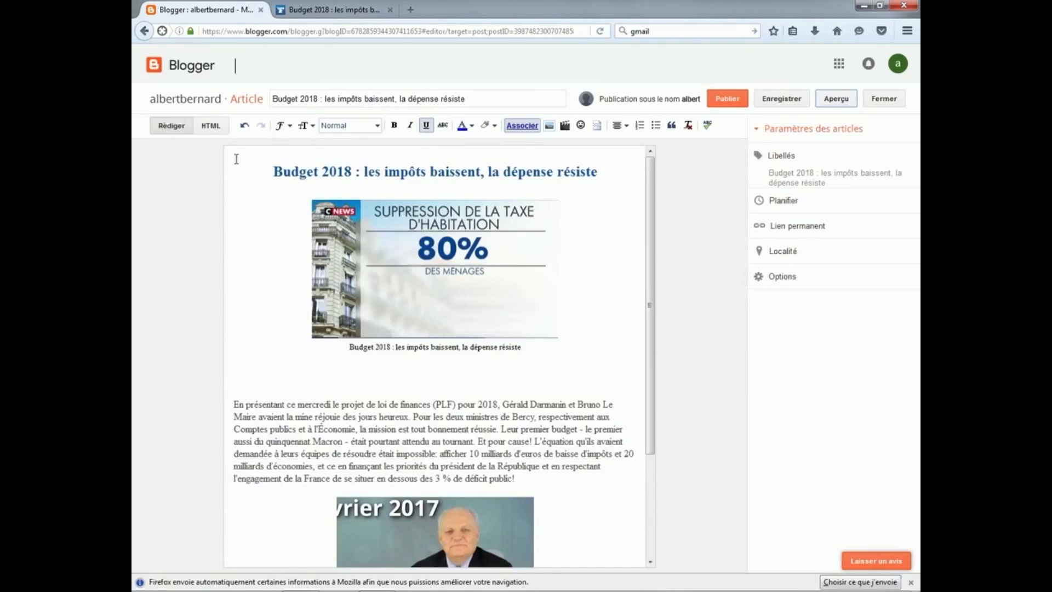
Step: Add the word "essai" above the headline in the article body and publish the article
left_click(236, 159)
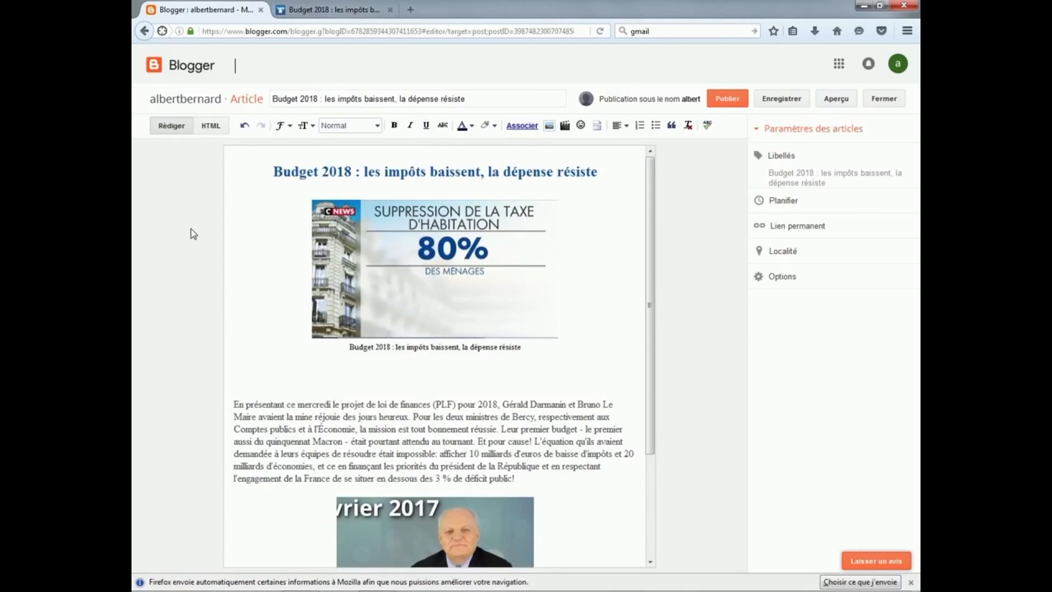
type("c")
type("ssai")
left_click(717, 99)
left_click(720, 104)
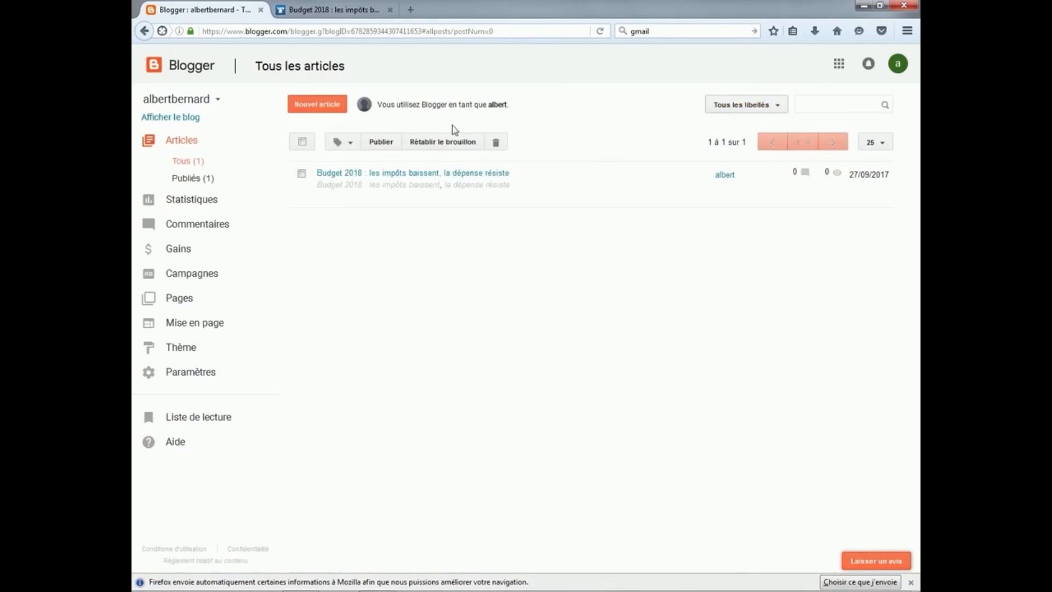
Step: View the published article on the public blog, examining its headline, captioned image, text and video, and close the blog
mouse_move(390, 207)
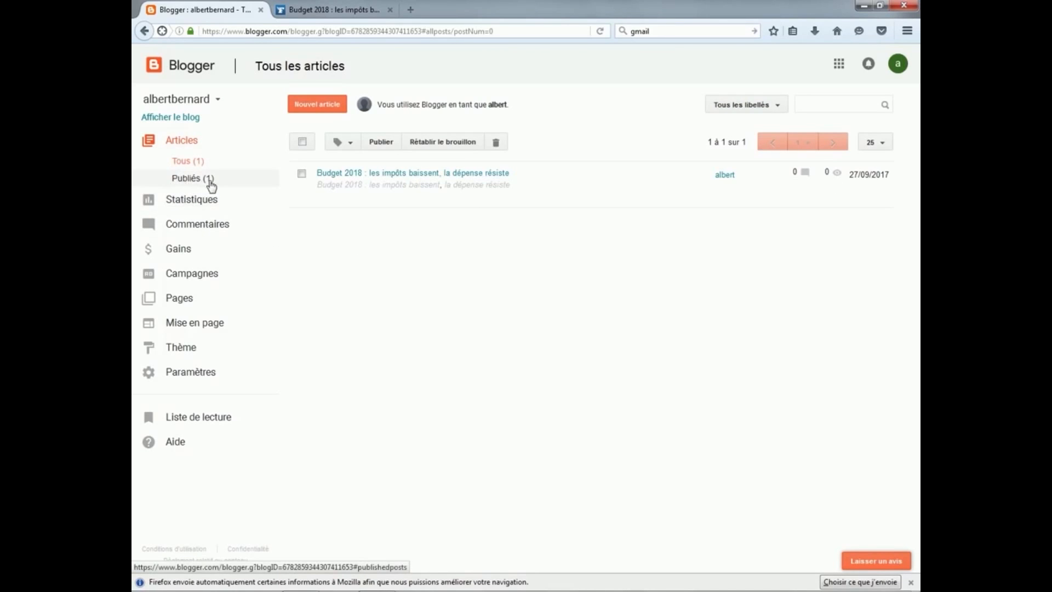
mouse_move(335, 193)
left_click(166, 119)
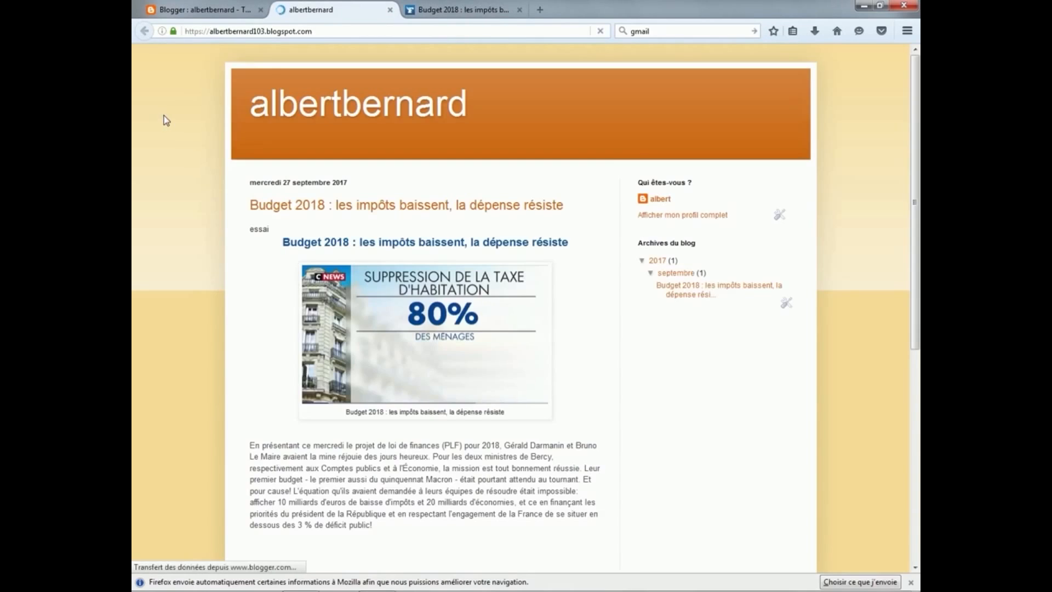
scroll(680, 388, "down", 4)
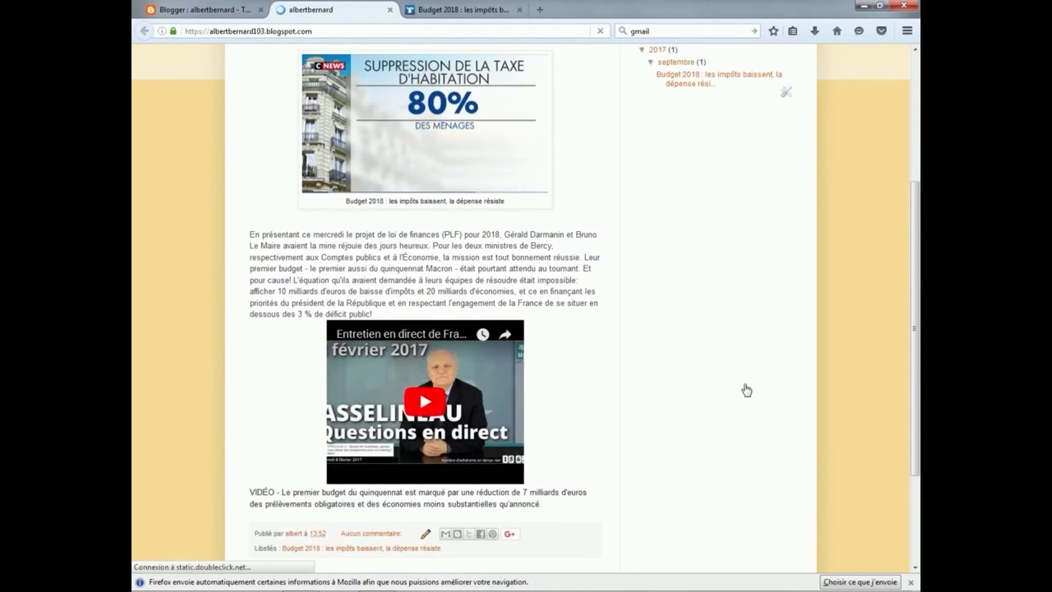
scroll(749, 389, "up", 3)
scroll(680, 260, "up", 2)
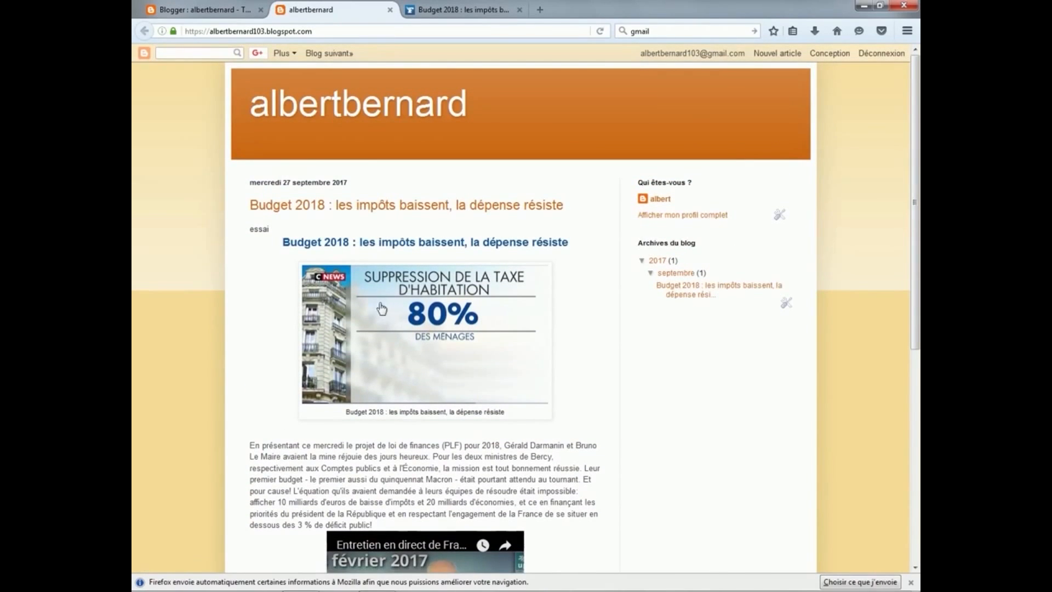
scroll(654, 349, "down", 3)
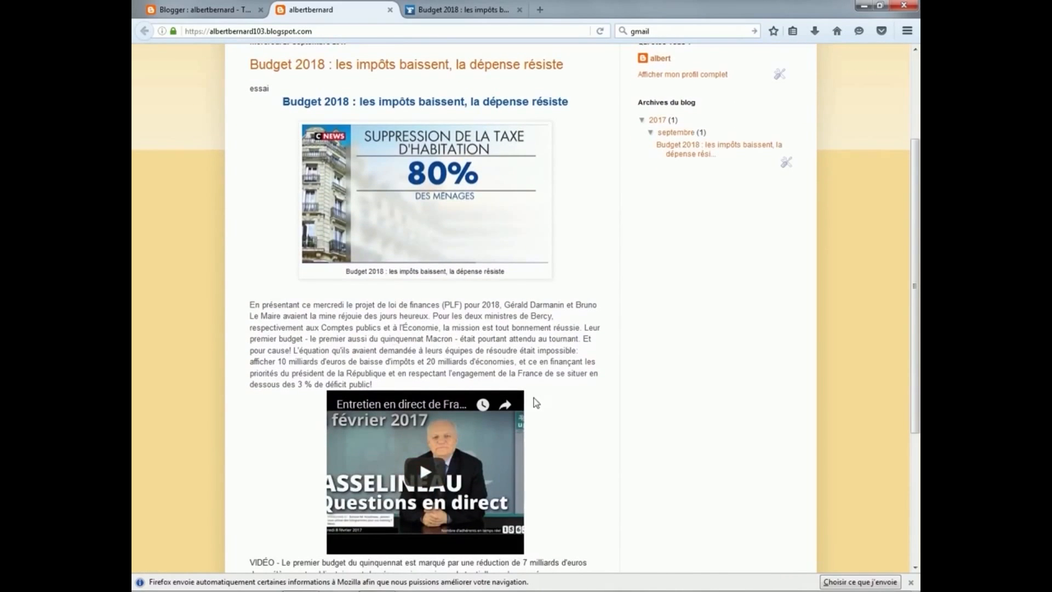
scroll(529, 398, "up", 3)
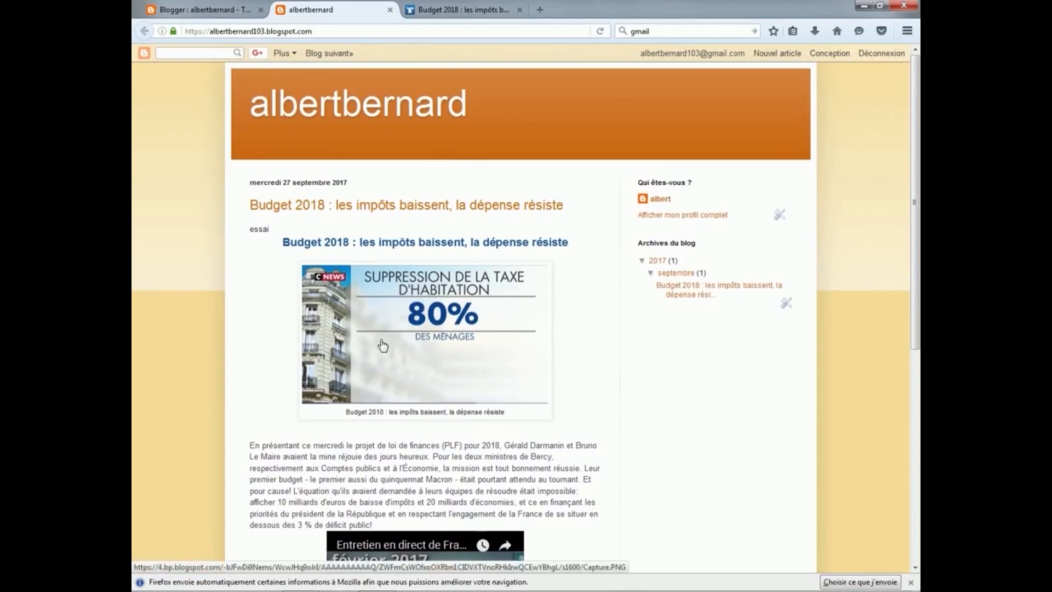
left_click(390, 11)
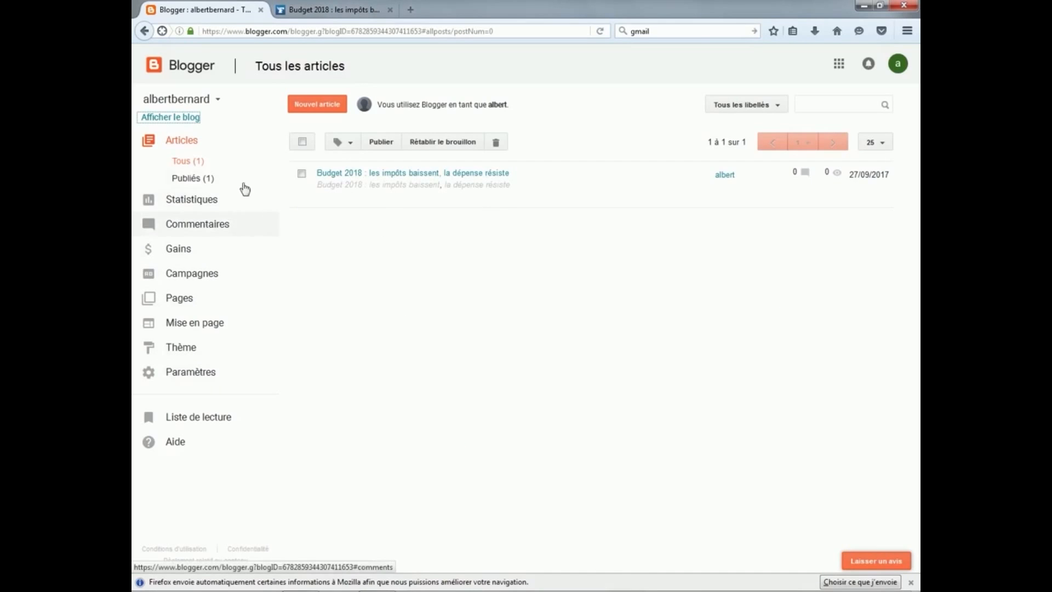
Step: Look through the blog's overview and article statistics, published comments, Gains and Campagnes sections
left_click(211, 201)
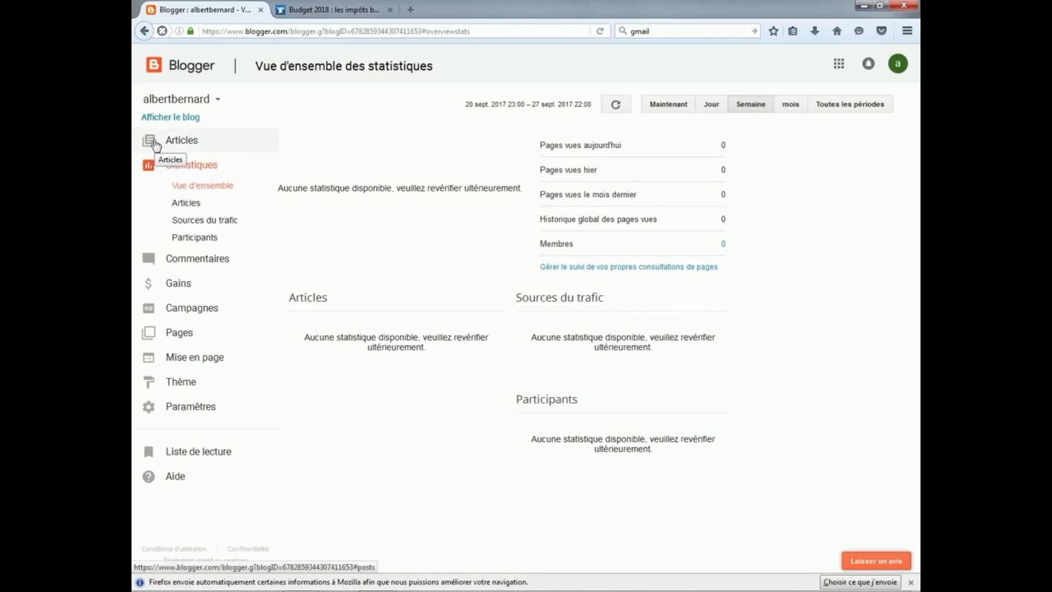
left_click(183, 203)
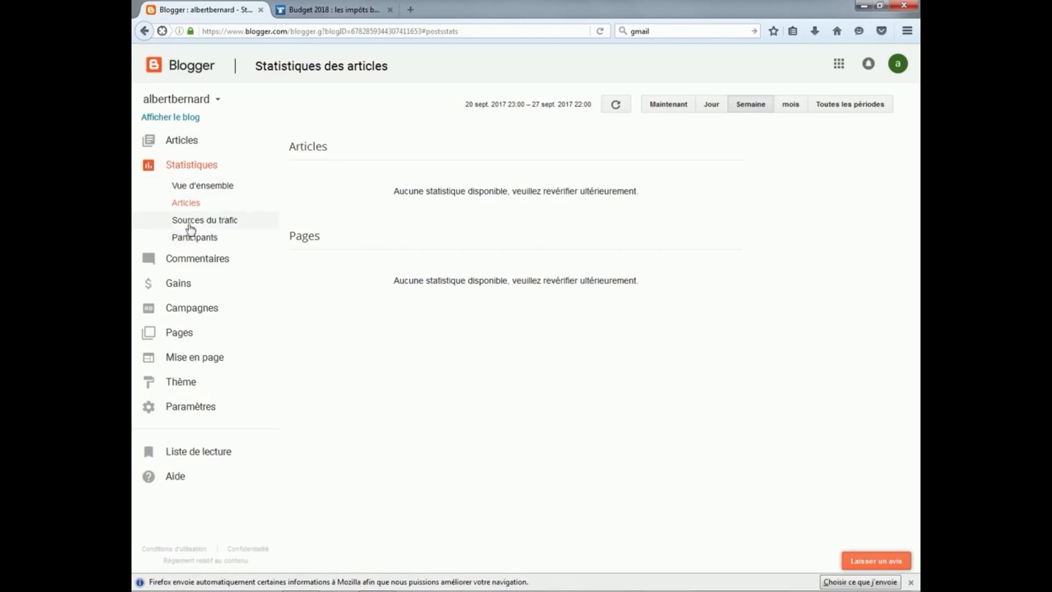
left_click(174, 263)
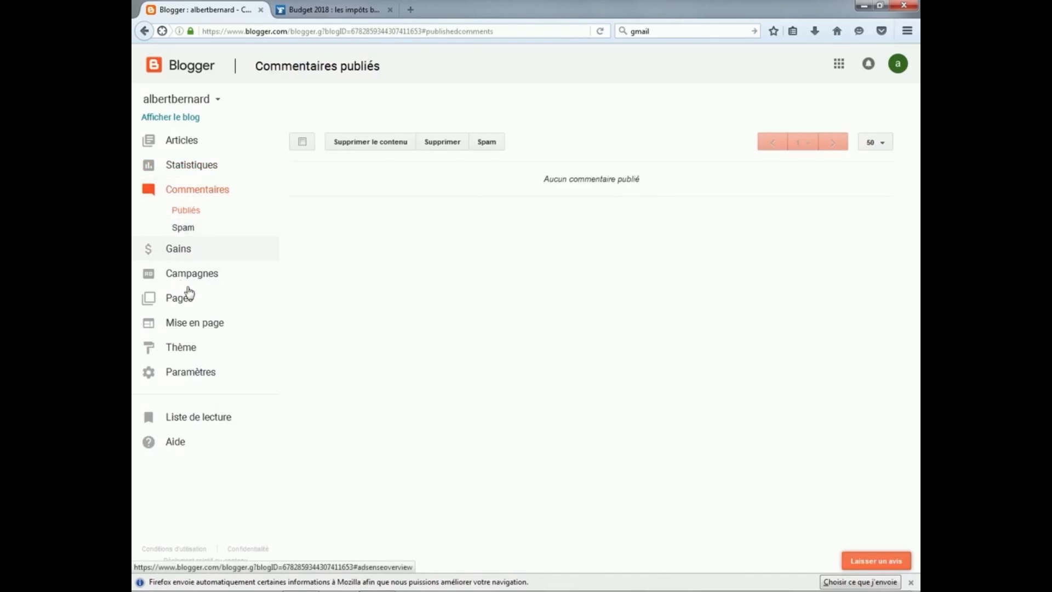
left_click(177, 250)
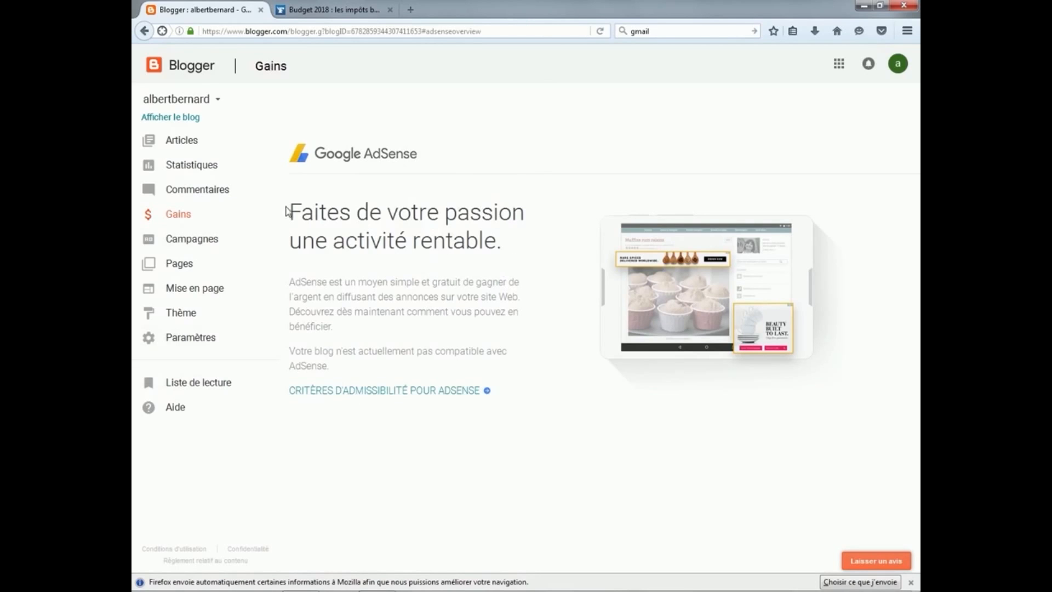
left_click(170, 244)
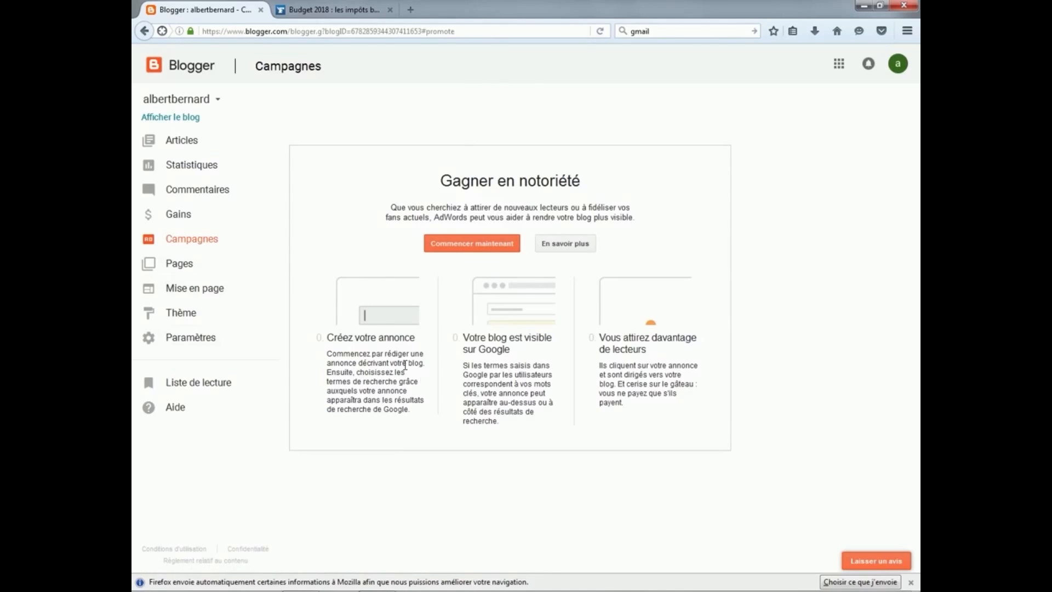
Step: Create a new blank page for the blog and bring up the quotes in the Le Figaro budget article
left_click(179, 267)
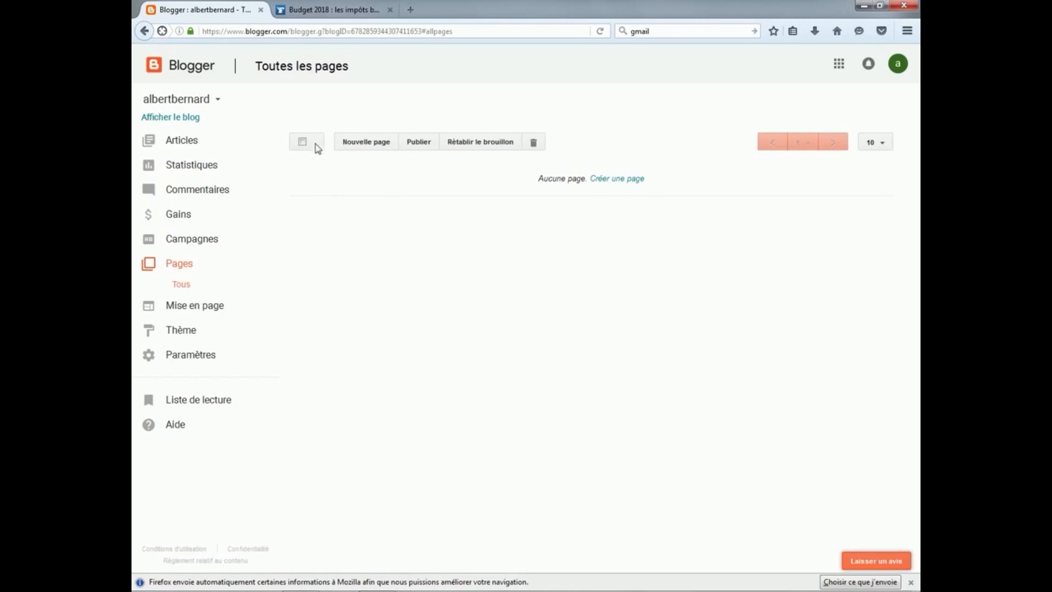
left_click(360, 144)
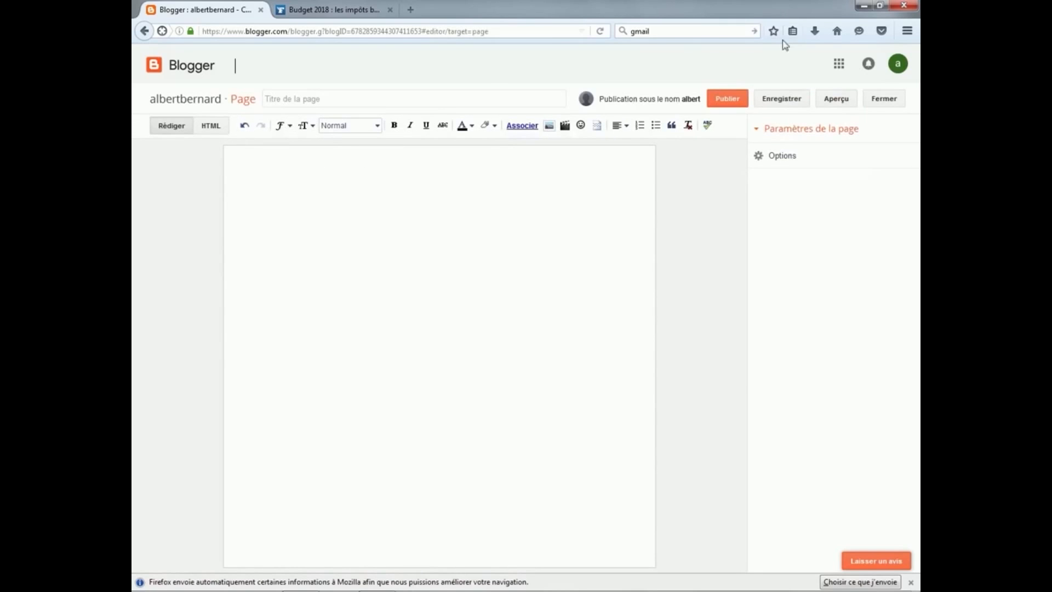
left_click(329, 9)
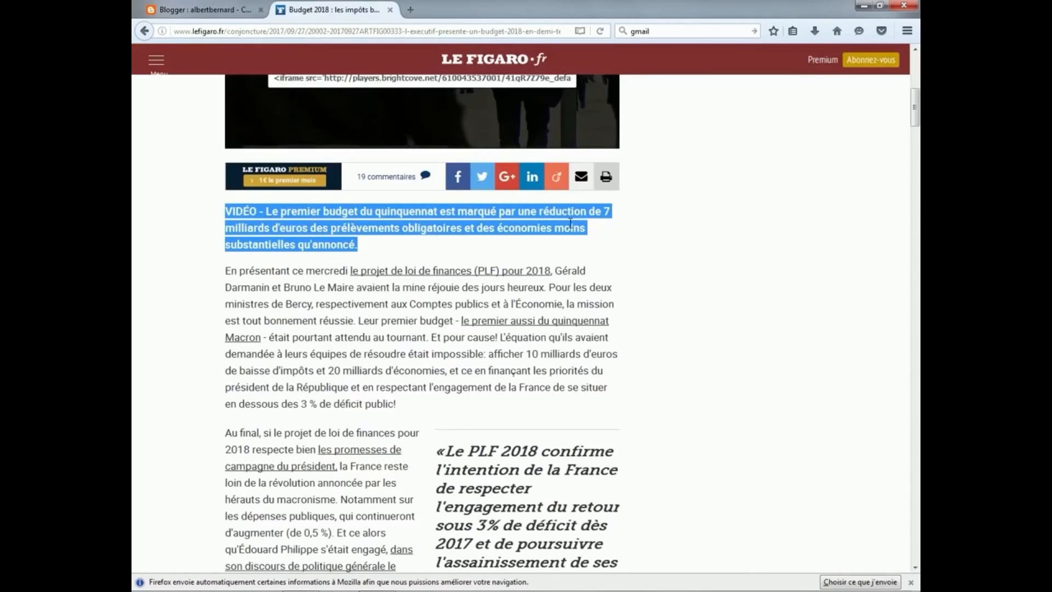
left_click(694, 277)
scroll(694, 277, "down", 4)
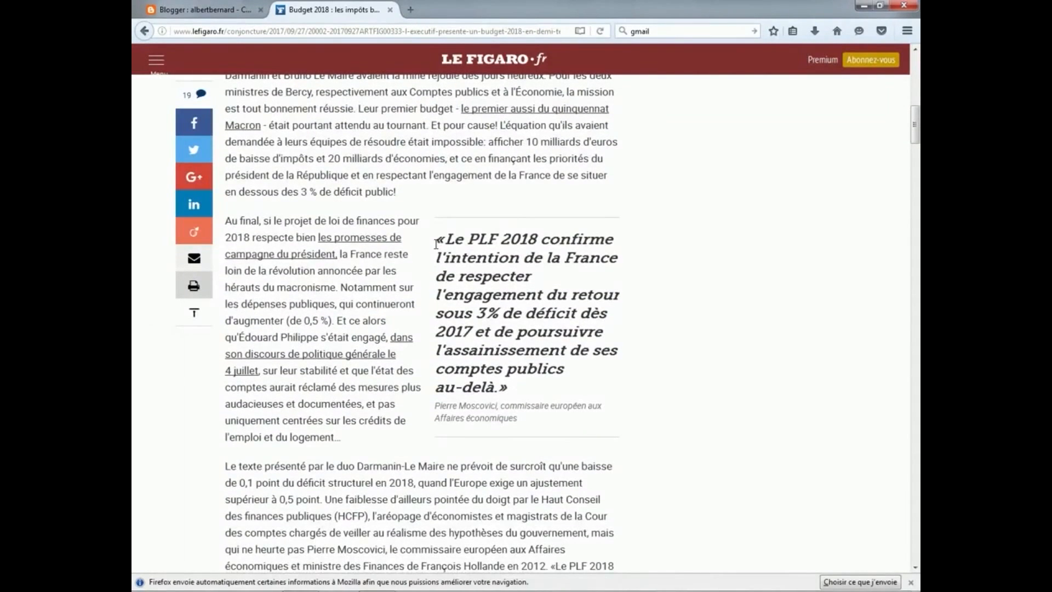
left_click_drag(444, 239, 608, 278)
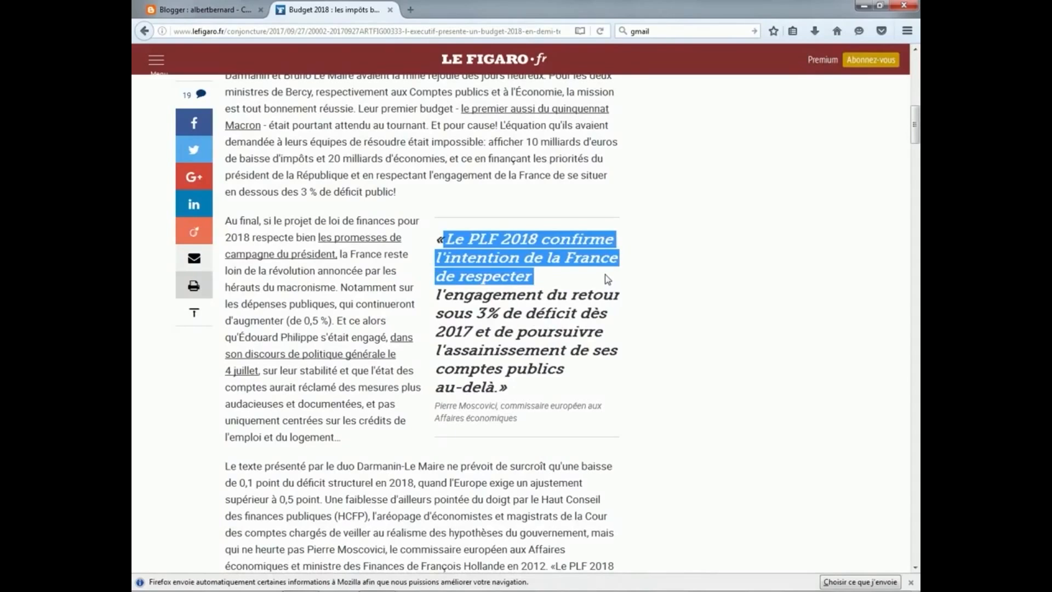
left_click_drag(611, 283, 549, 385)
left_click(697, 267)
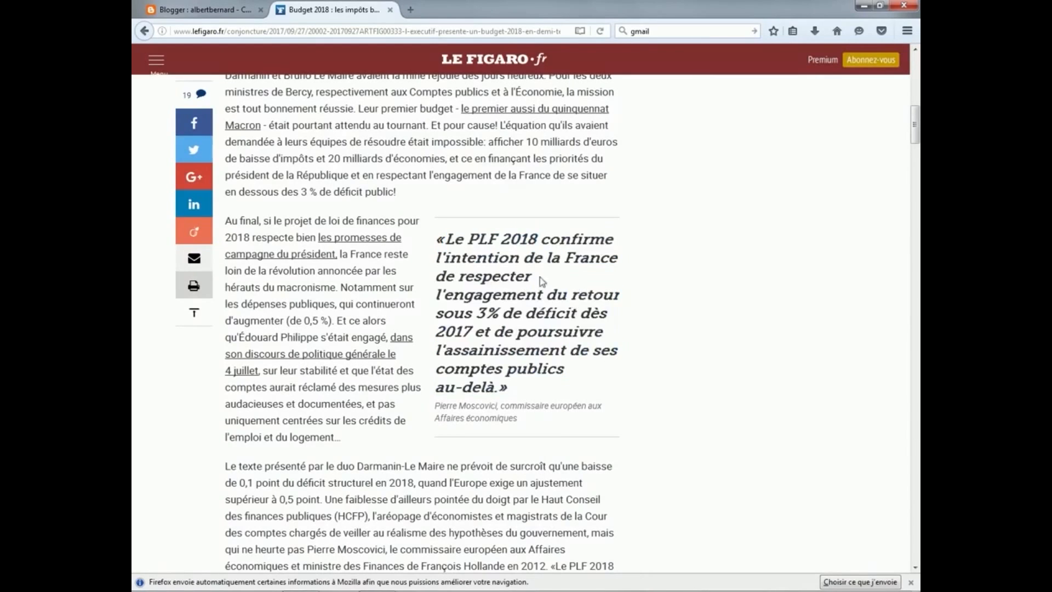
left_click_drag(448, 237, 631, 275)
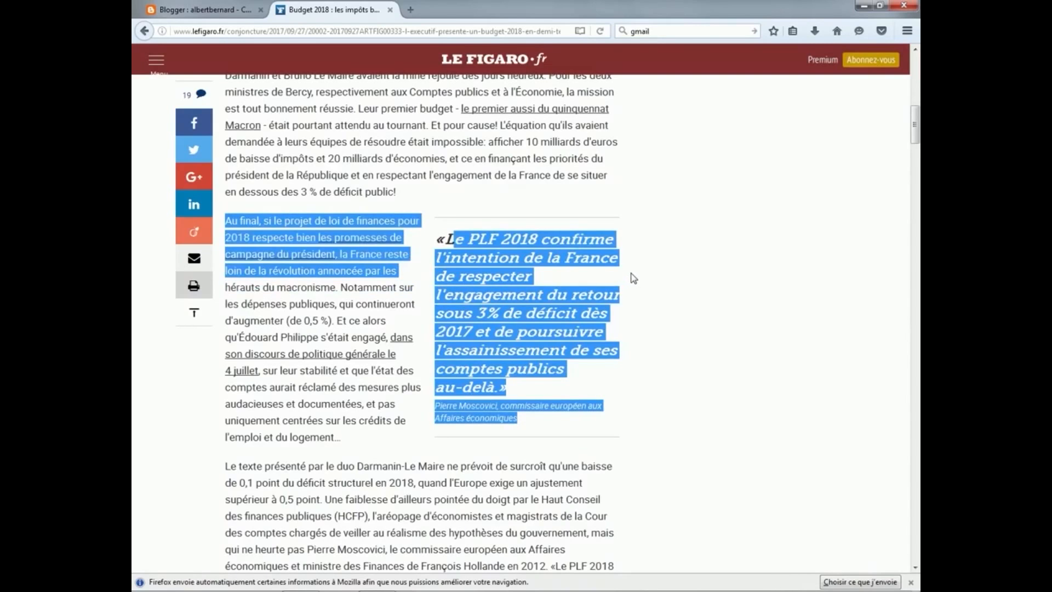
left_click(667, 248)
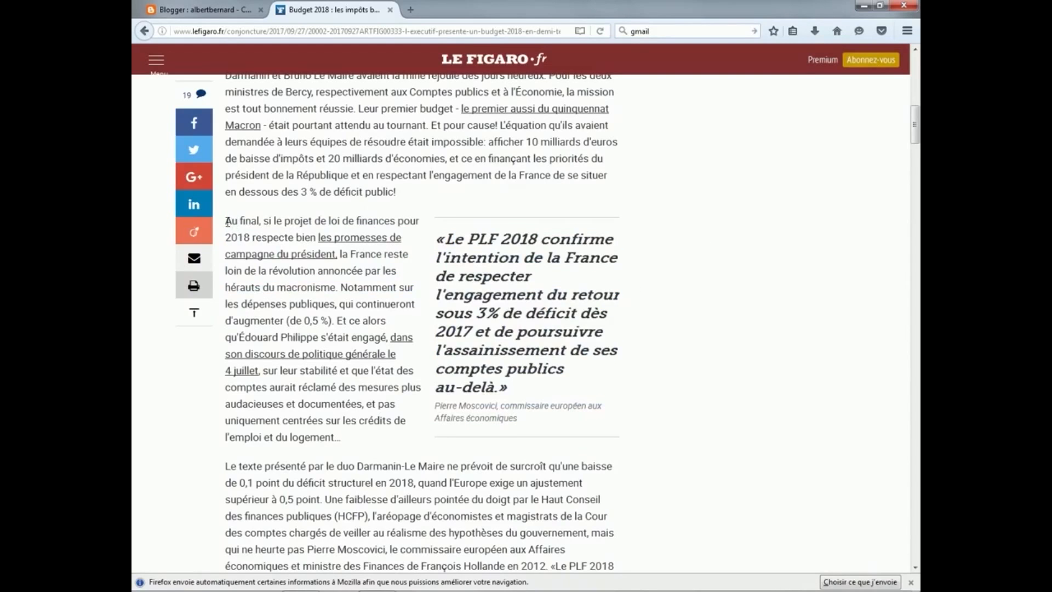
Step: Copy the words "Le projet de budget 2018 se distingue" from the pull quote in the Le Figaro article
scroll(349, 318, "down", 15)
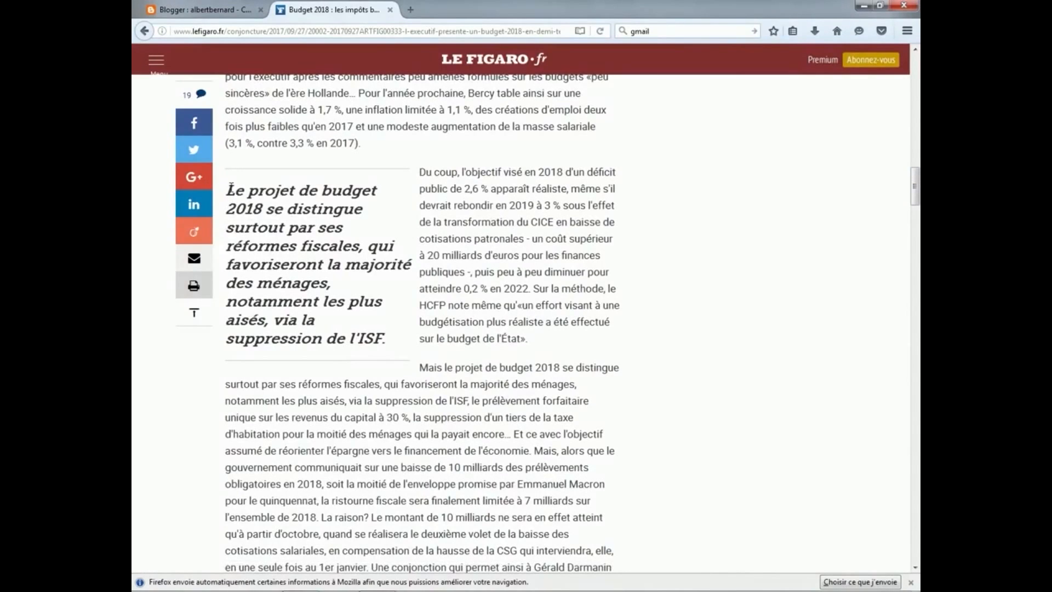
left_click_drag(325, 215, 256, 200)
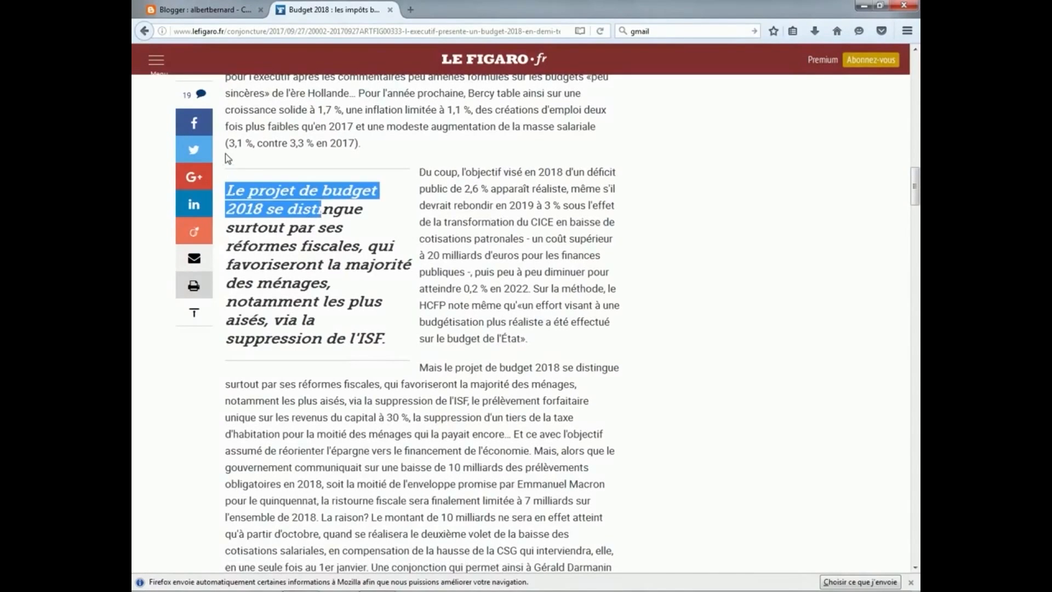
left_click(220, 169)
left_click_drag(227, 187, 262, 206)
left_click_drag(387, 208, 227, 192)
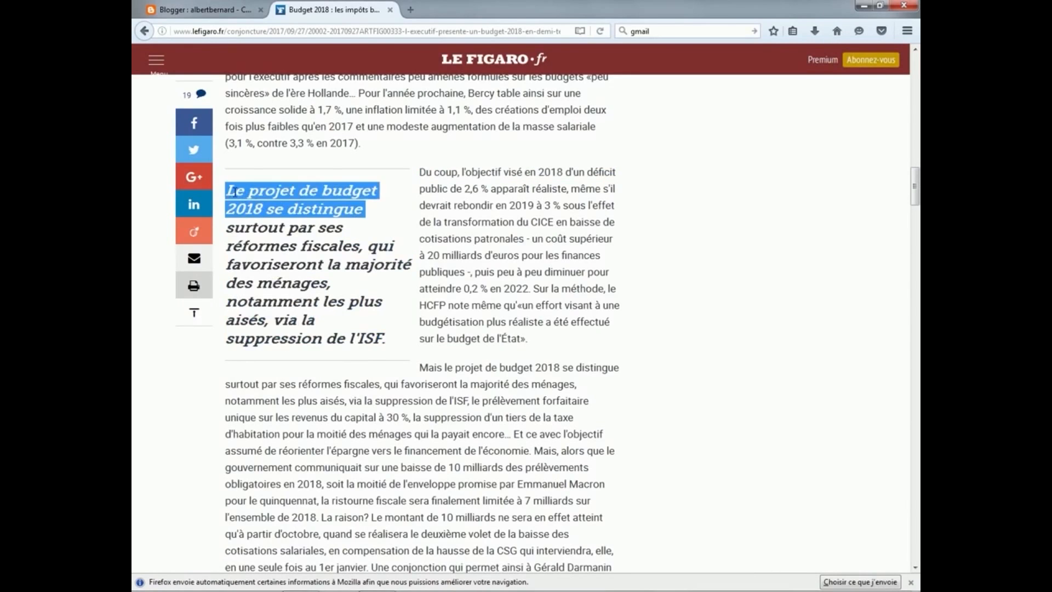
right_click(235, 191)
left_click(262, 203)
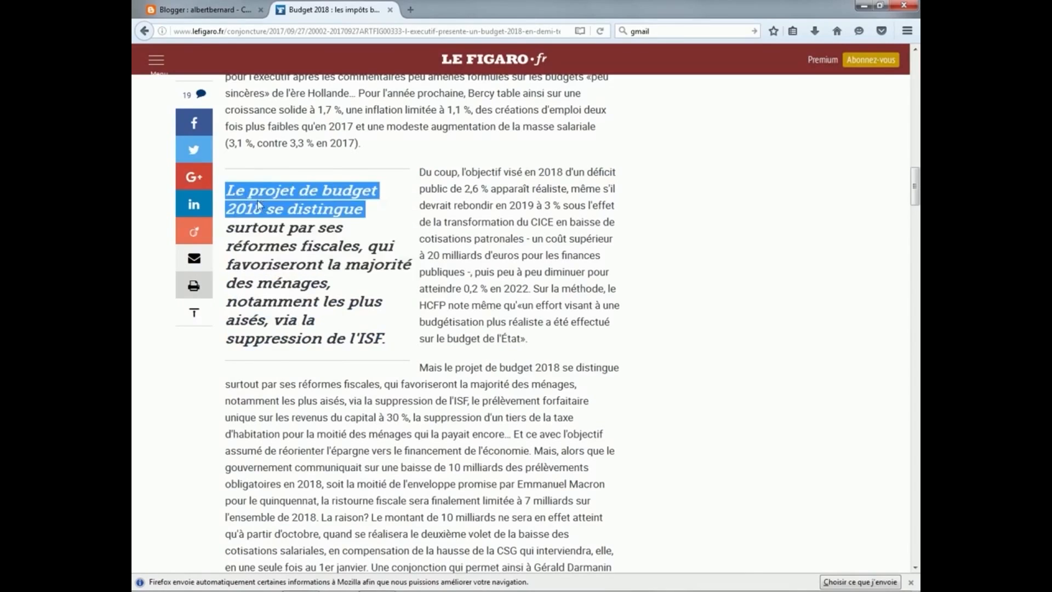
Step: Paste the copied phrase into the new Blogger page as its title and as the first line of its body
left_click(208, 7)
right_click(332, 98)
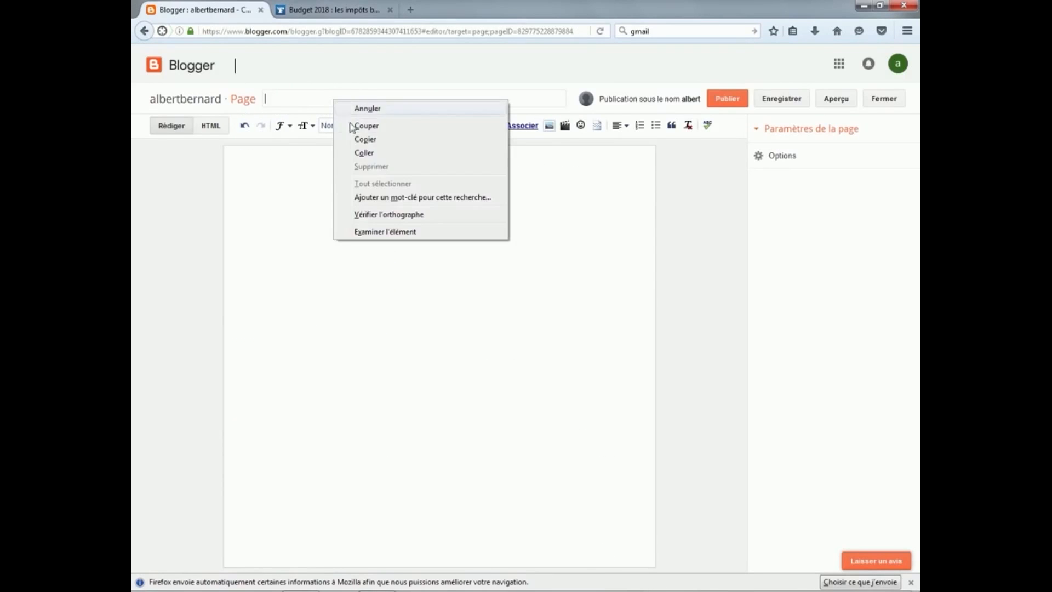
left_click(366, 154)
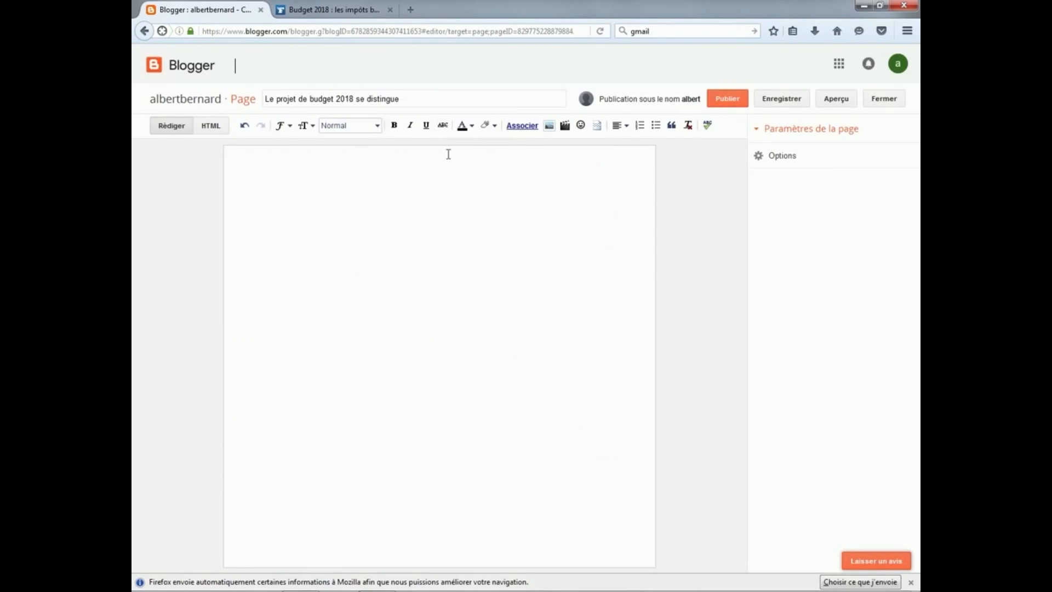
right_click(324, 168)
left_click(355, 222)
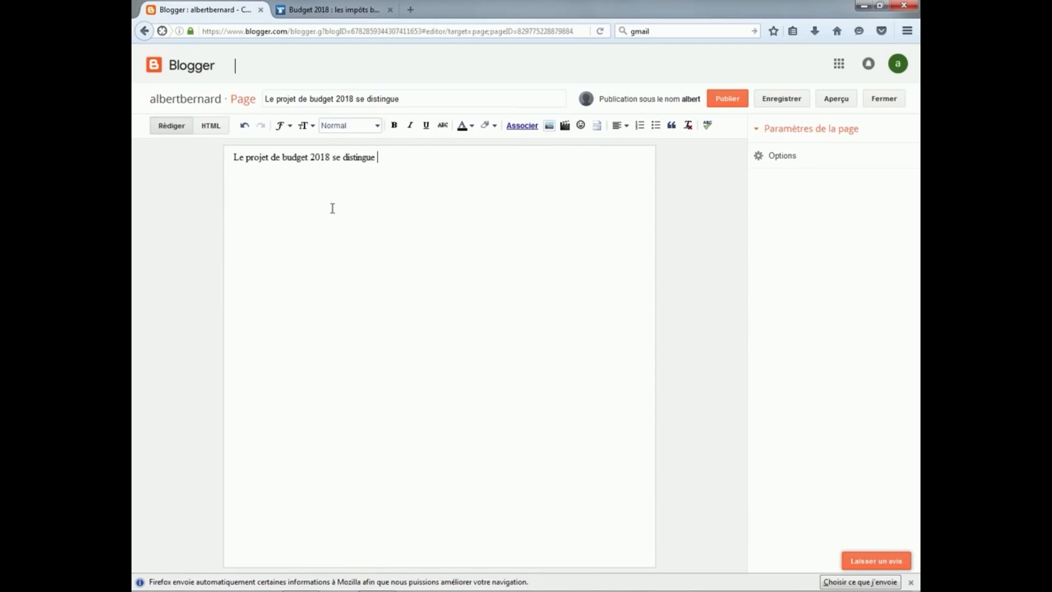
Step: Center the line "Le projet de budget 2018 se distingue" in the page body
left_click_drag(393, 157, 192, 165)
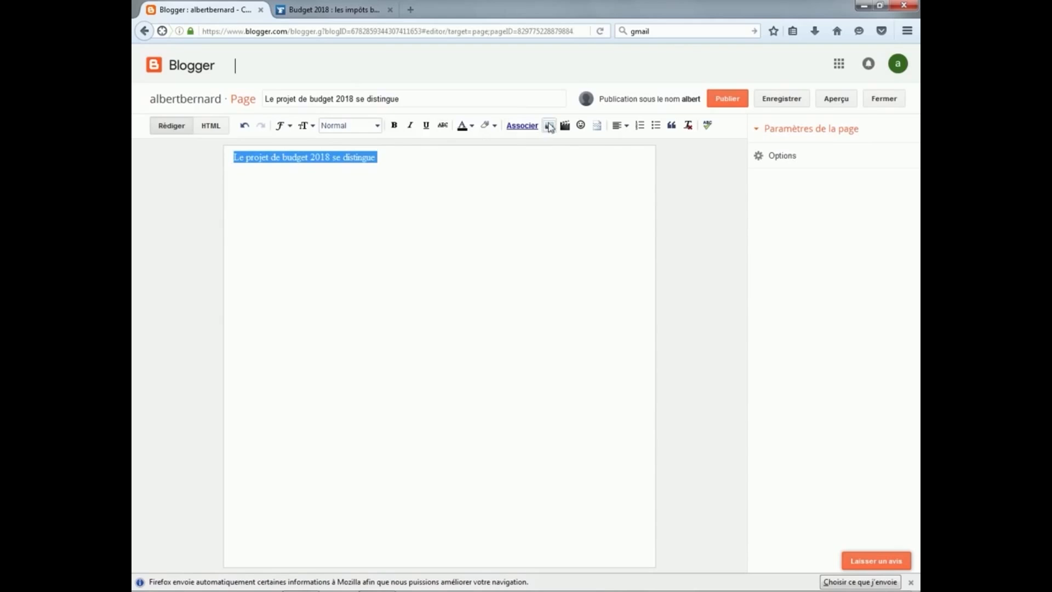
left_click(620, 125)
left_click(633, 158)
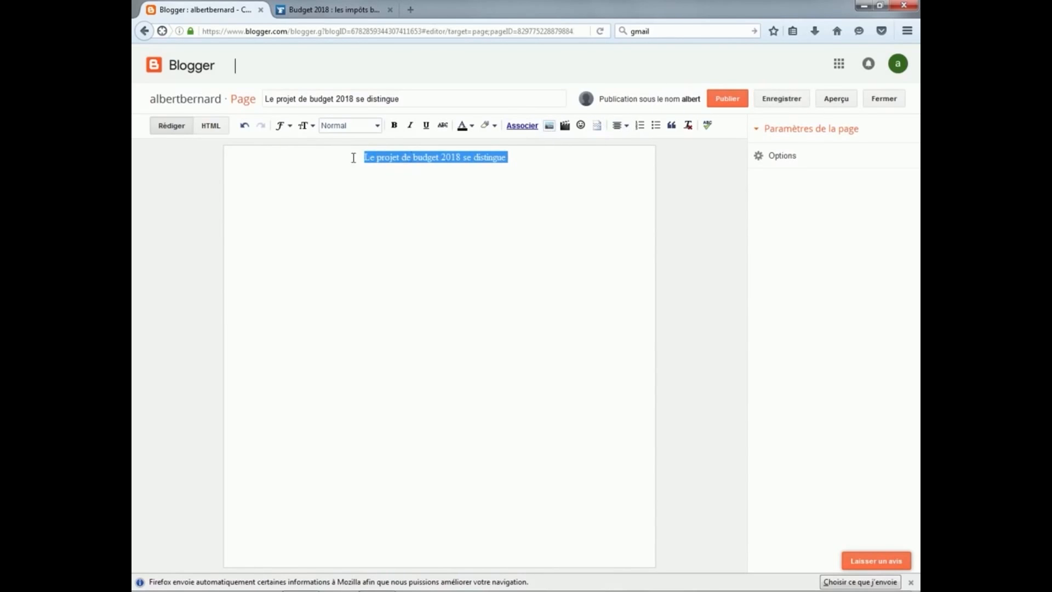
Step: Set the centered line's text size to Grande and apply the Titre paragraph format to it
left_click(305, 128)
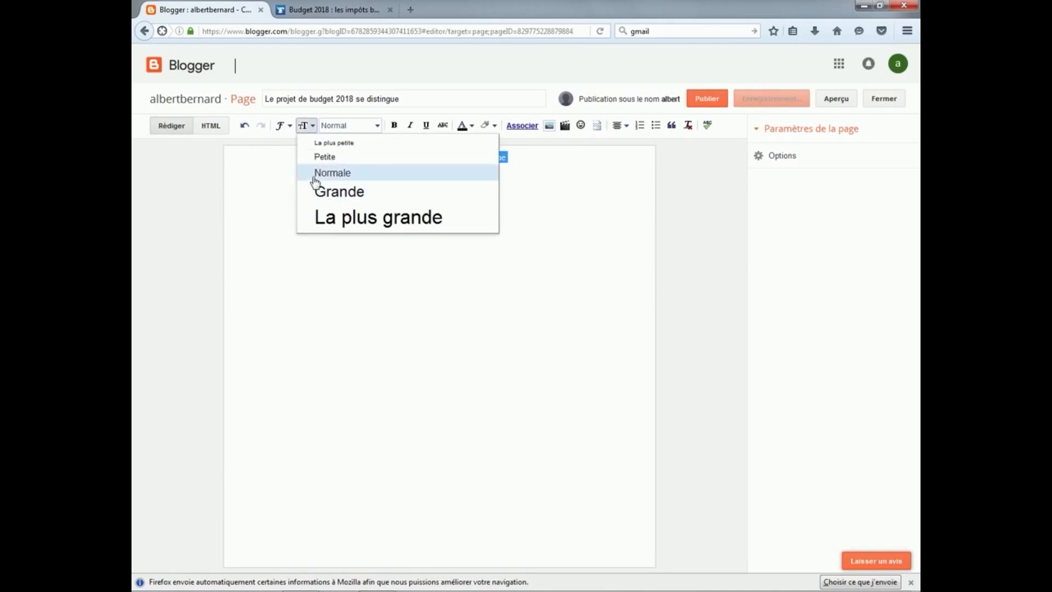
left_click(315, 179)
left_click(312, 128)
left_click(314, 193)
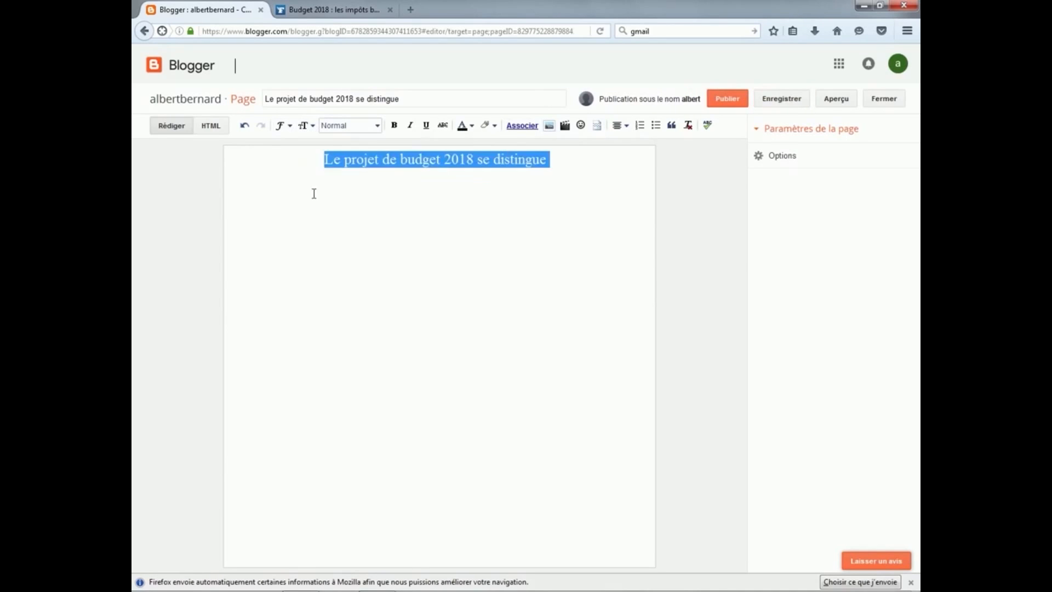
left_click(378, 126)
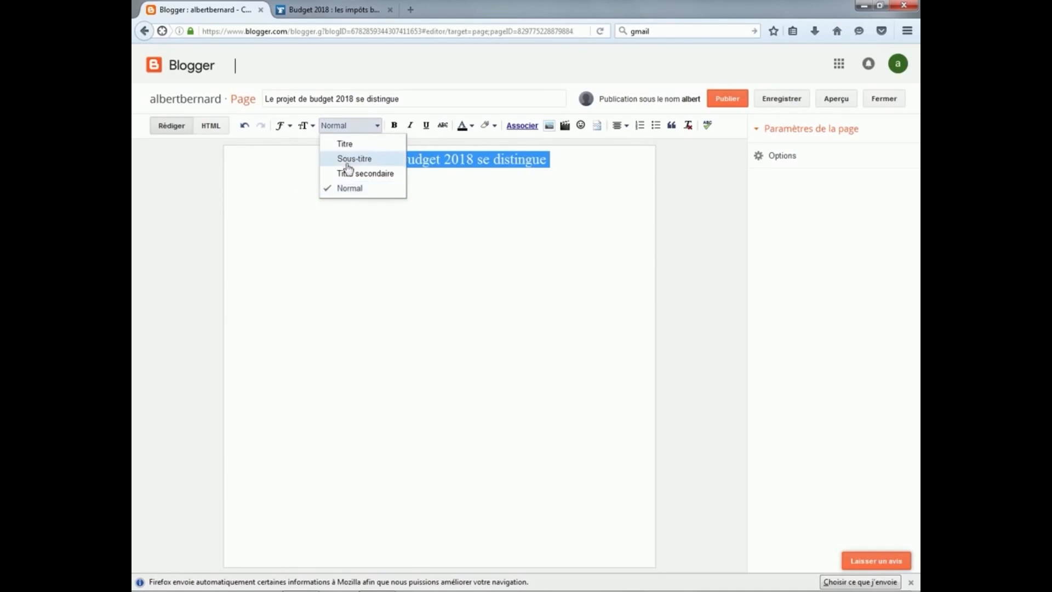
left_click(344, 144)
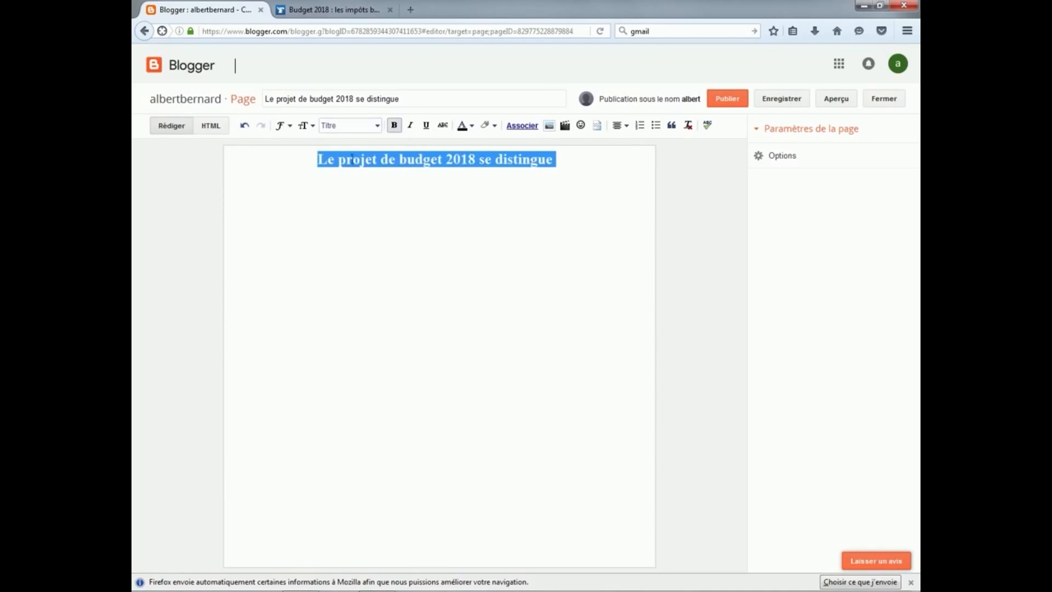
Step: Remove the bold from the centered line "Le projet de budget 2018 se distingue", color it blue, and start a new line below it
left_click(396, 126)
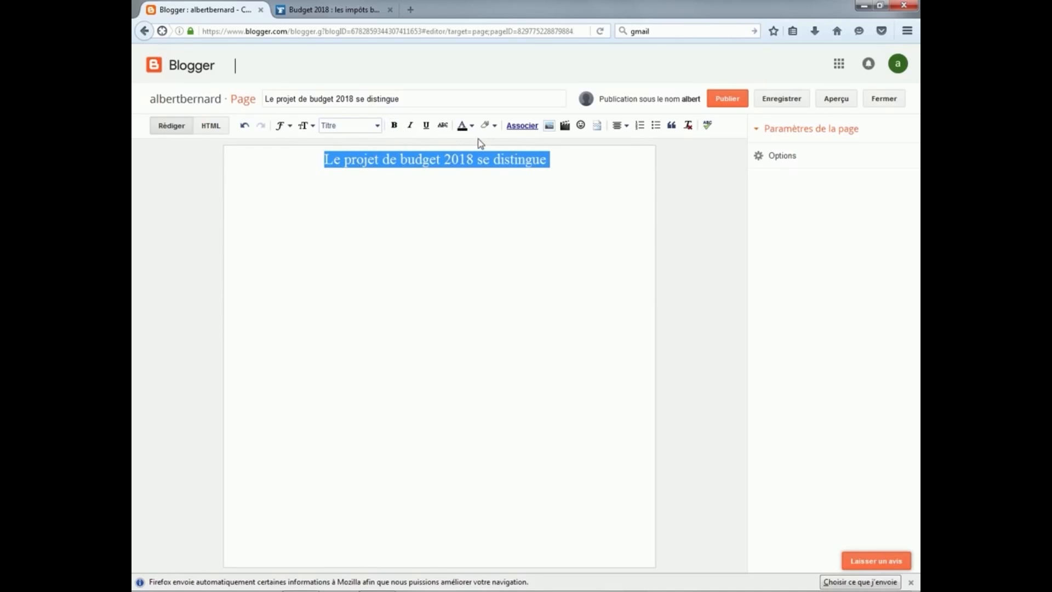
left_click(467, 126)
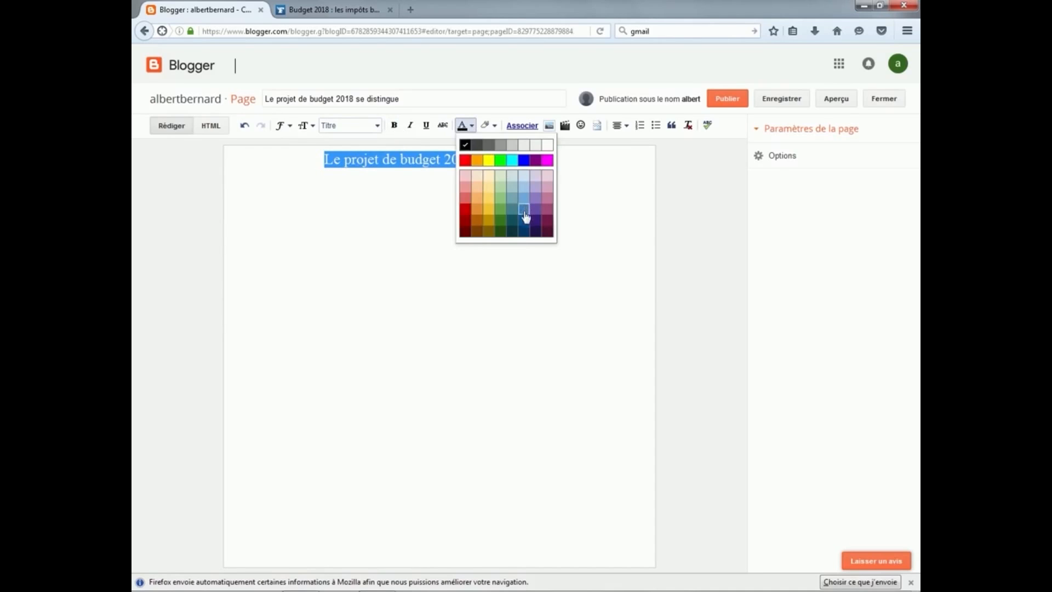
left_click(525, 212)
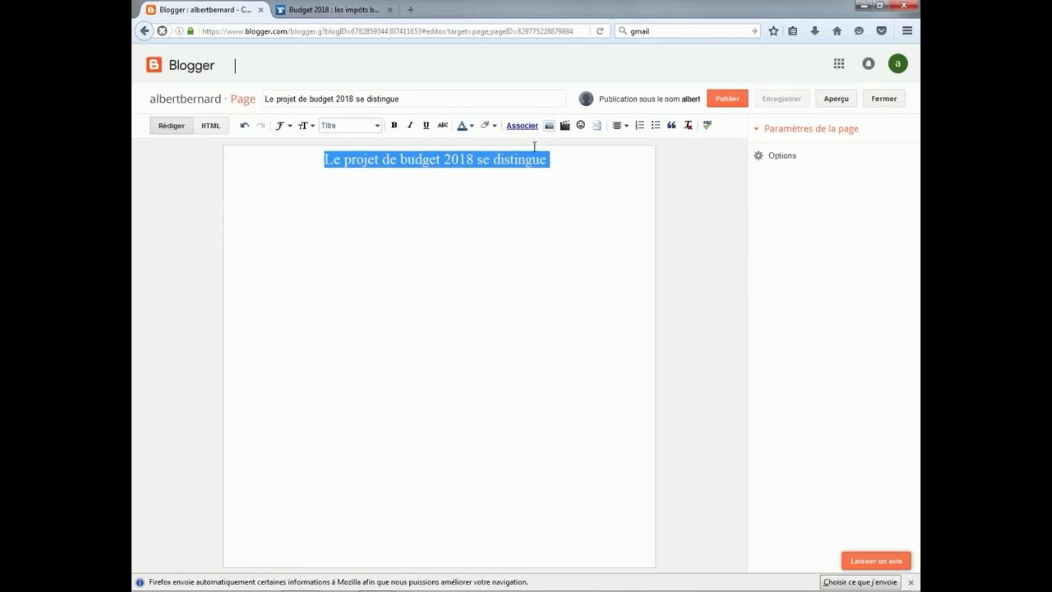
left_click(566, 169)
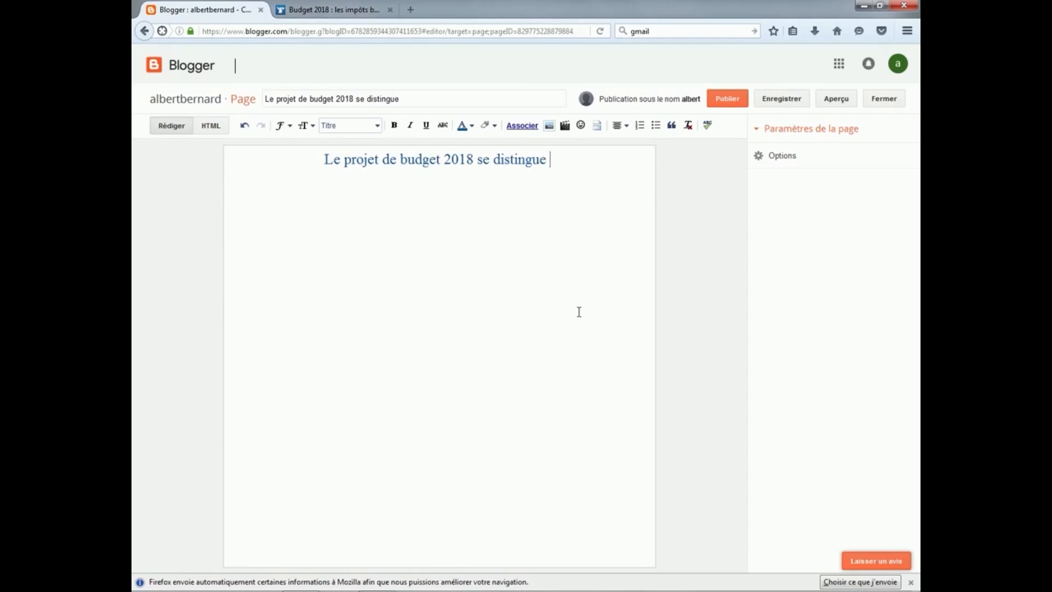
key("Return")
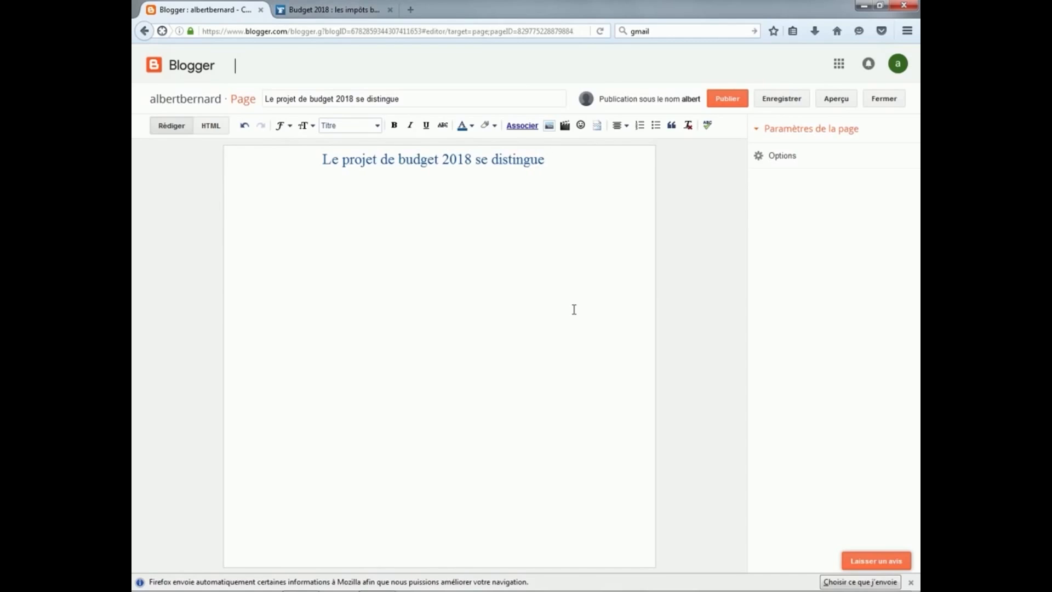
Step: Copy the entire pull quote, from "Le projet de budget 2018" to "suppression de l'ISF.", in the Le Figaro article
left_click(334, 10)
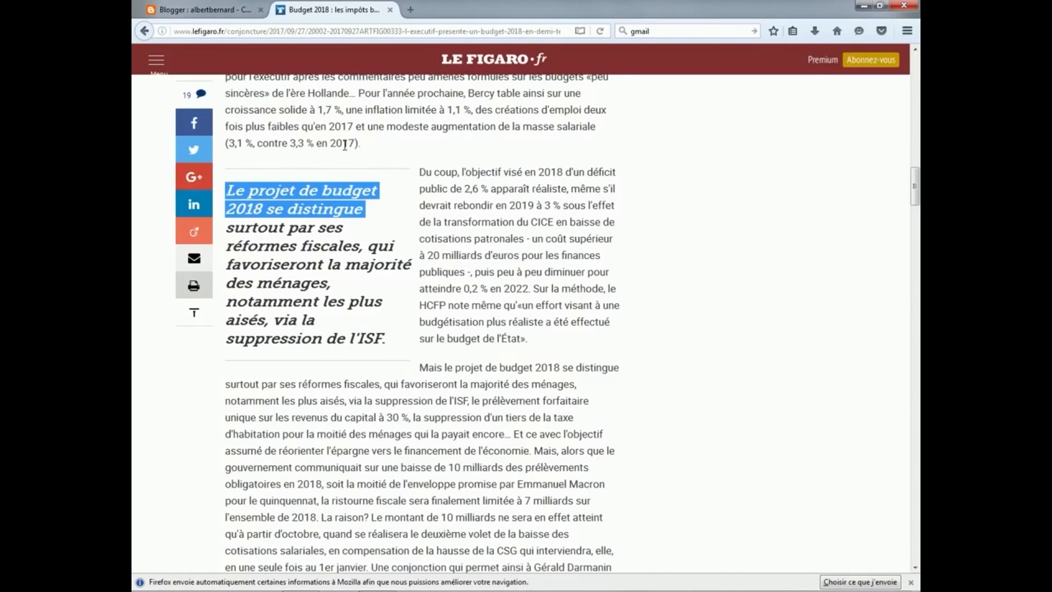
scroll(345, 145, "down", 3)
scroll(345, 147, "up", 20)
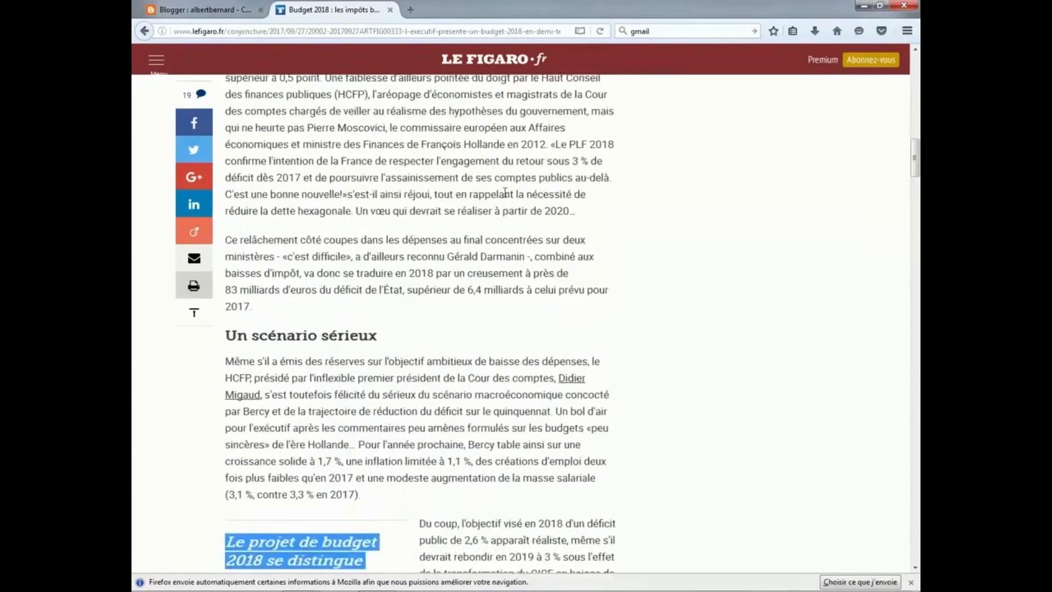
scroll(504, 192, "down", 20)
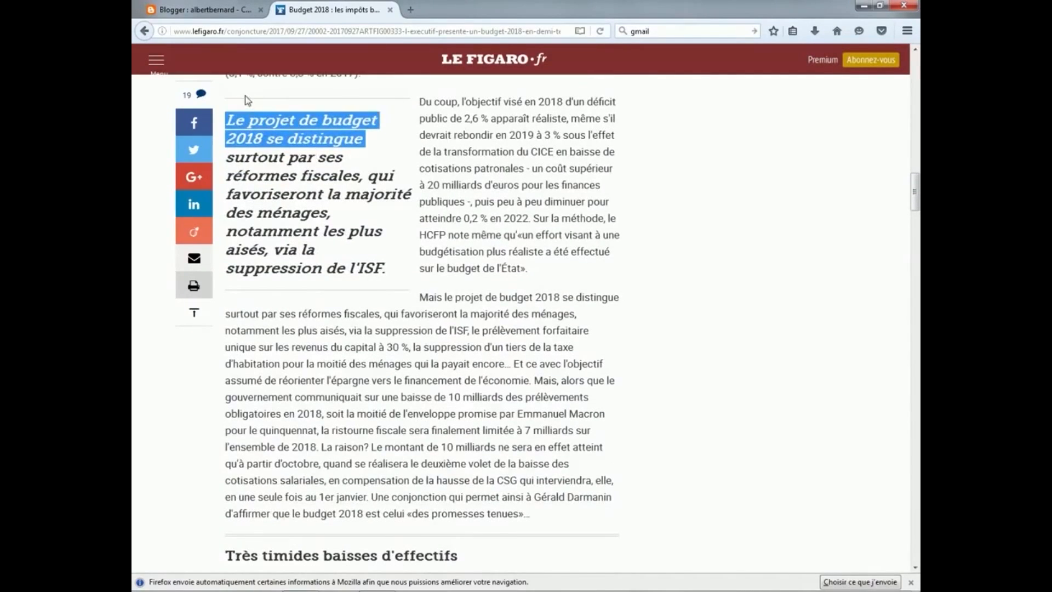
left_click(249, 113)
left_click_drag(233, 124, 403, 270)
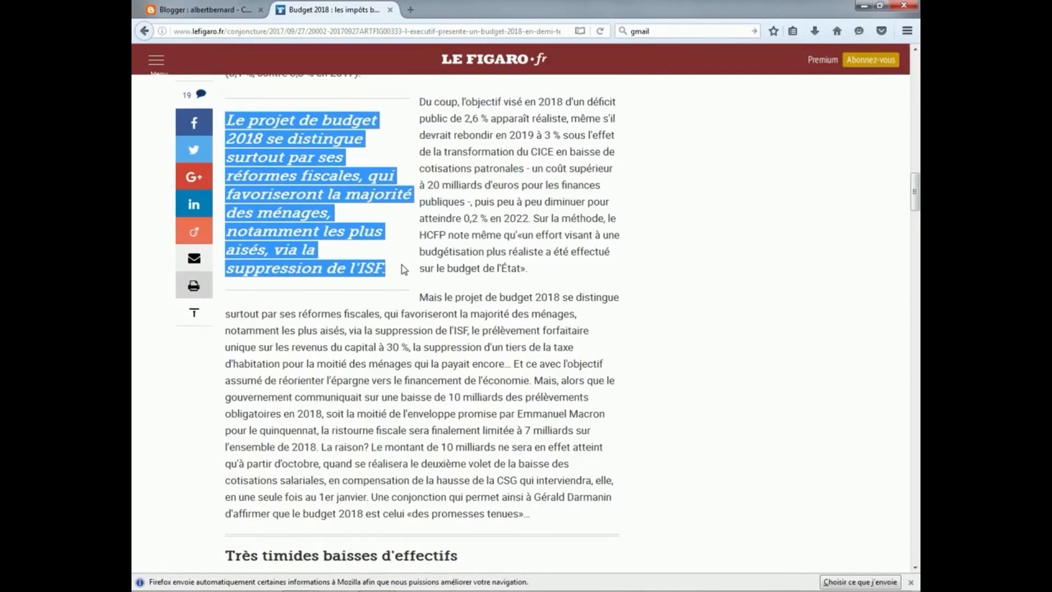
right_click(250, 172)
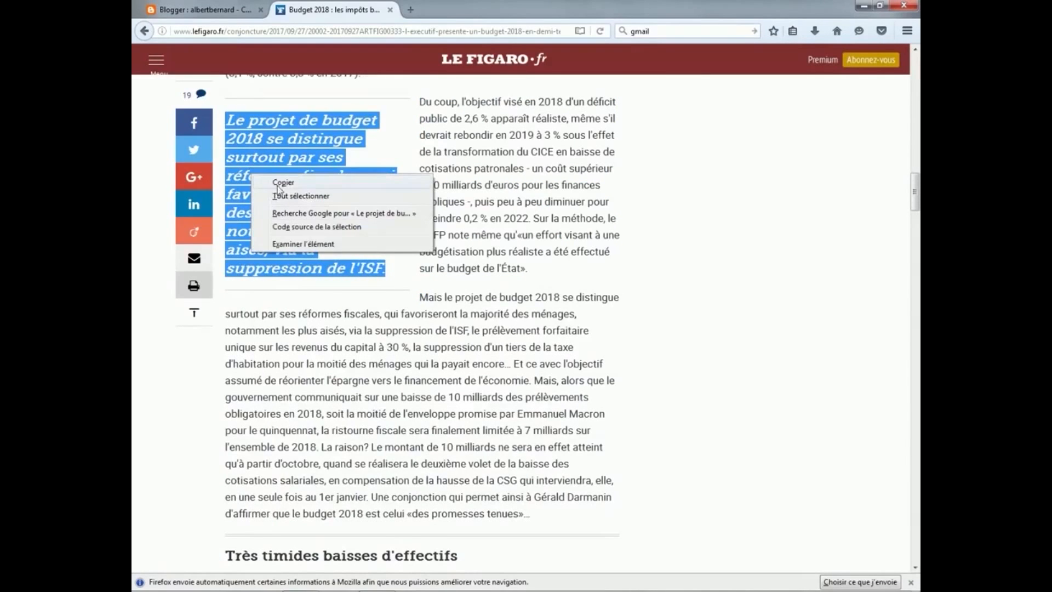
left_click(282, 186)
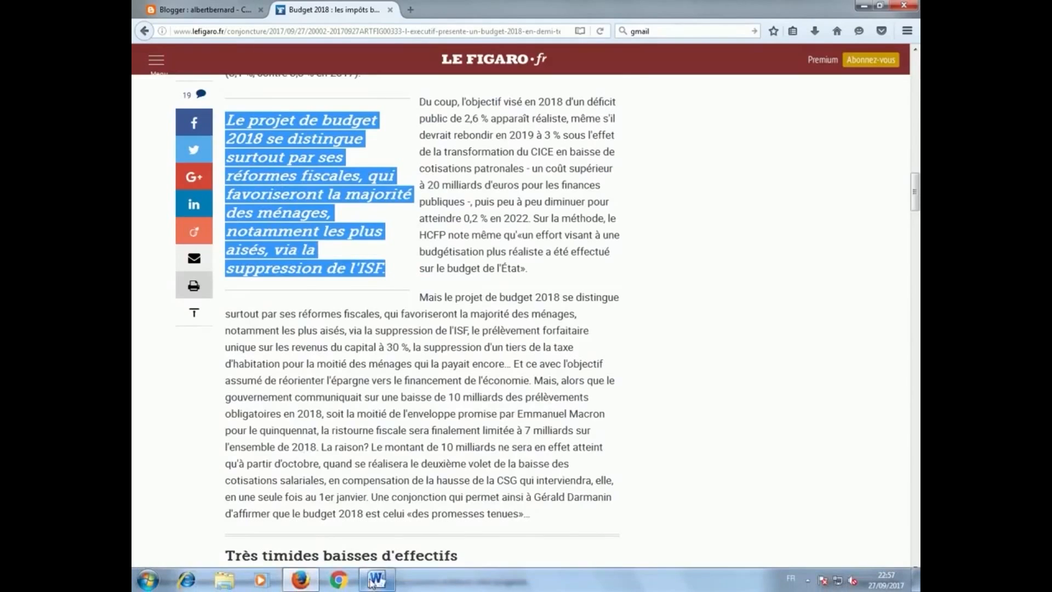
Step: Switch to the Word document and paste the quote as text only in a new paragraph below the existing text
left_click(378, 579)
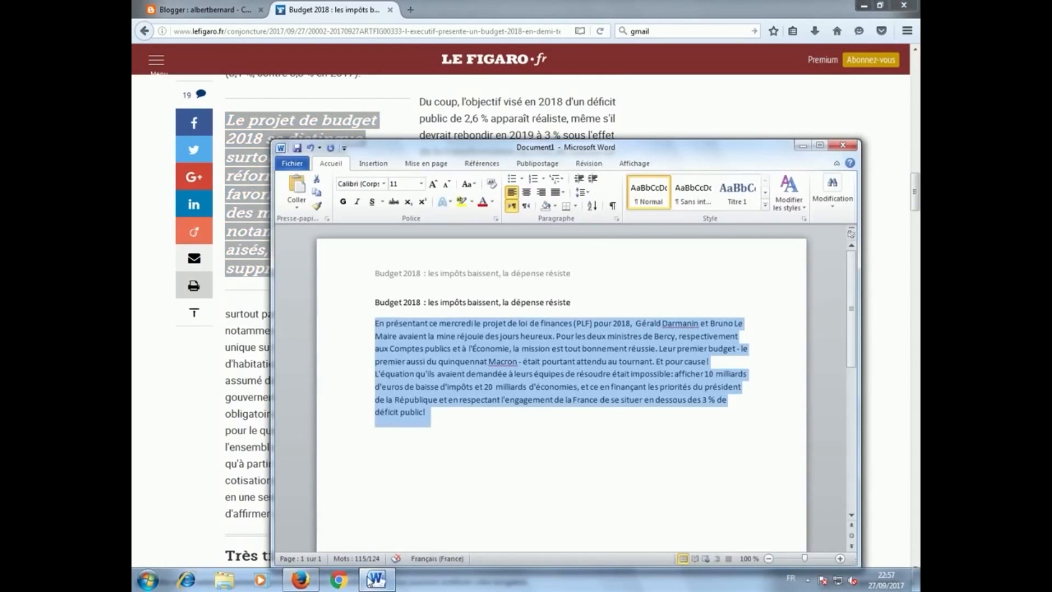
left_click(438, 425)
key("Return")
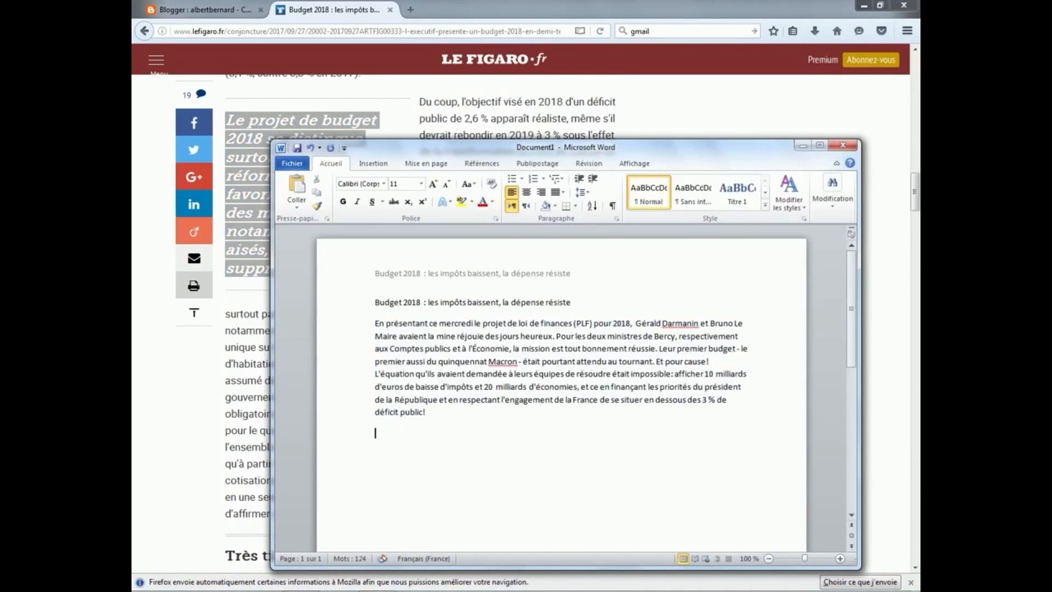
right_click(393, 438)
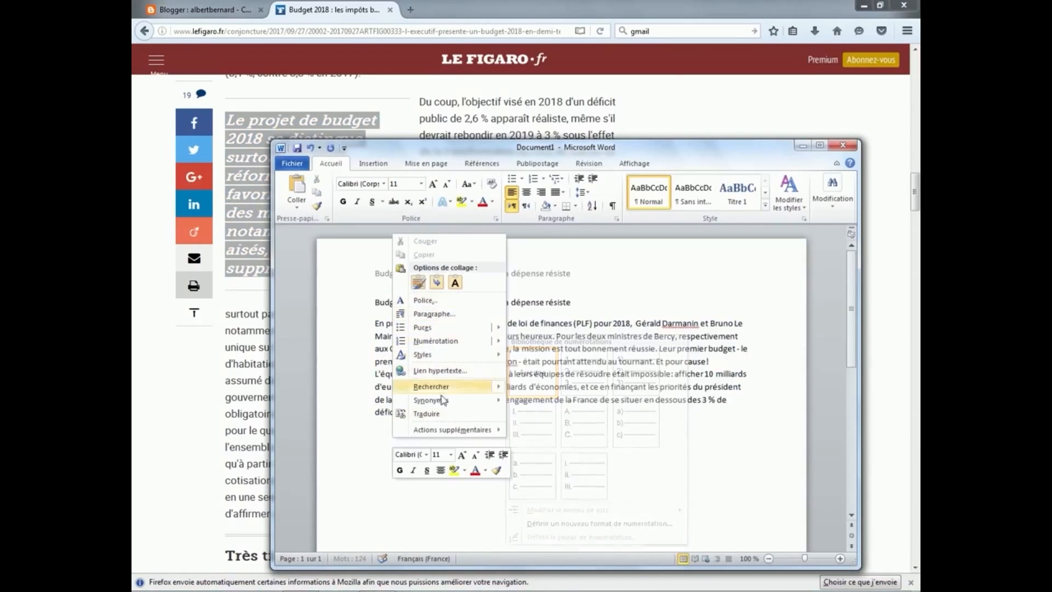
left_click(455, 282)
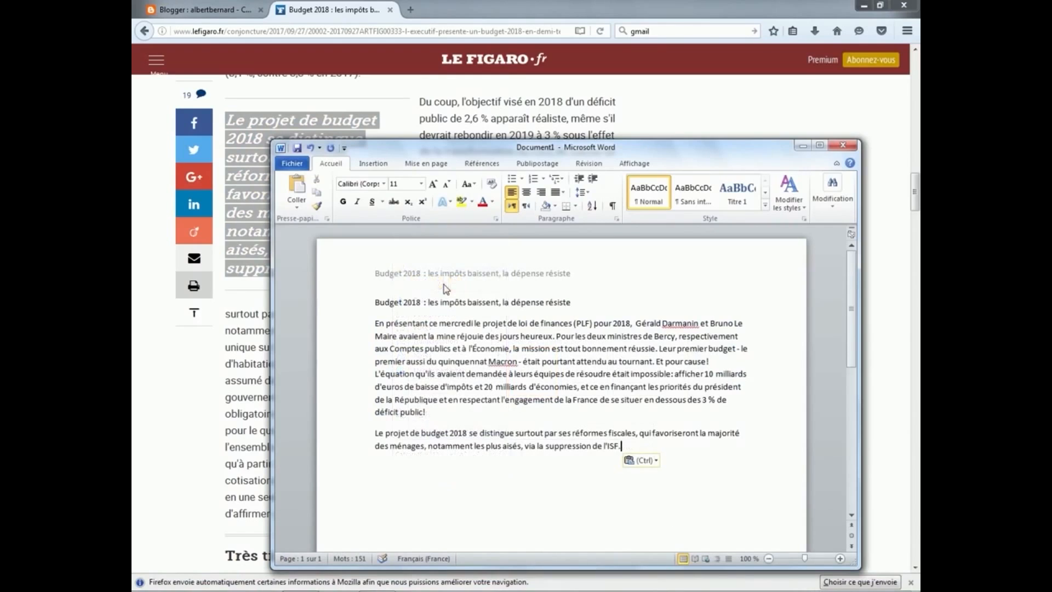
Step: Copy the plain-text quote from Word and paste it into the Blogger page beneath the title line
triple_click(373, 436)
key("cmd+c")
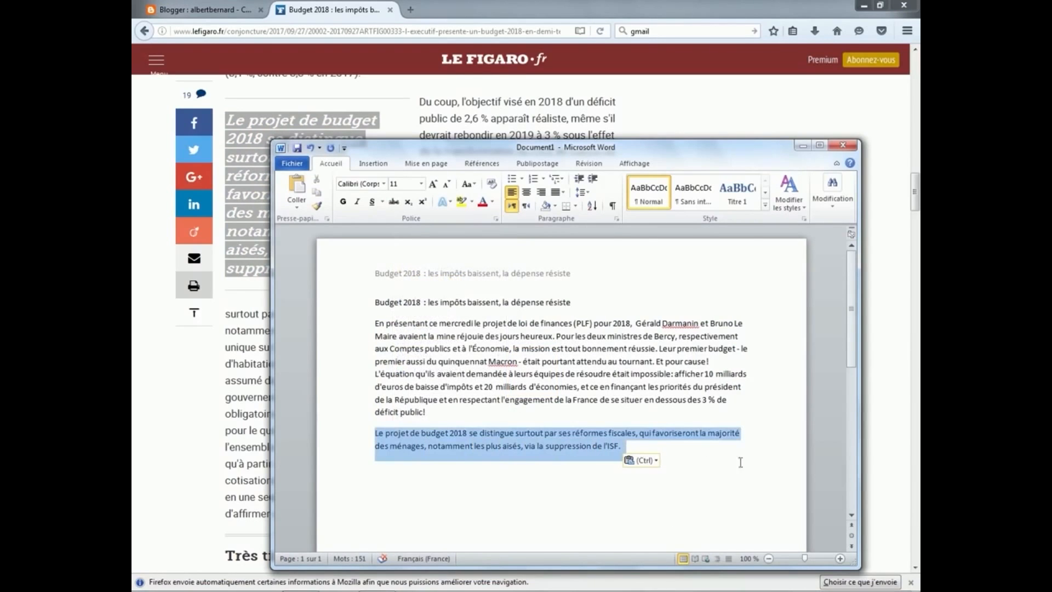
right_click(516, 445)
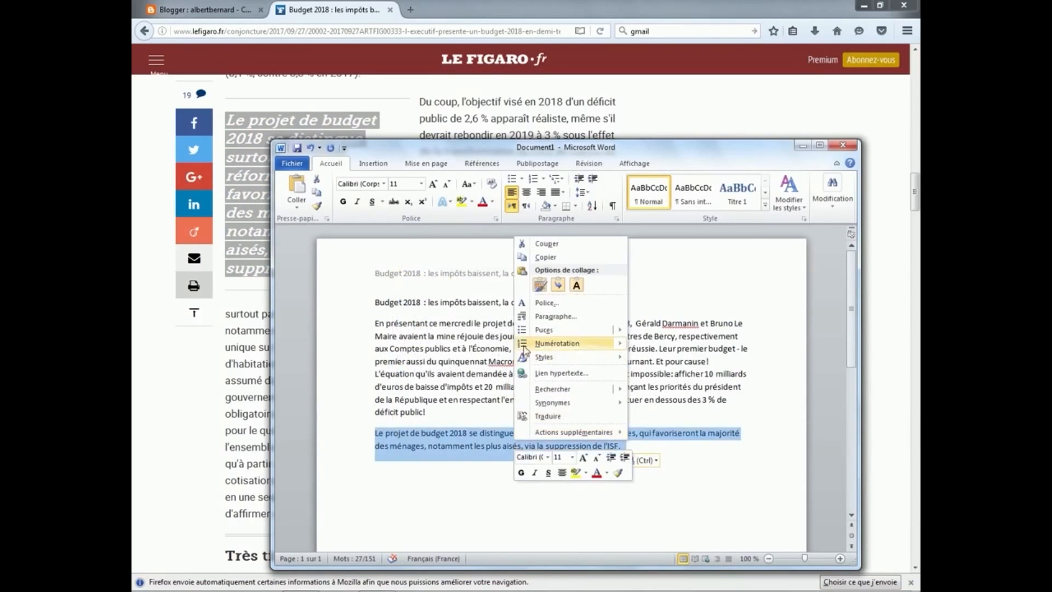
left_click(546, 257)
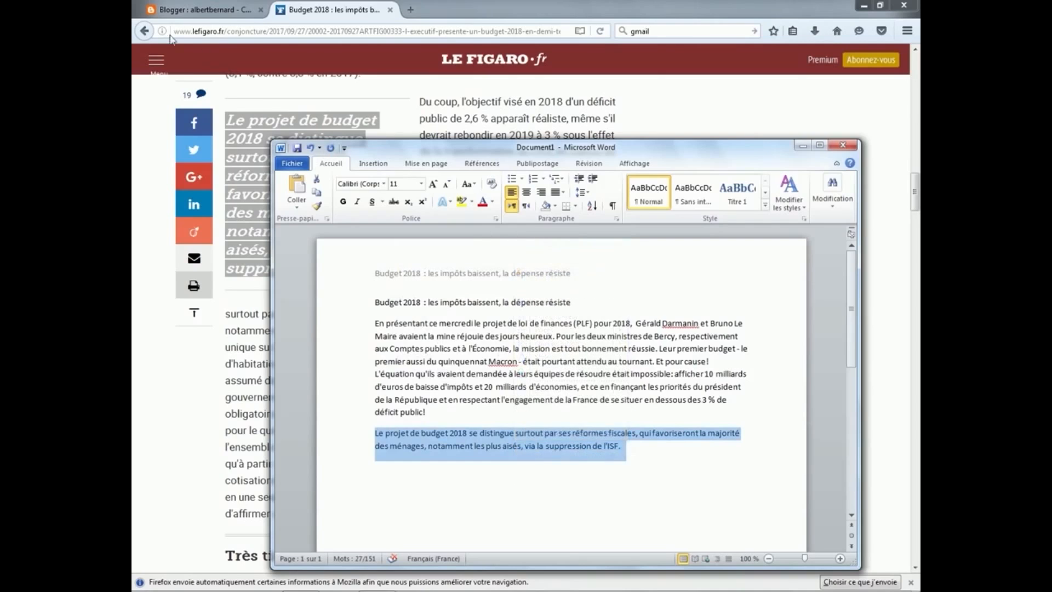
left_click(159, 11)
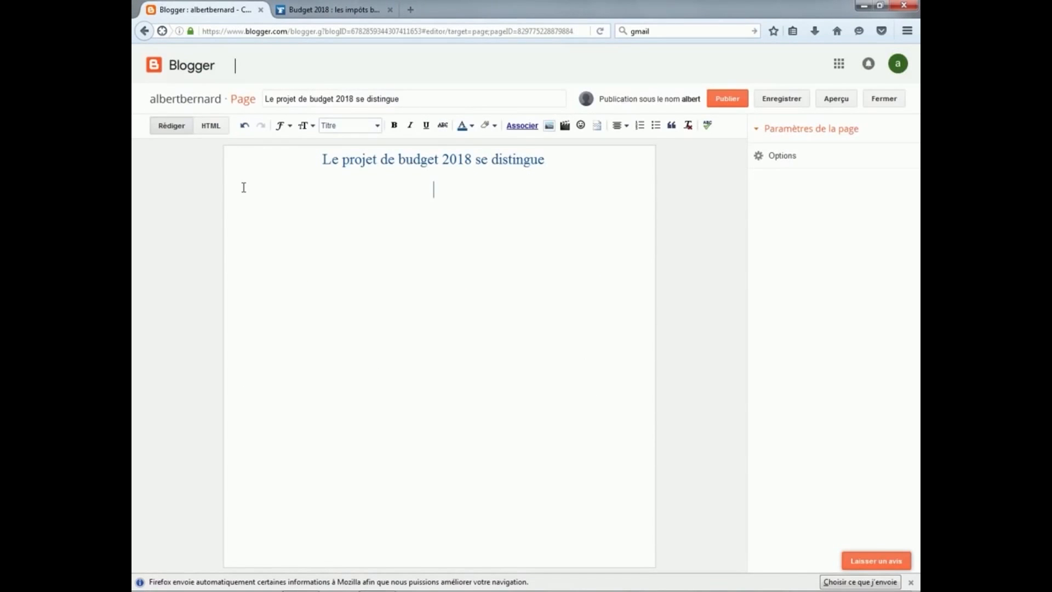
right_click(350, 213)
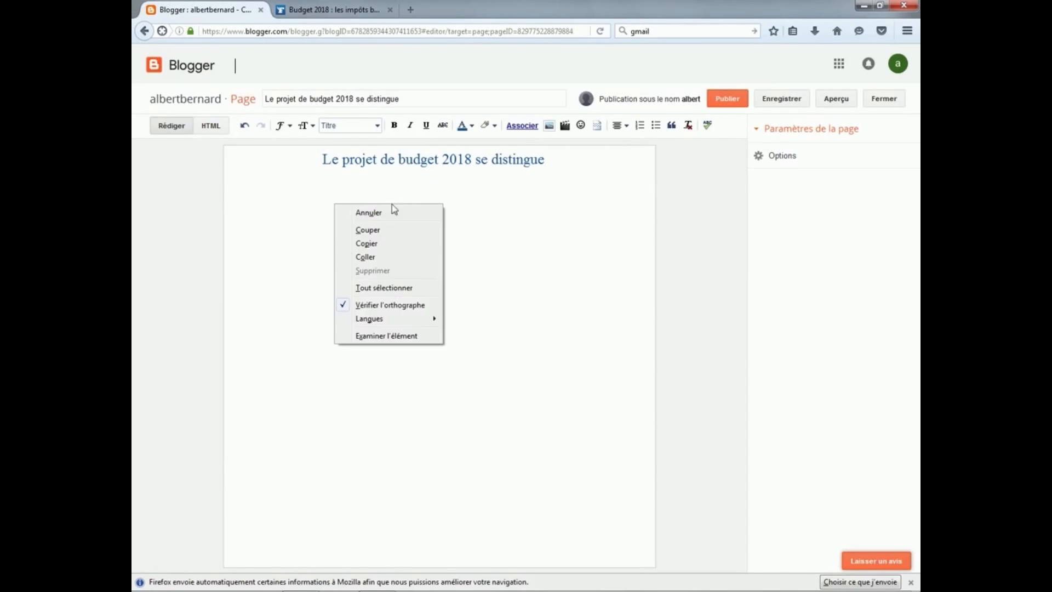
left_click(367, 257)
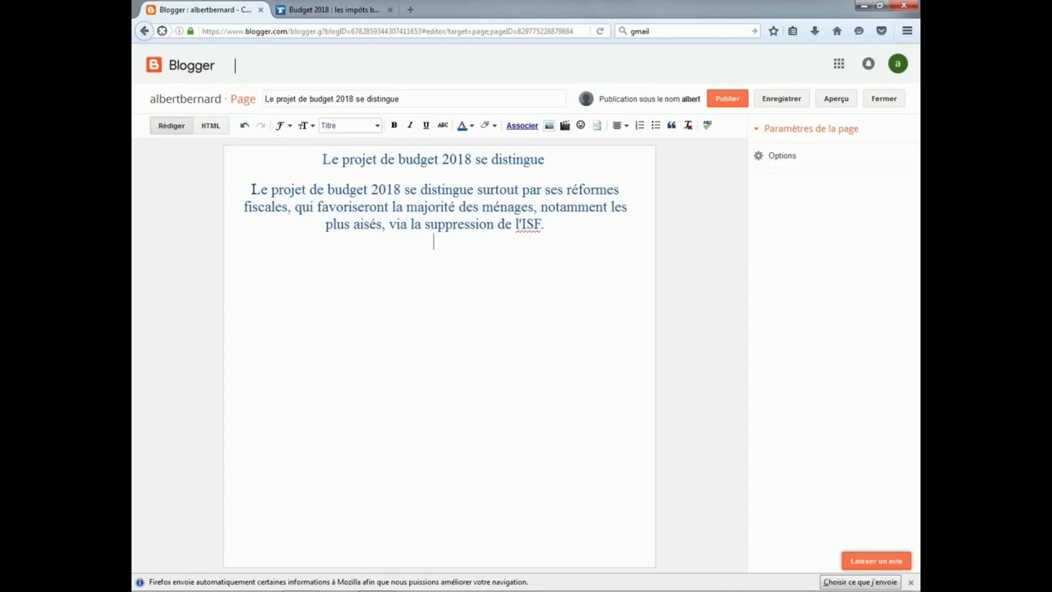
Step: Set the text color of the pasted quote paragraph in the page body to black
left_click_drag(250, 189, 637, 240)
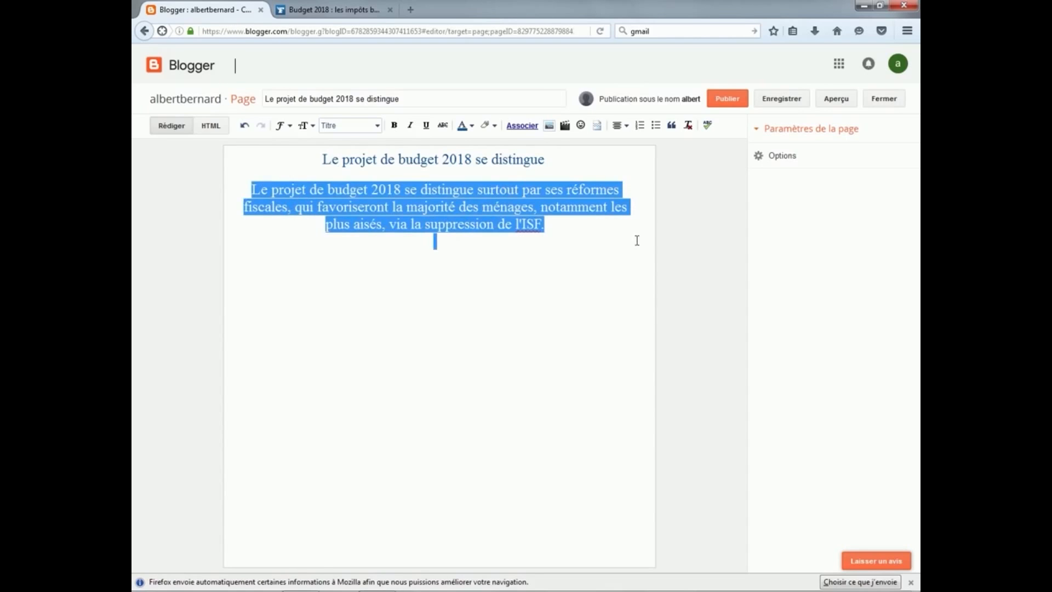
left_click(470, 126)
left_click(466, 146)
left_click(474, 127)
left_click(477, 146)
Step: Try to left-align the pasted quote paragraph
left_click(619, 125)
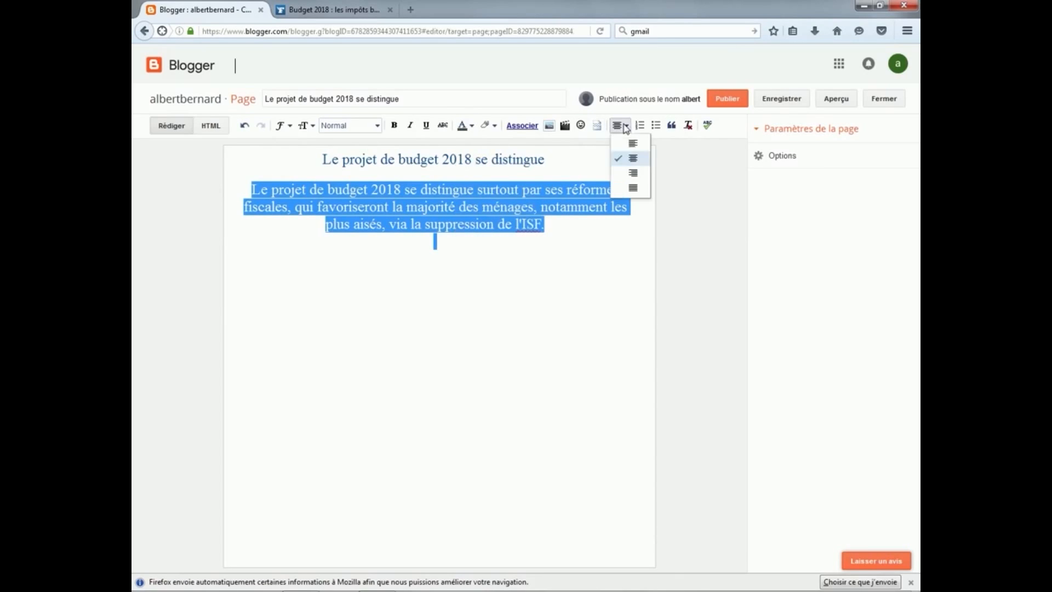
left_click(620, 148)
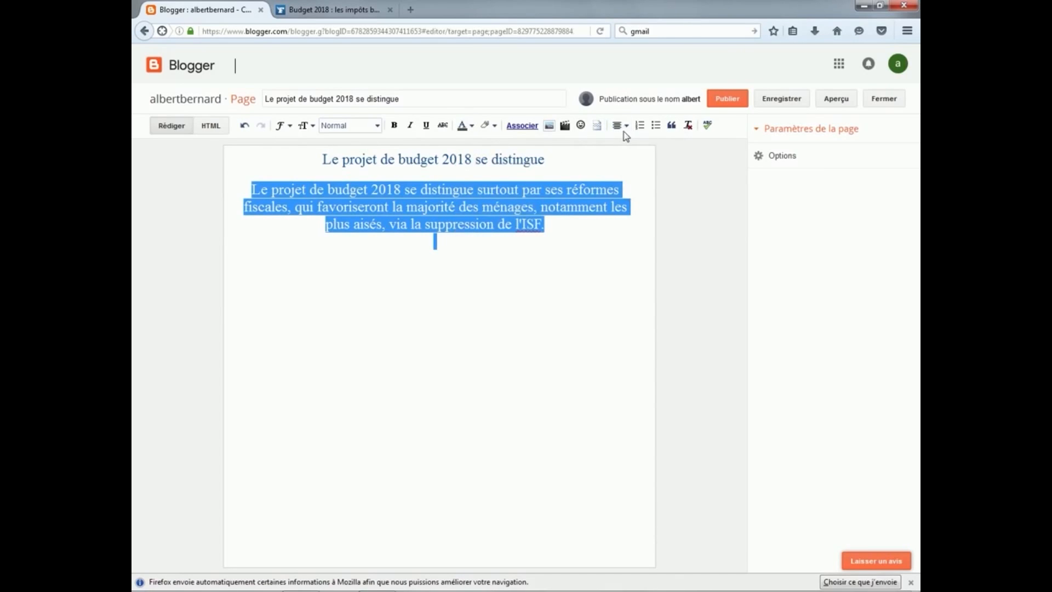
left_click(626, 126)
left_click(620, 146)
left_click(626, 128)
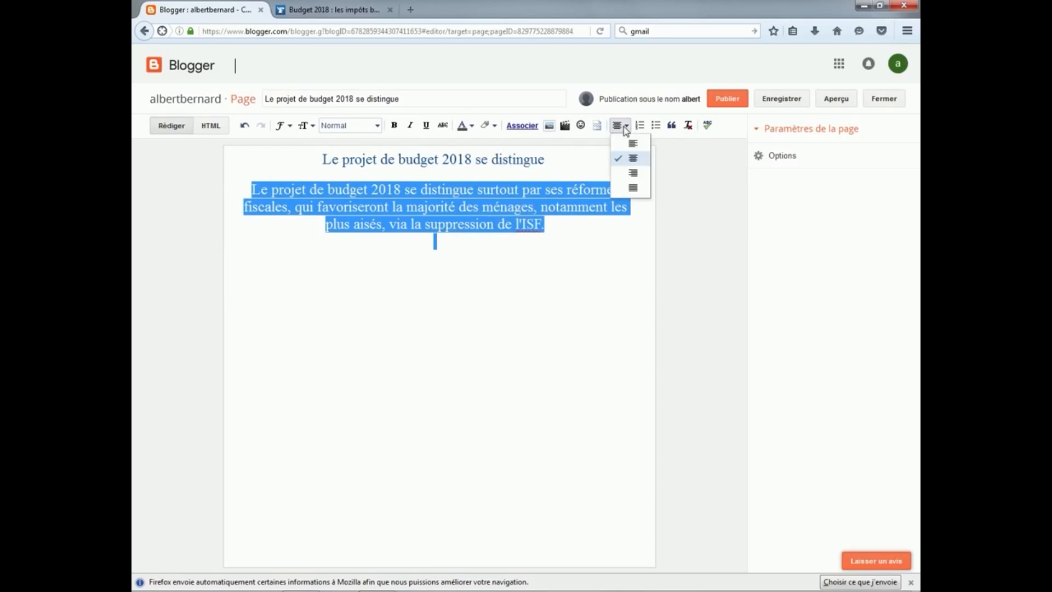
left_click(626, 128)
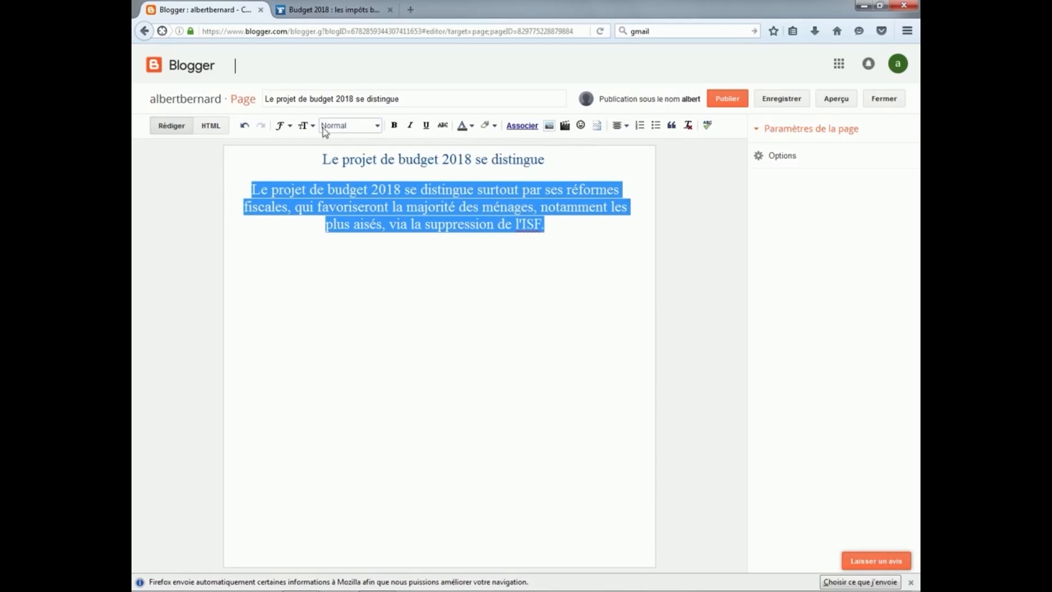
Step: Set the pasted quote paragraph's text size to Normale and left-align it
left_click(304, 125)
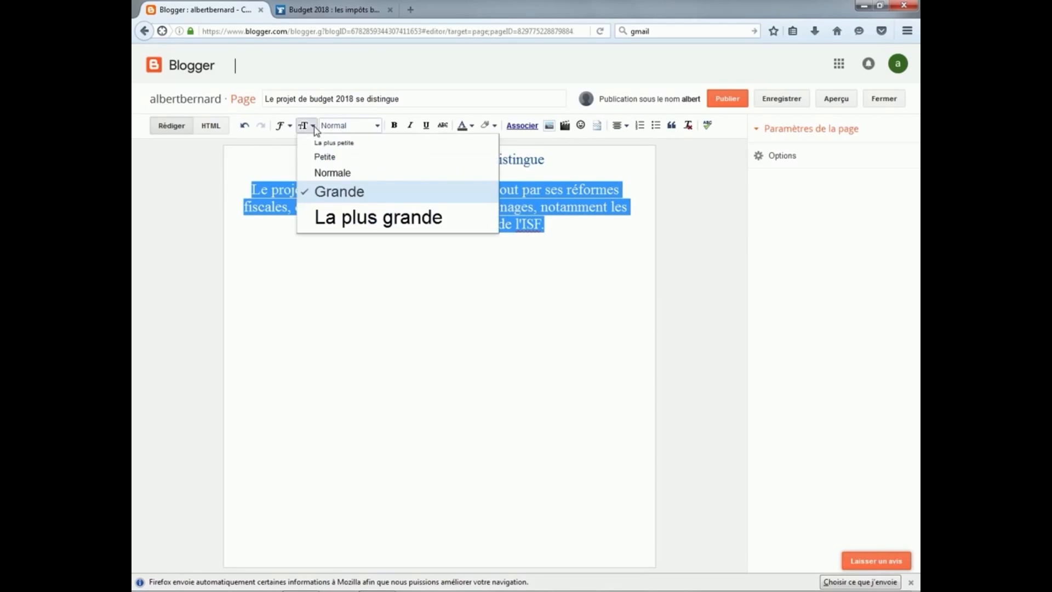
left_click(305, 173)
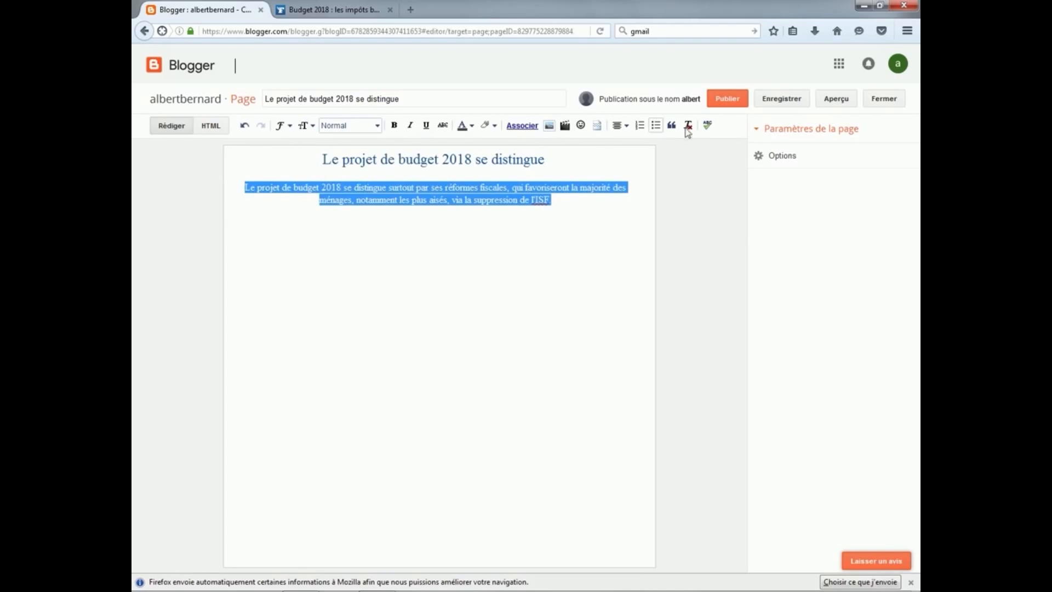
left_click(628, 126)
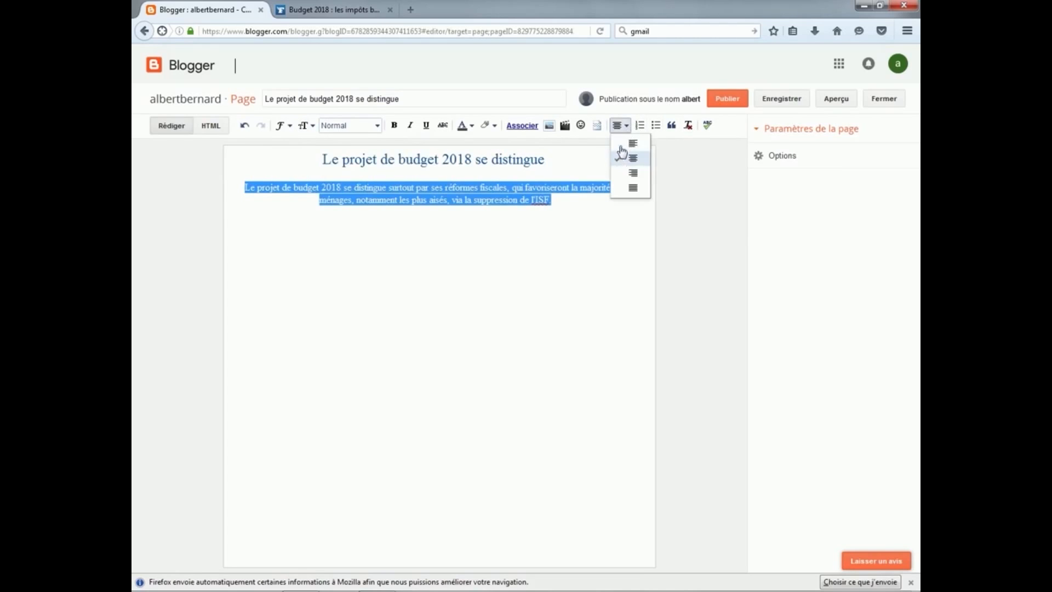
left_click(621, 147)
left_click(623, 126)
left_click(616, 195)
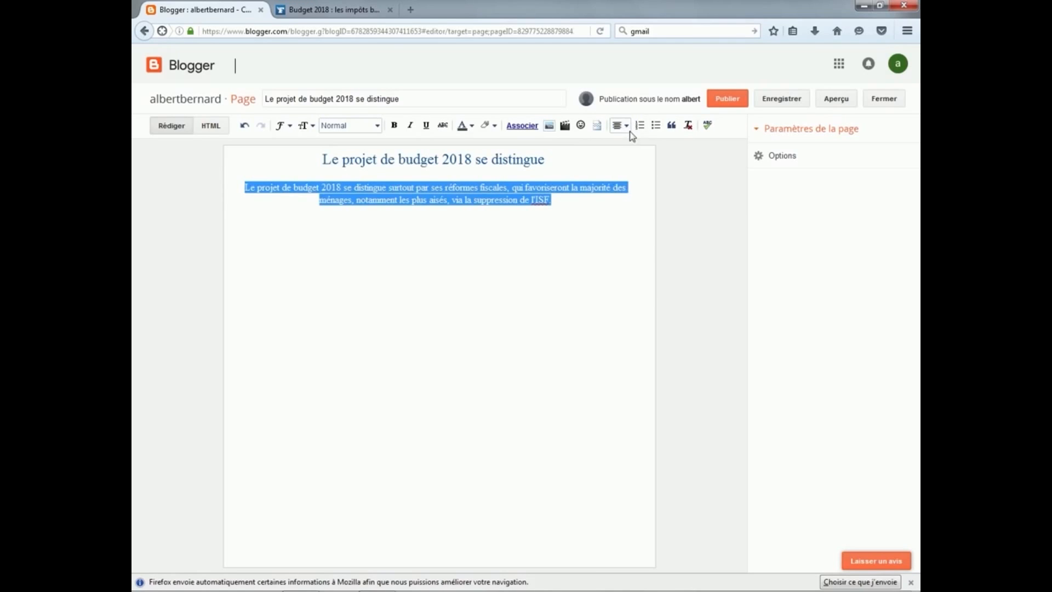
left_click(621, 126)
left_click(621, 151)
Step: Try numbered-list formatting on the quote paragraph and remove it again
left_click(641, 126)
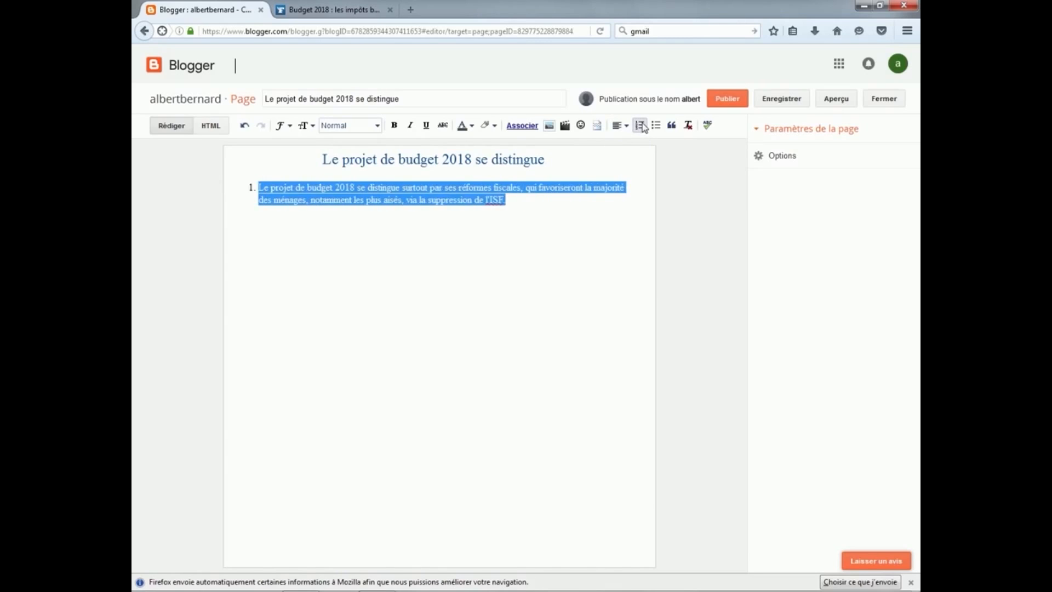
left_click(641, 126)
left_click(537, 282)
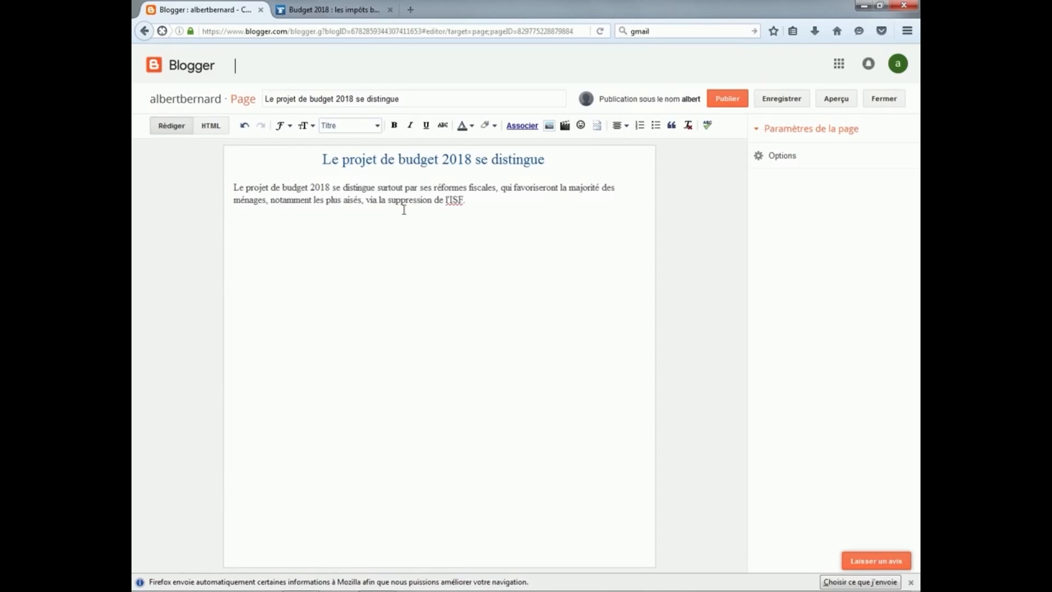
Step: Switch to the Le Figaro article and open the related article "Budget 2018 : un choix pour chaque ministère"
left_click(329, 10)
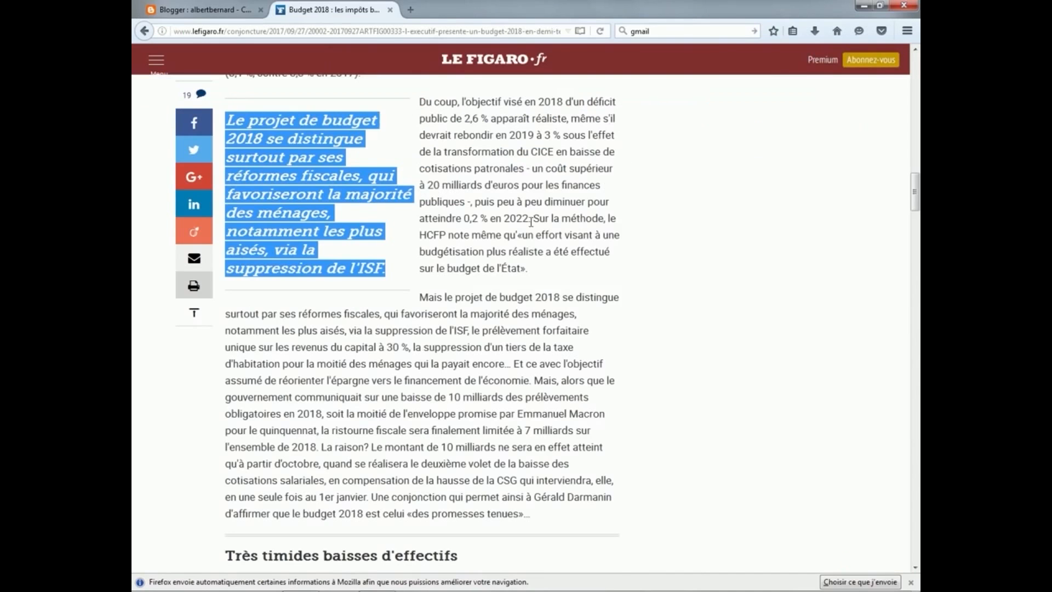
scroll(451, 310, "down", 10)
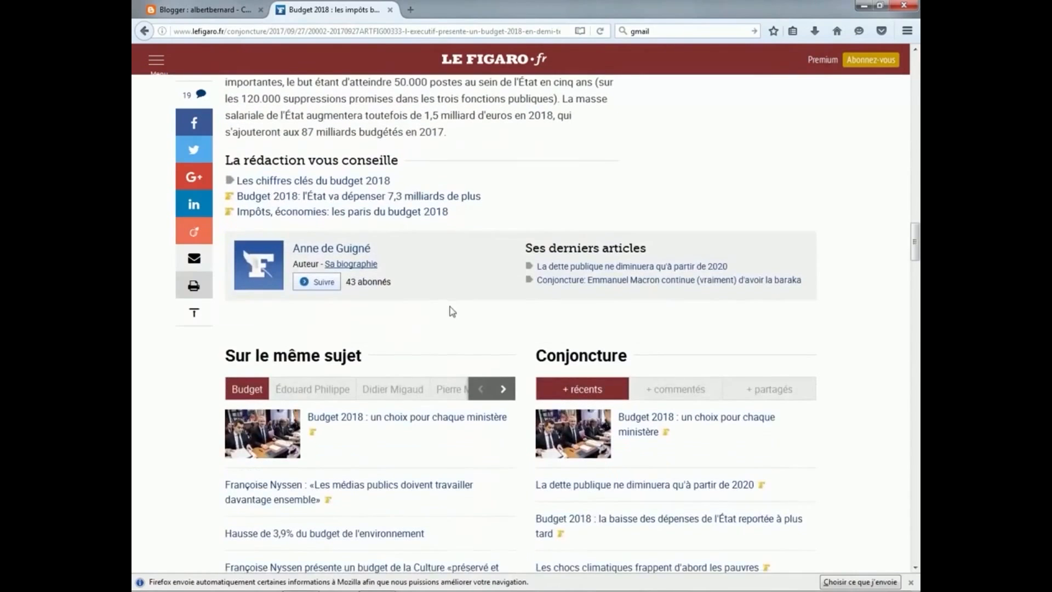
left_click(281, 433)
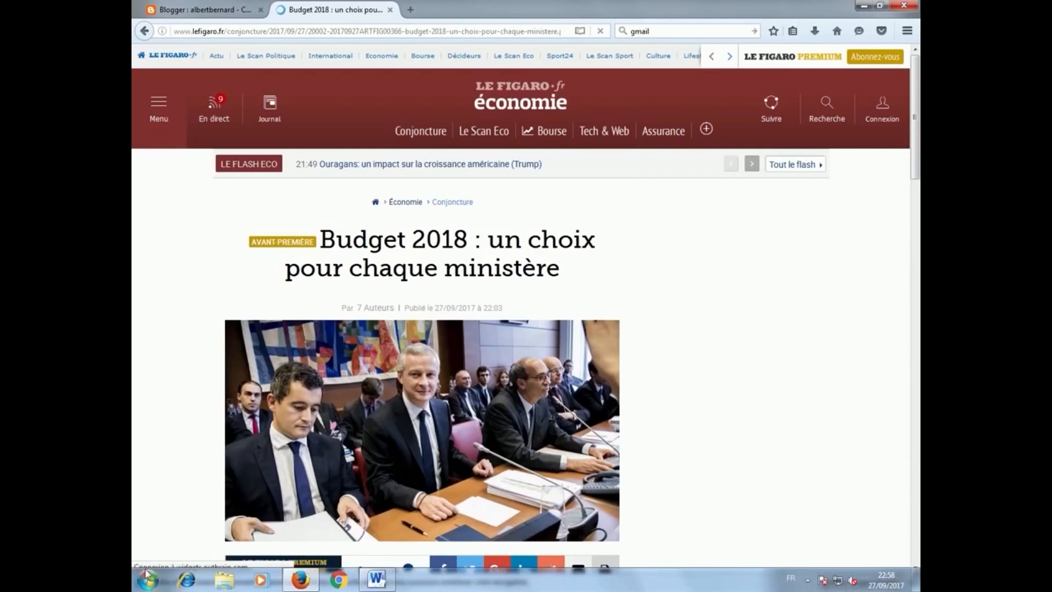
Step: Capture the article's lead photo with Outil Capture and save it as PNG file 1 in the Images library
left_click(148, 585)
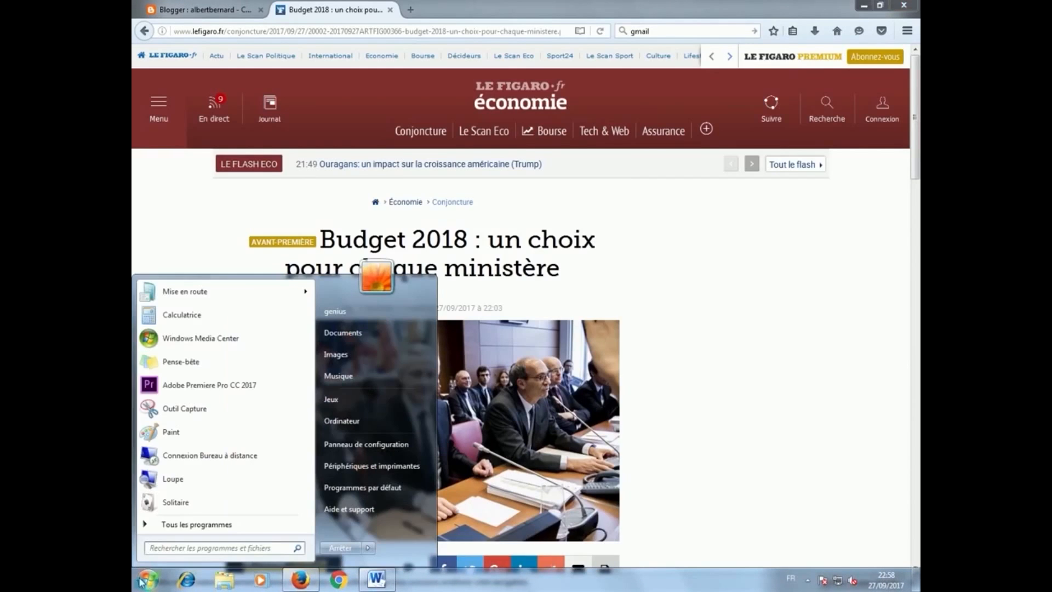
left_click(173, 407)
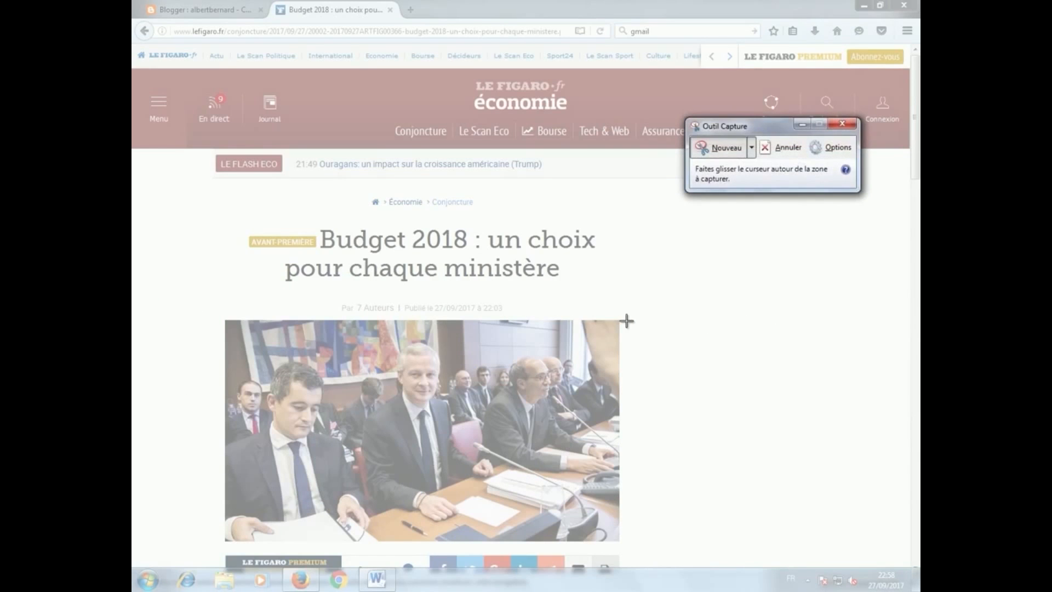
left_click_drag(623, 320, 222, 544)
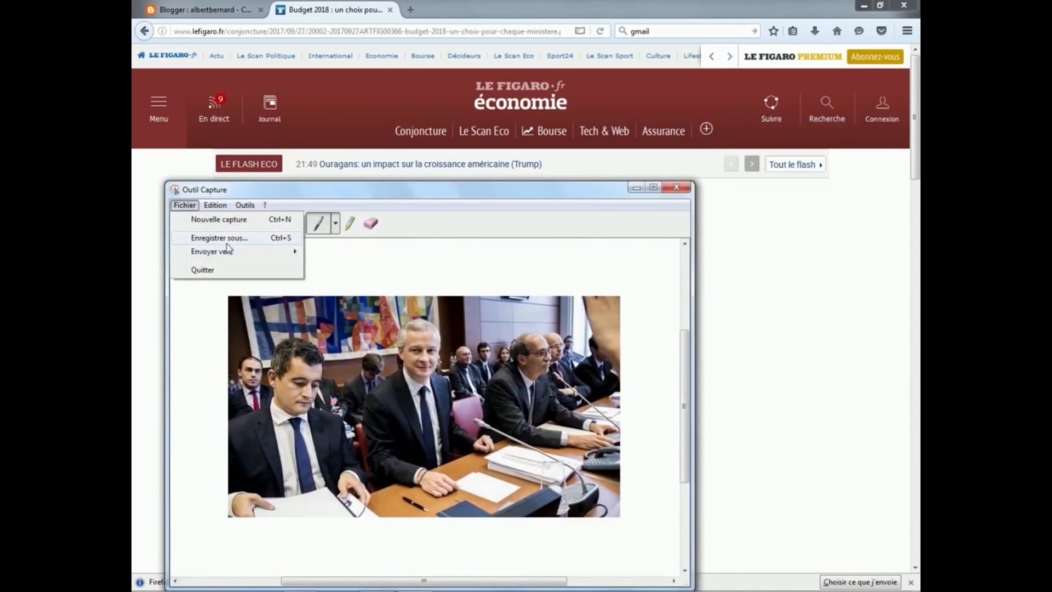
left_click(225, 238)
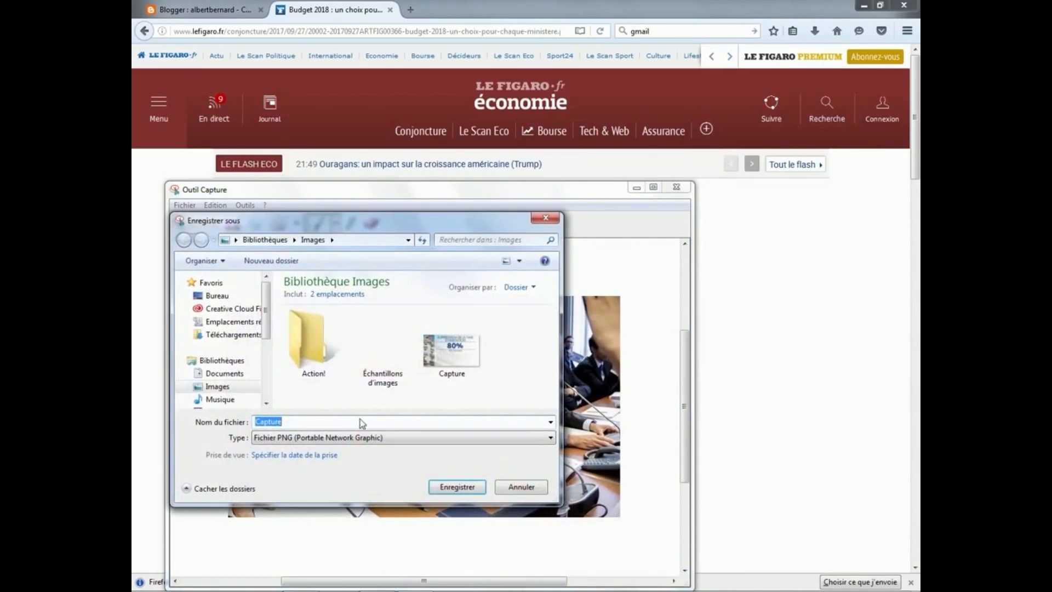
type("1")
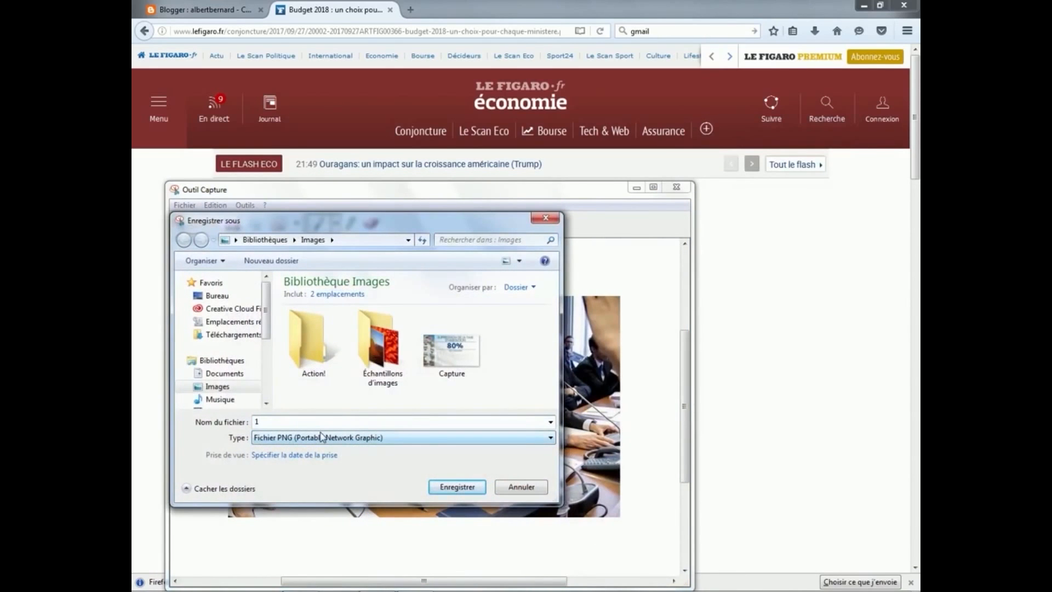
left_click(462, 488)
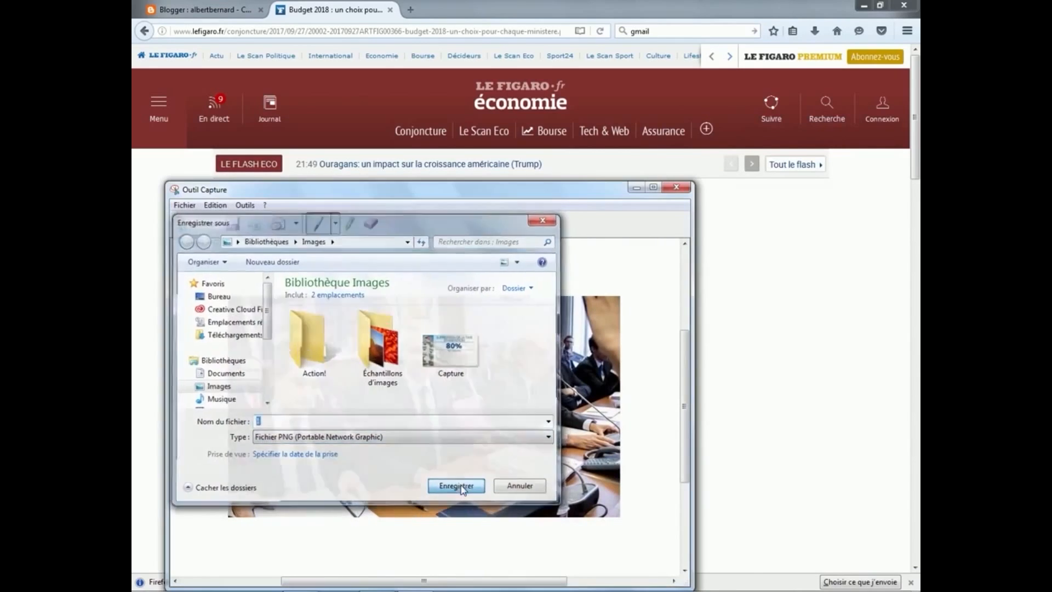
left_click(677, 187)
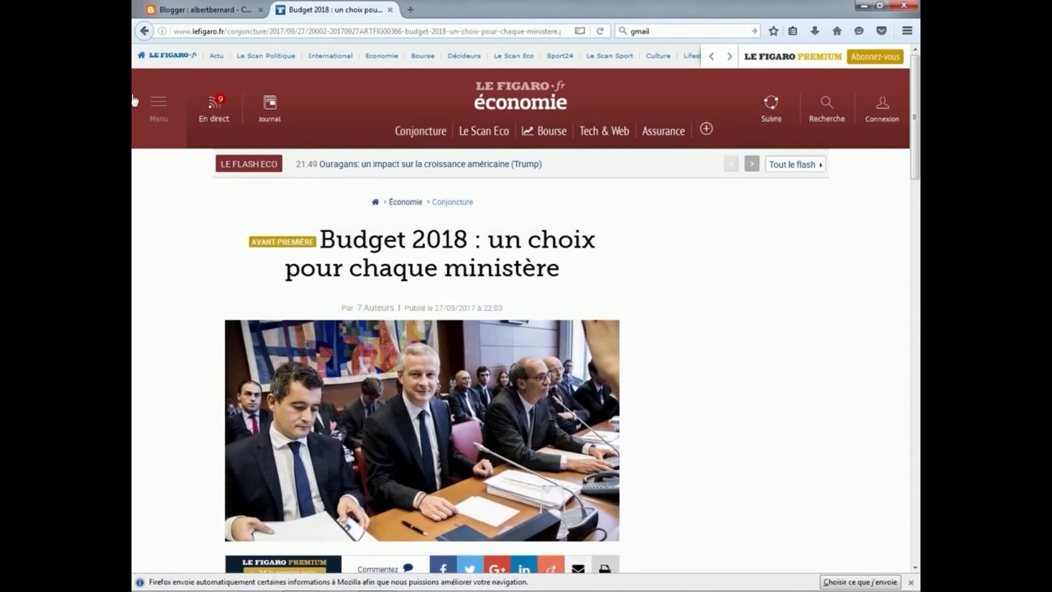
Step: Upload image file 1 in the Blogger page editor and insert it below the quote paragraph
left_click(181, 10)
left_click(438, 234)
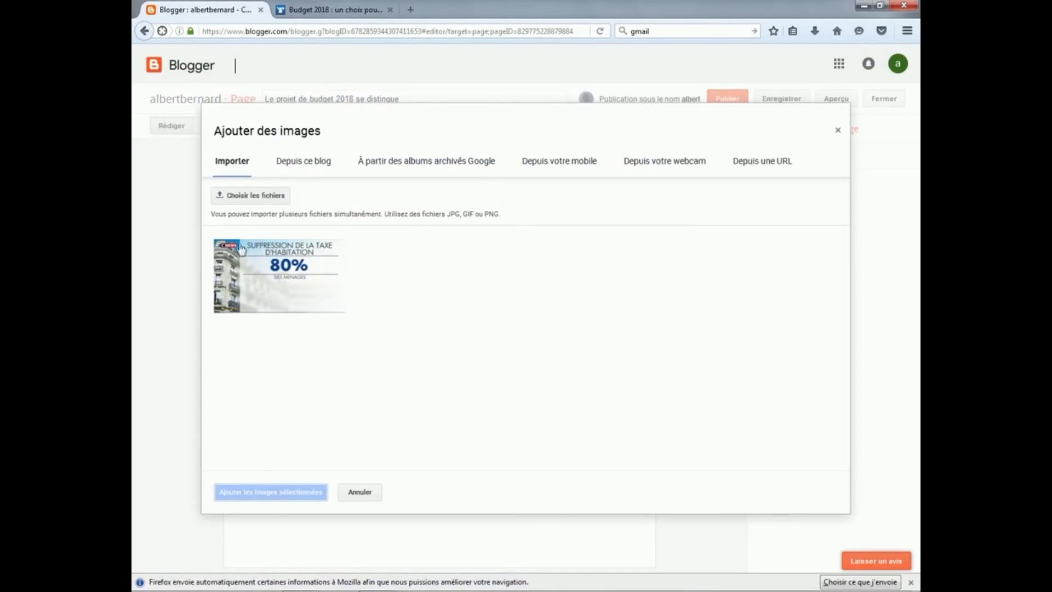
left_click(264, 197)
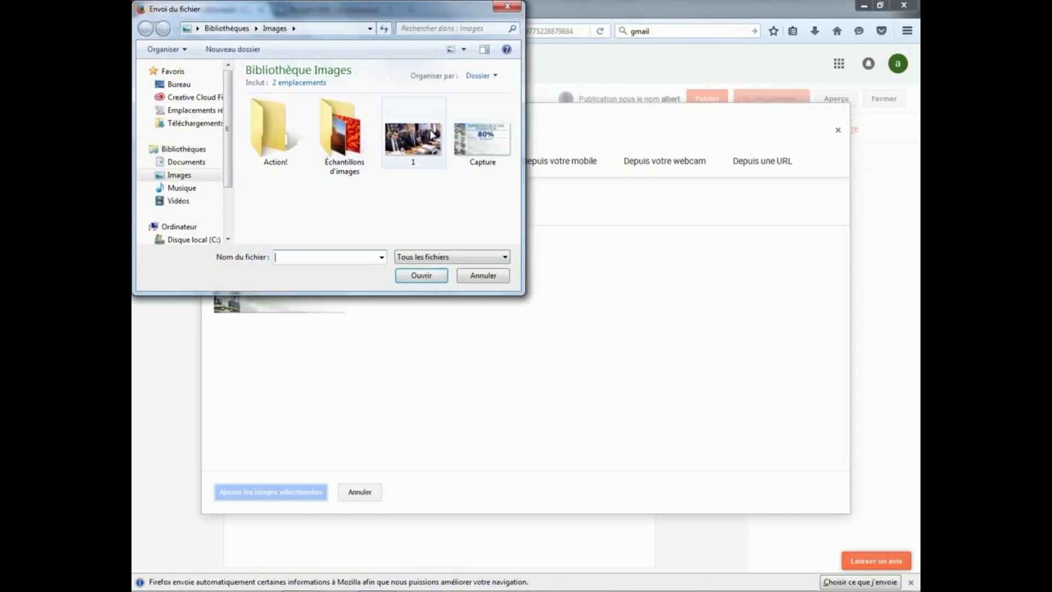
double_click(434, 135)
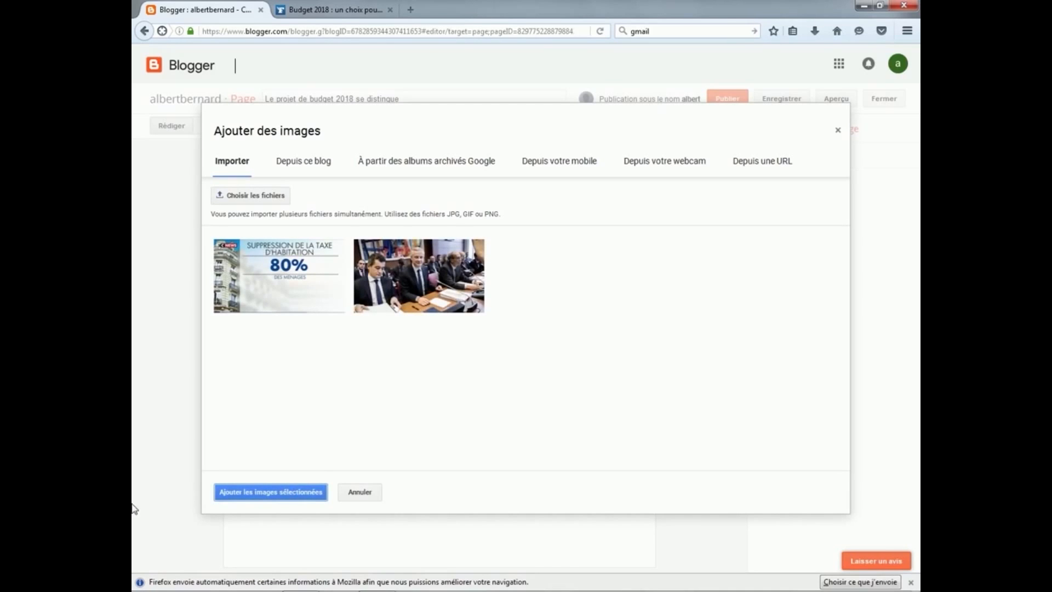
left_click(403, 282)
left_click(274, 493)
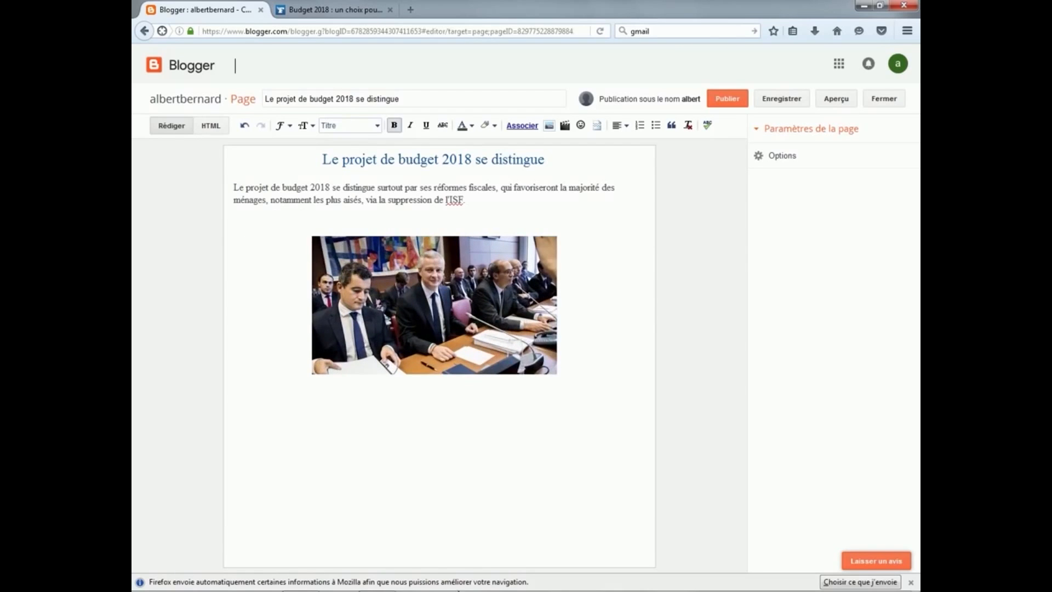
Step: Copy the "Quatre ministères sont prioritaires" paragraph from the Word document and paste it below the photo in the Blogger page
left_click(377, 580)
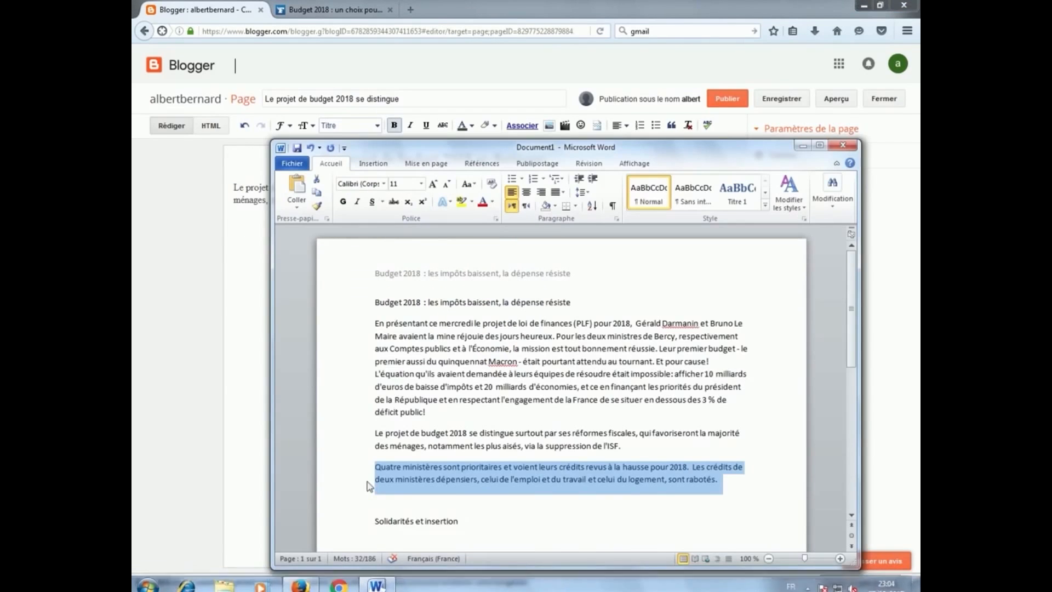
right_click(399, 474)
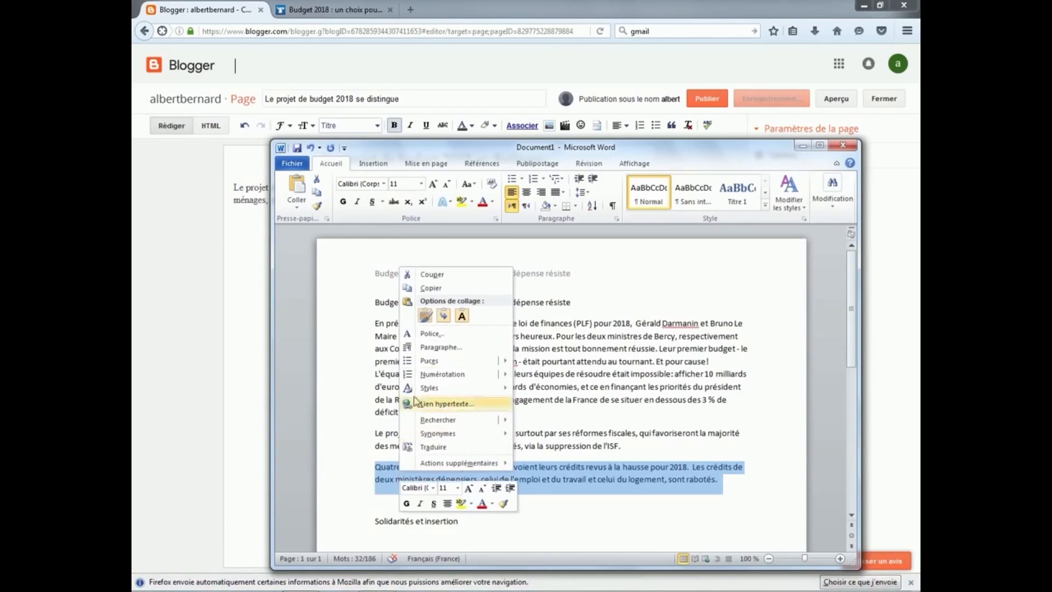
left_click(422, 293)
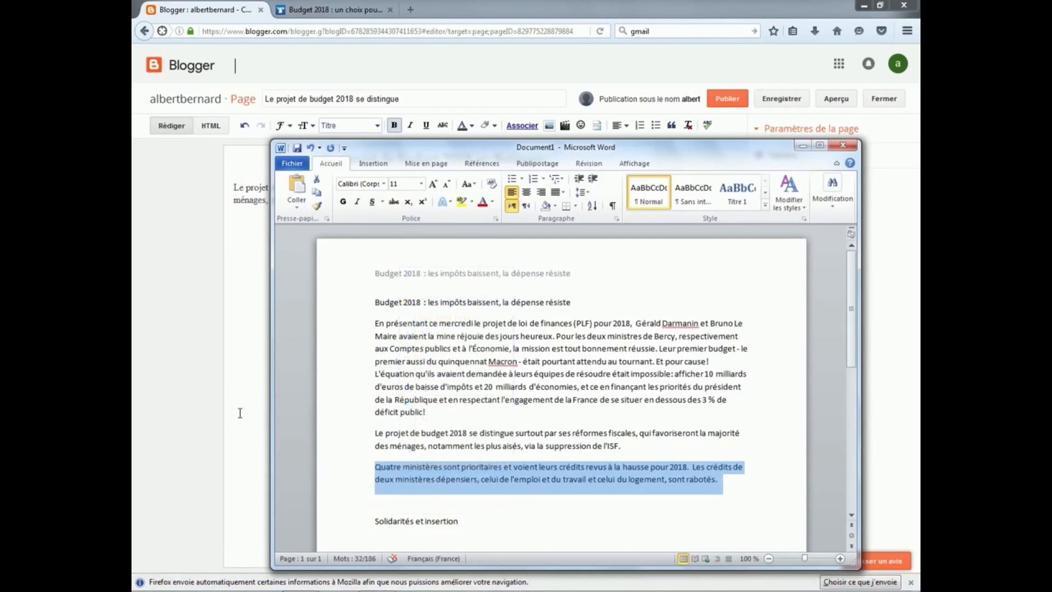
left_click(240, 414)
right_click(240, 395)
left_click(272, 450)
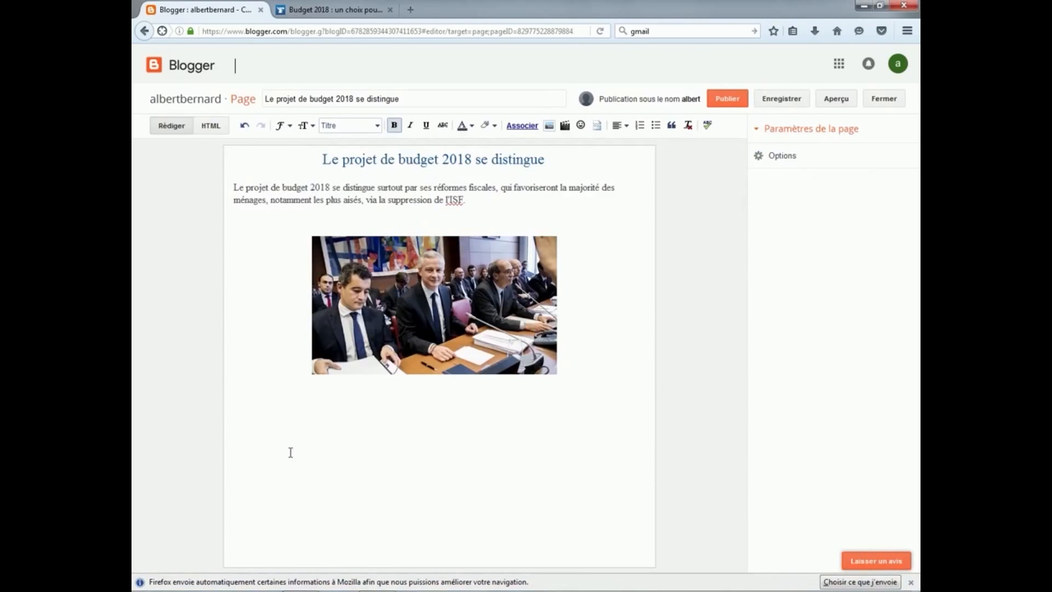
Step: Set the text color of the bold paragraph below the photo to dark grey
left_click_drag(234, 394, 592, 420)
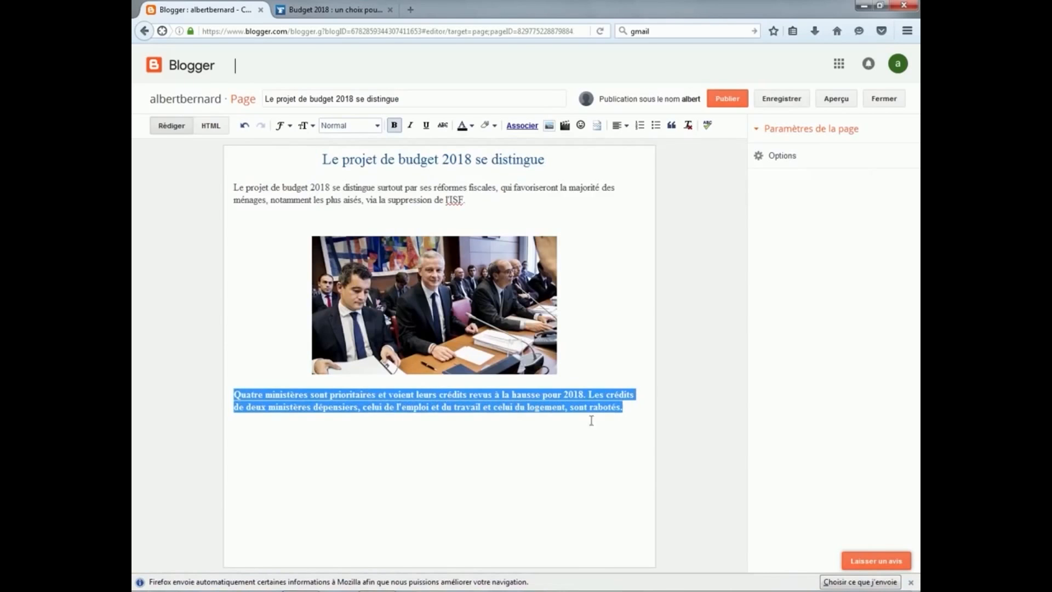
left_click(464, 125)
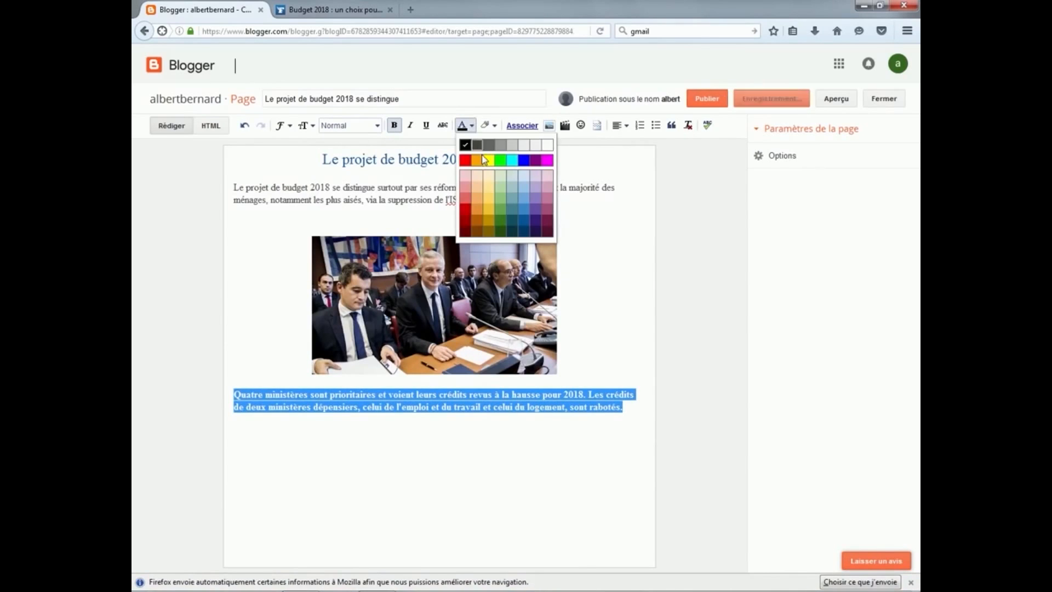
left_click(437, 465)
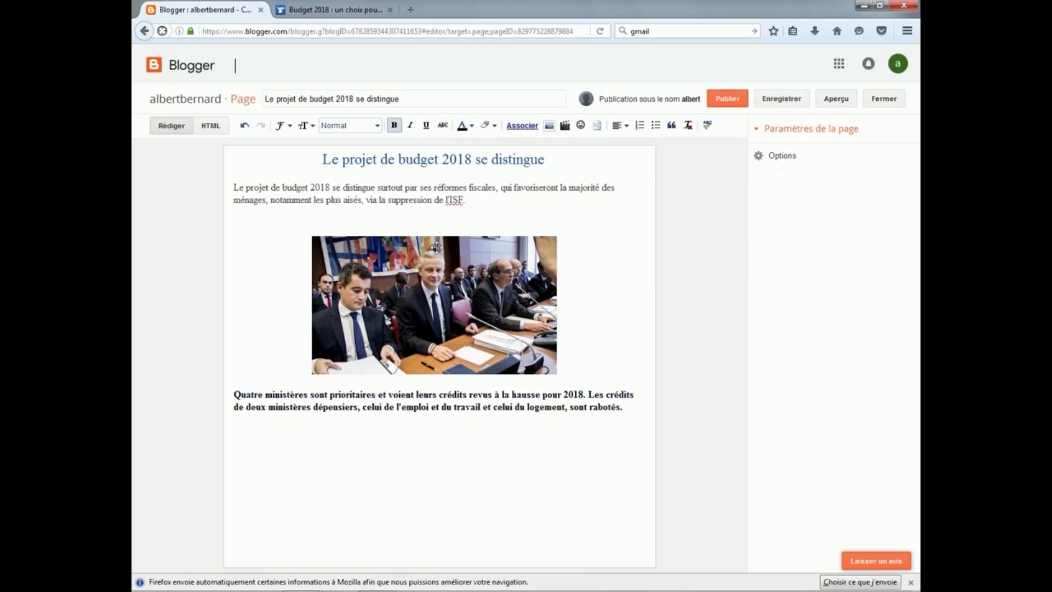
left_click_drag(234, 392, 629, 415)
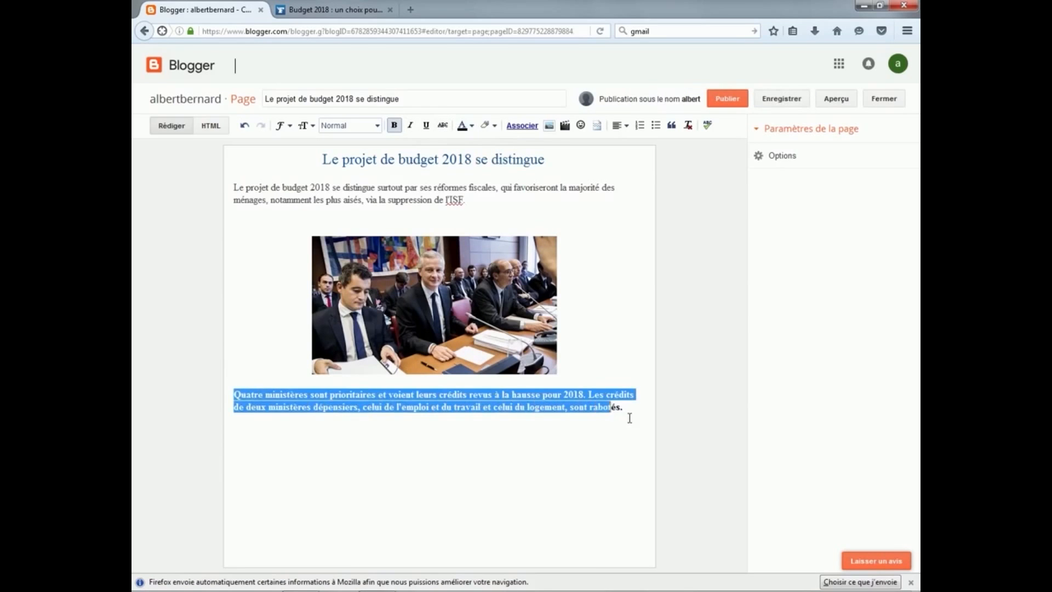
left_click(470, 128)
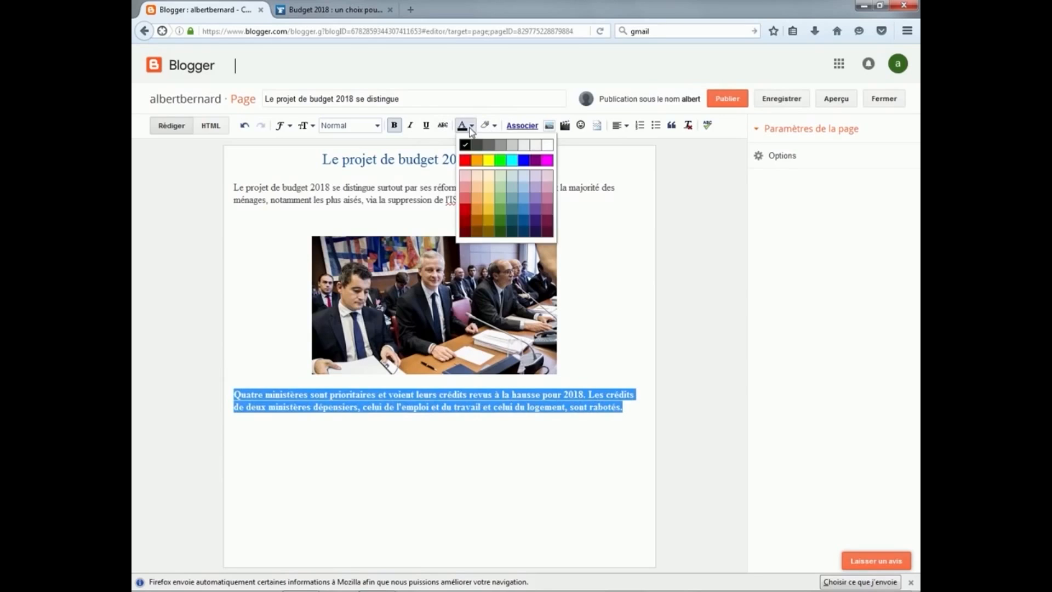
left_click(479, 146)
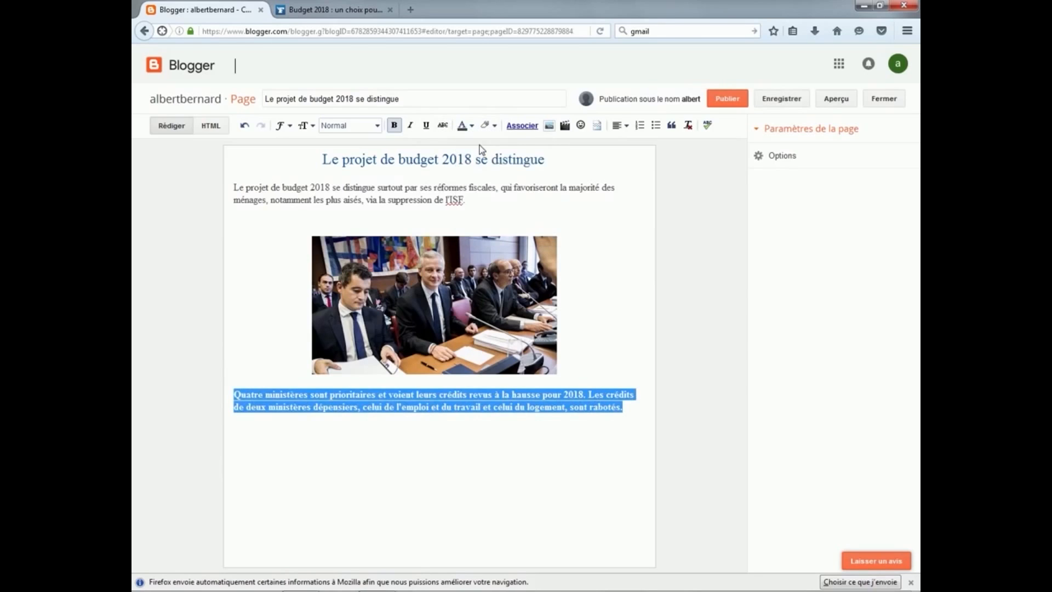
left_click(597, 315)
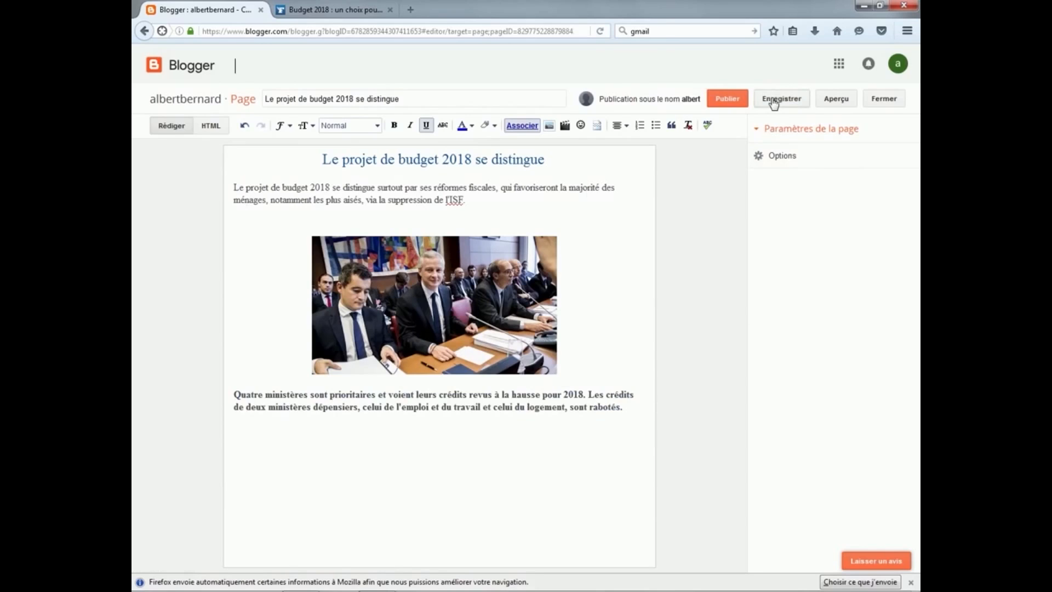
Step: Save and publish the page, and check the blog's article list and page list
left_click(774, 100)
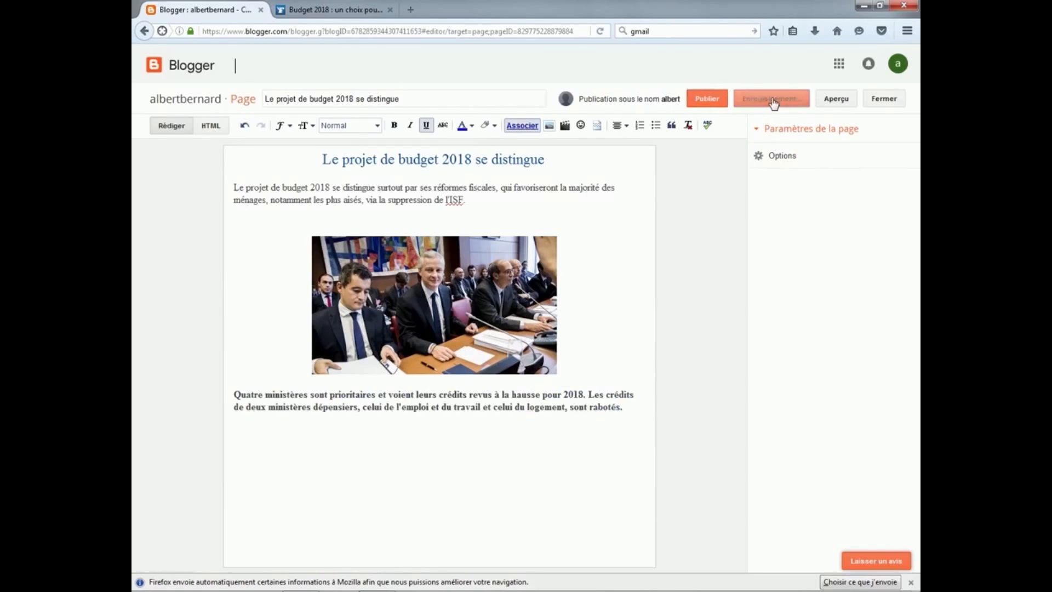
left_click(716, 101)
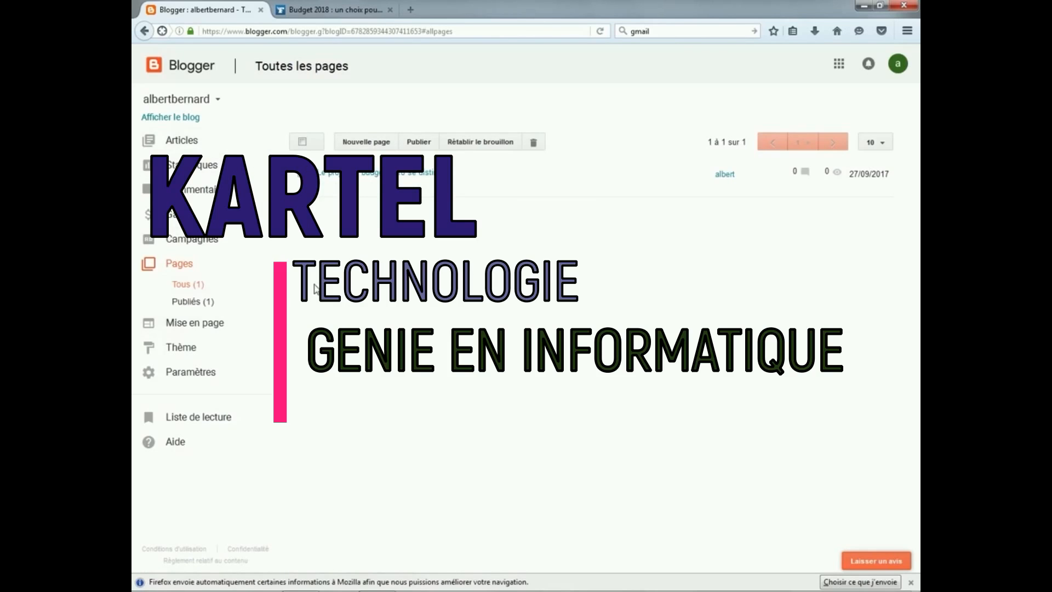
left_click(175, 144)
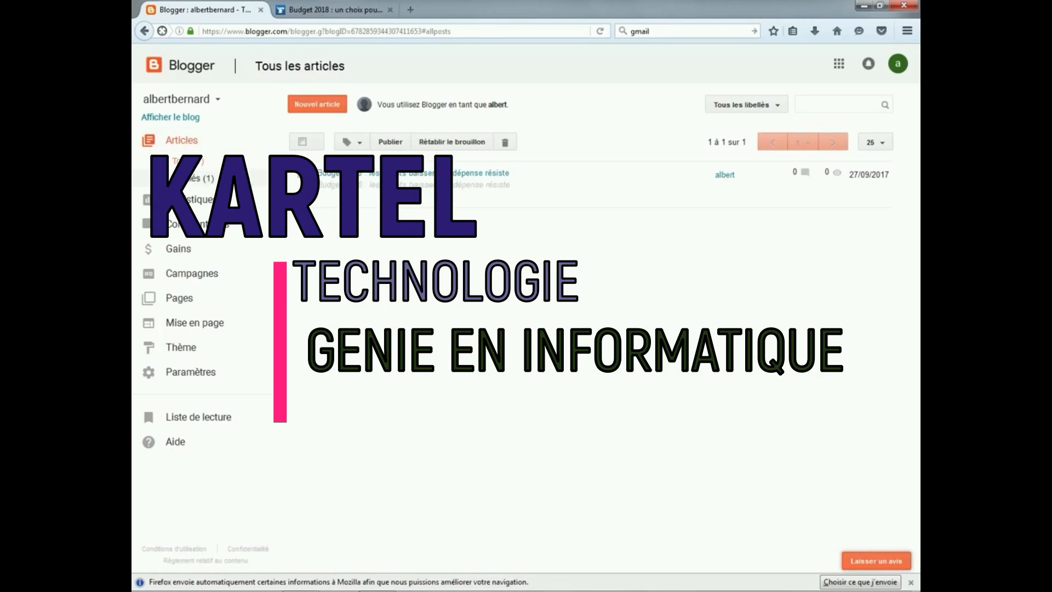
left_click(181, 300)
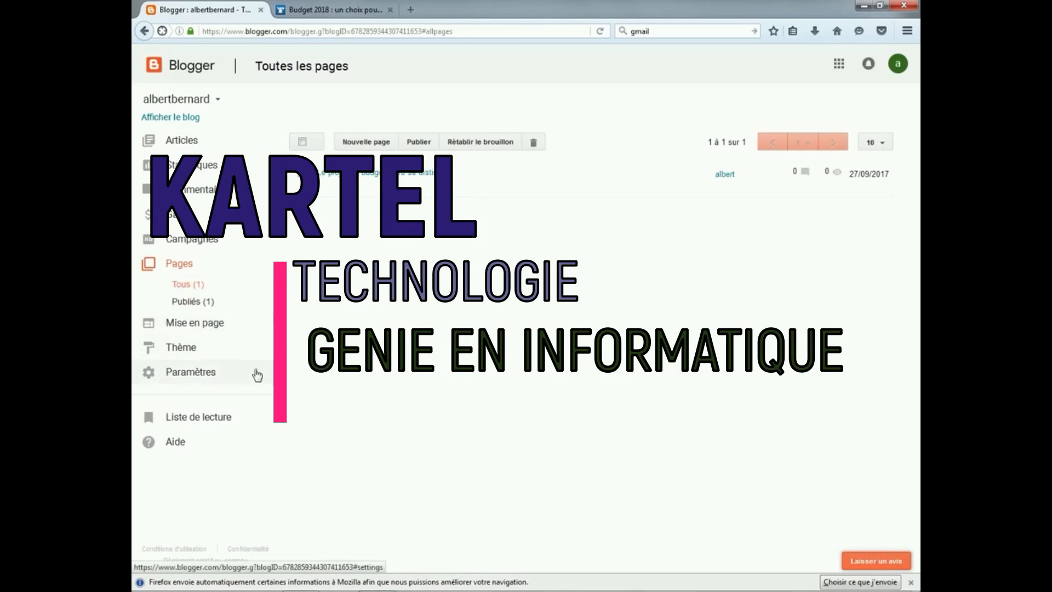
Step: Open the blog's layout and, in a separate tab, the live blog, and add the Recherche dans le blog gadget to sidebar-right-1
left_click(191, 329)
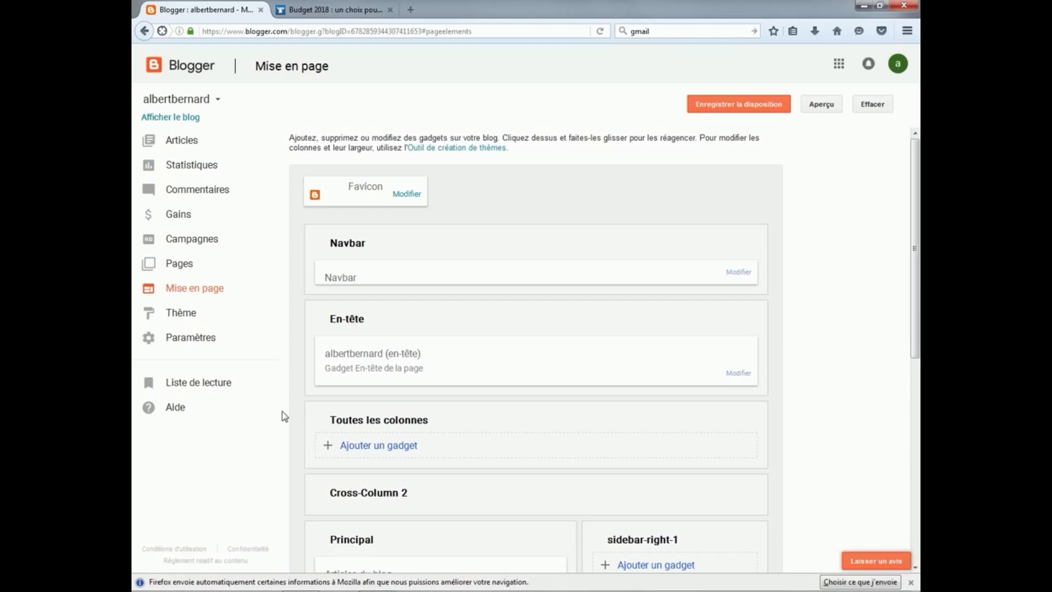
middle_click(171, 117)
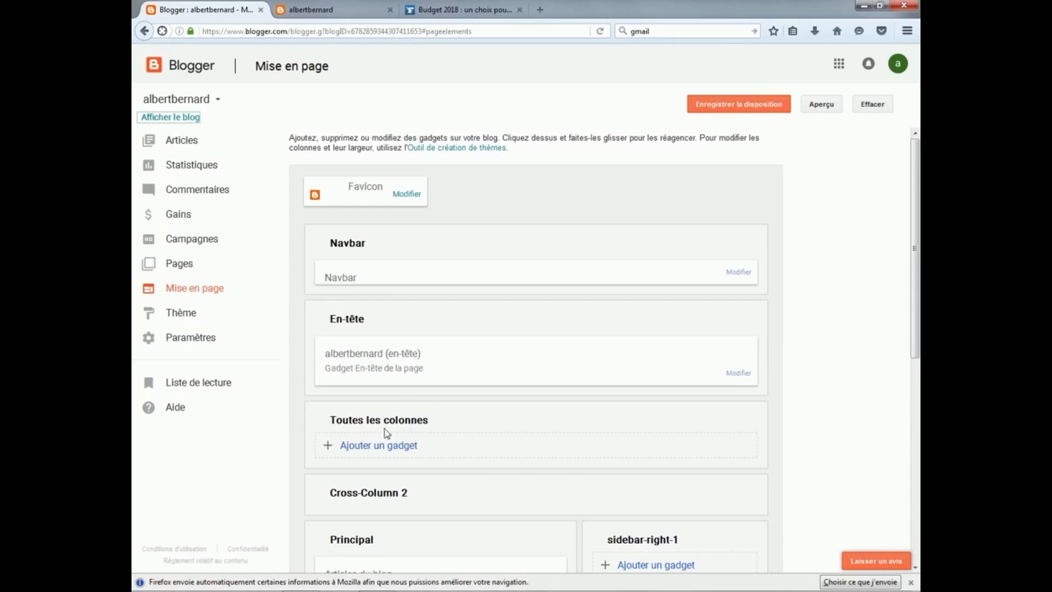
scroll(685, 343, "down", 3)
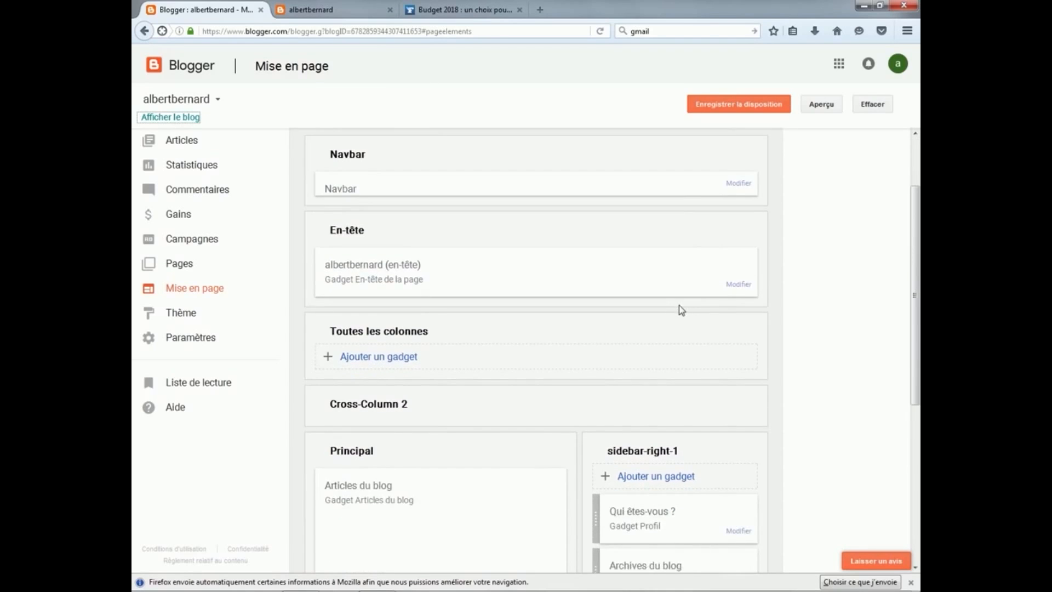
scroll(679, 307, "down", 3)
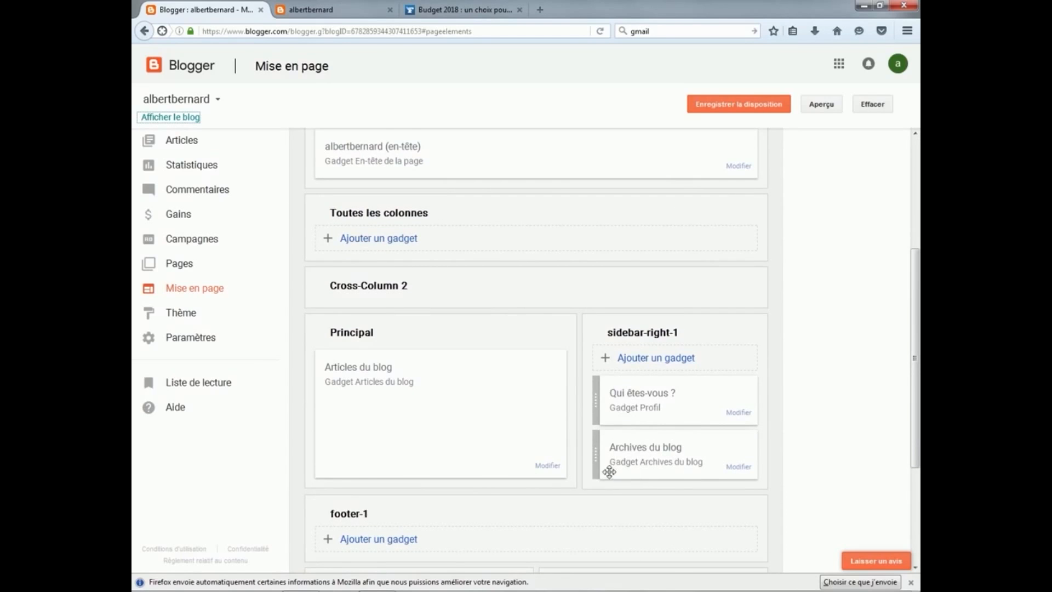
scroll(583, 399, "down", 3)
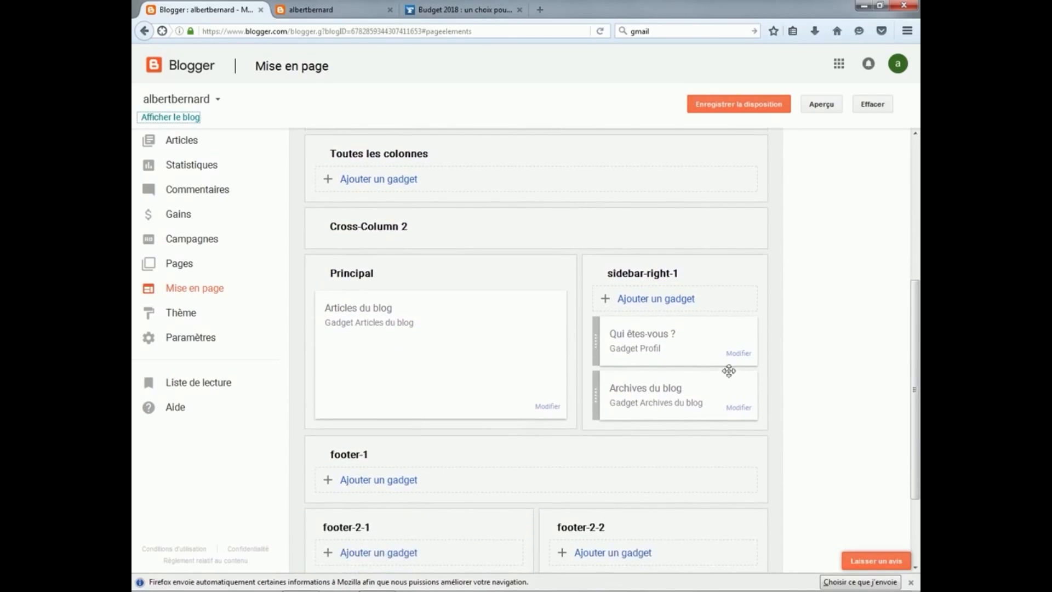
scroll(581, 324, "down", 1)
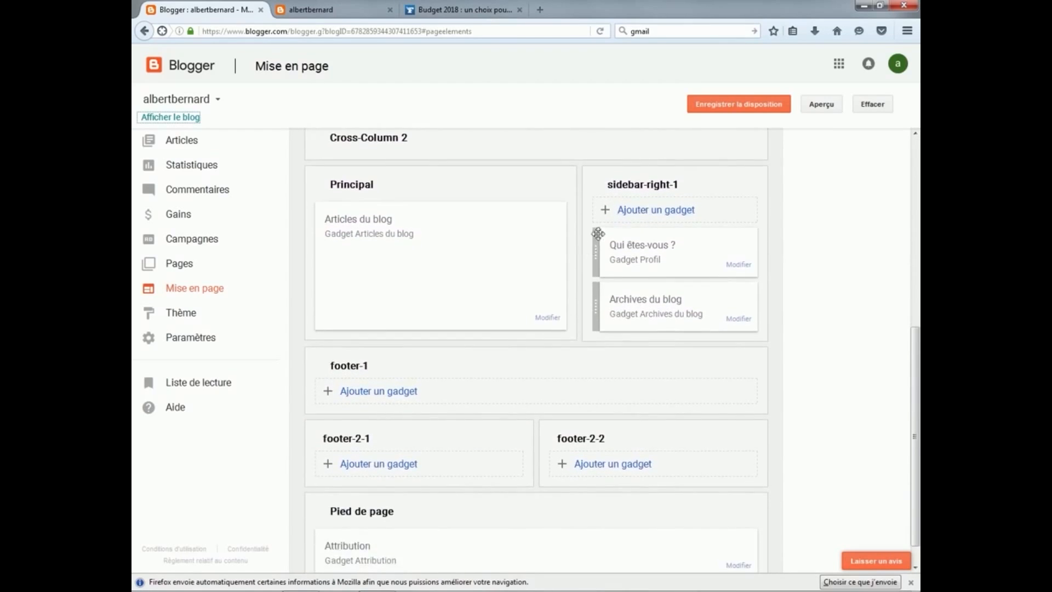
left_click(626, 212)
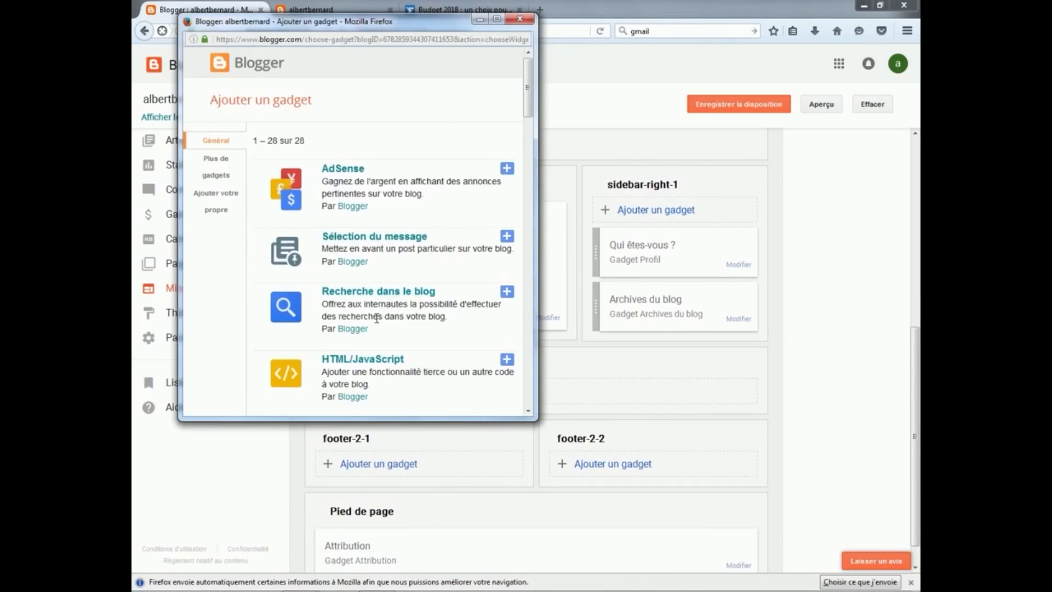
left_click(503, 295)
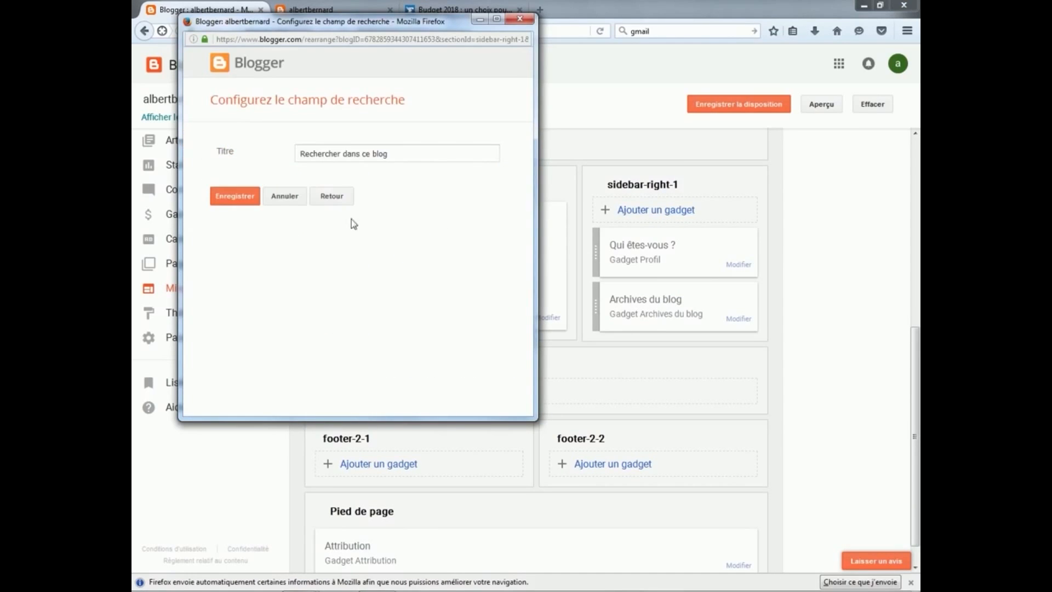
left_click(222, 203)
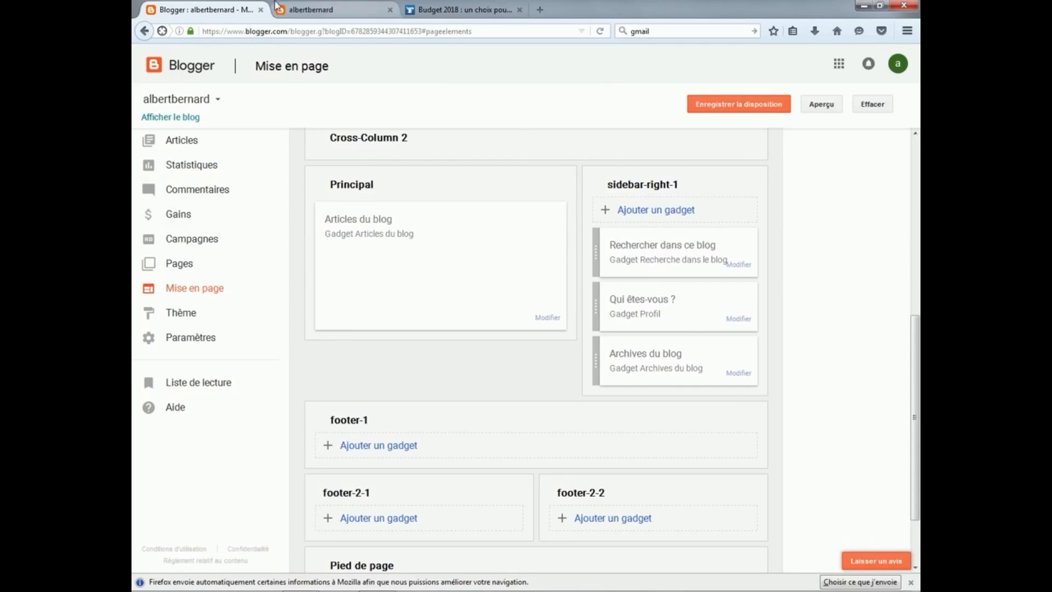
Step: Close the outdated blog view, reopen the live blog to check the search gadget in its sidebar, and return to the layout
left_click(308, 8)
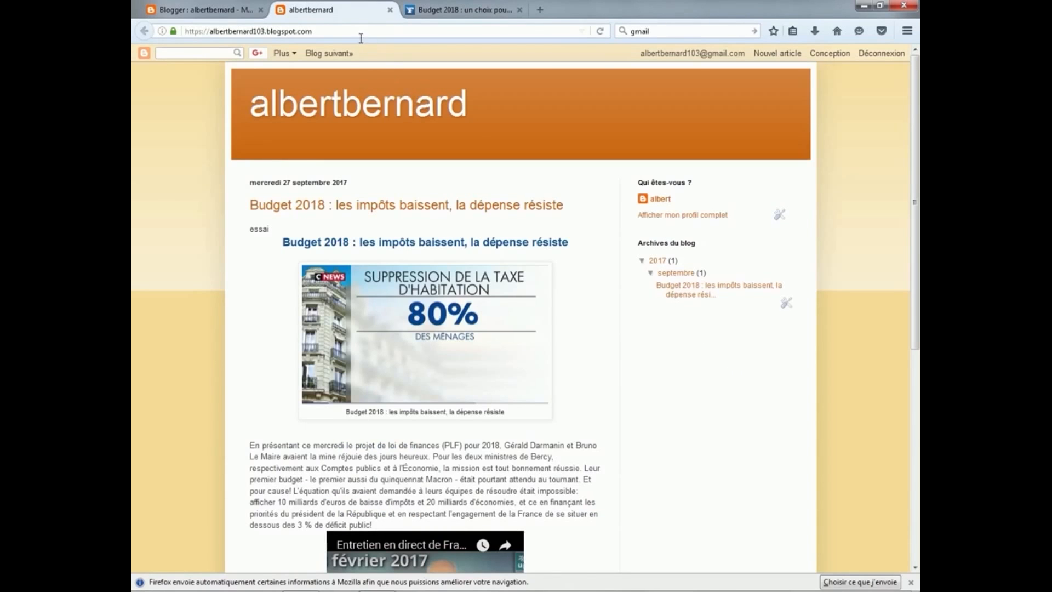
left_click(390, 10)
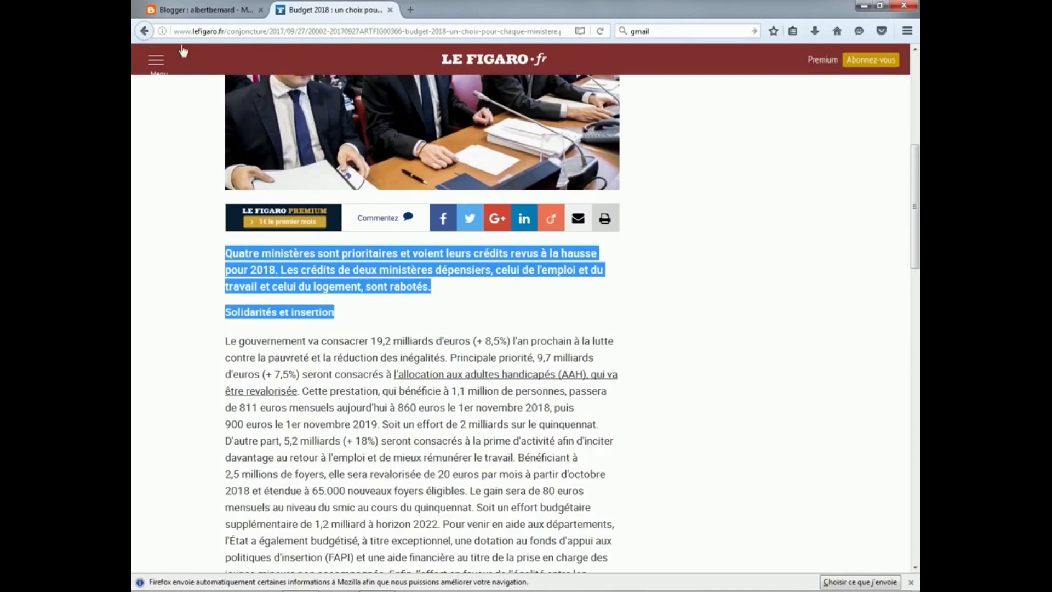
left_click(191, 11)
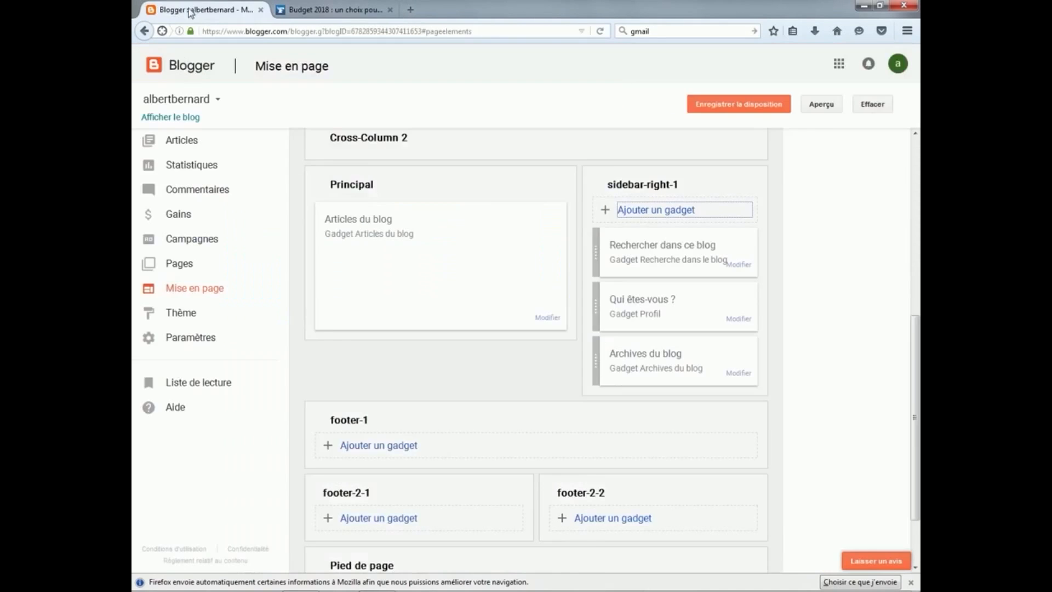
left_click(165, 118)
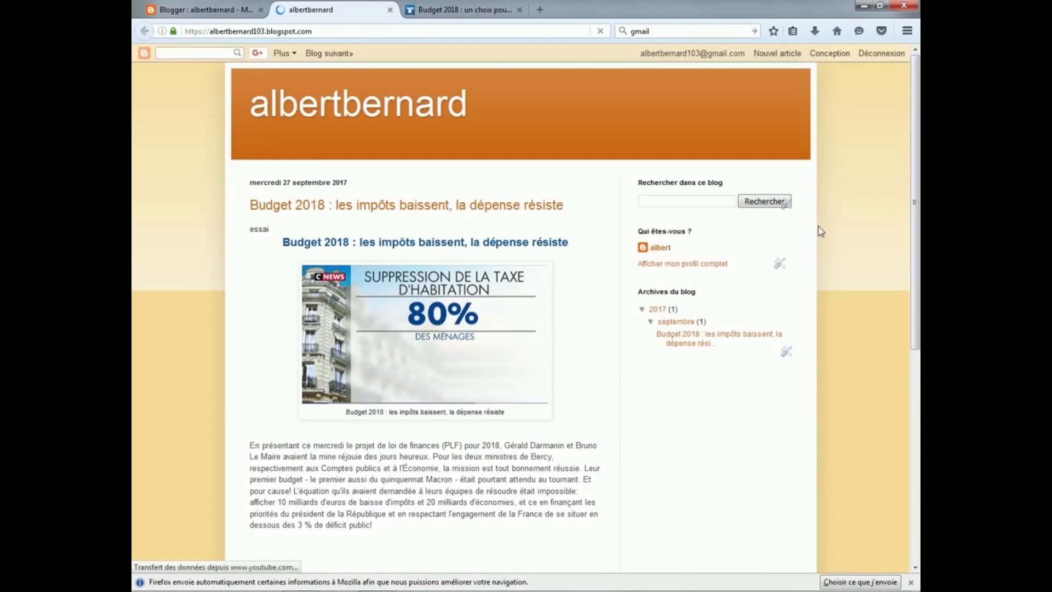
left_click(183, 6)
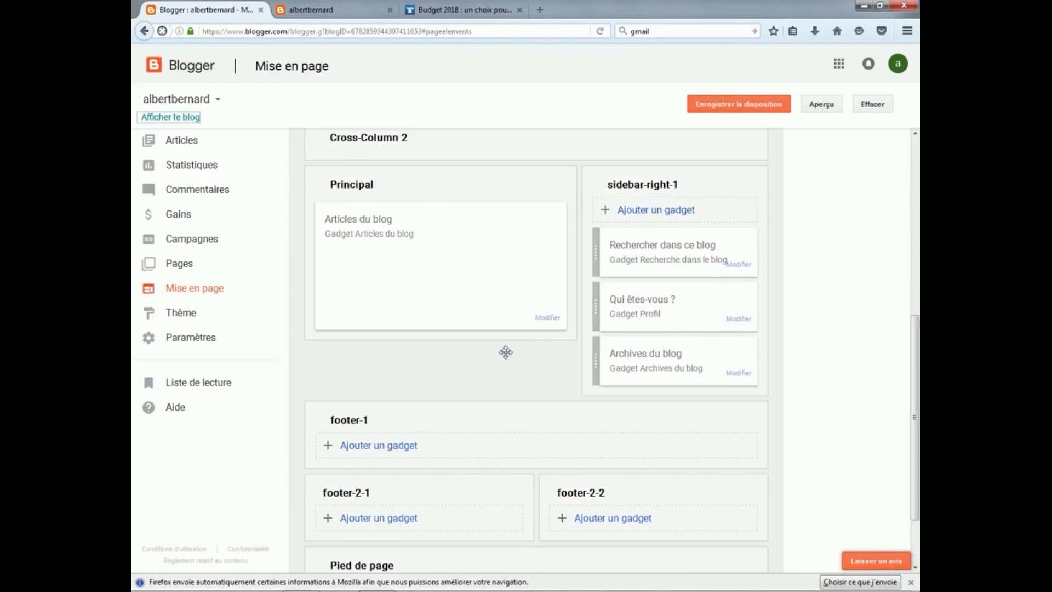
Step: Choose the Pages gadget from the general gadget list for the sidebar-right-1 section
scroll(402, 311, "down", 3)
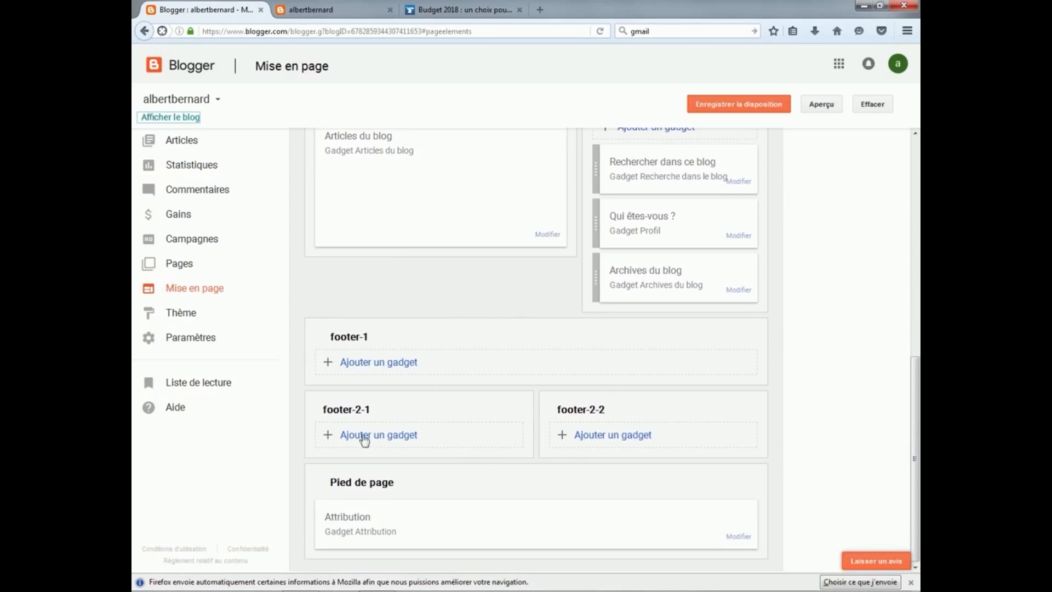
scroll(667, 296, "up", 2)
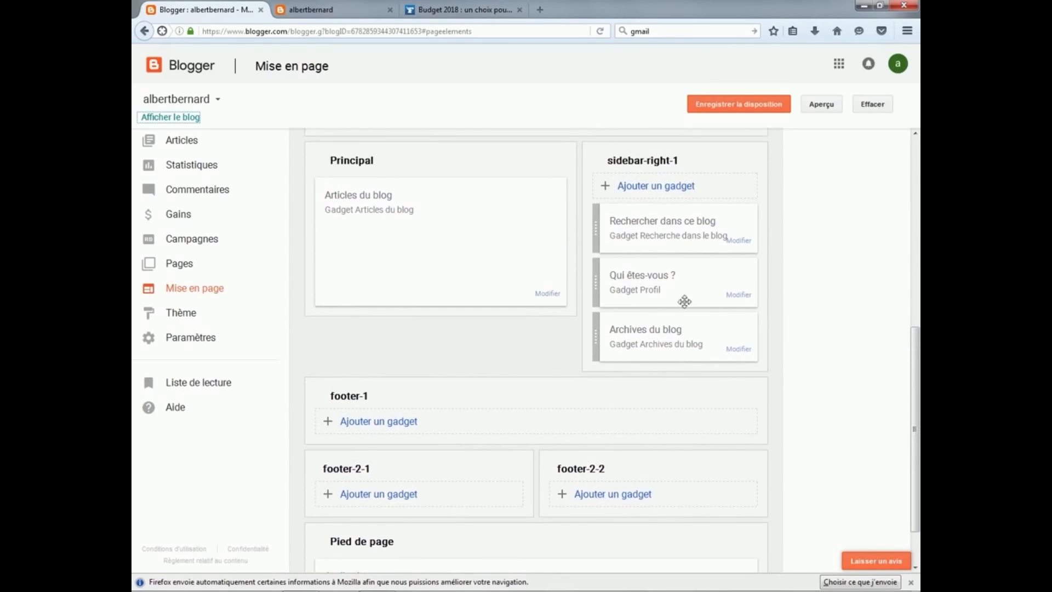
scroll(675, 383, "down", 2)
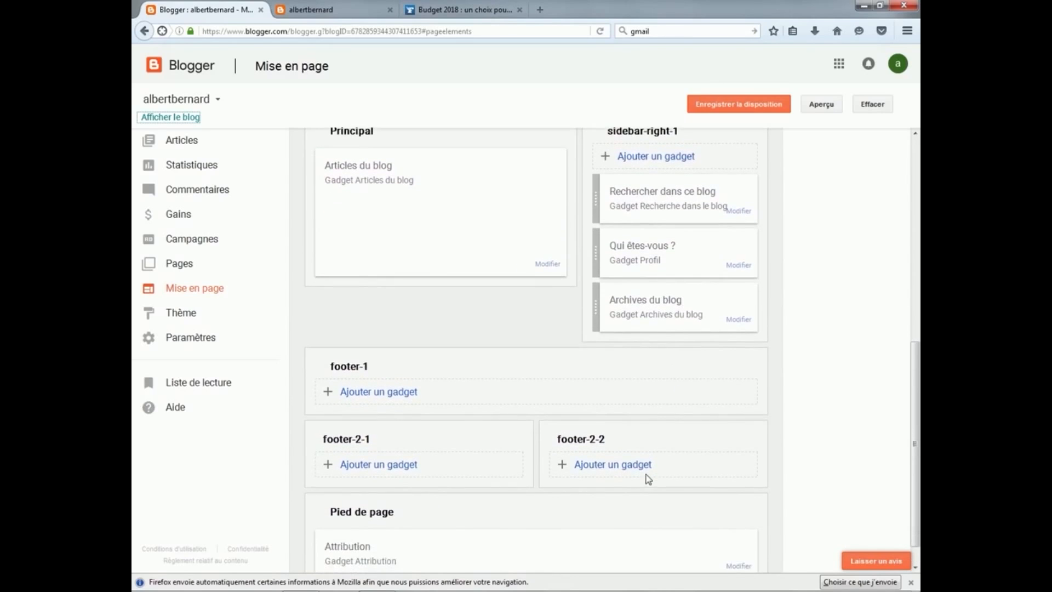
scroll(615, 370, "up", 2)
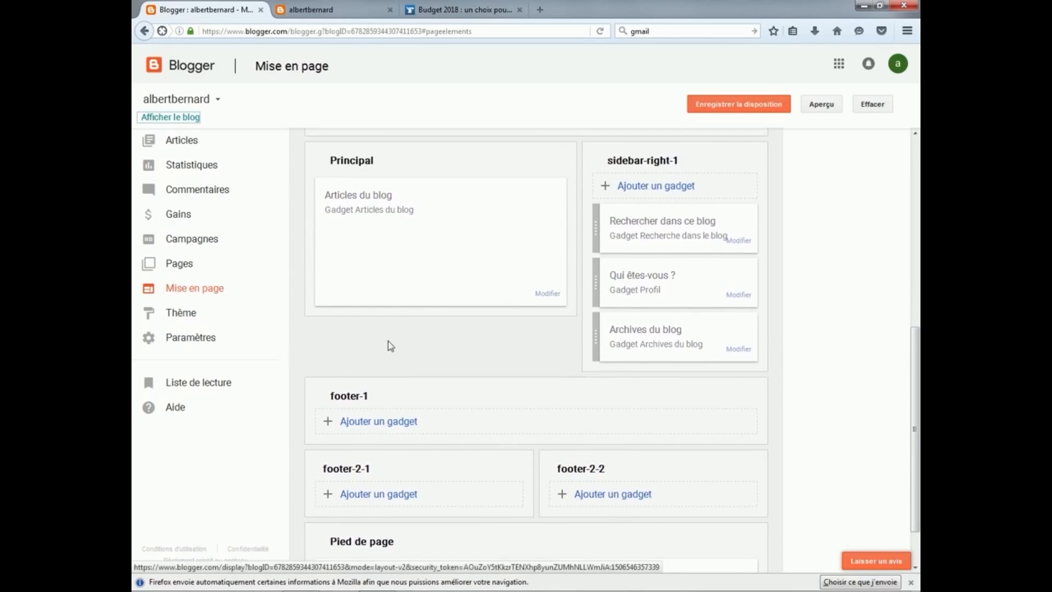
scroll(437, 272, "up", 3)
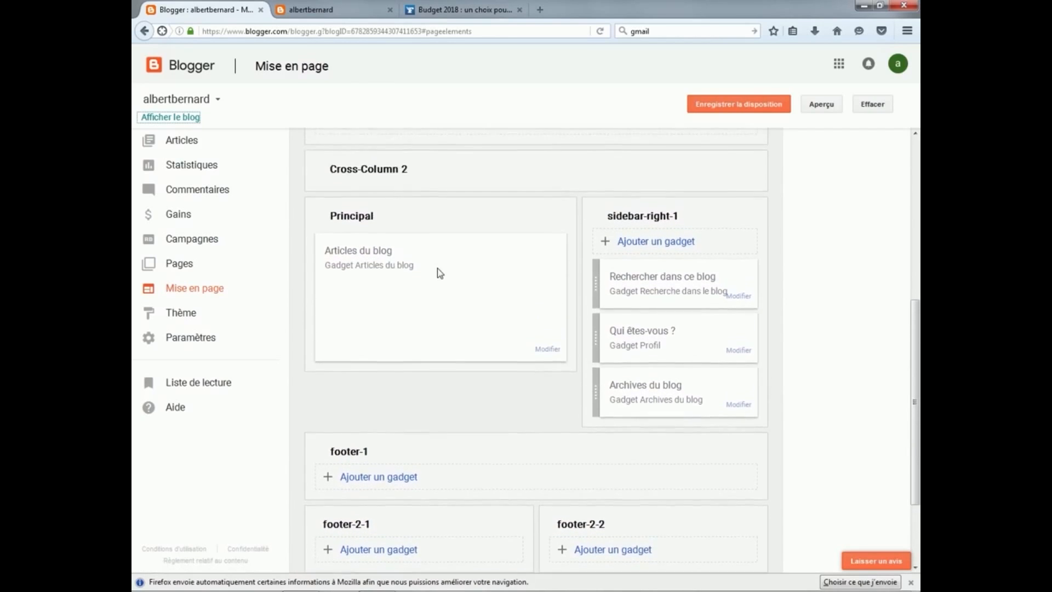
scroll(438, 273, "up", 1)
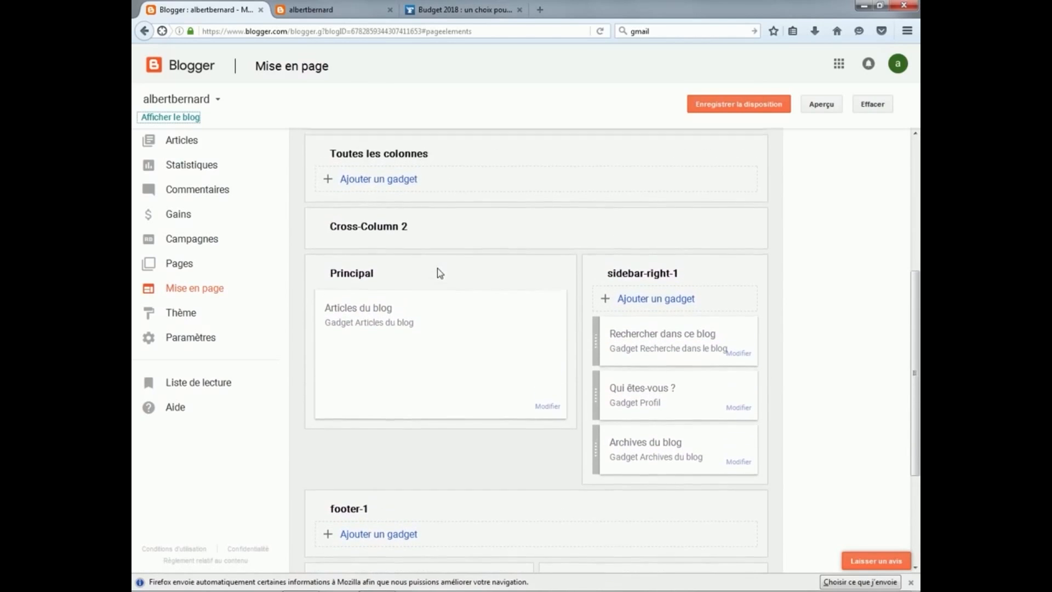
left_click(664, 311)
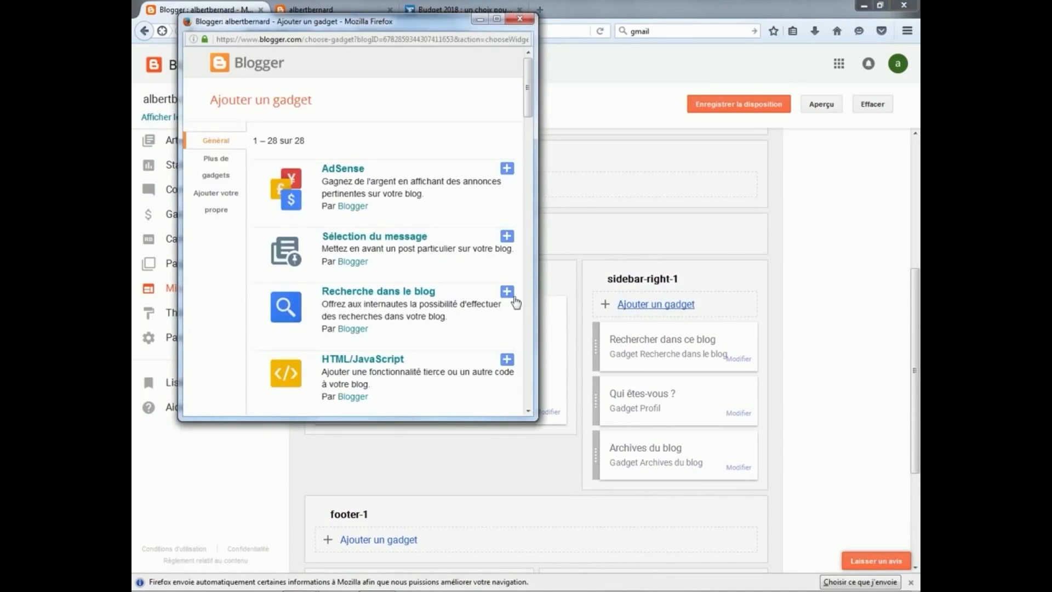
scroll(481, 301, "down", 3)
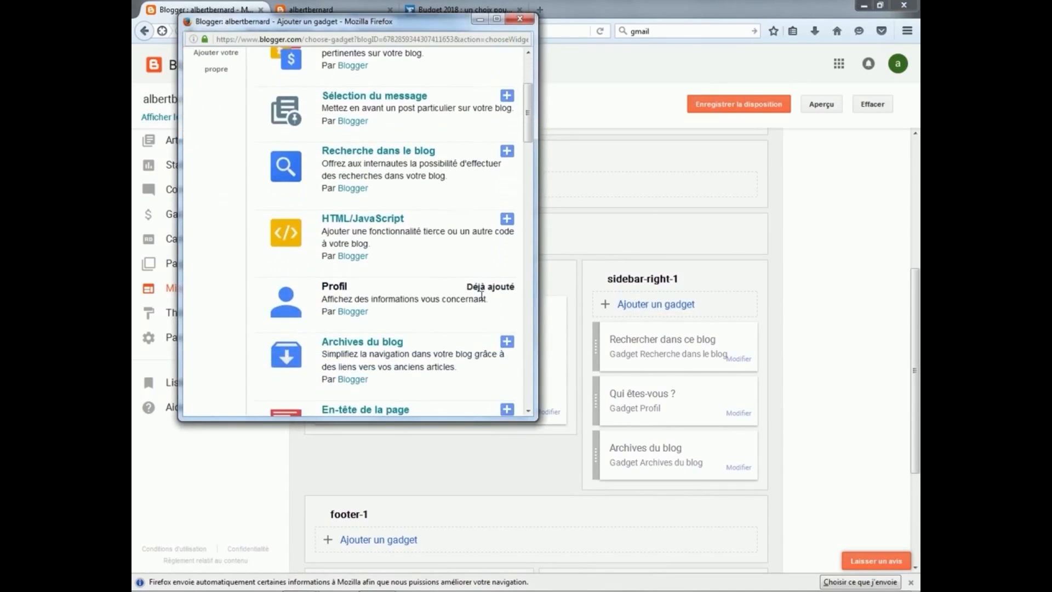
scroll(472, 338, "down", 3)
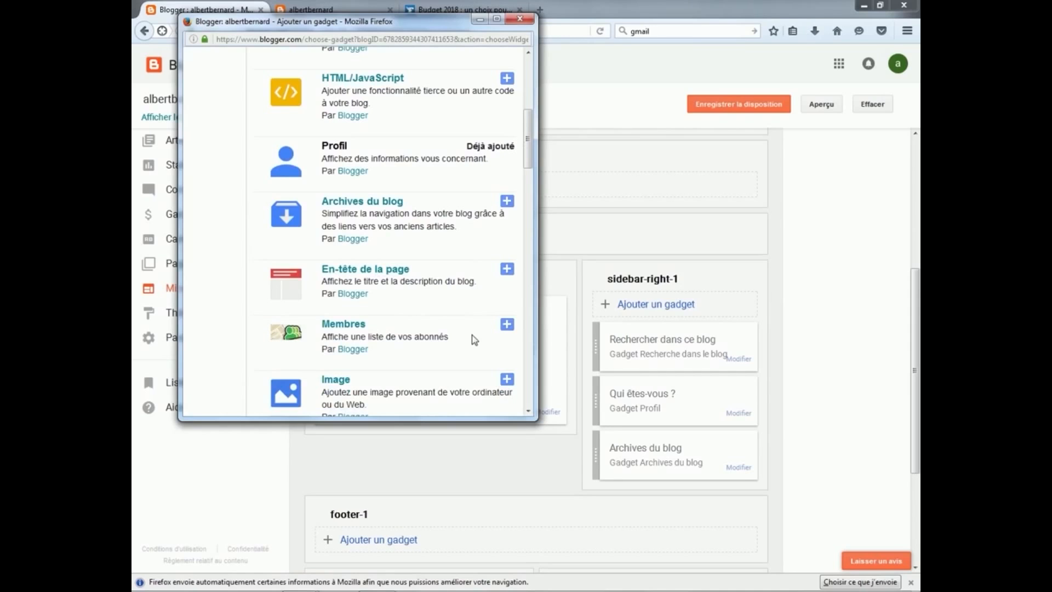
scroll(472, 335, "down", 2)
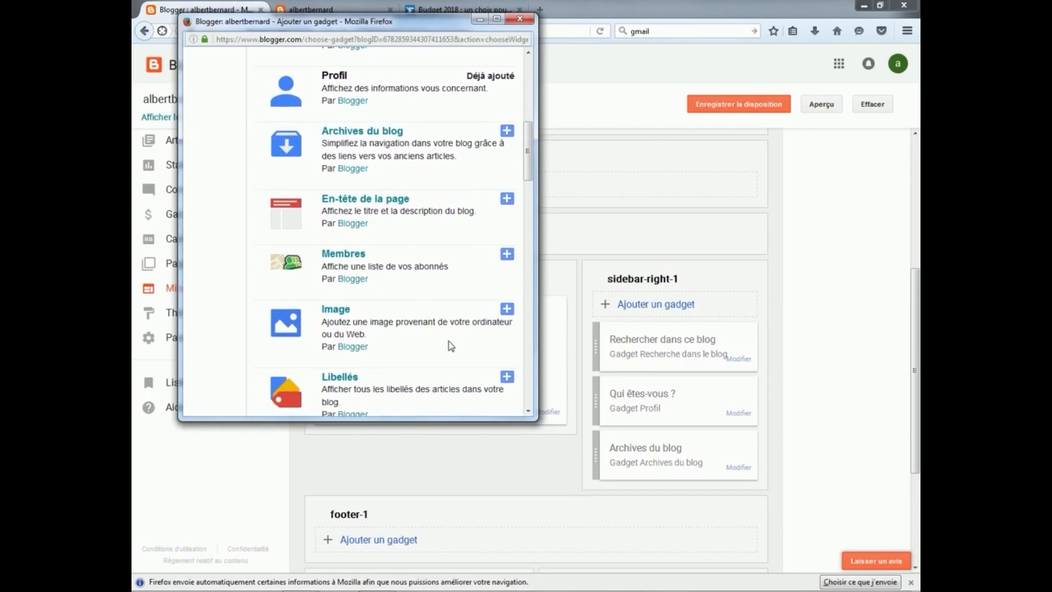
scroll(447, 341, "down", 3)
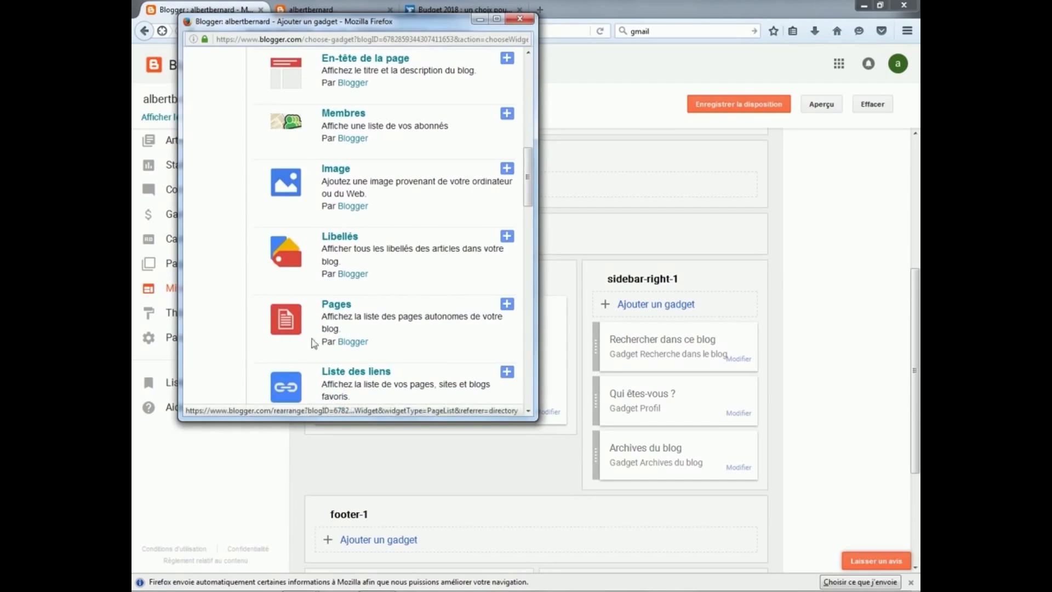
left_click(507, 305)
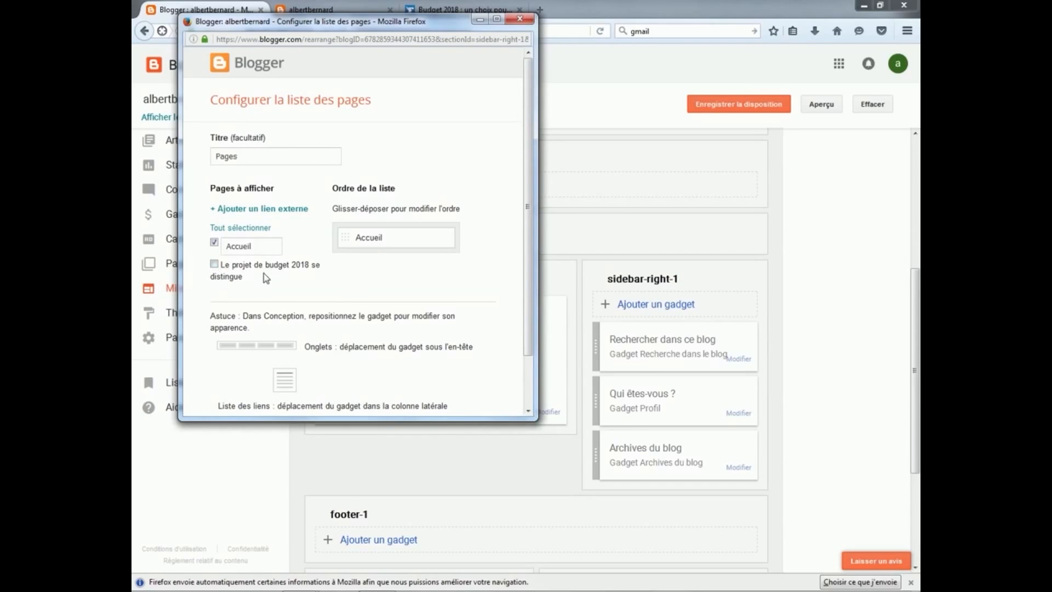
Step: Include the page "Le projet de budget 2018 se distingue" in the Pages gadget's list and save the gadget
left_click(214, 265)
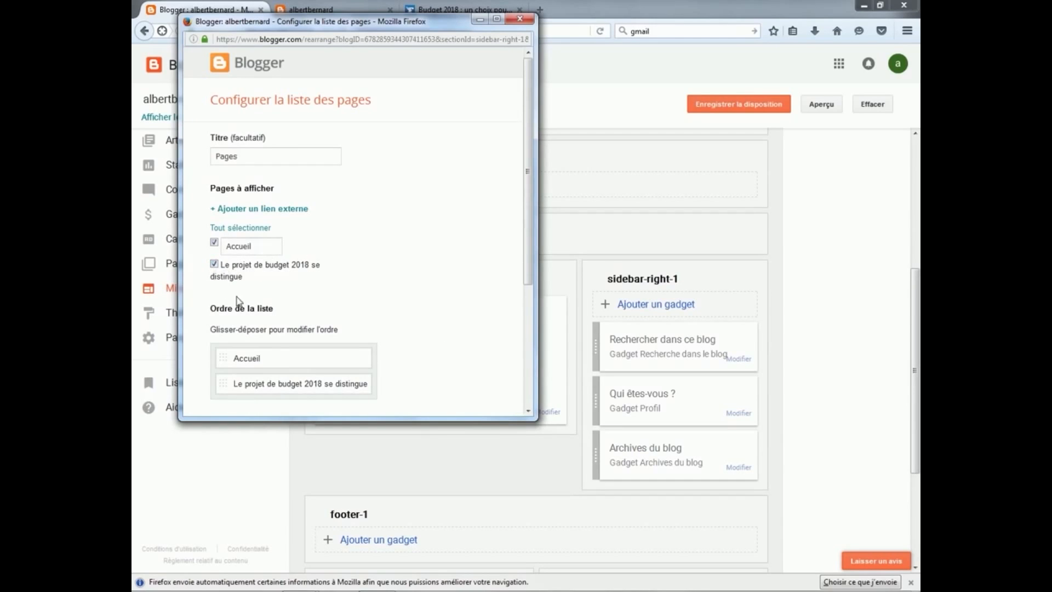
scroll(422, 282, "down", 3)
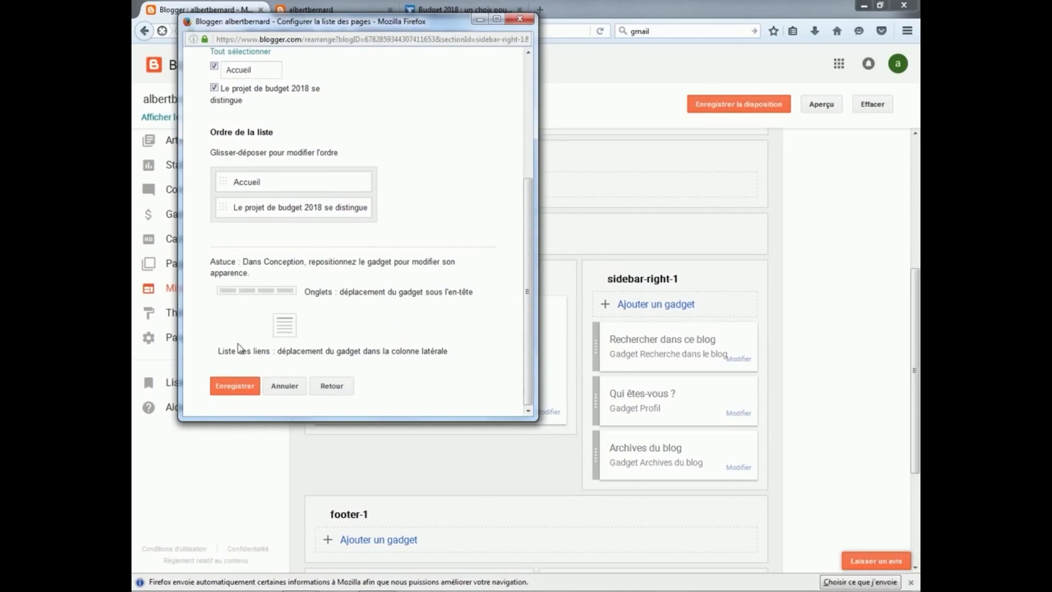
left_click(234, 386)
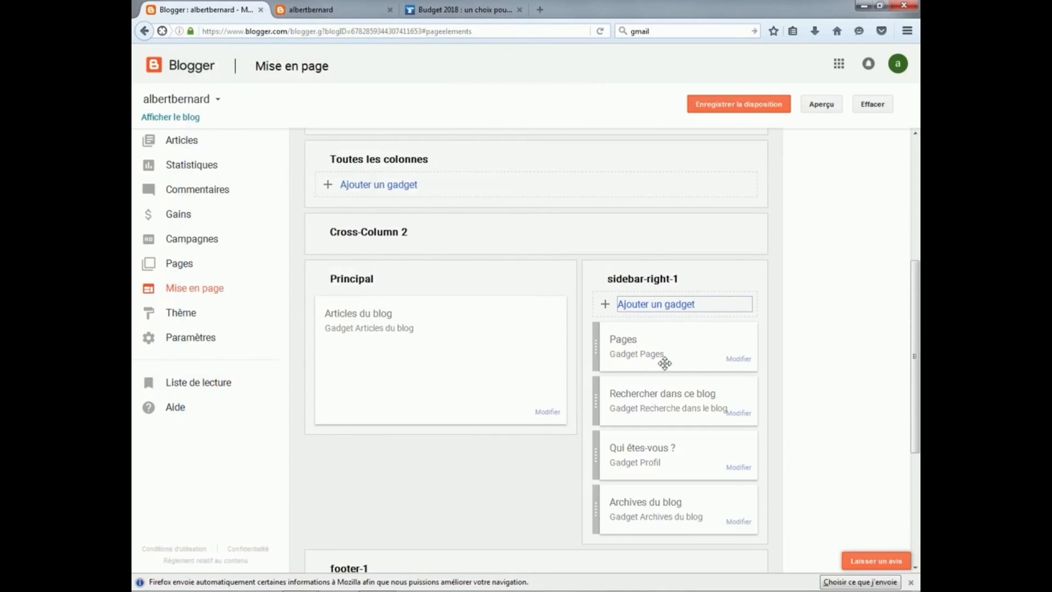
Step: Reopen the live blog to check the Pages gadget in the sidebar, and close it again
left_click(390, 10)
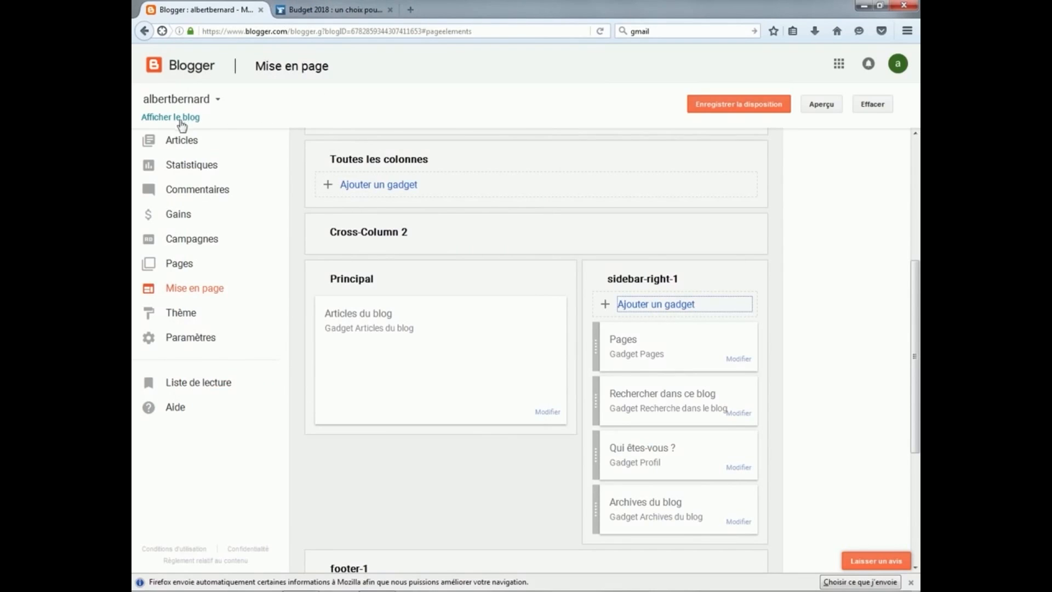
left_click(182, 119)
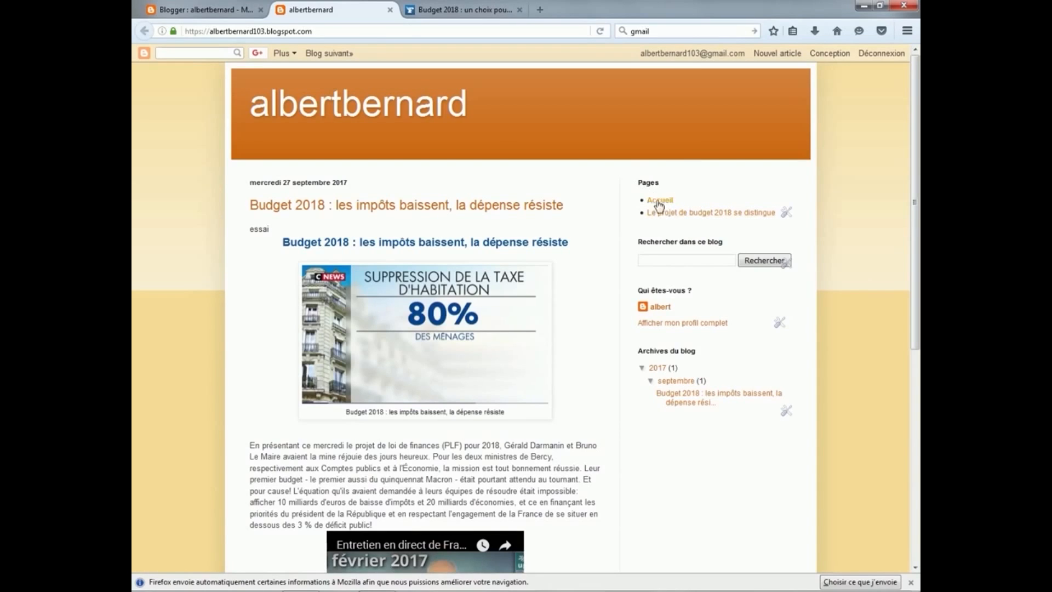
left_click(389, 9)
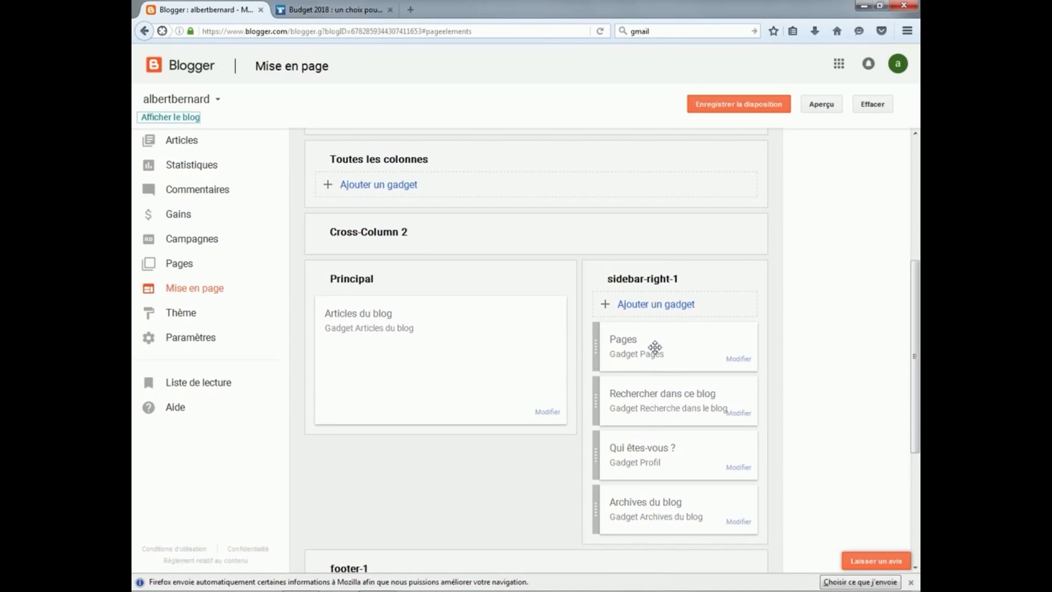
Step: Move the Pages gadget from sidebar-right-1 to Cross-Column 2, save the layout, and view the live blog
left_click_drag(661, 346, 428, 242)
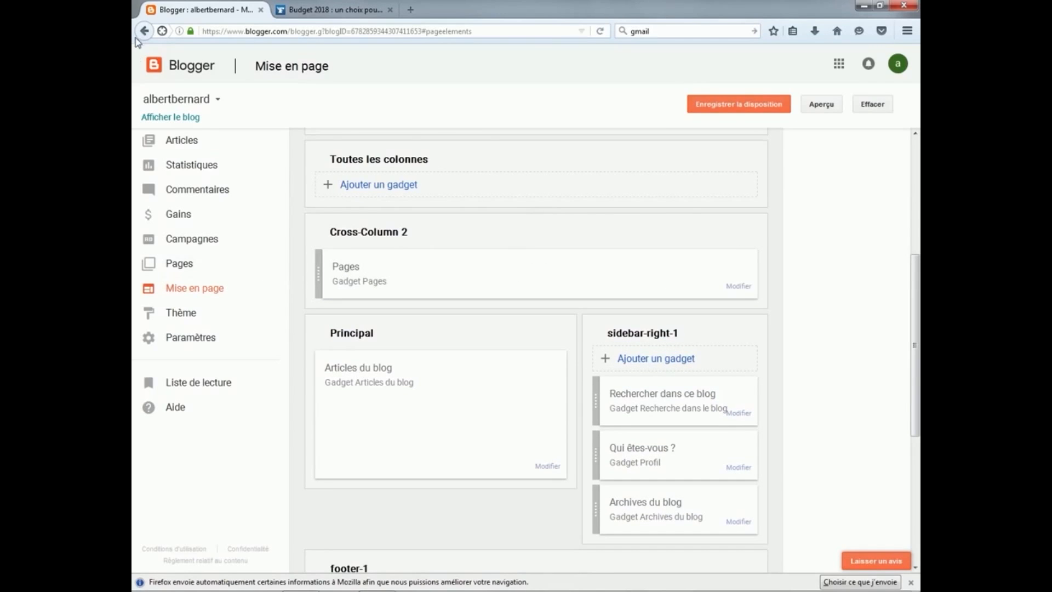
left_click(752, 104)
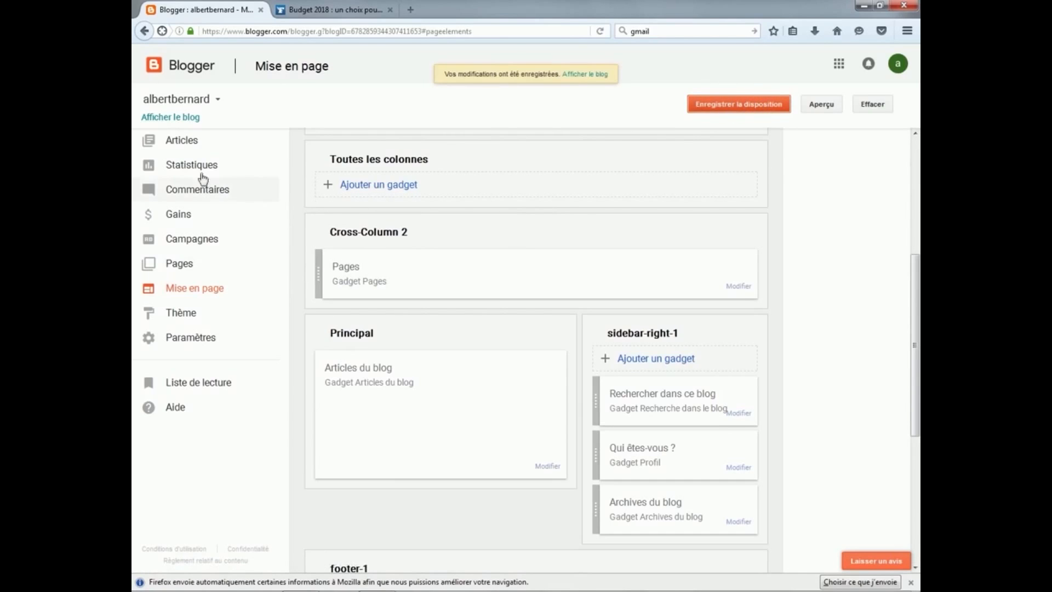
left_click(190, 119)
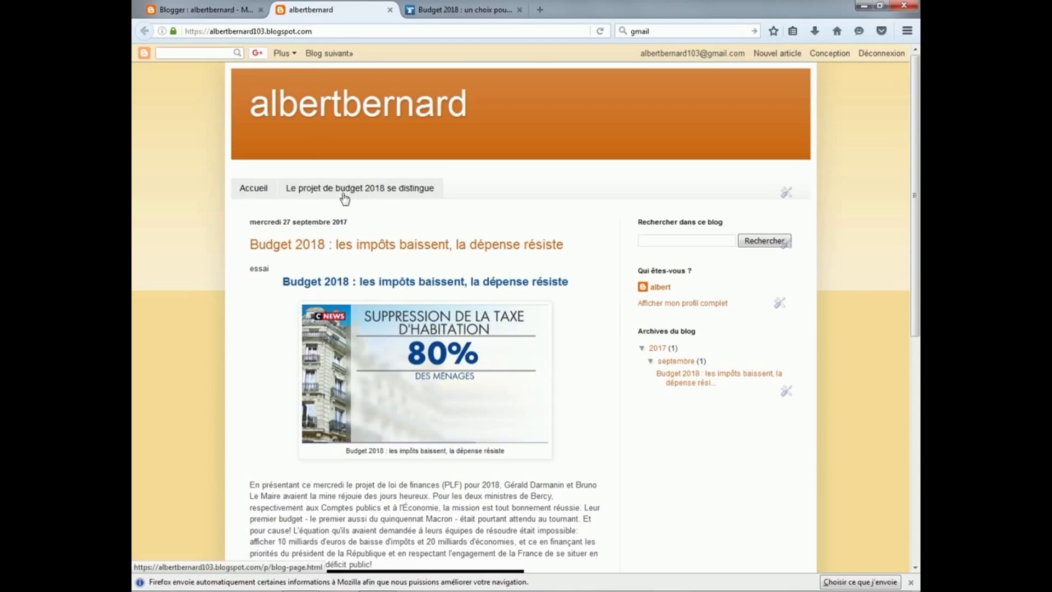
left_click(389, 10)
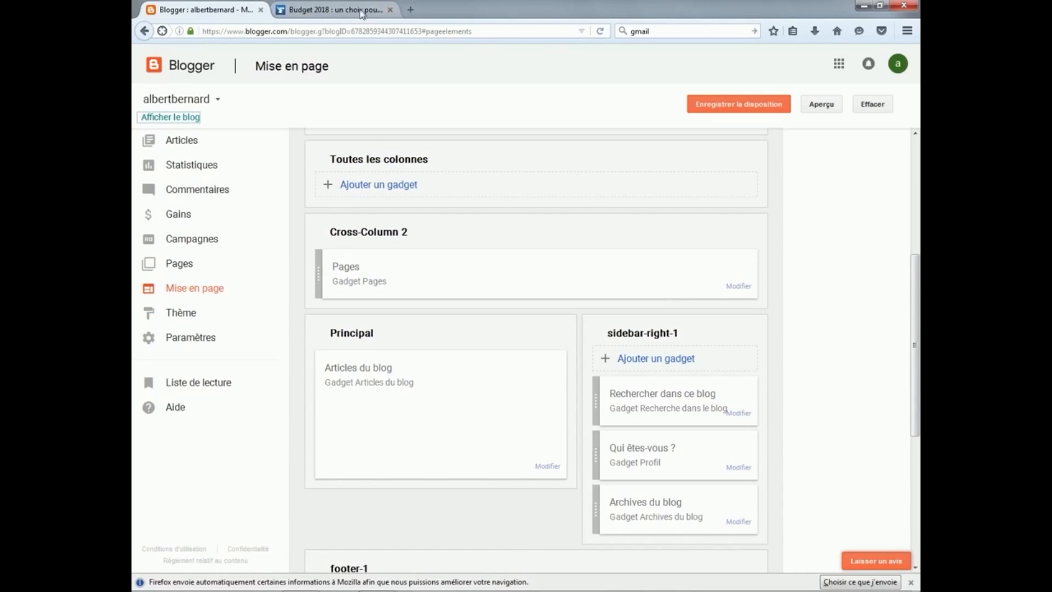
left_click(174, 117)
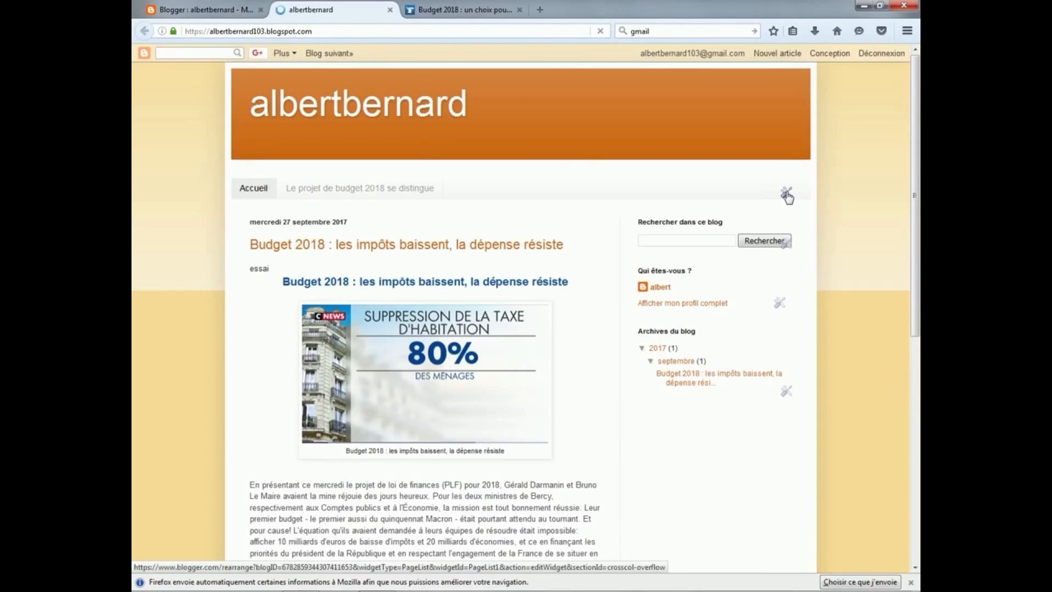
left_click(787, 193)
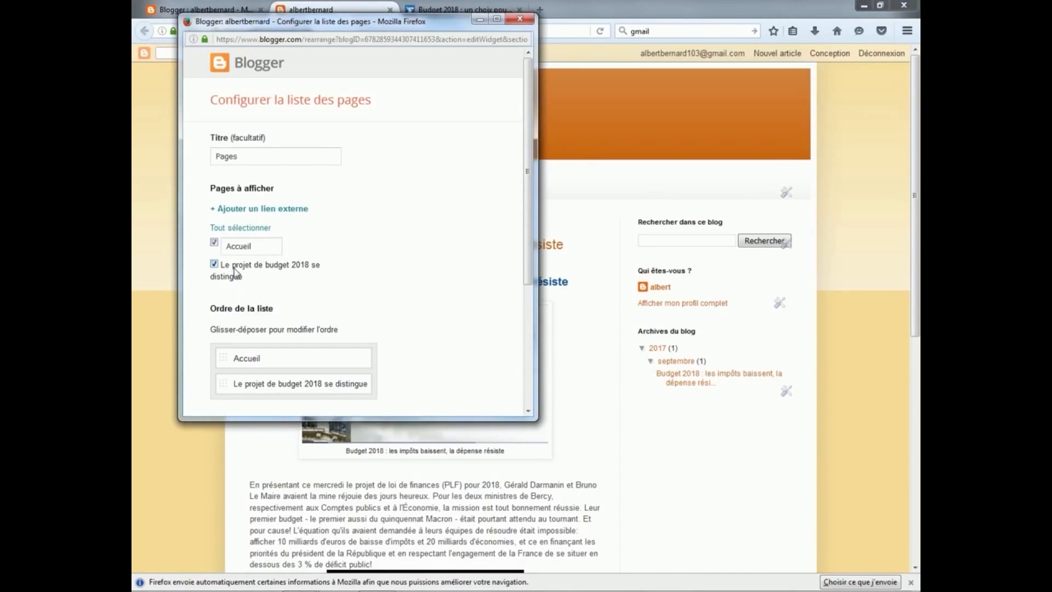
left_click(235, 270)
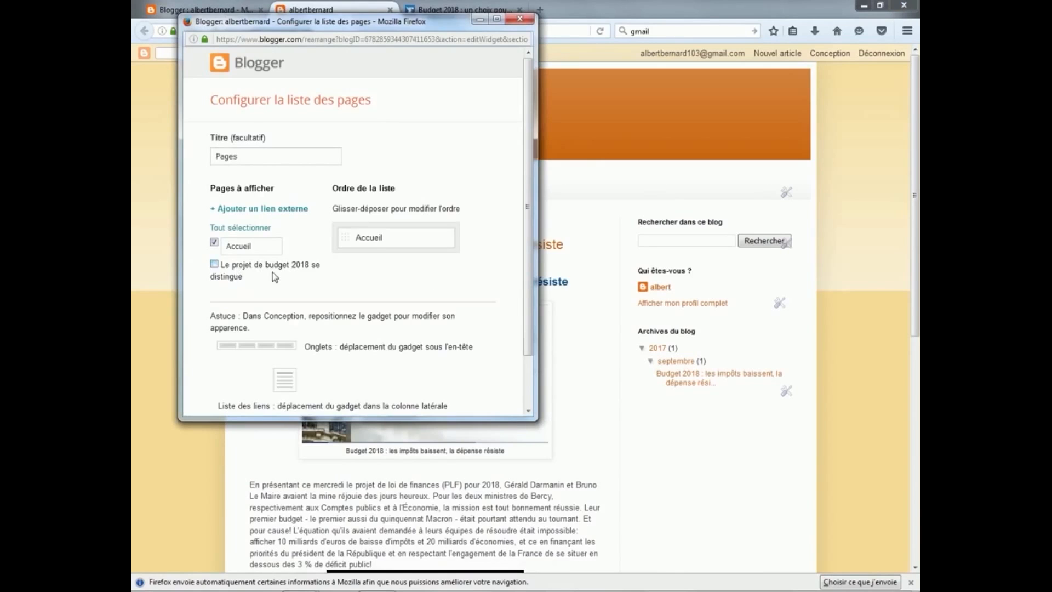
left_click(304, 268)
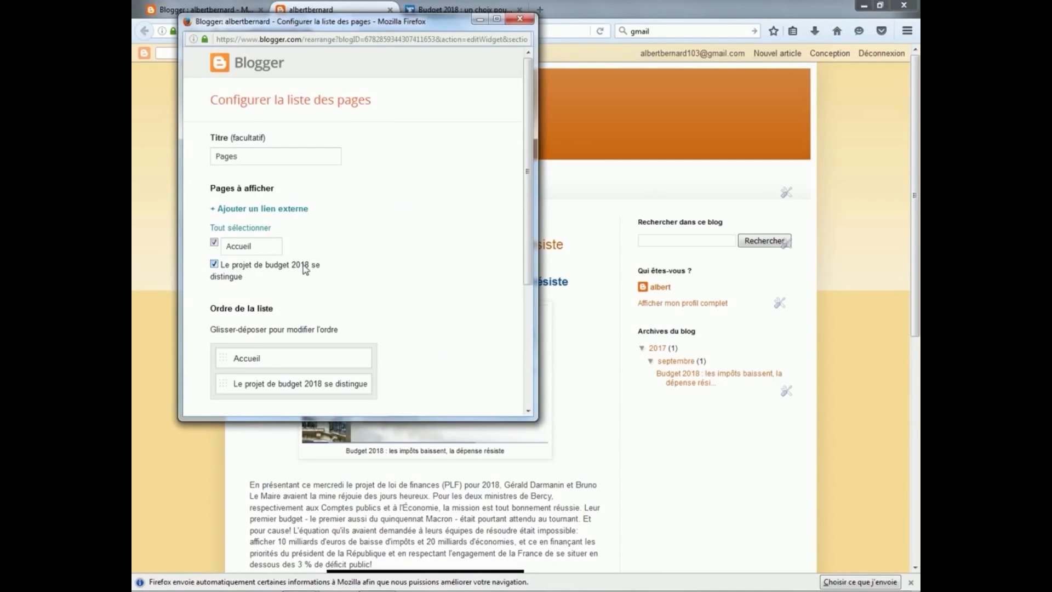
left_click(219, 280)
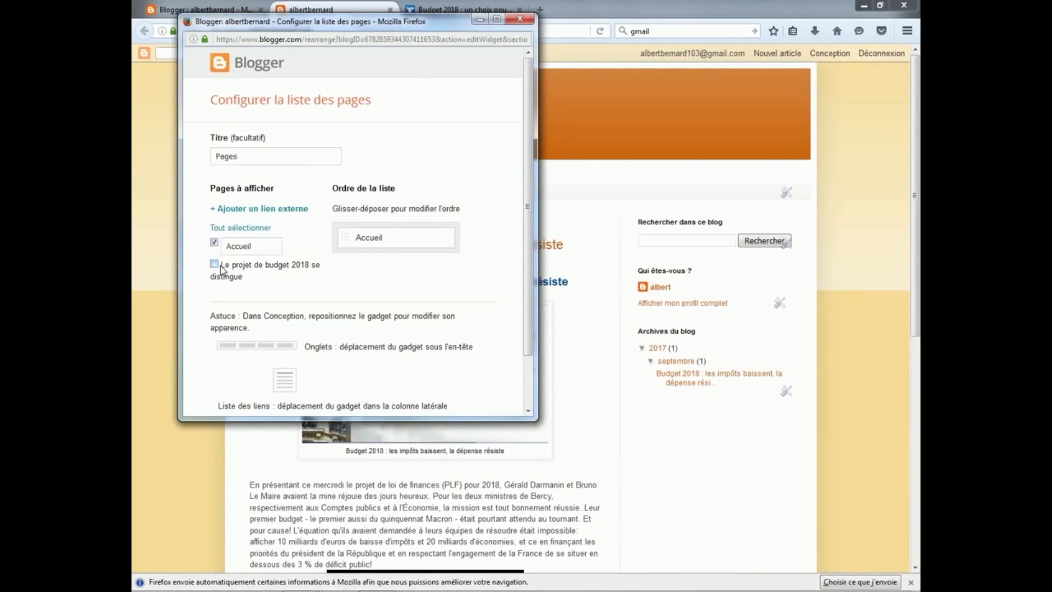
left_click(516, 19)
left_click(180, 10)
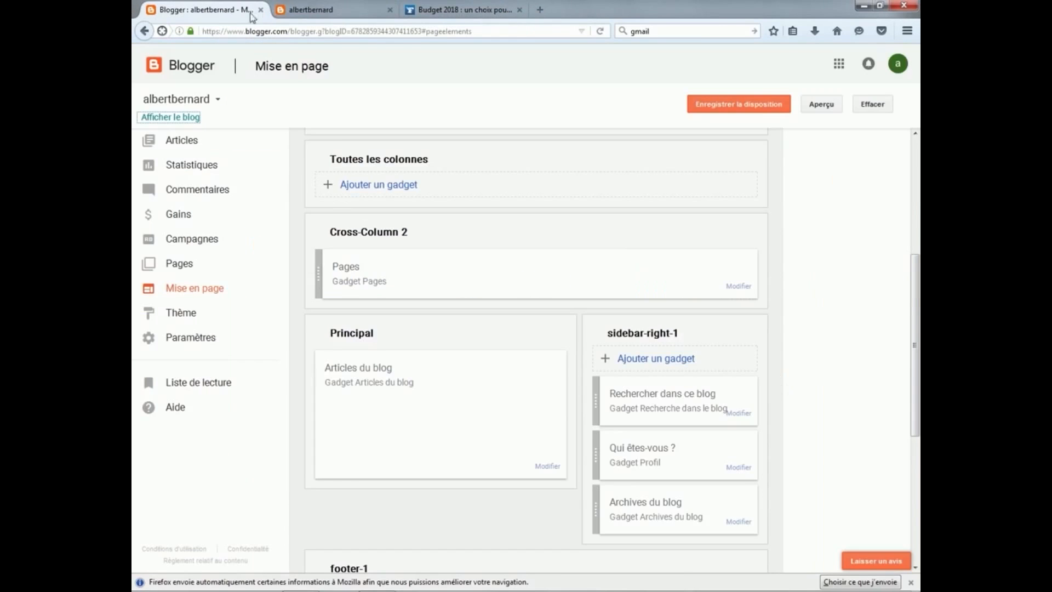
left_click(390, 10)
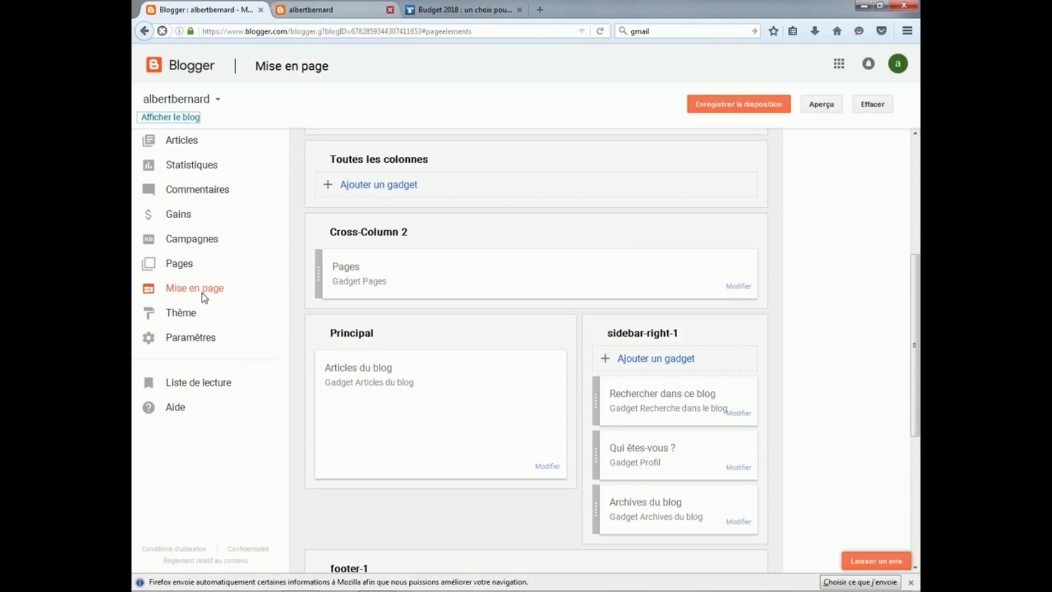
Step: Edit the page "Le projet de budget 2018 se distingue", shortening its title to "projet distingue", and update it
left_click(173, 265)
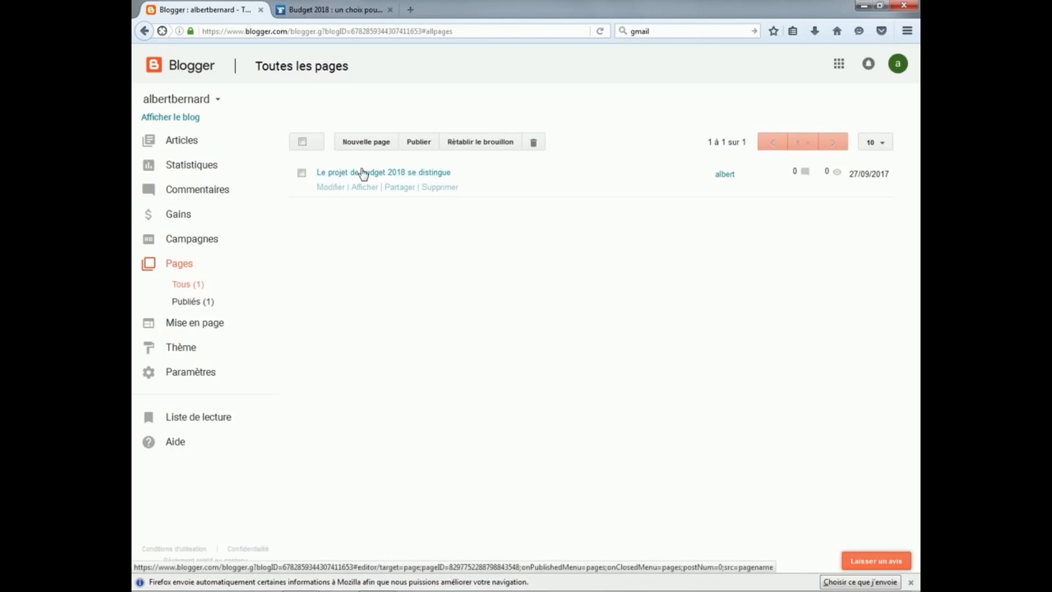
left_click(332, 188)
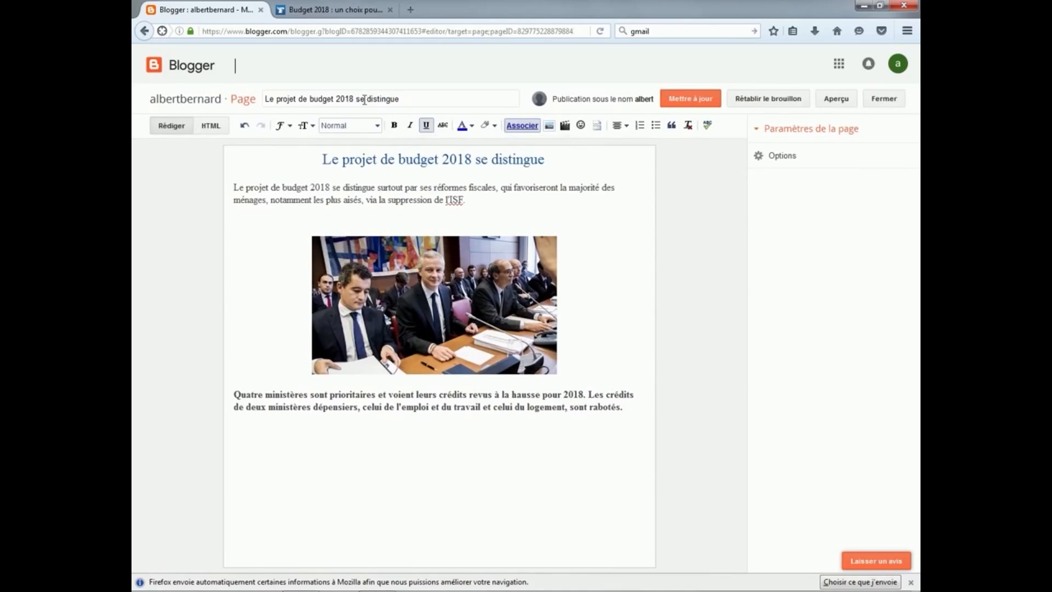
triple_click(364, 100)
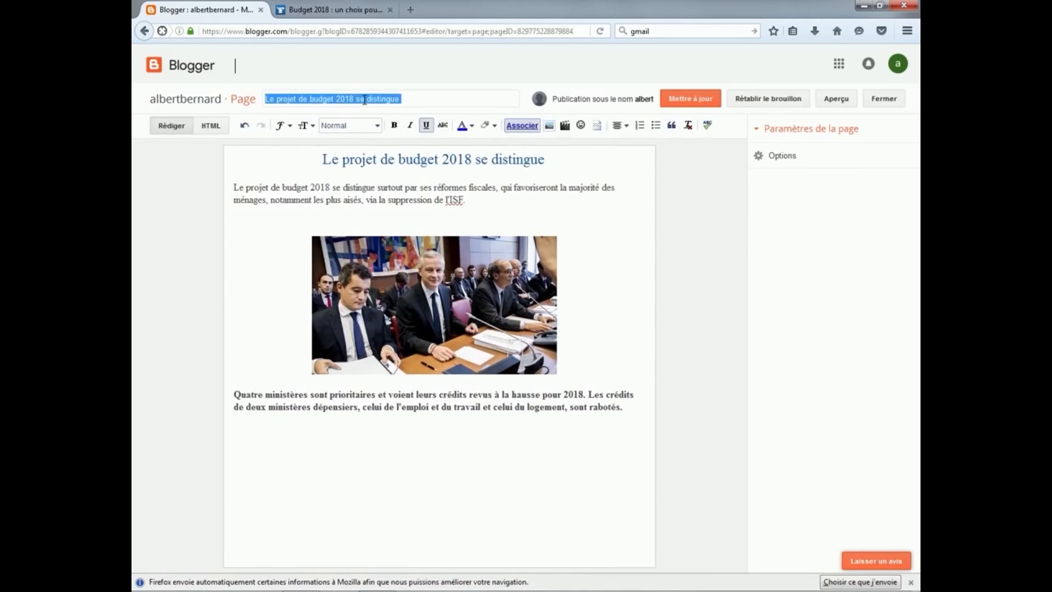
left_click(283, 101)
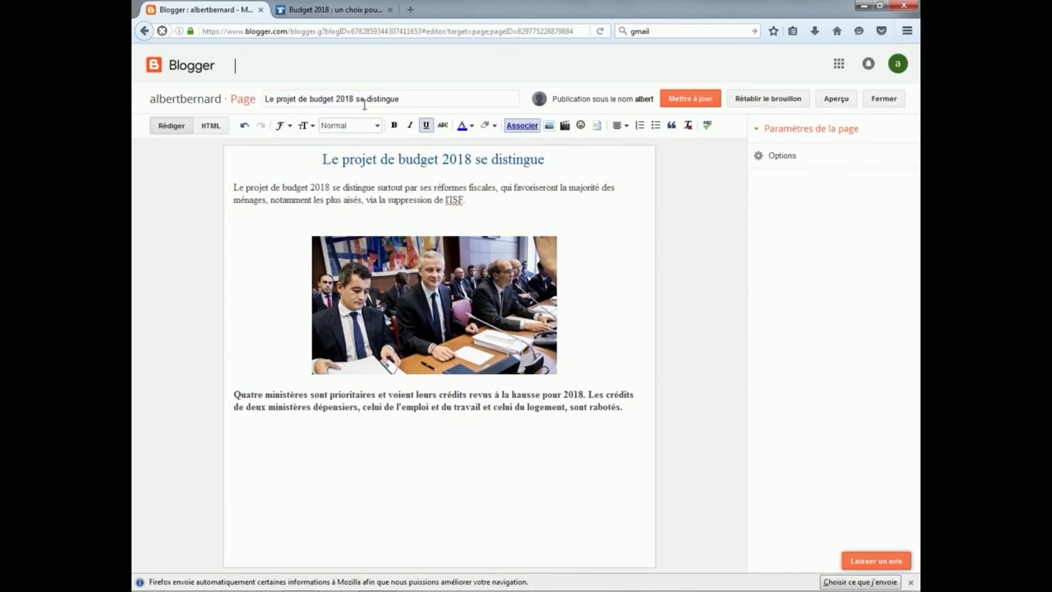
left_click_drag(364, 101, 294, 104)
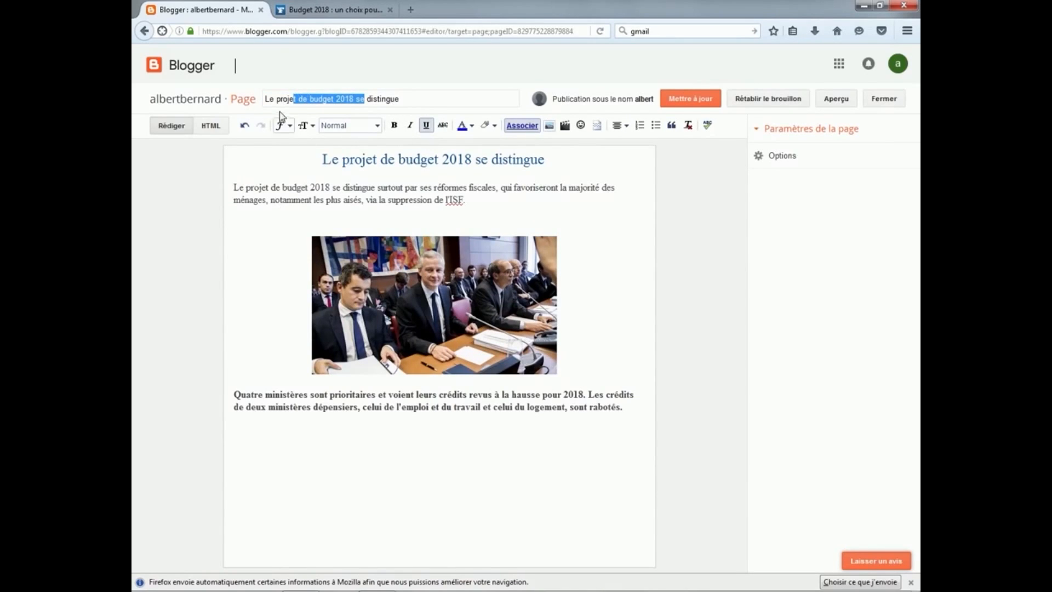
left_click(296, 101)
left_click_drag(298, 99, 346, 99)
left_click_drag(369, 102, 366, 101)
key("BackSpace")
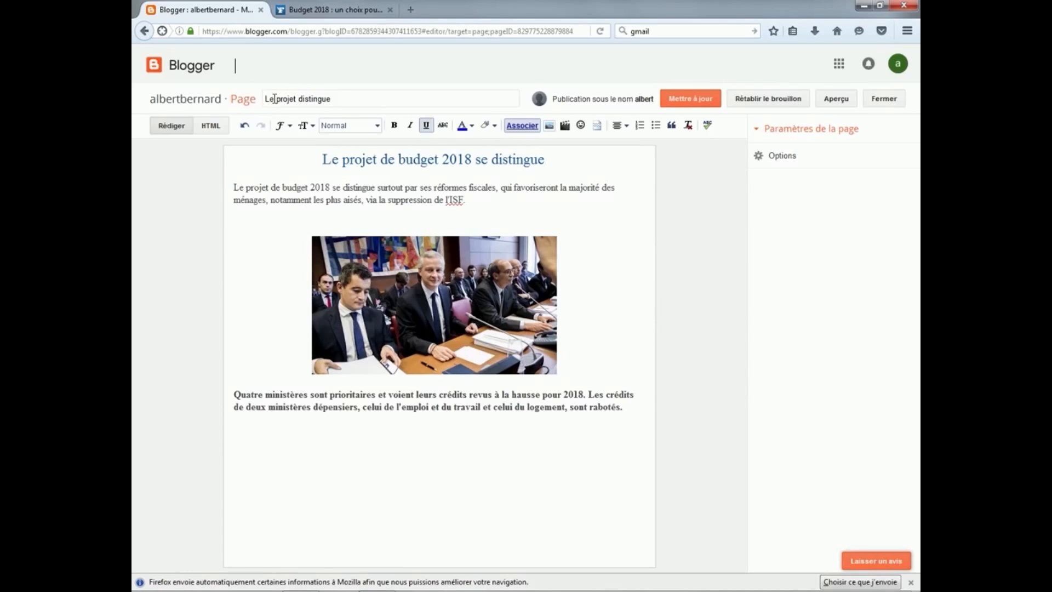
left_click_drag(274, 99, 267, 98)
key("BackSpace")
left_click(708, 104)
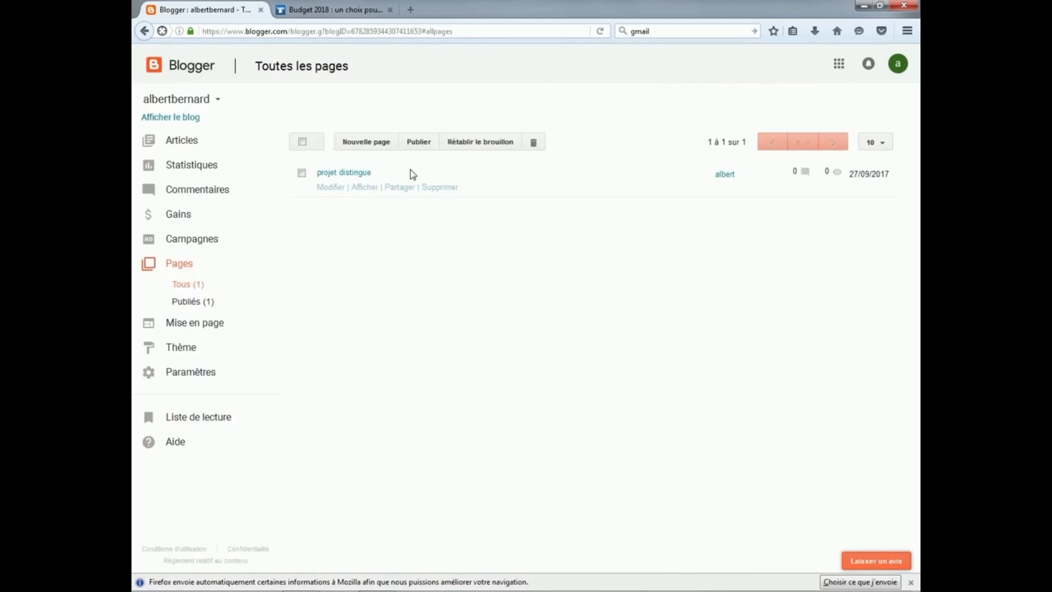
Step: Reopen the settings of the Pages gadget in Cross-Column 2 and save it with Accueil and "projet distingue" included
left_click(187, 324)
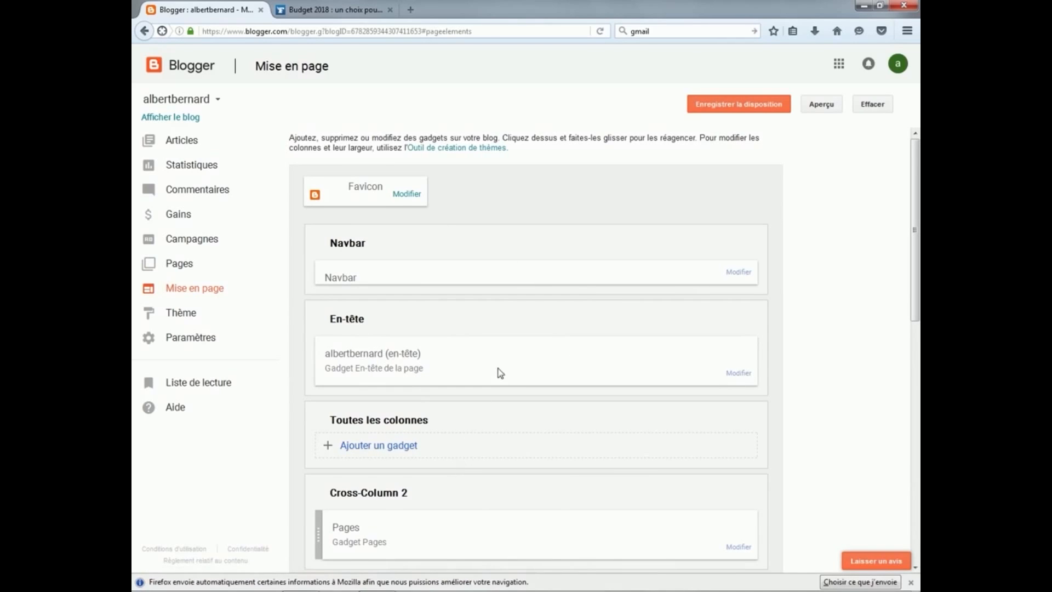
scroll(499, 368, "down", 1)
scroll(526, 464, "down", 1)
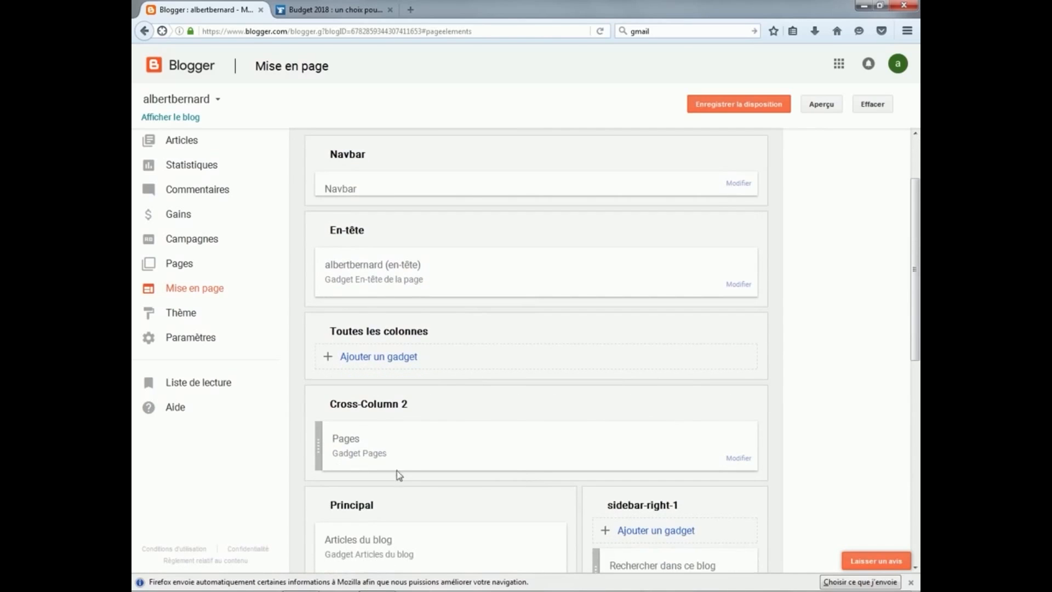
left_click(741, 460)
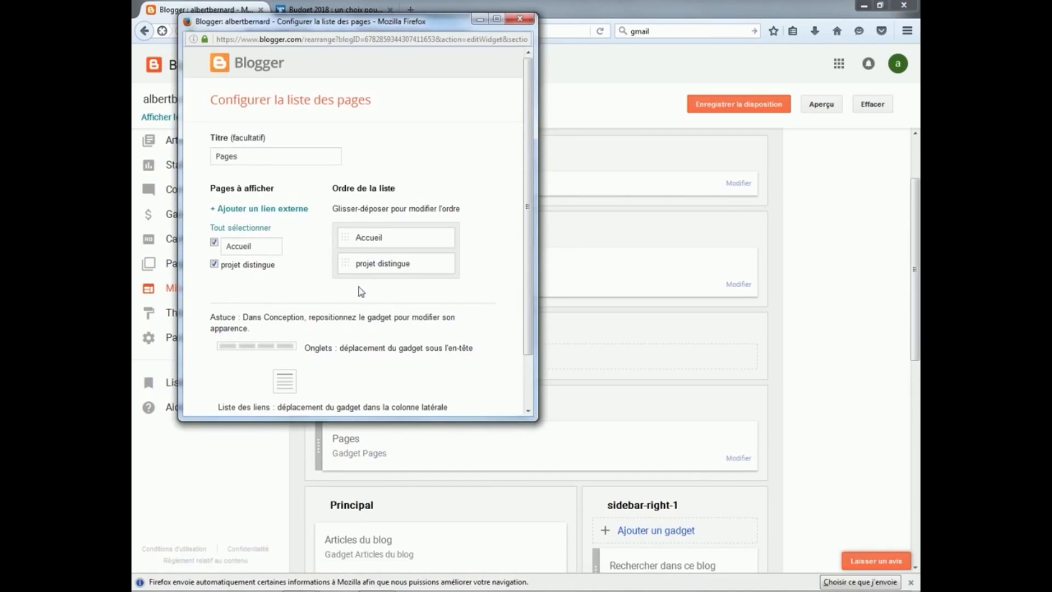
scroll(431, 255, "down", 2)
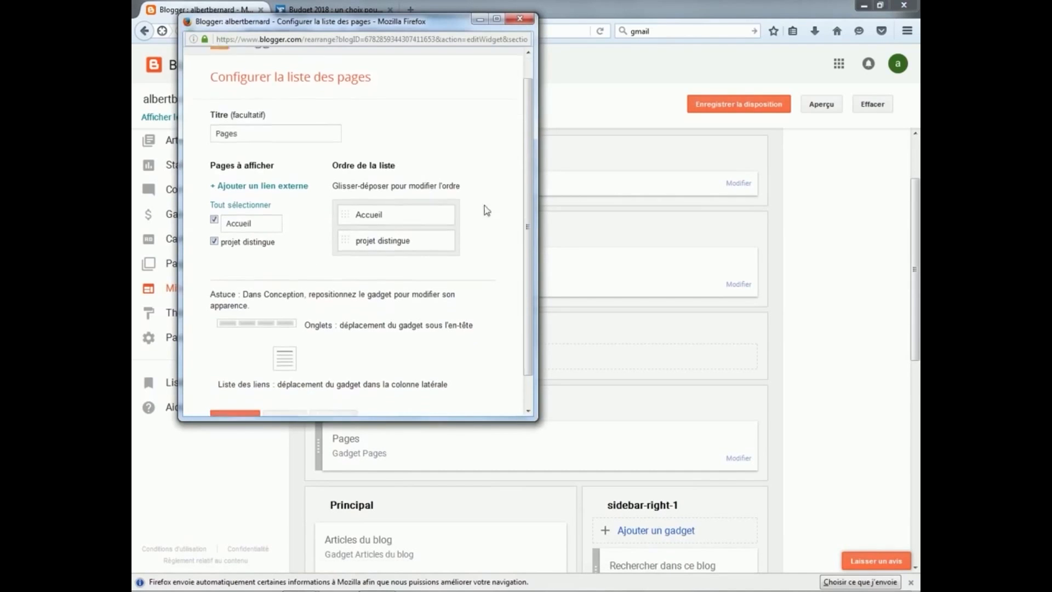
left_click(226, 390)
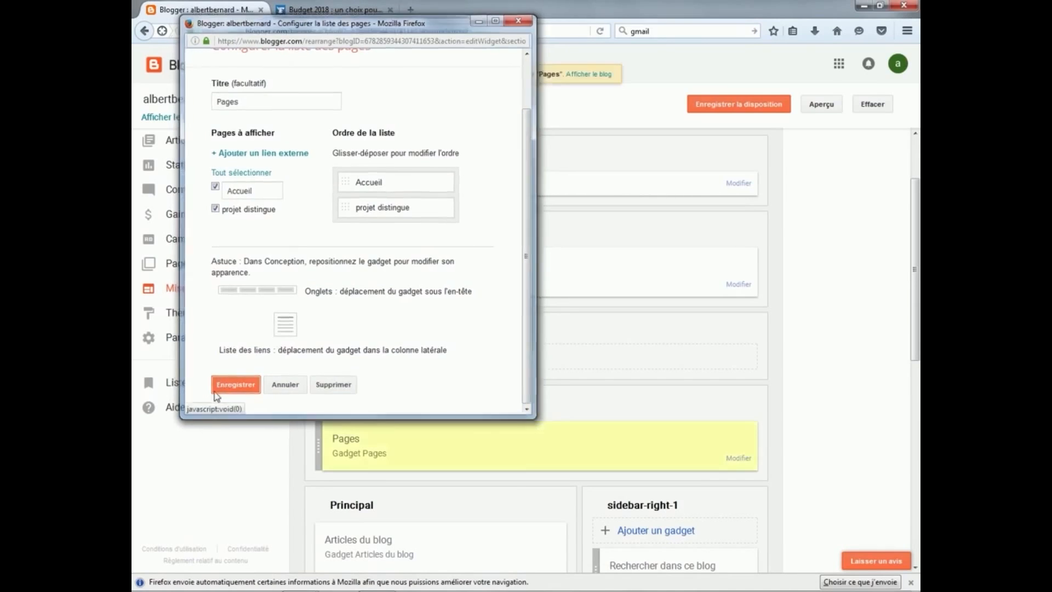
Step: Save the layout, then check the renamed page's tab on the live blog and close the blog again
left_click(765, 106)
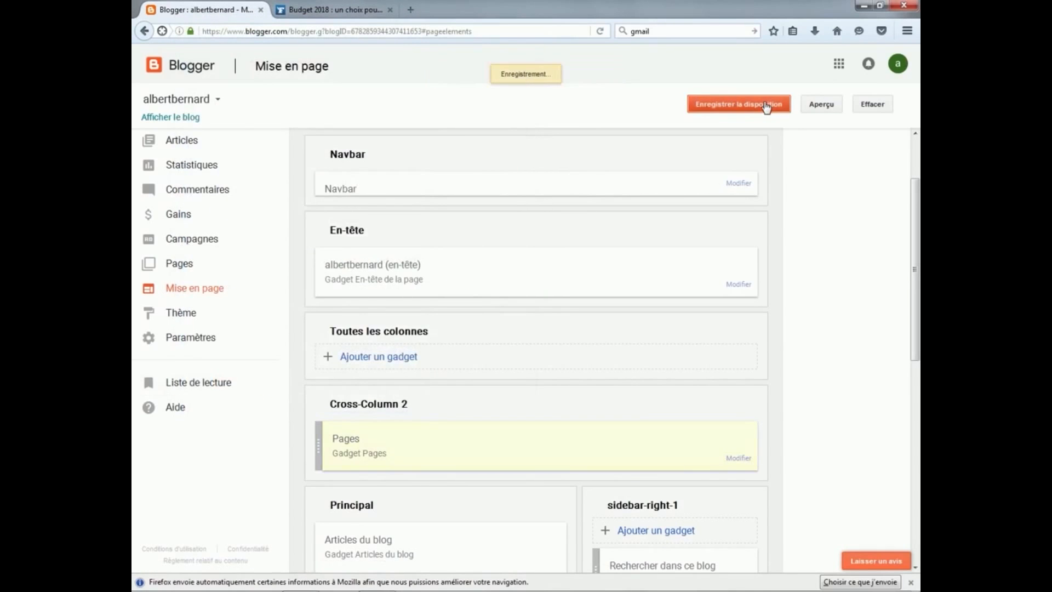
left_click(155, 117)
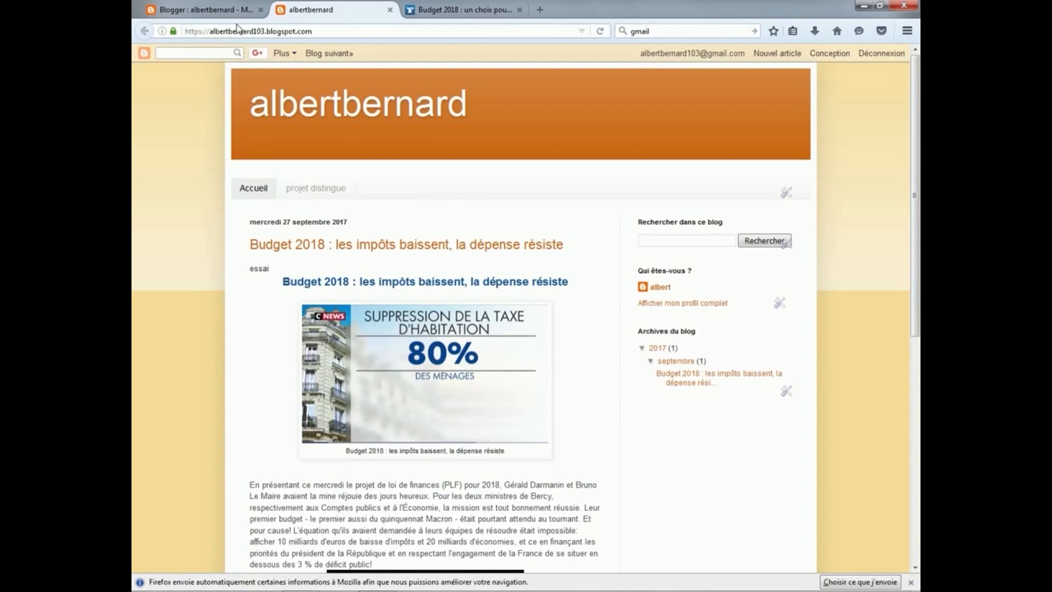
left_click(391, 10)
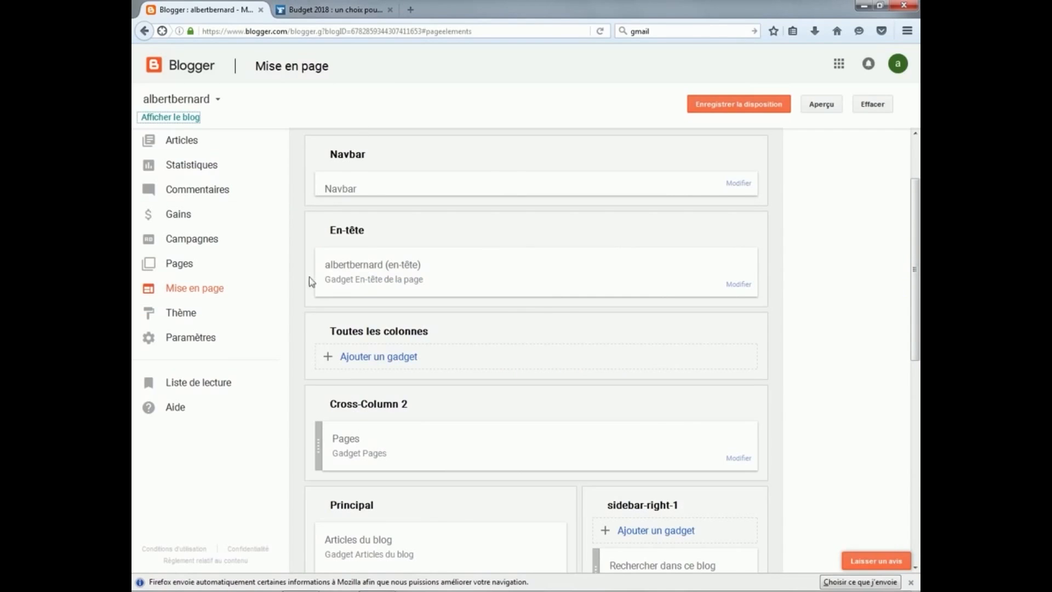
Step: Start a new blog page and enter "societer" as its title
left_click(184, 266)
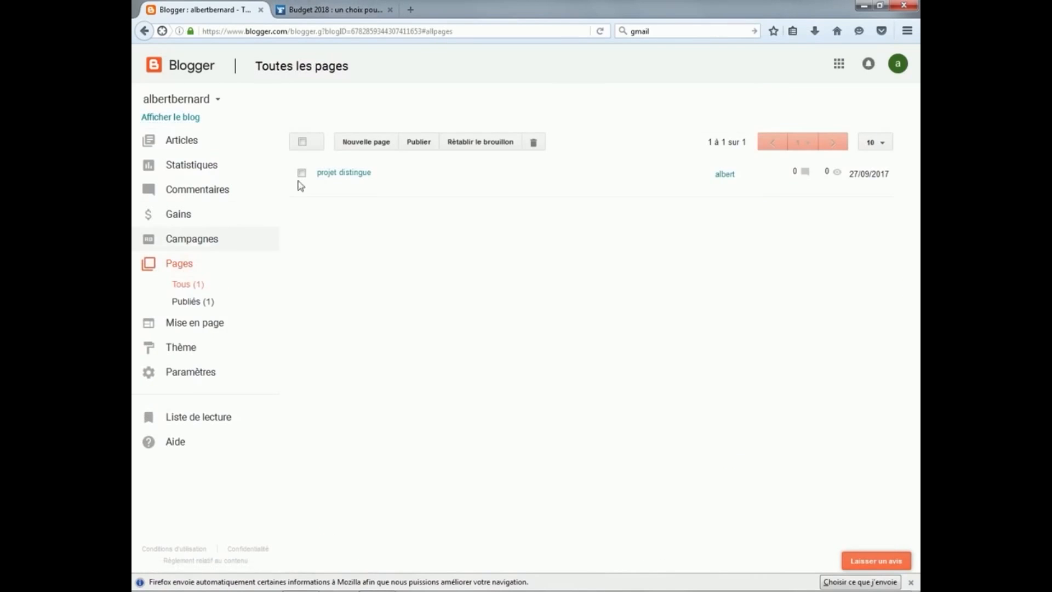
left_click(367, 143)
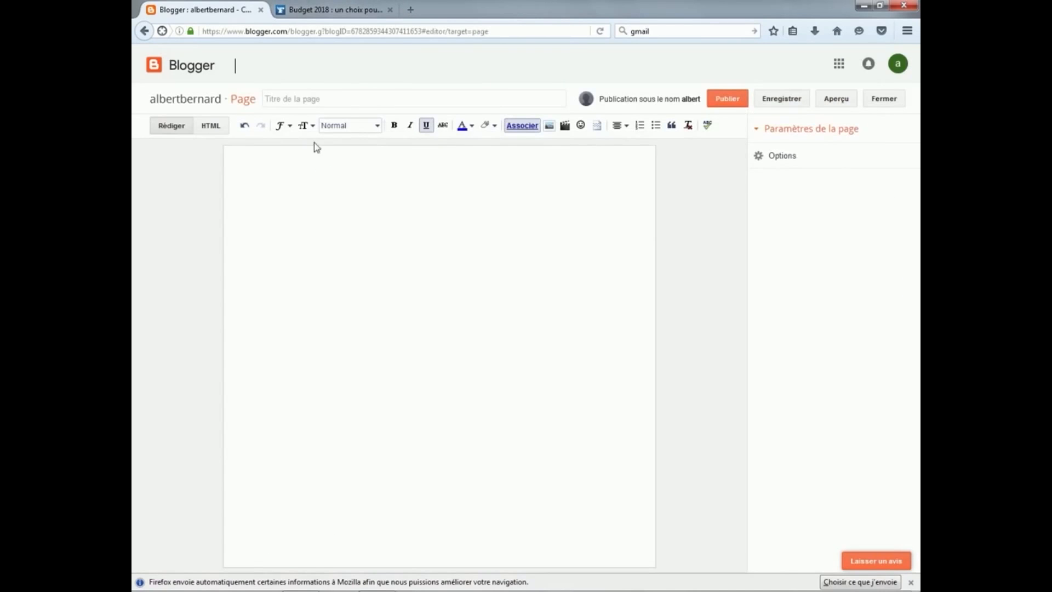
left_click(314, 99)
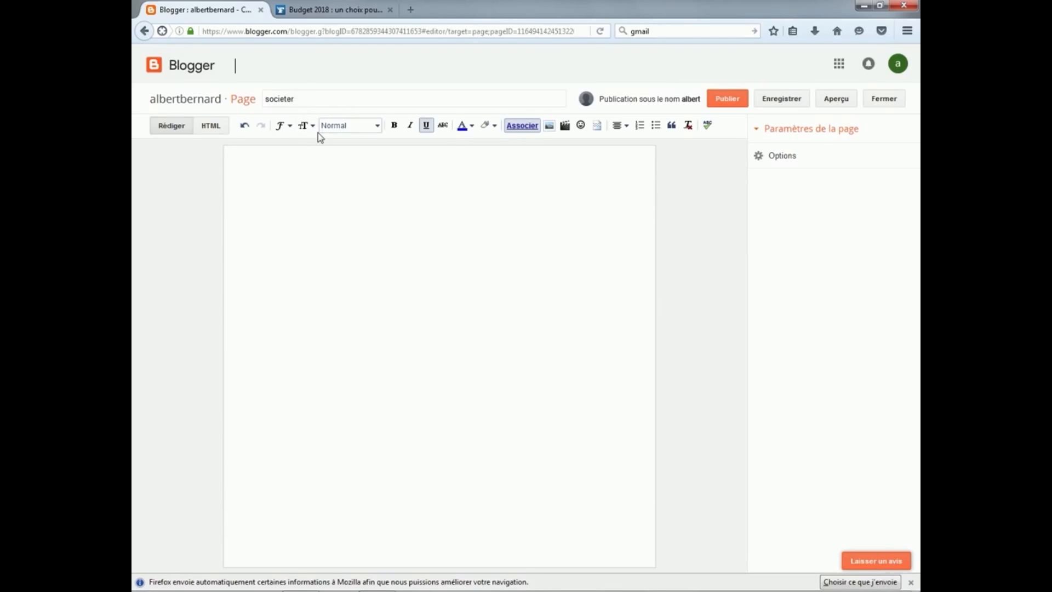
Step: Clear the title "societer" from the new page
left_click_drag(296, 98, 266, 99)
right_click(275, 96)
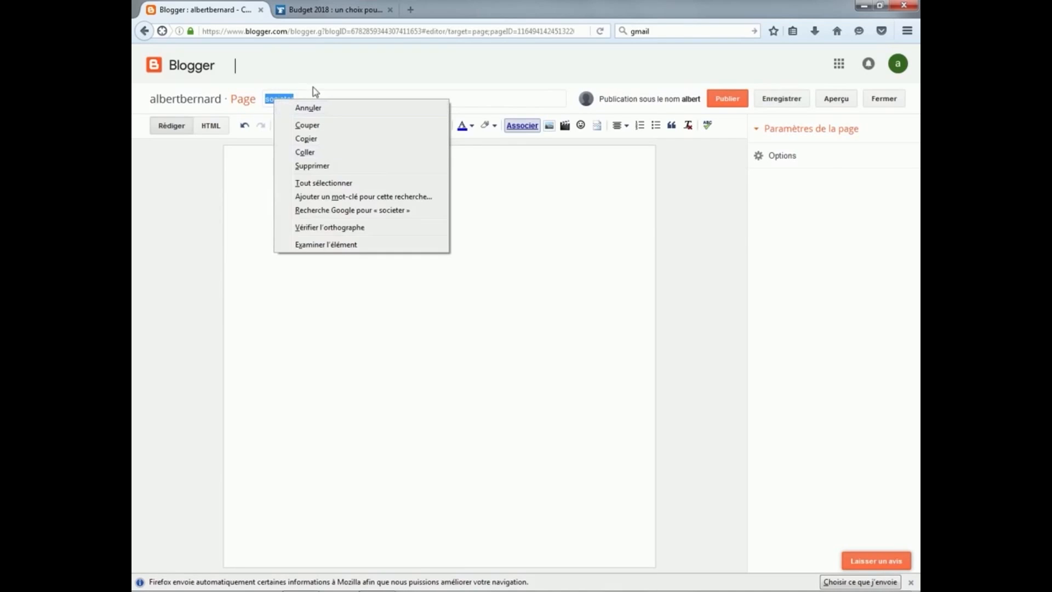
left_click(299, 100)
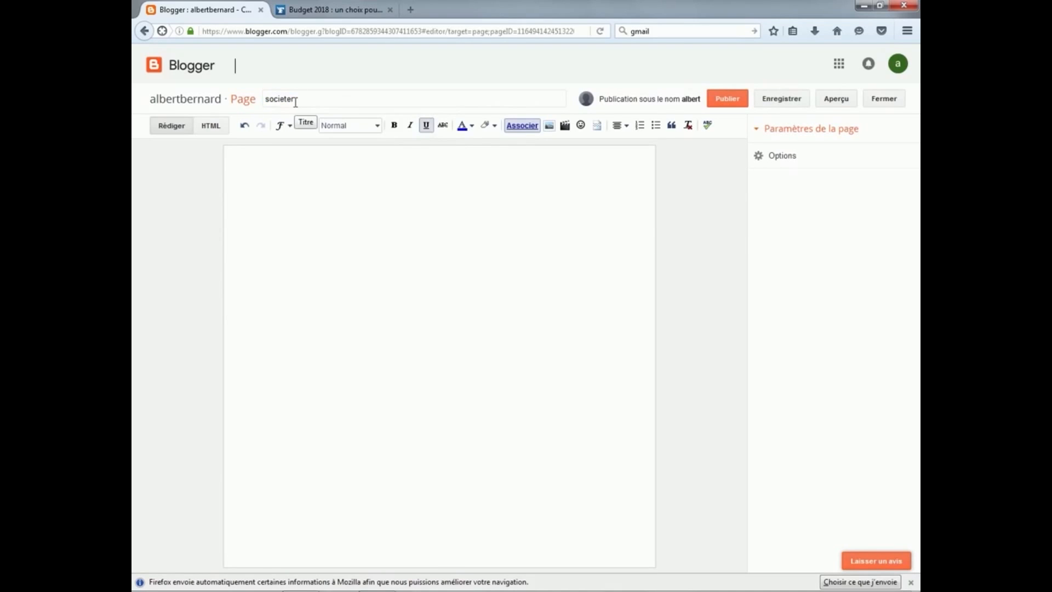
double_click(296, 102)
left_click(297, 101)
key("BackSpace")
key("BackSpace")
key("BackSpace")
key("BackSpace")
key("BackSpace")
Step: Copy the subheading "Solidarités et insertion" from the Le Figaro article into the Word document below the existing text
left_click(350, 10)
left_click(497, 327)
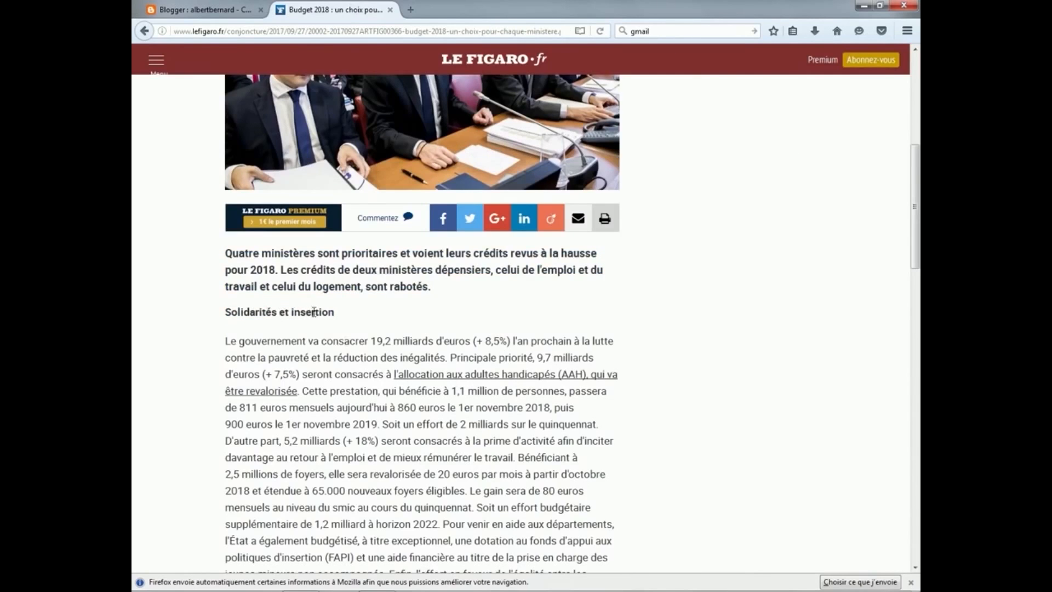
left_click_drag(335, 314, 312, 313)
left_click_drag(231, 315, 230, 314)
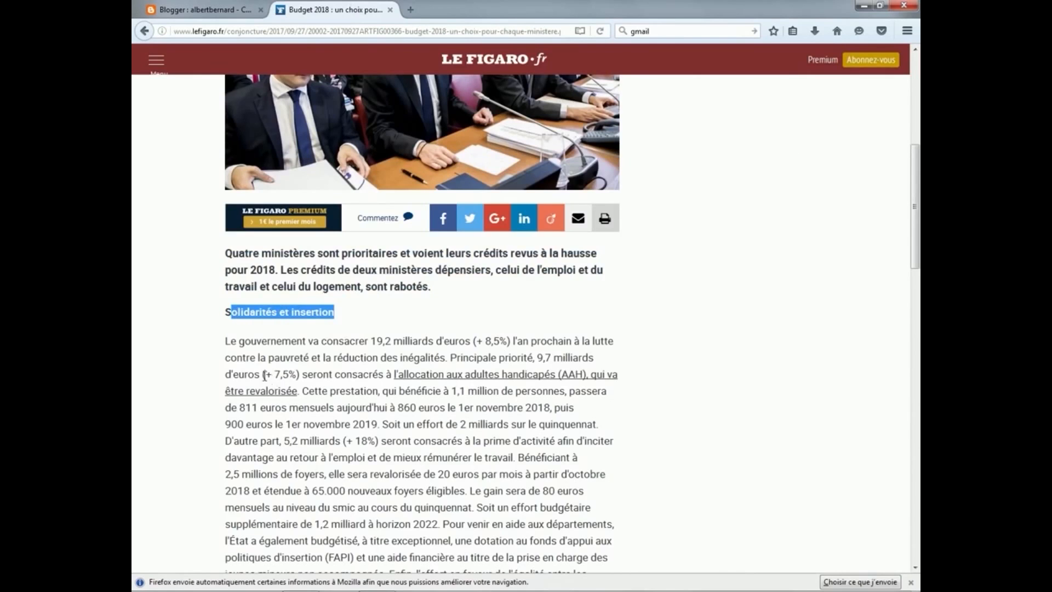
left_click(377, 581)
Step: Title the new Blogger page "Solidarités et insertion" with the text copied from Word, enter "mode essai" as its content and publish it
left_click_drag(460, 524, 392, 525)
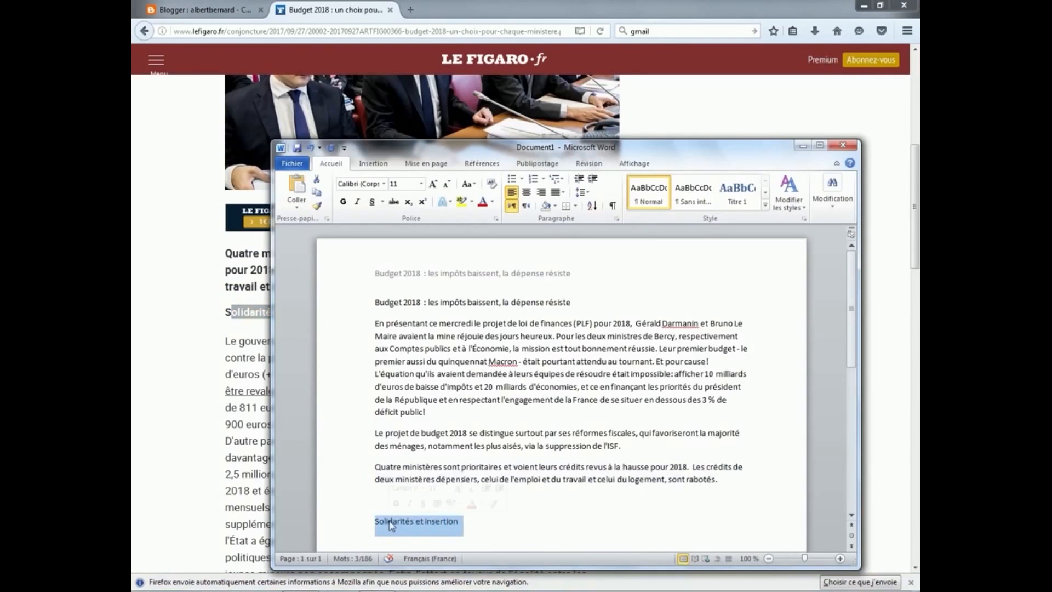
right_click(392, 525)
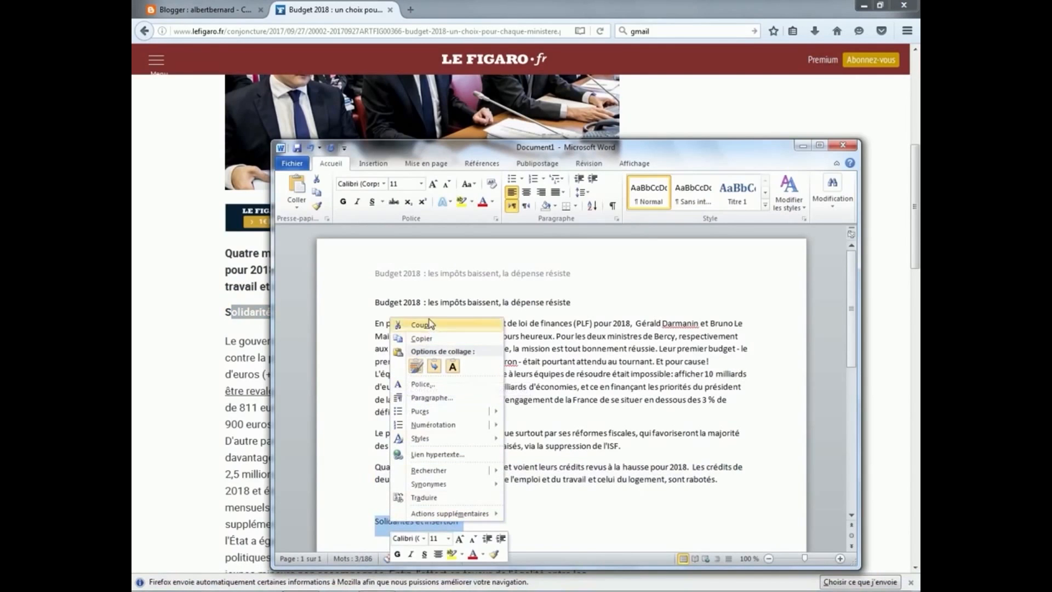
left_click(423, 338)
left_click(162, 111)
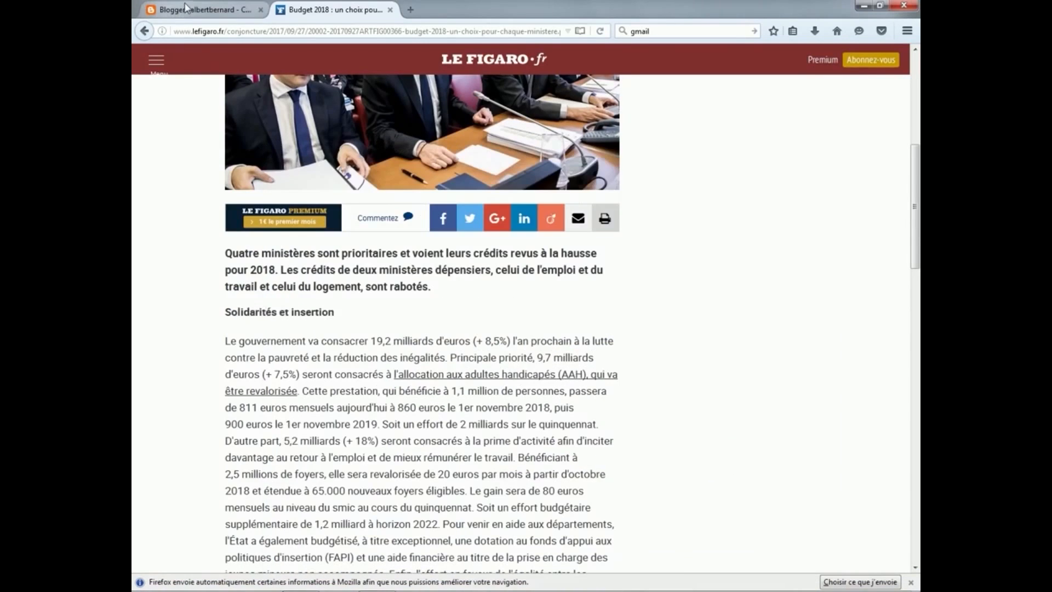
left_click(203, 9)
right_click(276, 100)
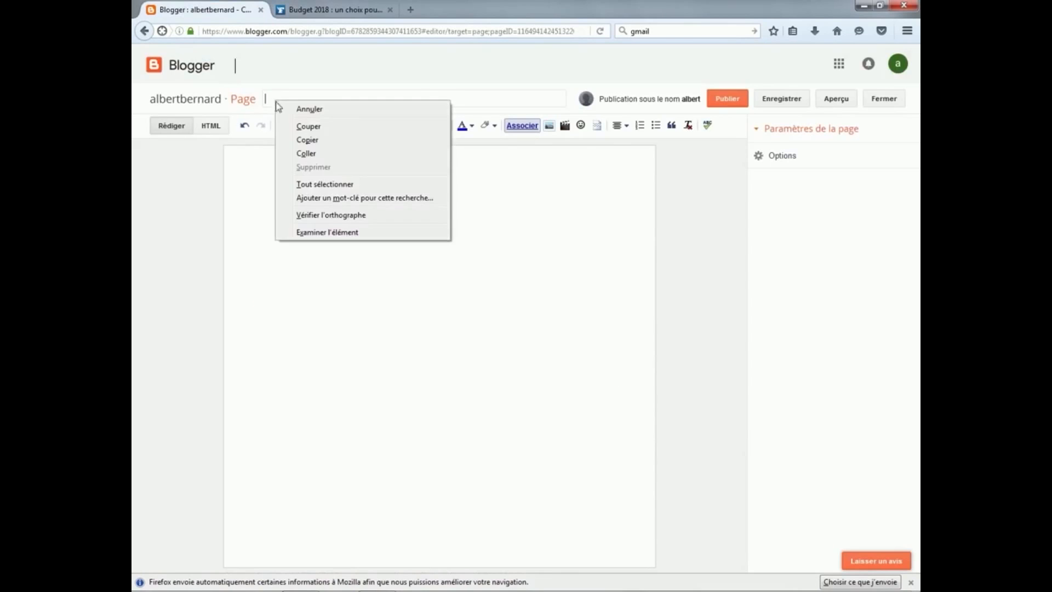
left_click(309, 154)
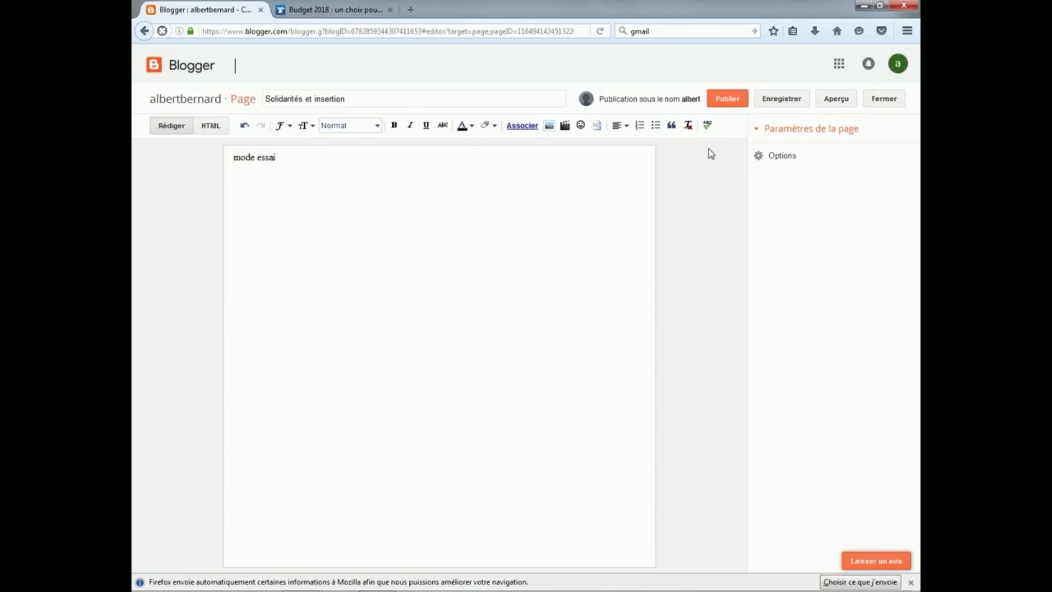
left_click(736, 99)
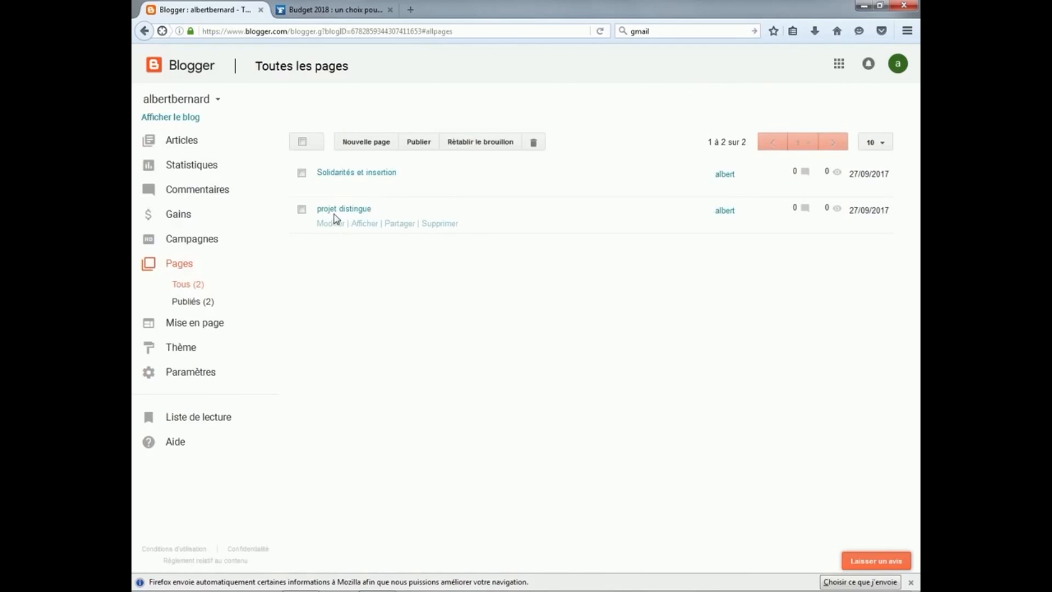
Step: Add the "Solidarités et insertion" page to the Pages gadget in the blog layout, and save the gadget and the layout
left_click(198, 327)
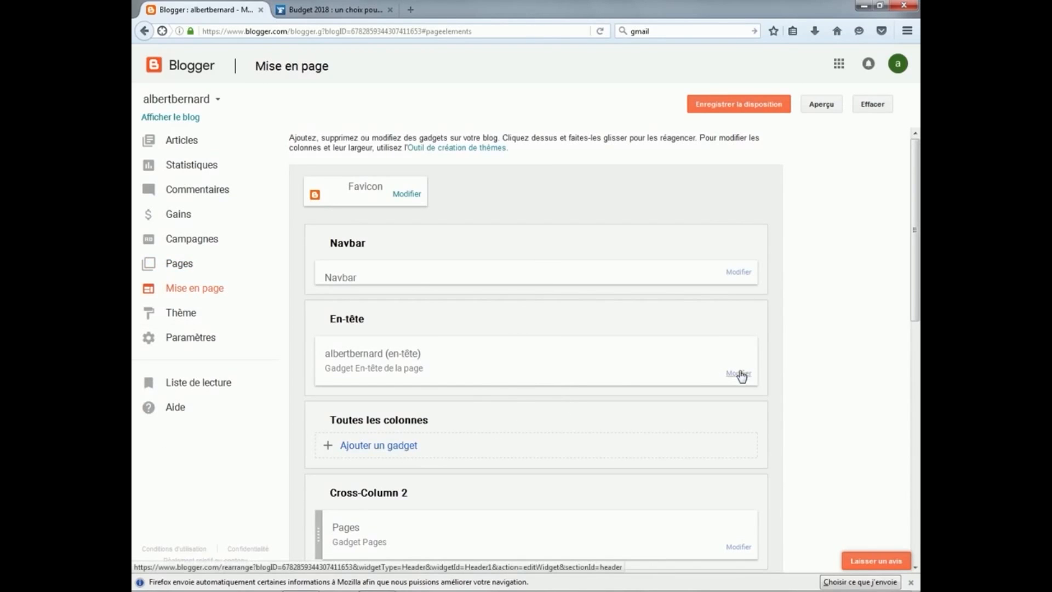
scroll(594, 453, "down", 2)
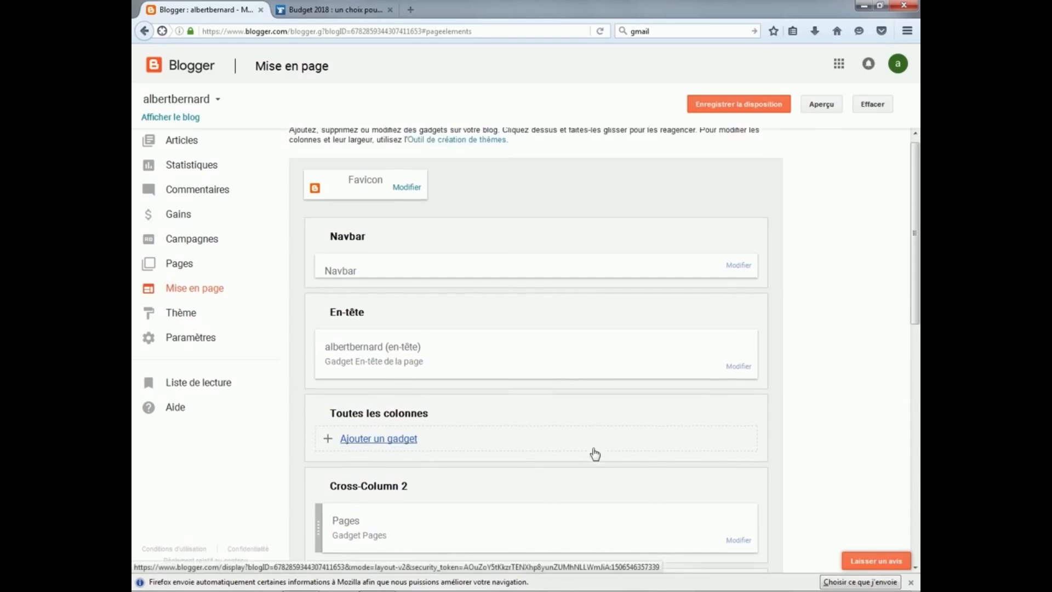
left_click(740, 488)
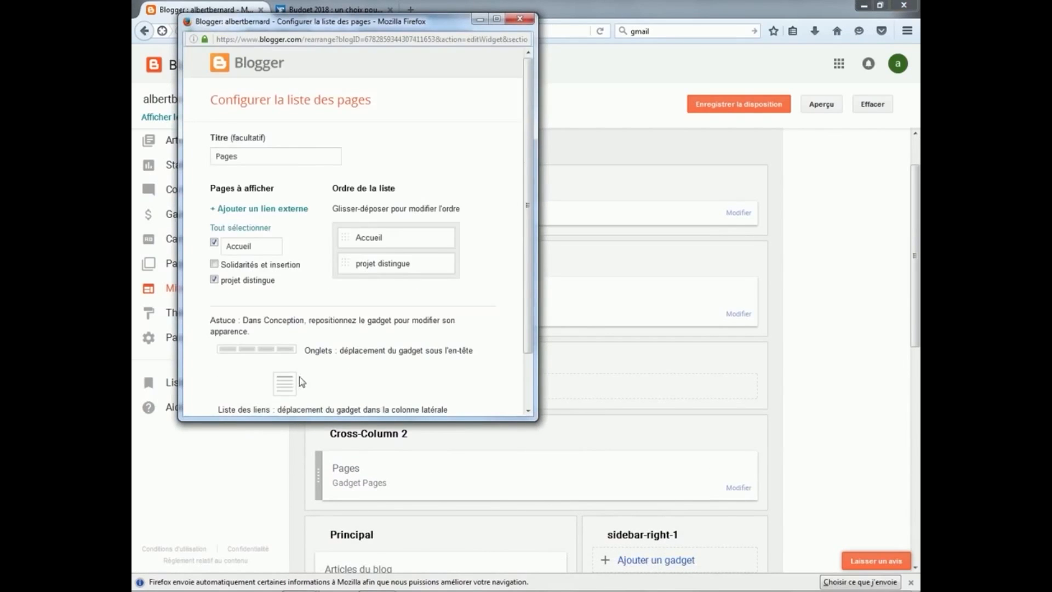
left_click(214, 264)
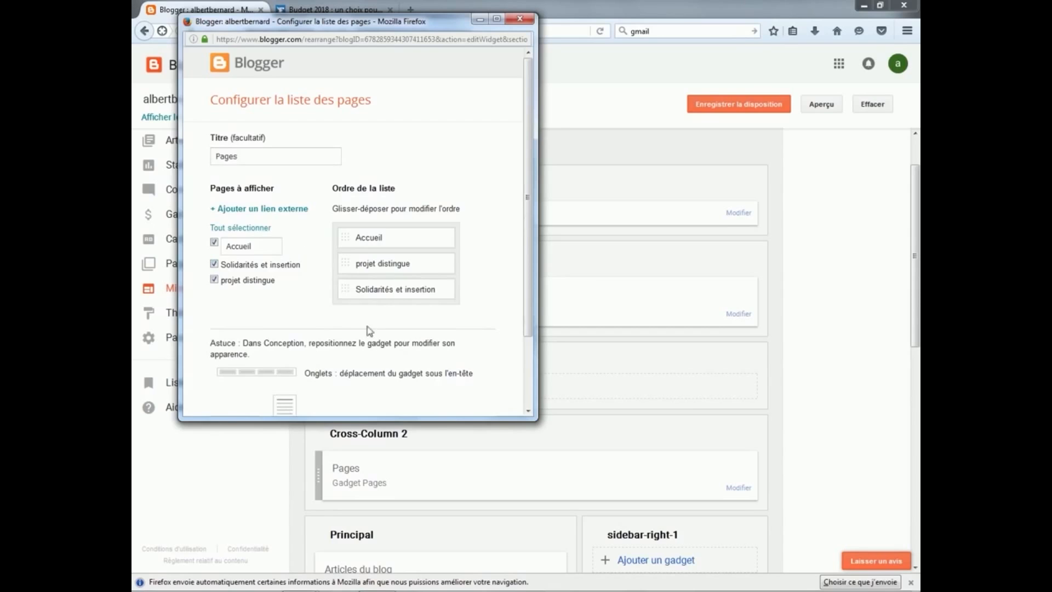
scroll(370, 343, "down", 3)
left_click(250, 386)
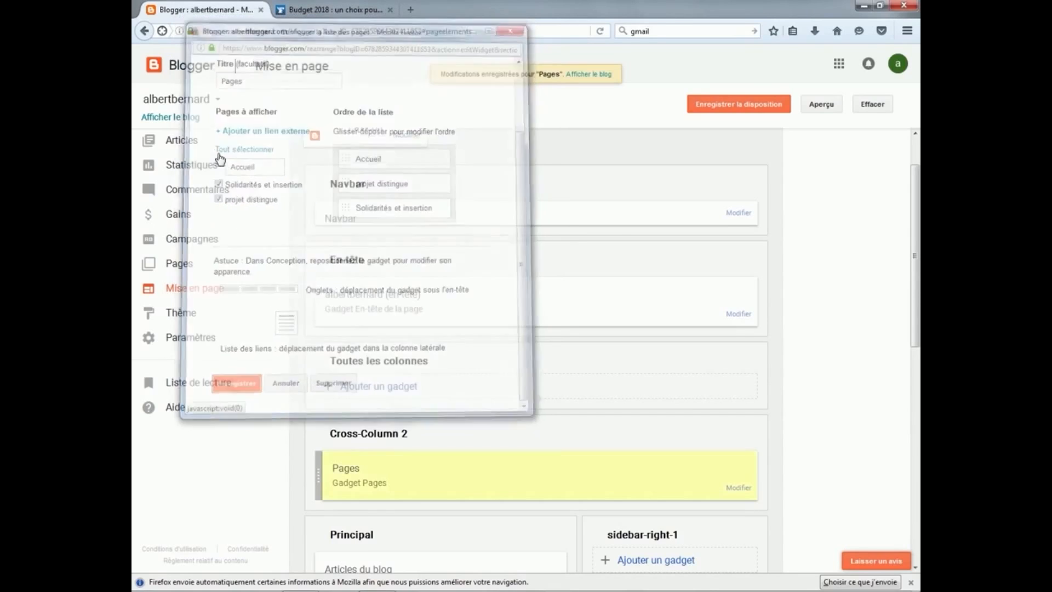
left_click(752, 104)
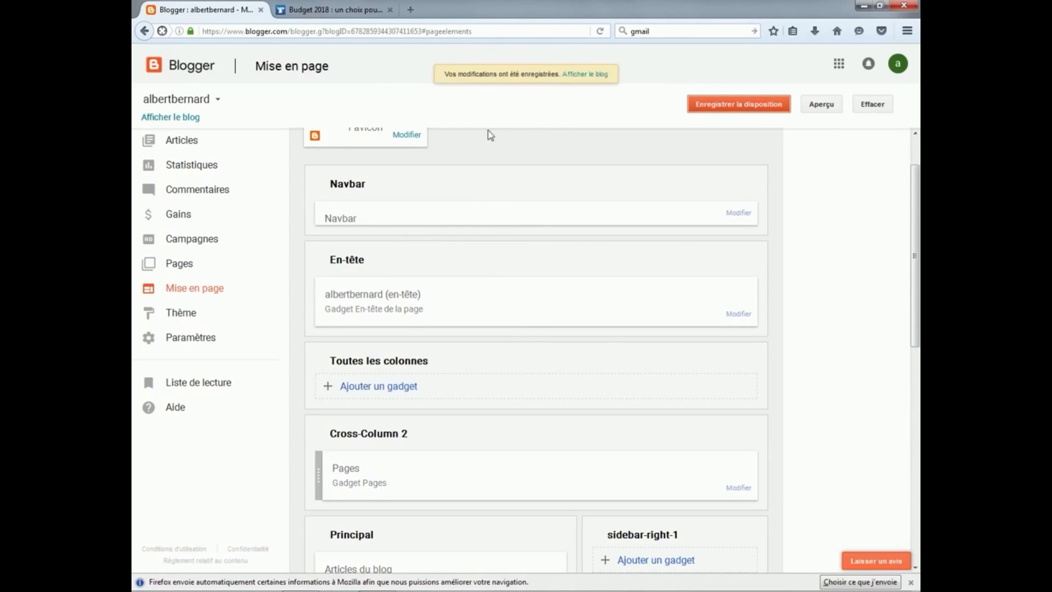
Step: View the live blog, check the "projet distingue" and "Solidarités et insertion" tabs, and close the blog again
left_click(185, 119)
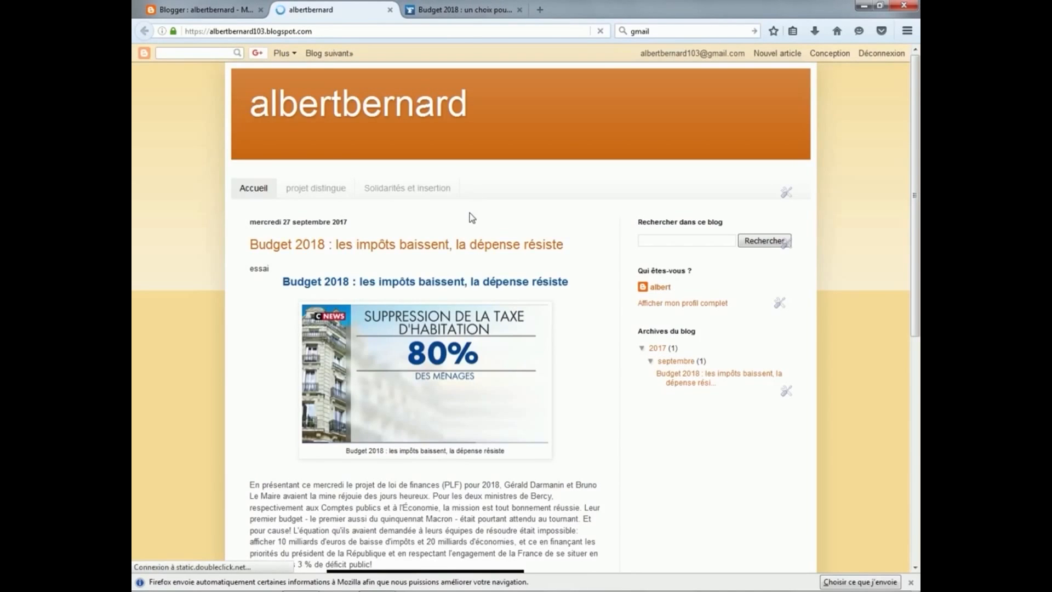
left_click(291, 197)
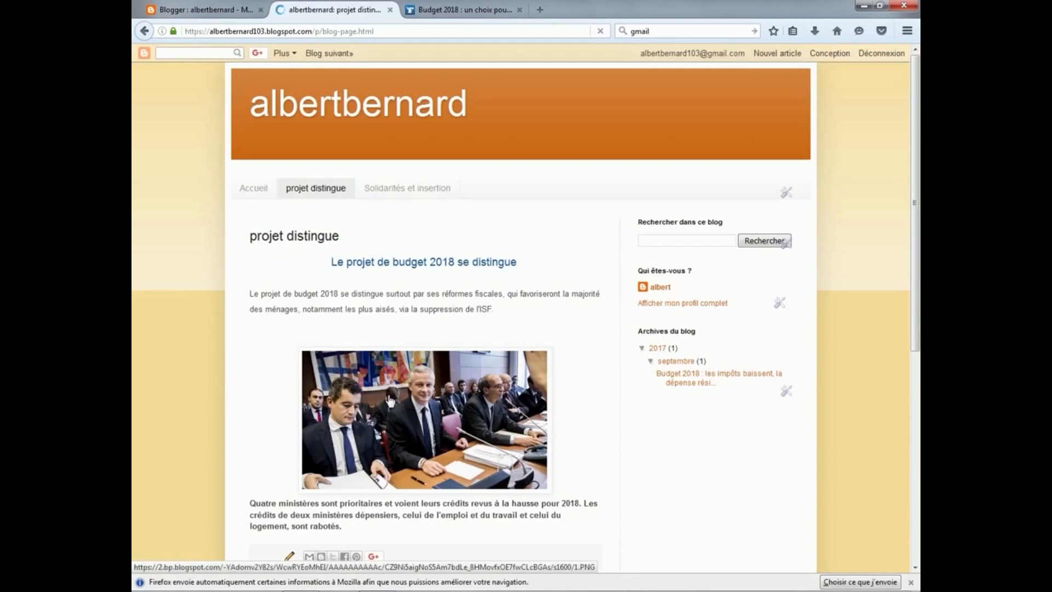
left_click(410, 192)
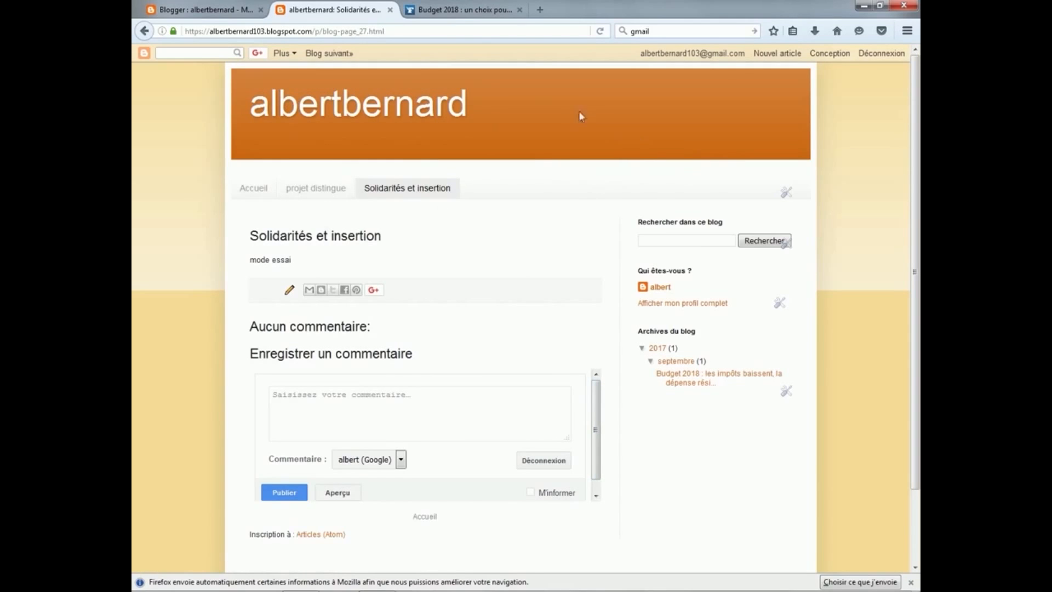
left_click(144, 31)
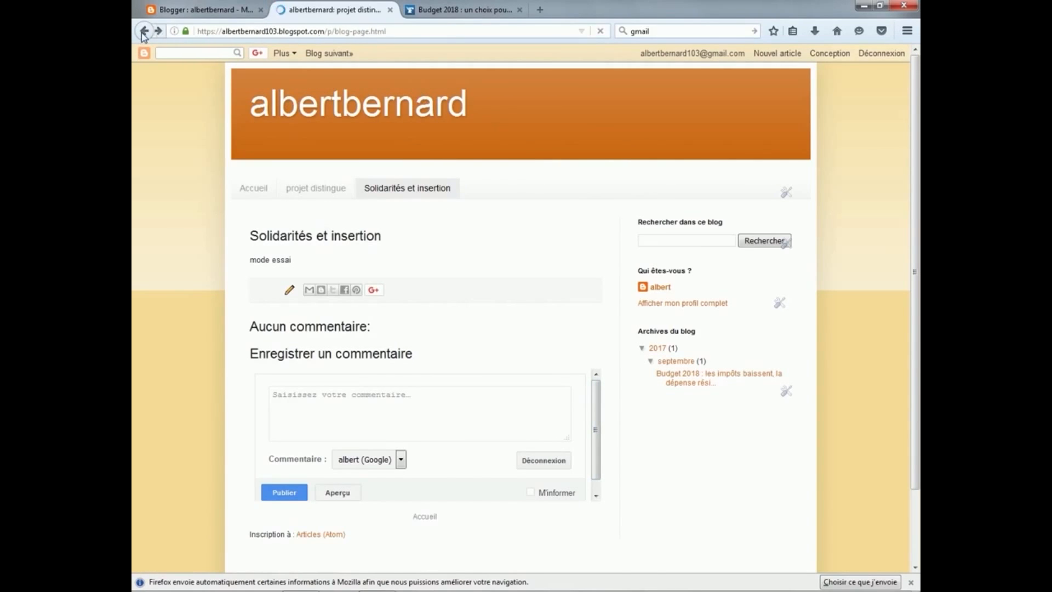
left_click(392, 11)
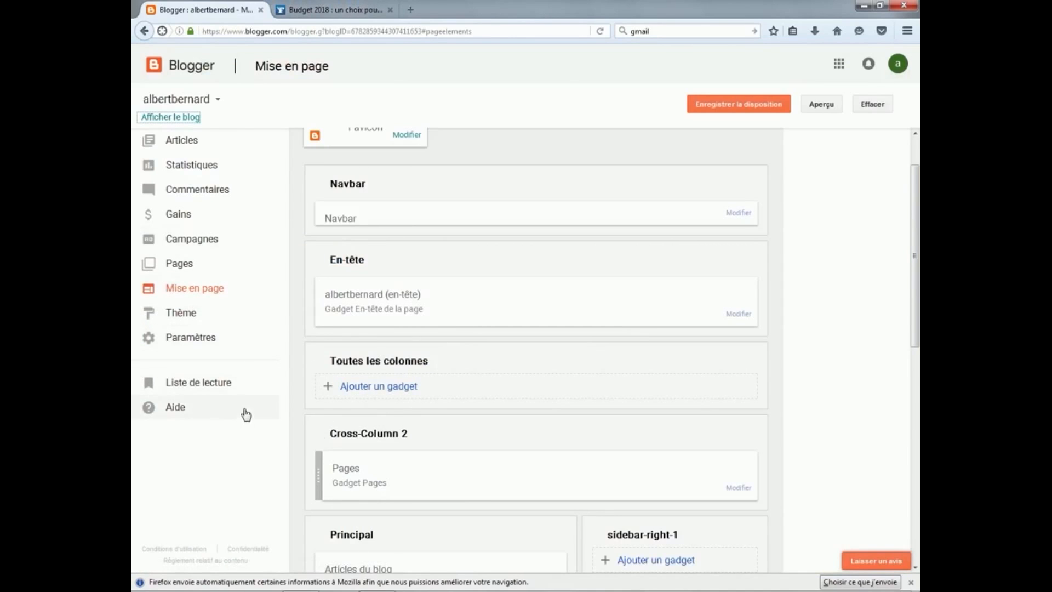
Step: Preview the pink and the turquoise Contempo themes on the blog without applying either of them
left_click(190, 320)
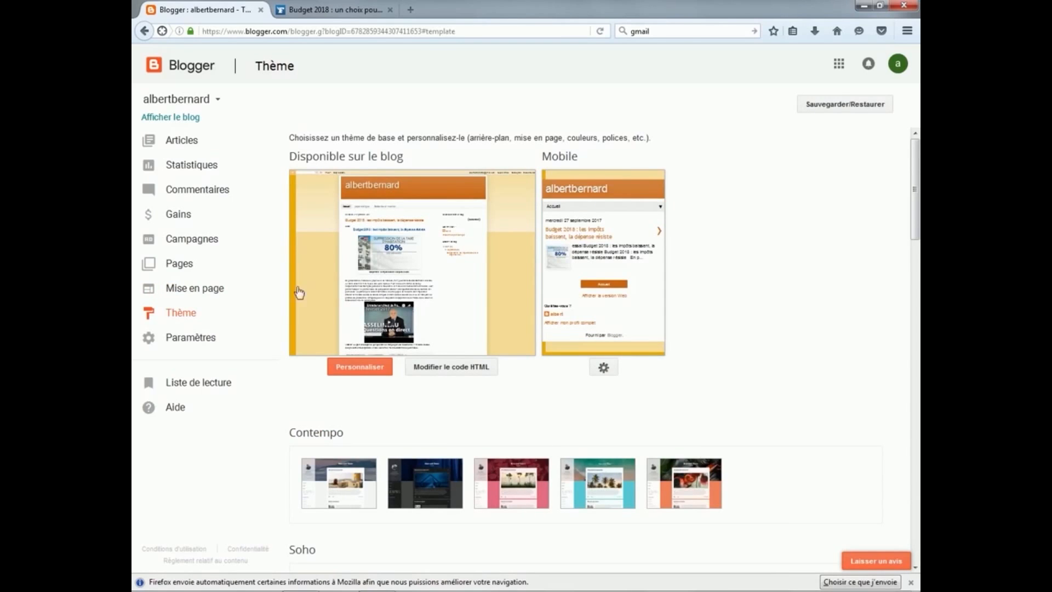
left_click(529, 486)
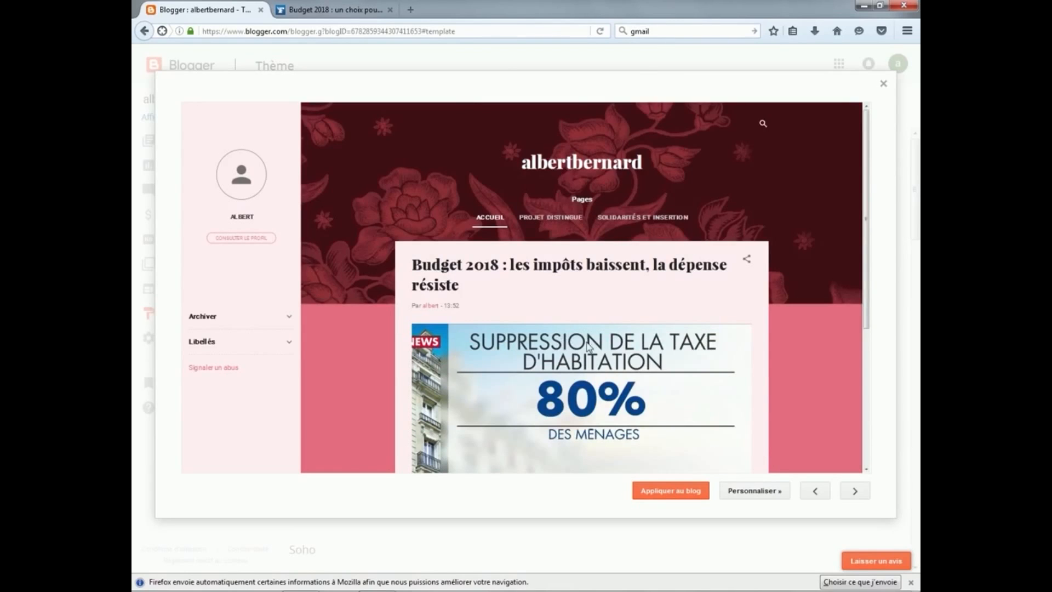
left_click(883, 84)
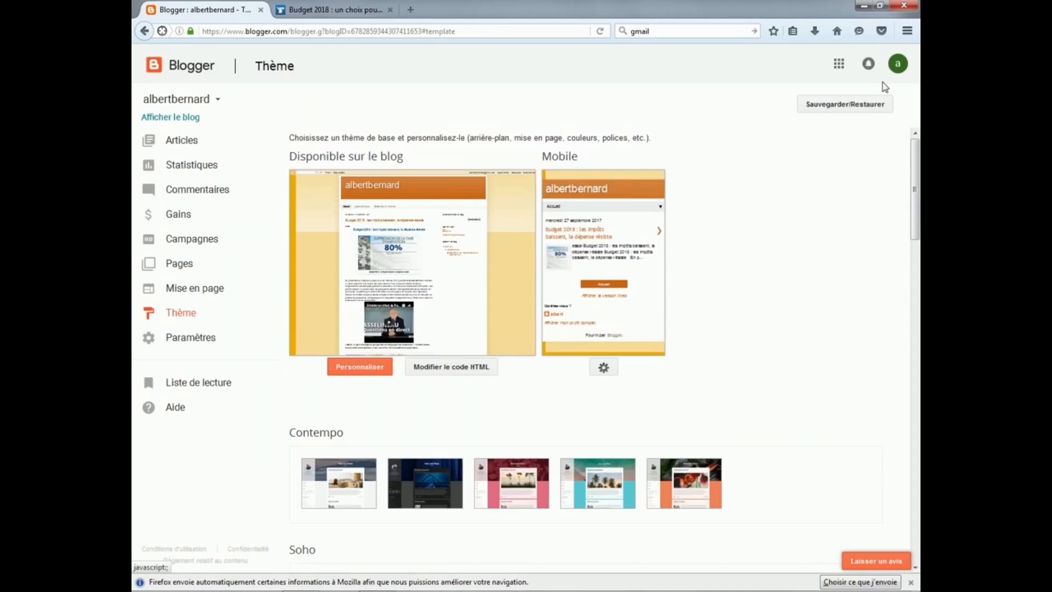
left_click(596, 500)
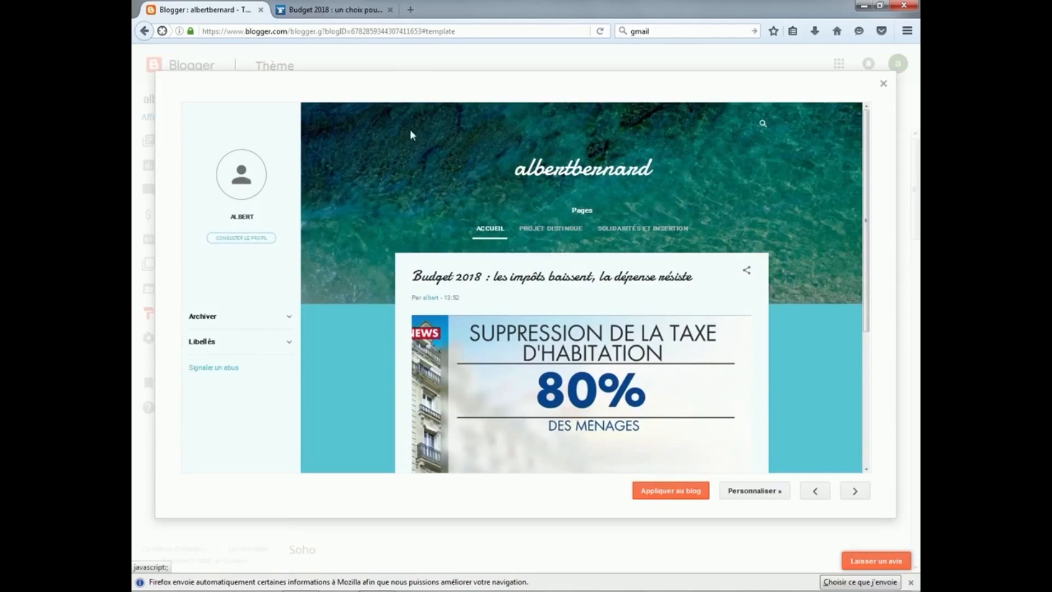
left_click(883, 84)
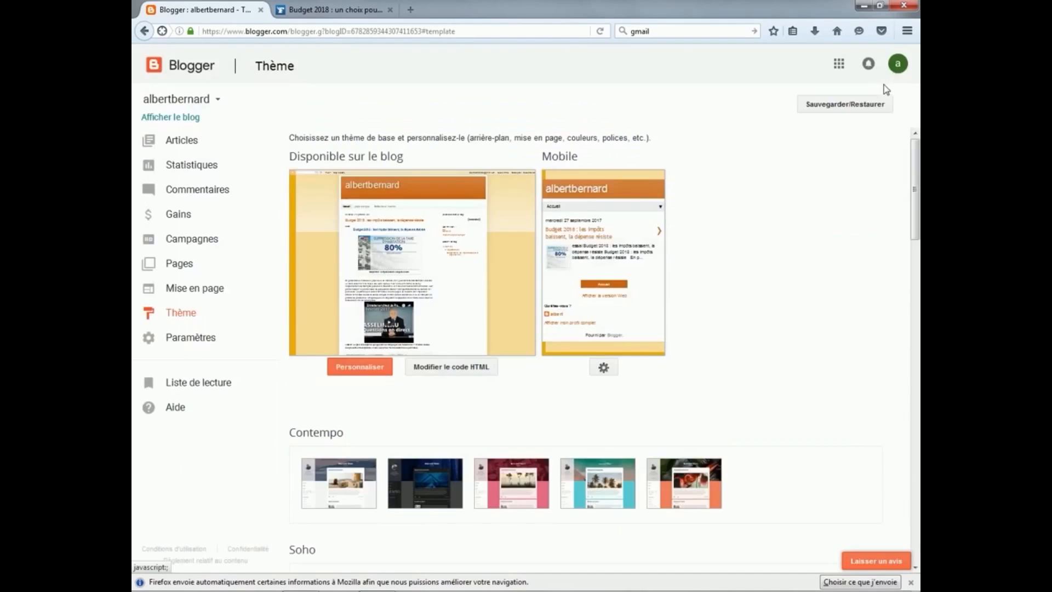
Step: Start customizing the current theme and bring up the selection of background images
left_click(364, 370)
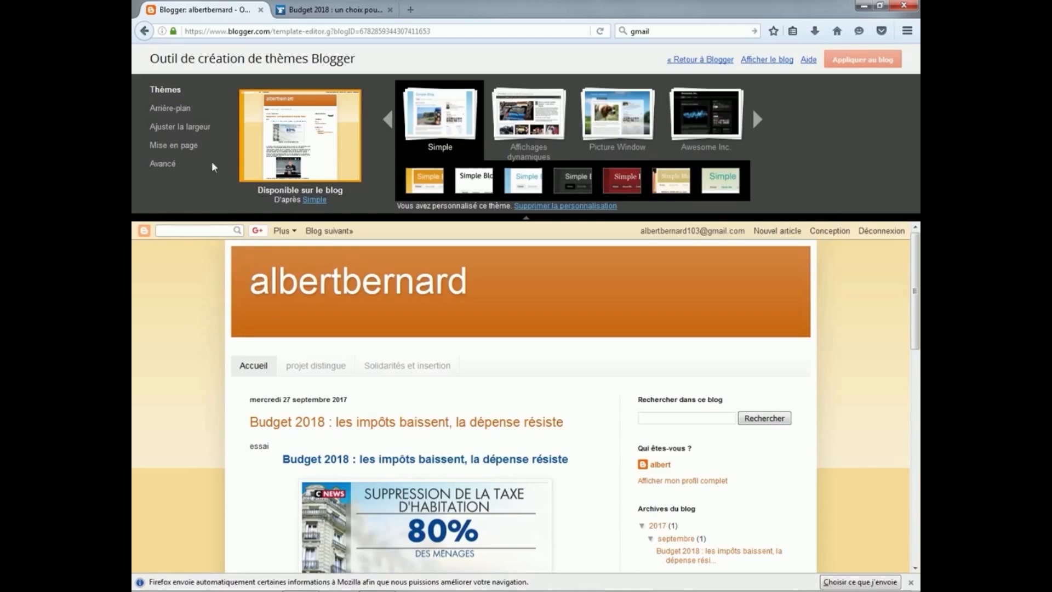
left_click(163, 110)
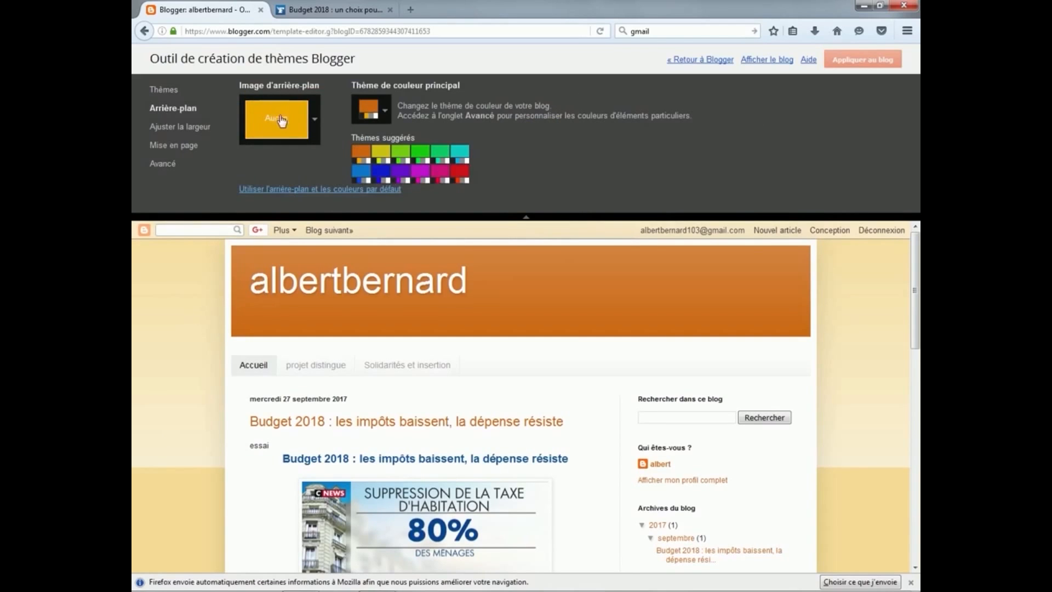
left_click(309, 125)
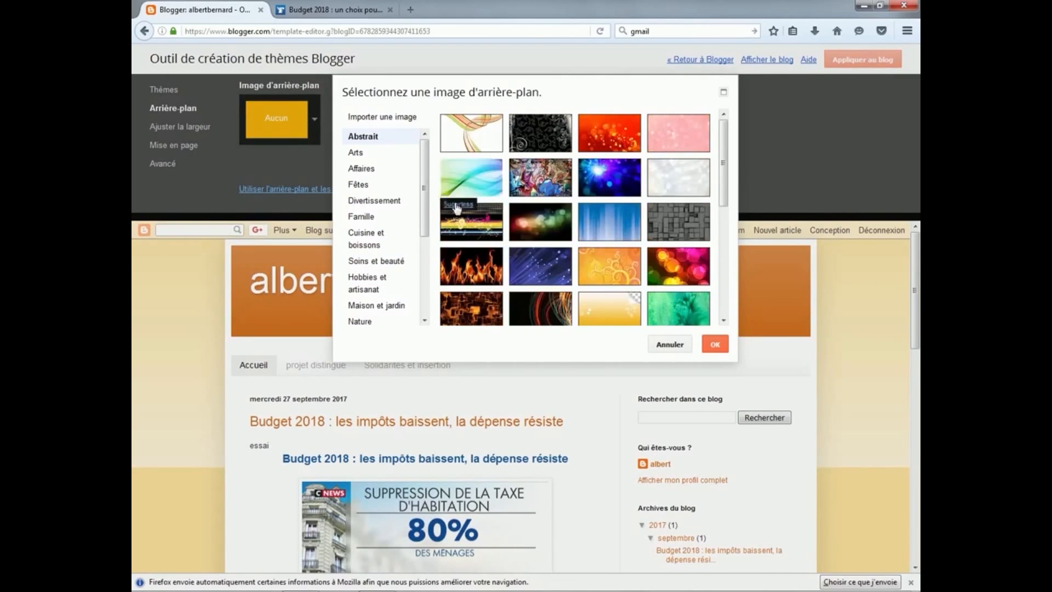
Step: Try the graffiti, coloured lights, pink, flames and blue streaks images from the Abstrait category as the blog background
left_click(555, 181)
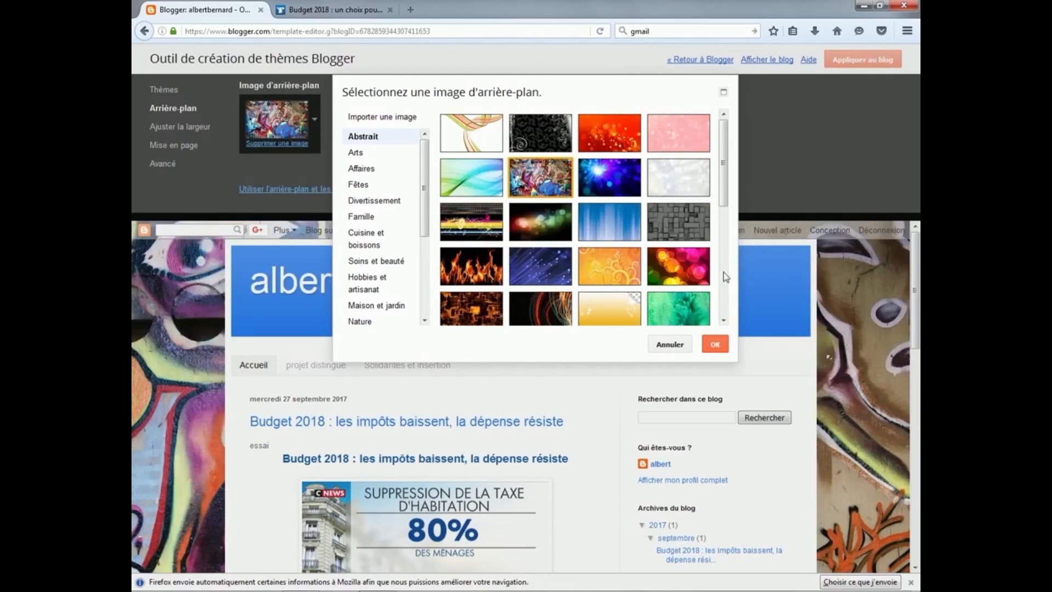
left_click(540, 222)
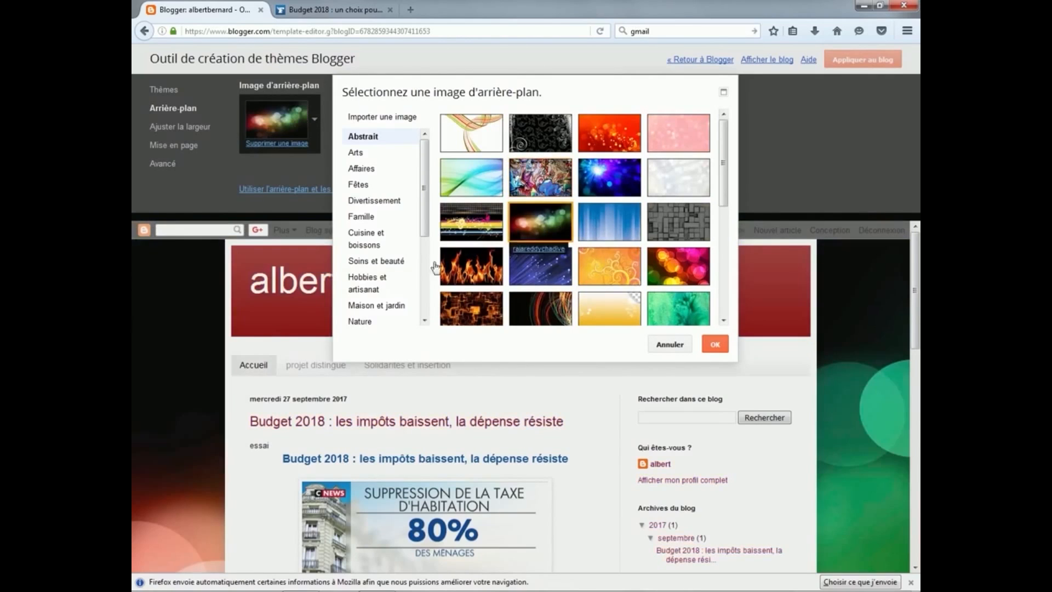
left_click(698, 135)
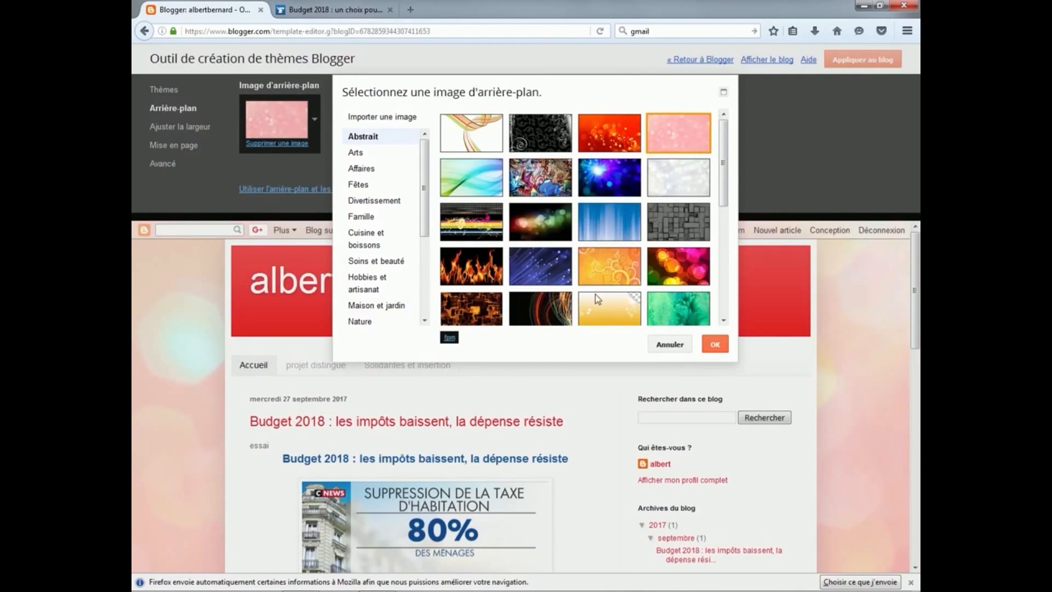
left_click(470, 257)
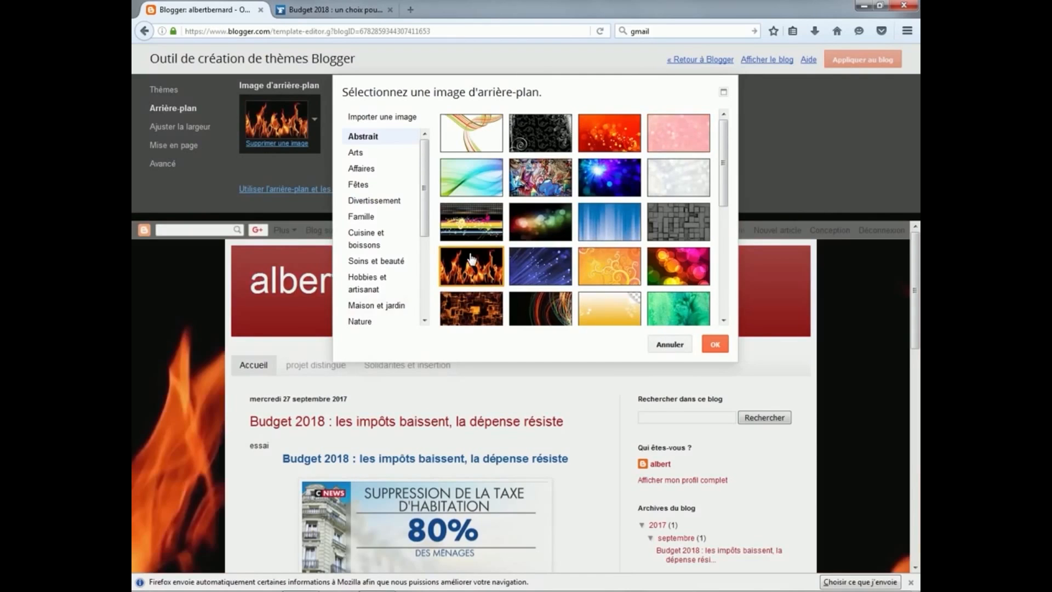
left_click(555, 269)
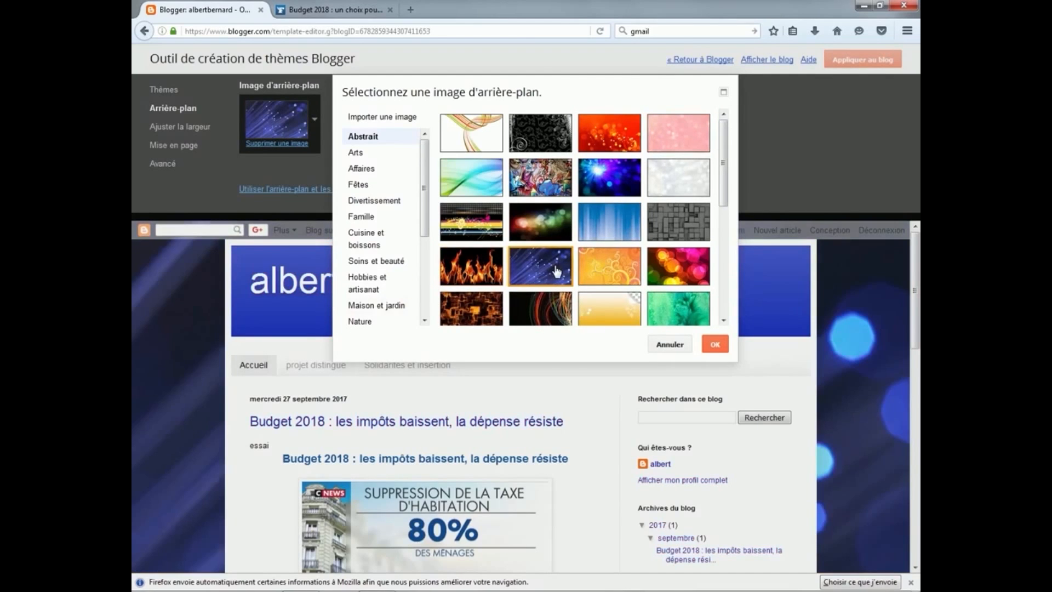
Step: Set the red image with circles from the Abstrait category as the blog's background and accept the choice
scroll(570, 246, "down", 5)
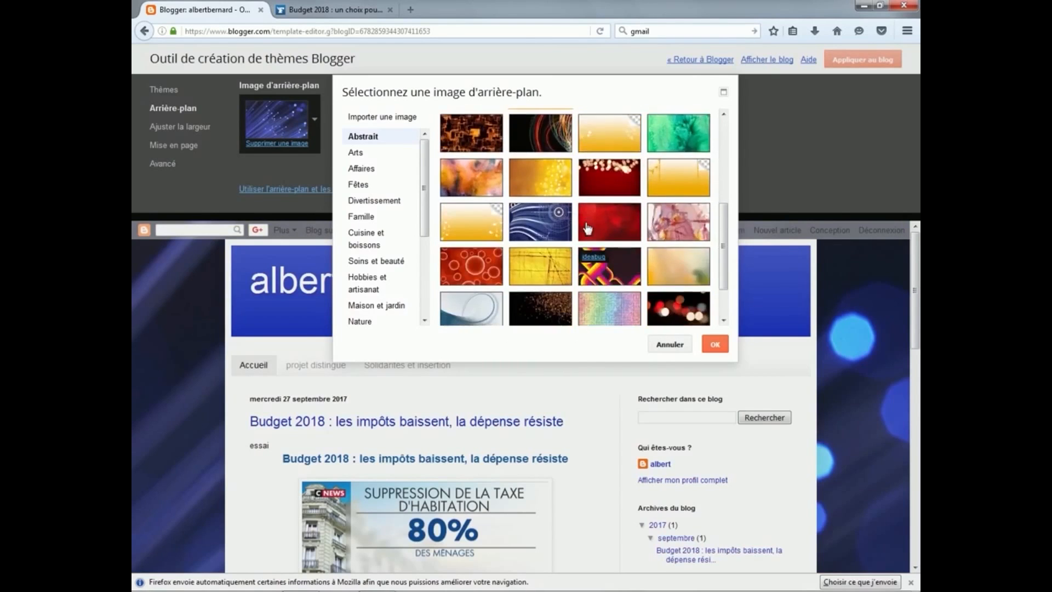
left_click(466, 220)
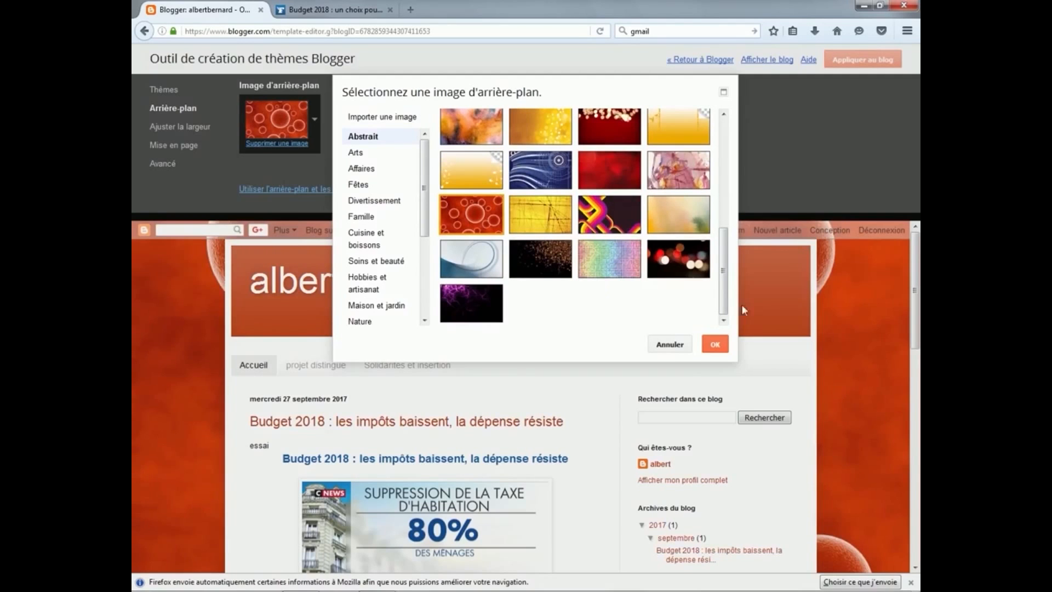
left_click(713, 343)
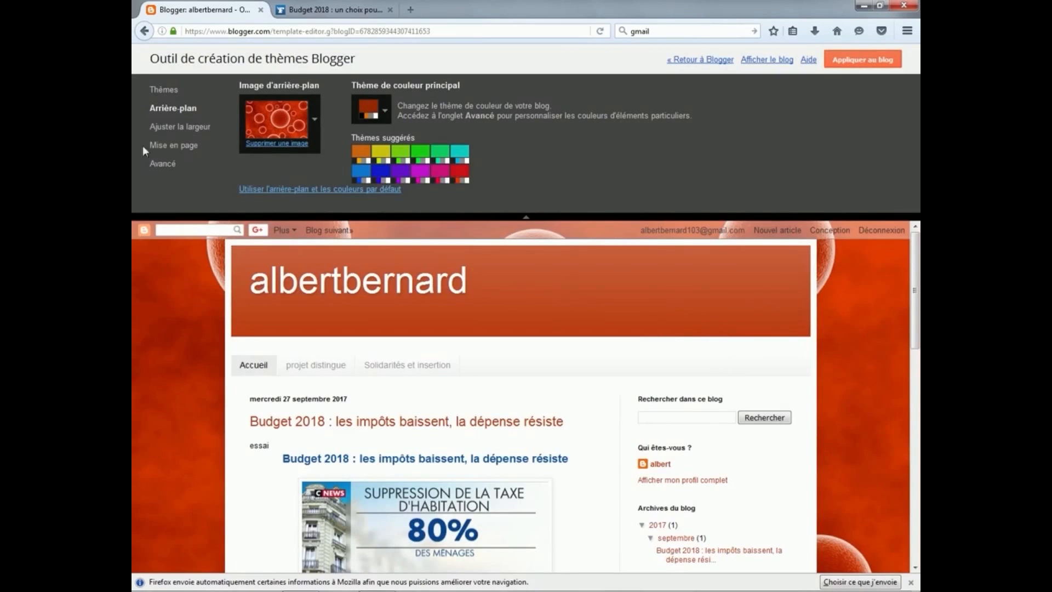
Step: Adjust the blog's widths, setting the whole blog to 1080 px and the right sidebar to 280 px
scroll(617, 376, "down", 10)
scroll(617, 391, "up", 10)
scroll(559, 389, "down", 3)
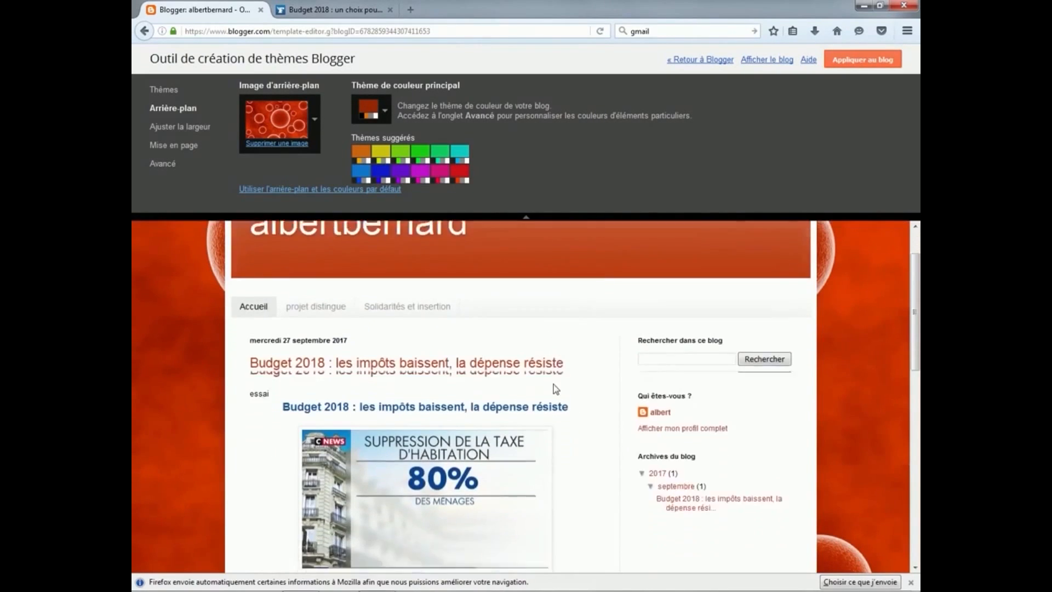
left_click(186, 132)
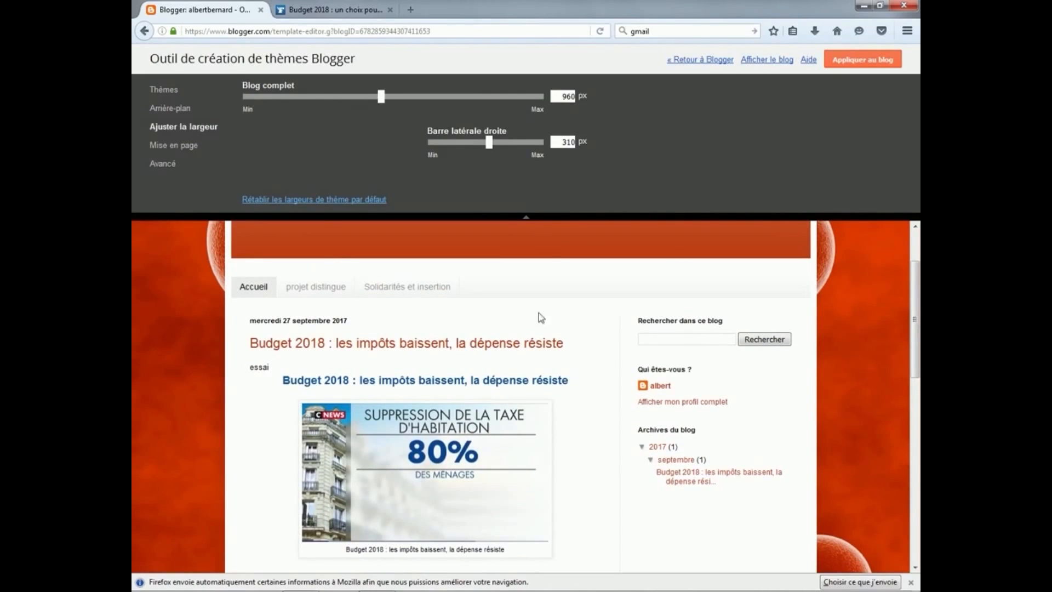
left_click_drag(386, 102, 419, 114)
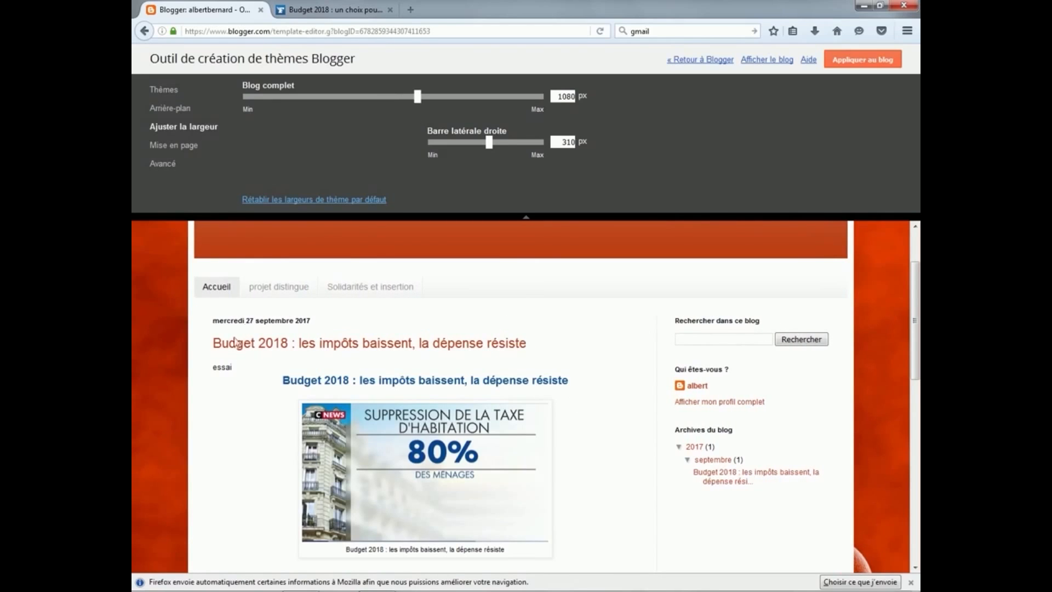
mouse_move(492, 143)
left_mouse_down()
mouse_move(502, 143)
mouse_move(481, 145)
left_mouse_up()
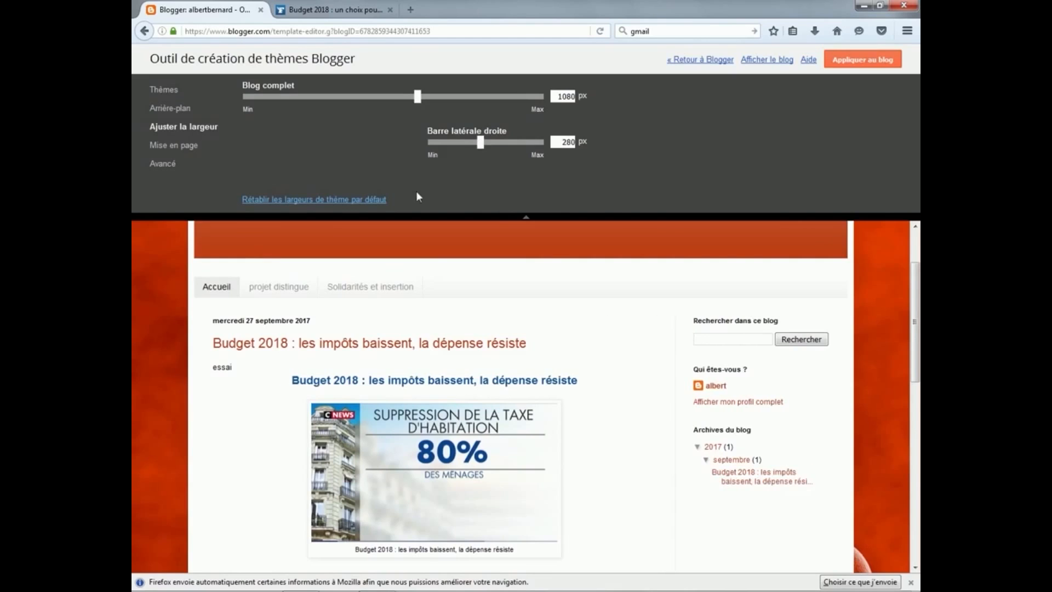
Step: Apply the new background and width settings to the blog and return to the Blogger theme page
left_click(186, 146)
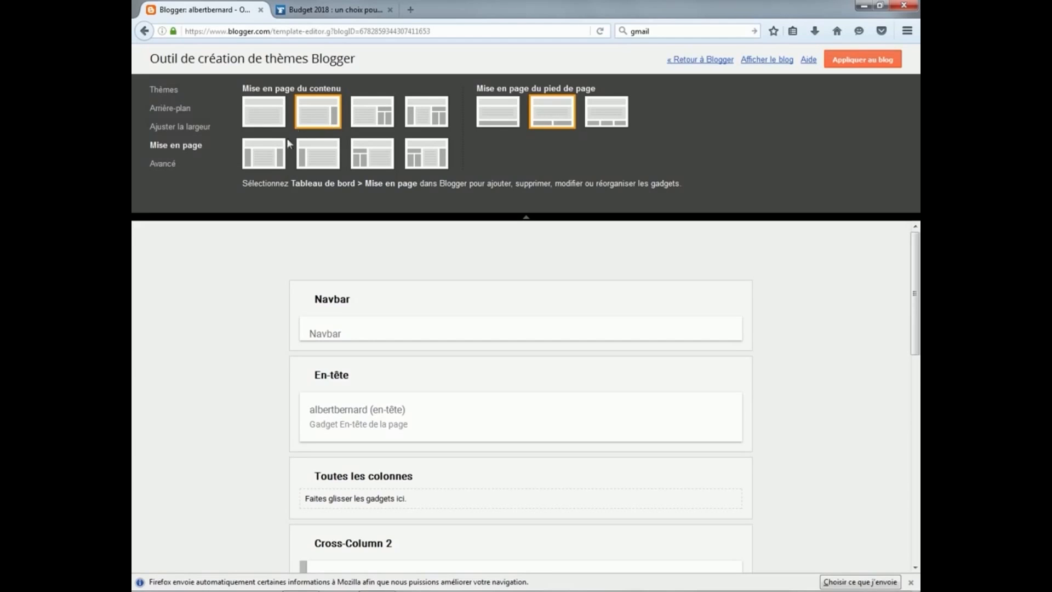
left_click(162, 166)
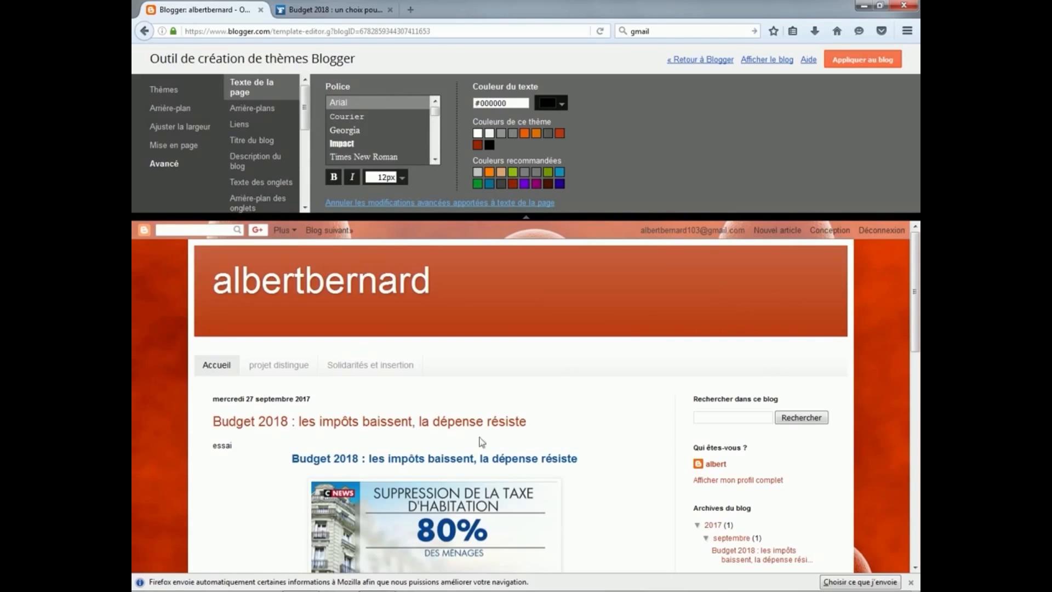
scroll(480, 475, "down", 6)
scroll(480, 475, "up", 5)
scroll(478, 438, "up", 1)
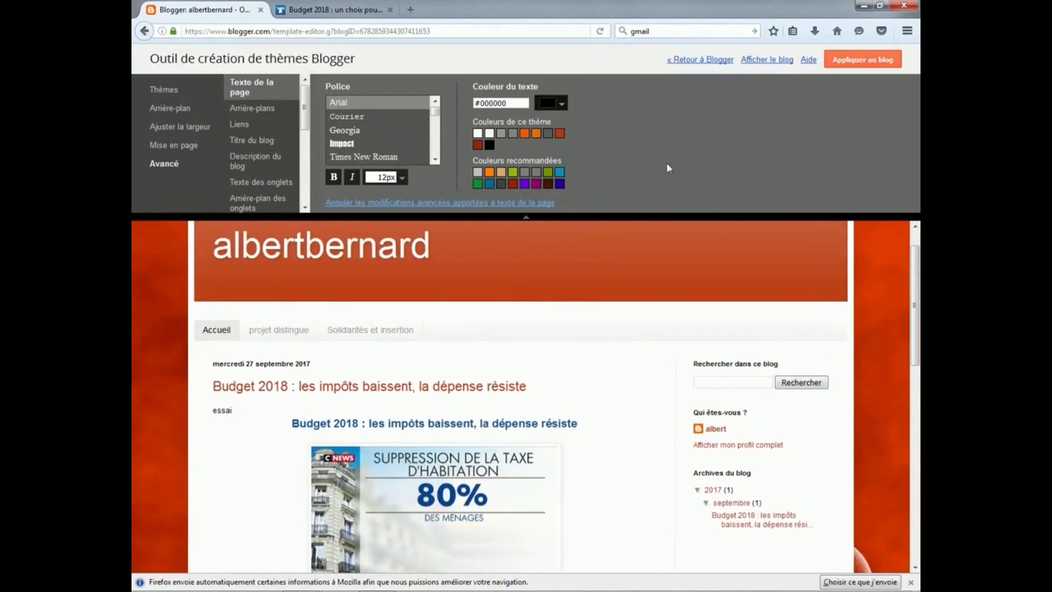
left_click(848, 60)
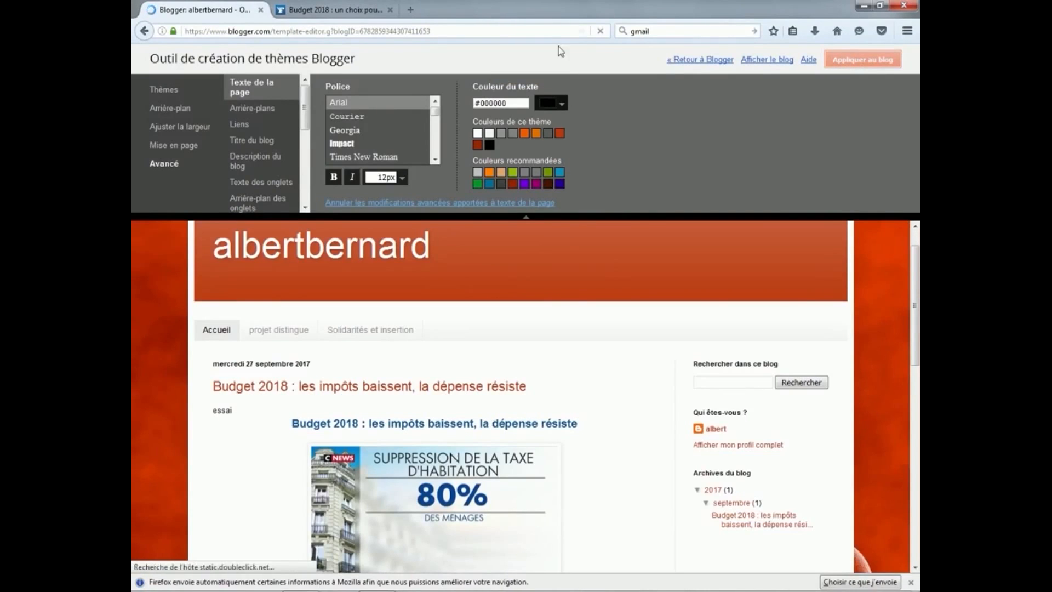
left_click(726, 61)
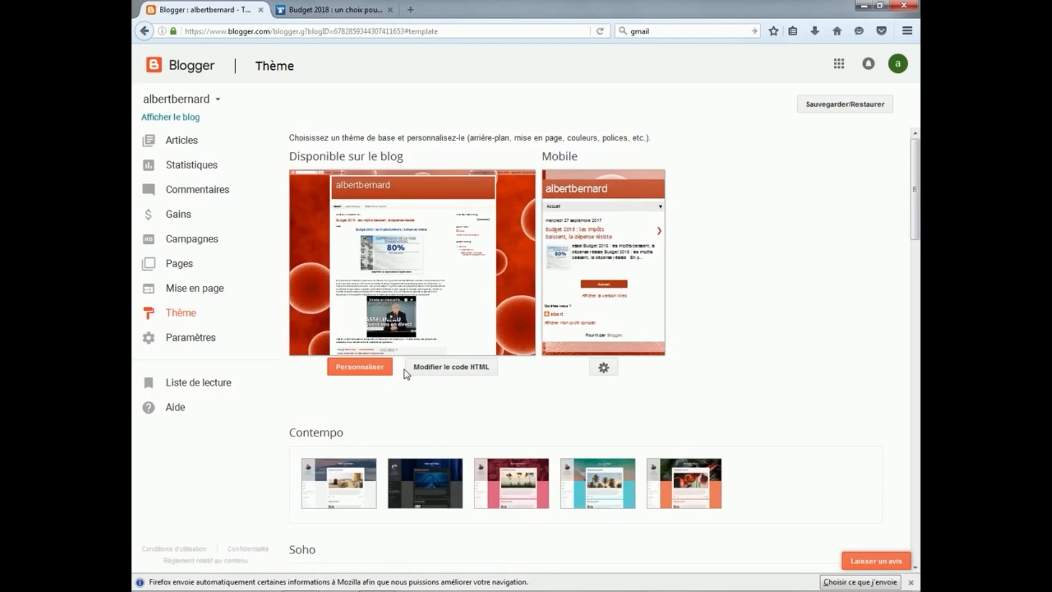
Step: View the published blog with its new background and widths, and close it again
left_click(182, 118)
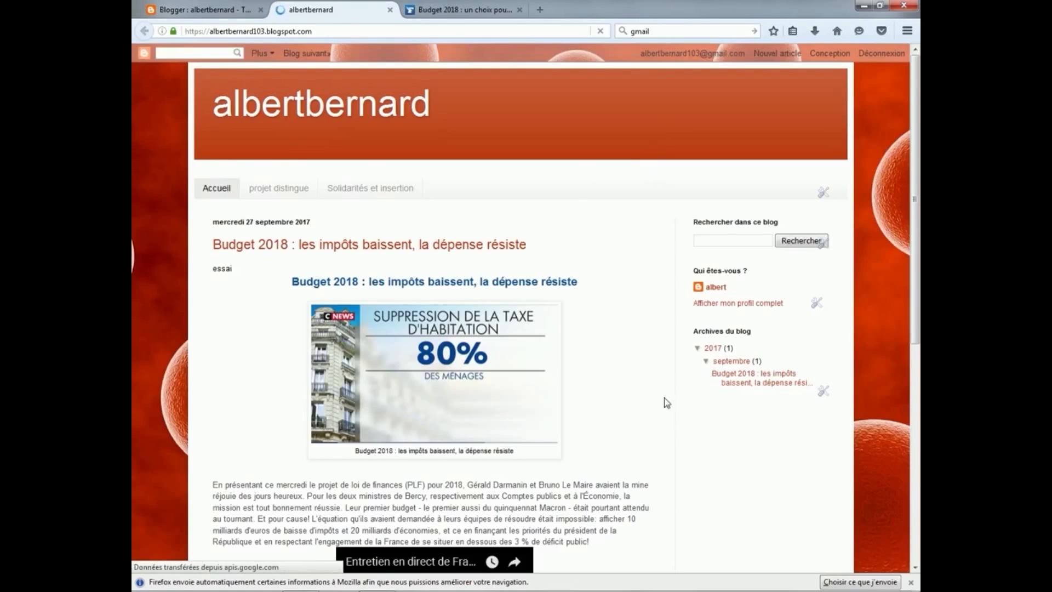
scroll(654, 378, "down", 1)
scroll(642, 422, "down", 6)
scroll(642, 422, "up", 7)
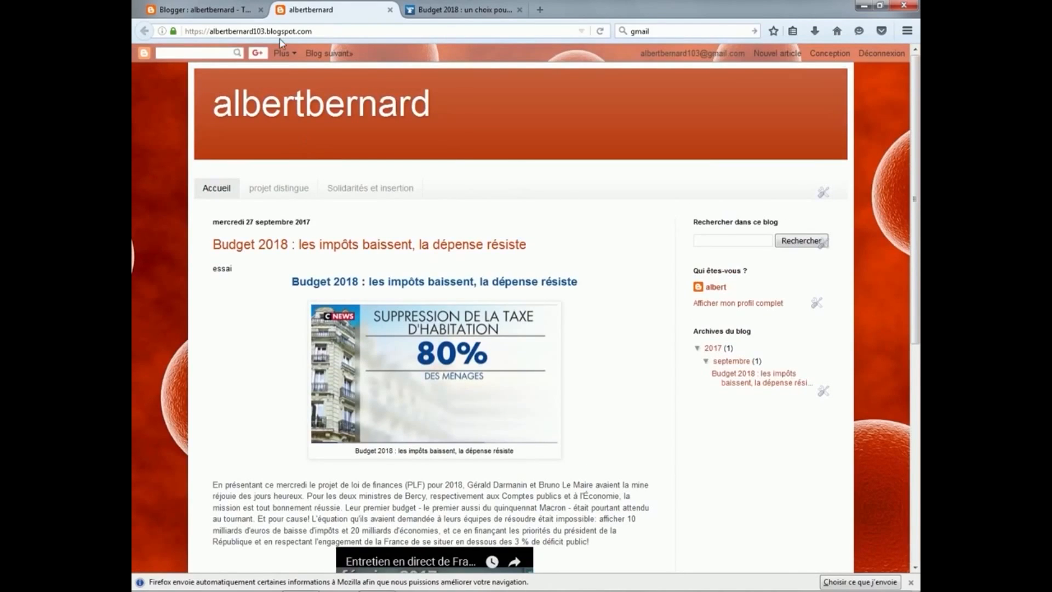
left_click(390, 10)
Step: Reopen the theme customization and examine the advanced settings for gadgets, article footer, date header and article title
left_click(361, 370)
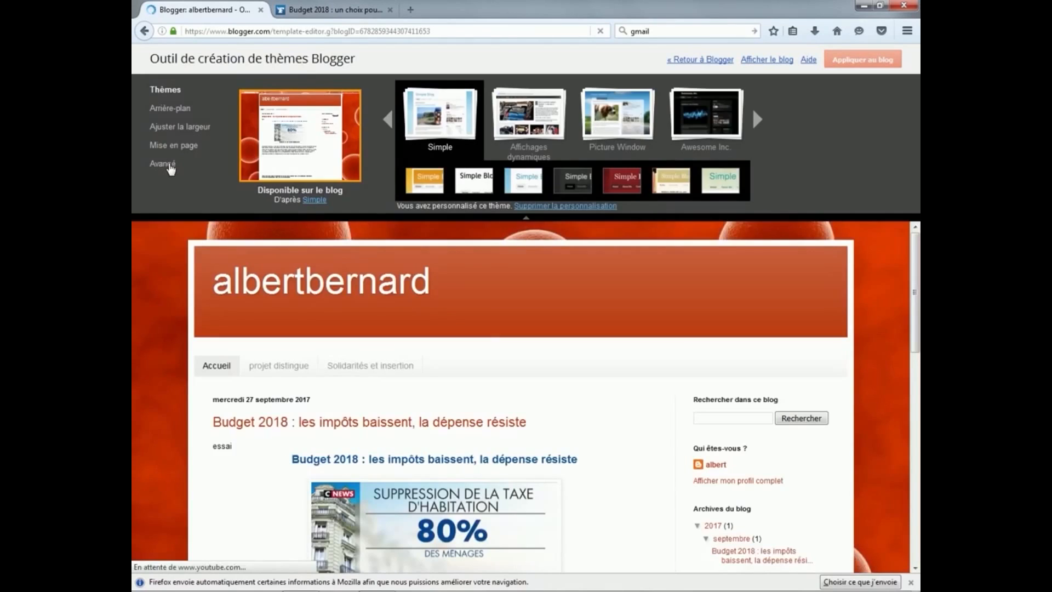
left_click(167, 164)
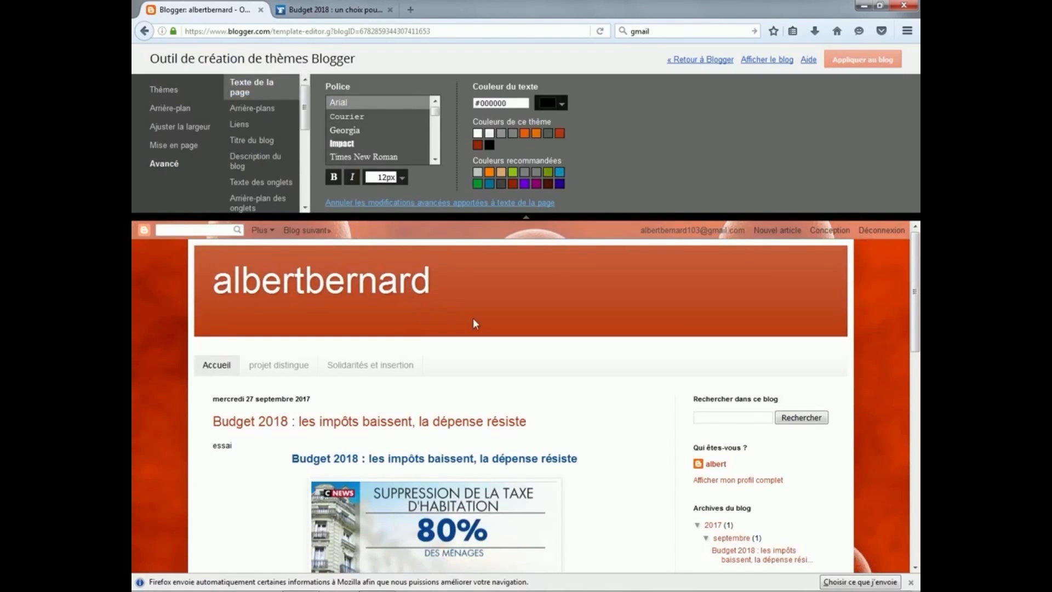
scroll(475, 323, "down", 2)
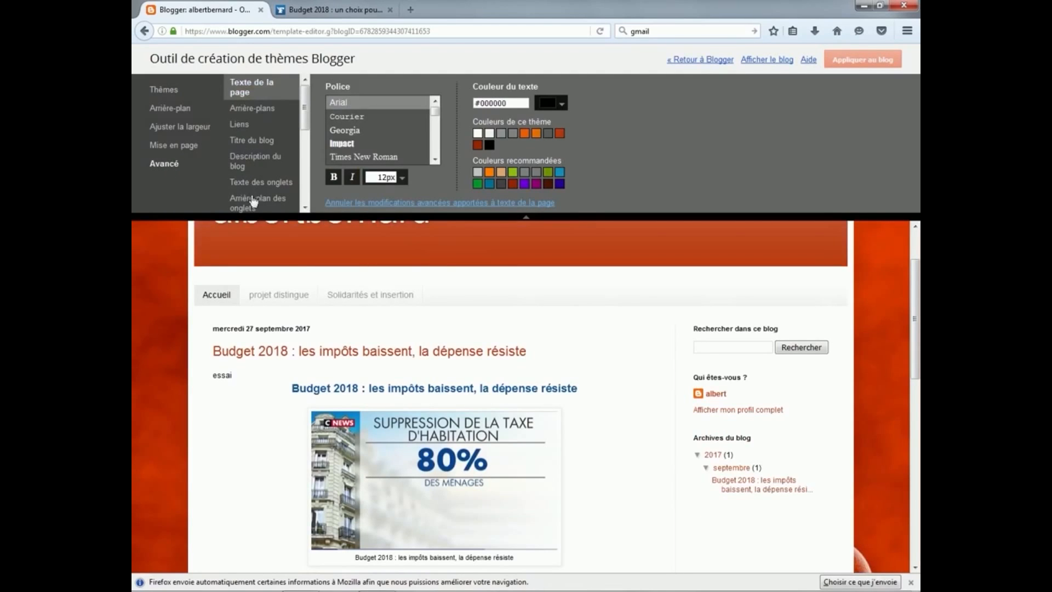
left_click_drag(305, 116, 305, 204)
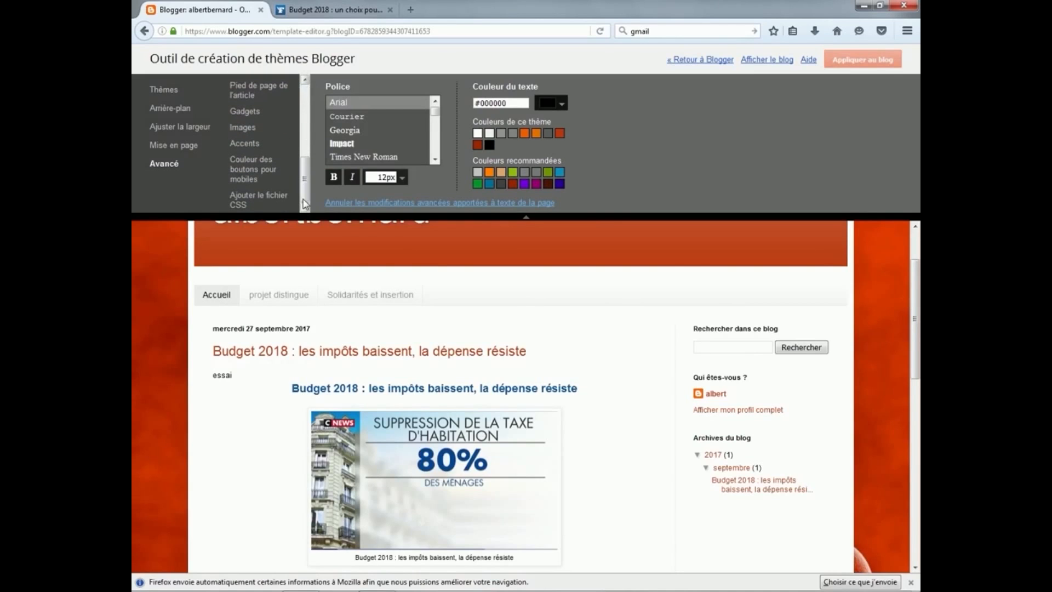
left_click_drag(305, 196, 308, 167)
scroll(309, 147, "up", 3)
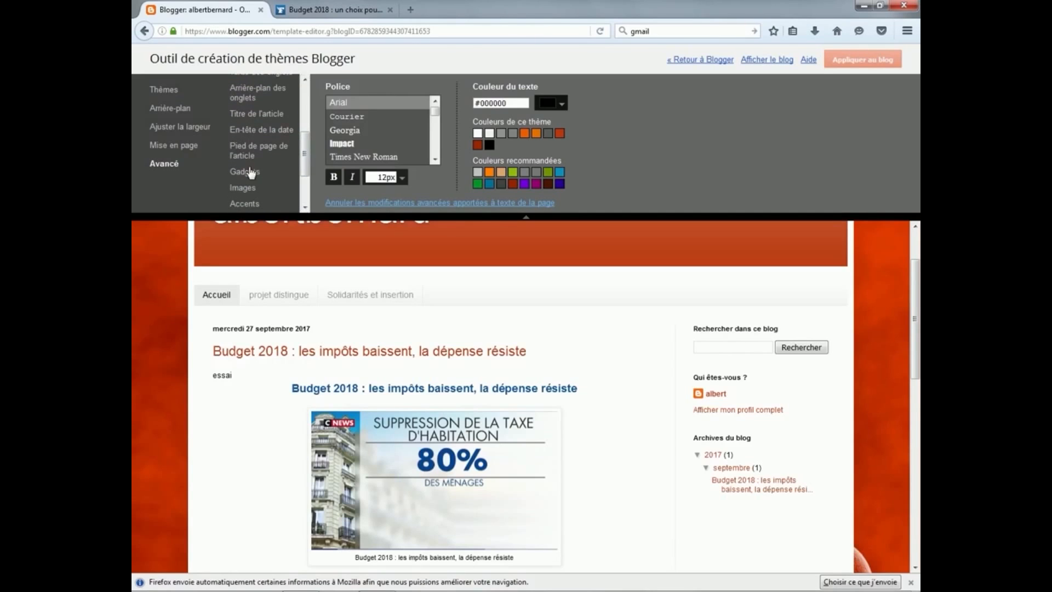
left_click(252, 172)
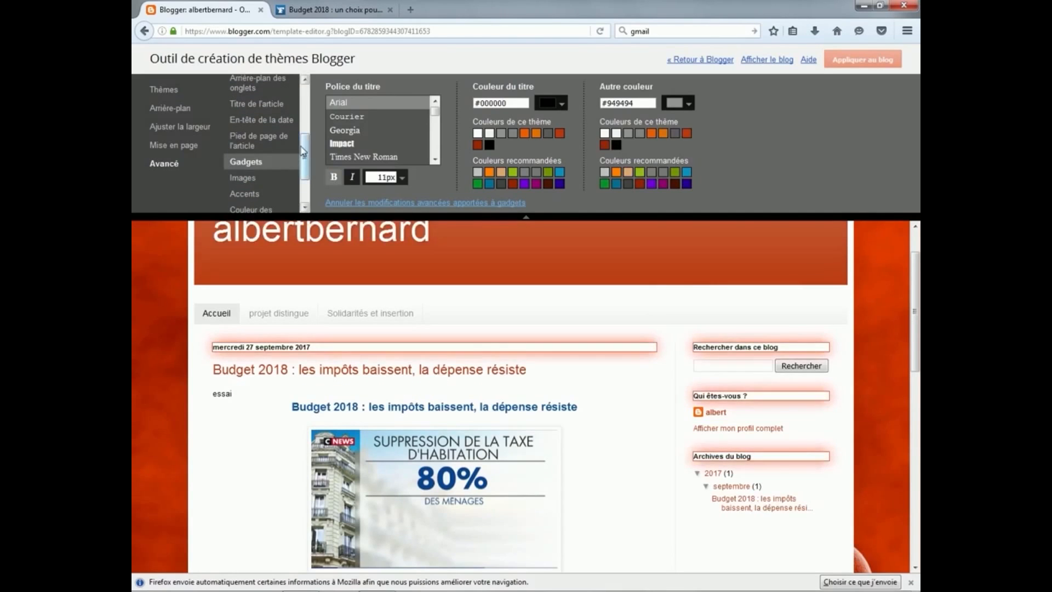
scroll(307, 150, "down", 3)
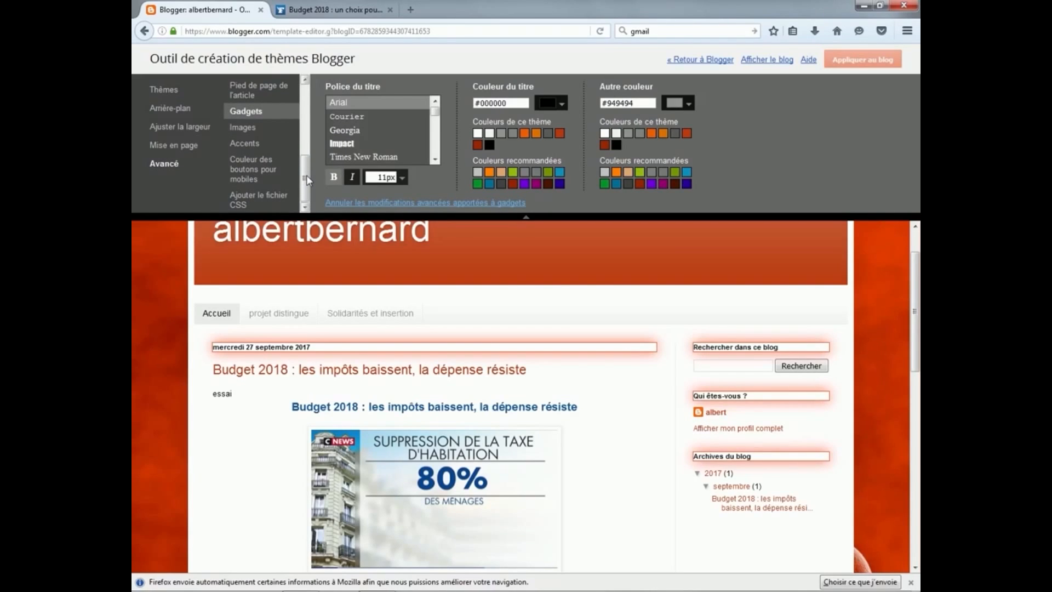
left_click_drag(307, 175, 314, 140)
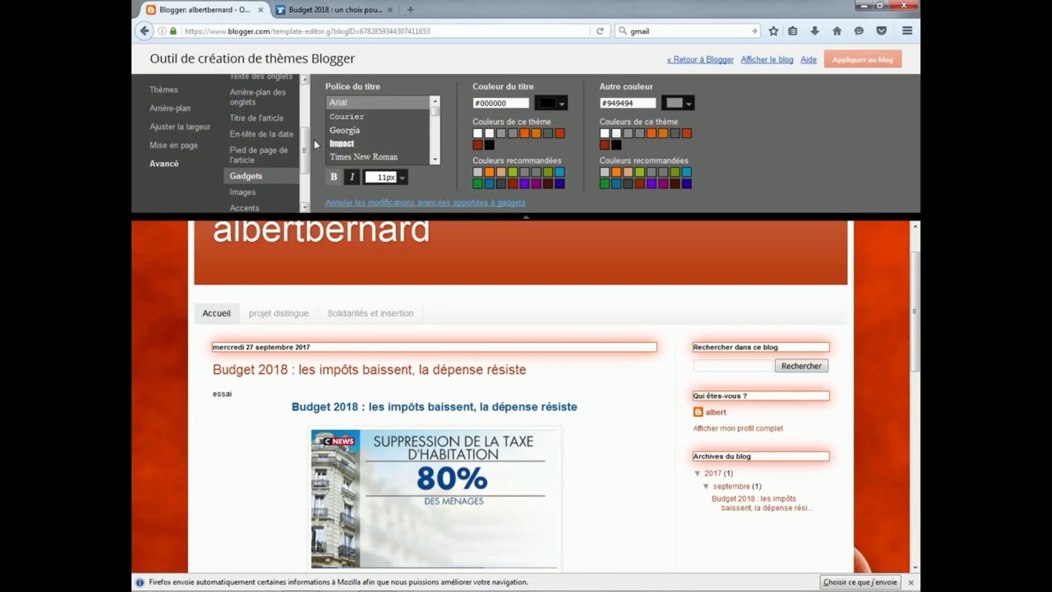
left_click(262, 157)
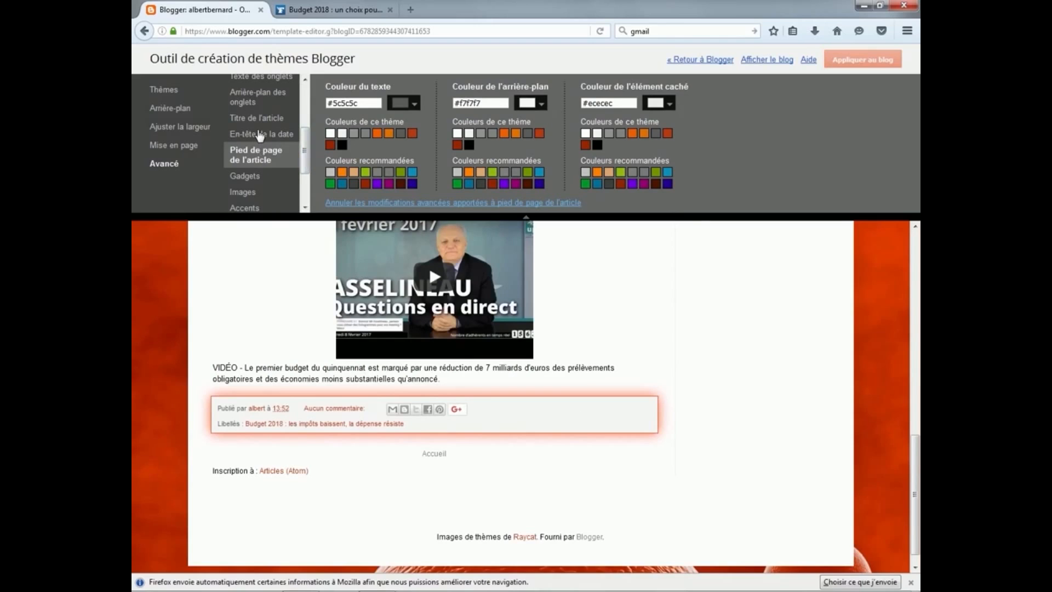
left_click(259, 135)
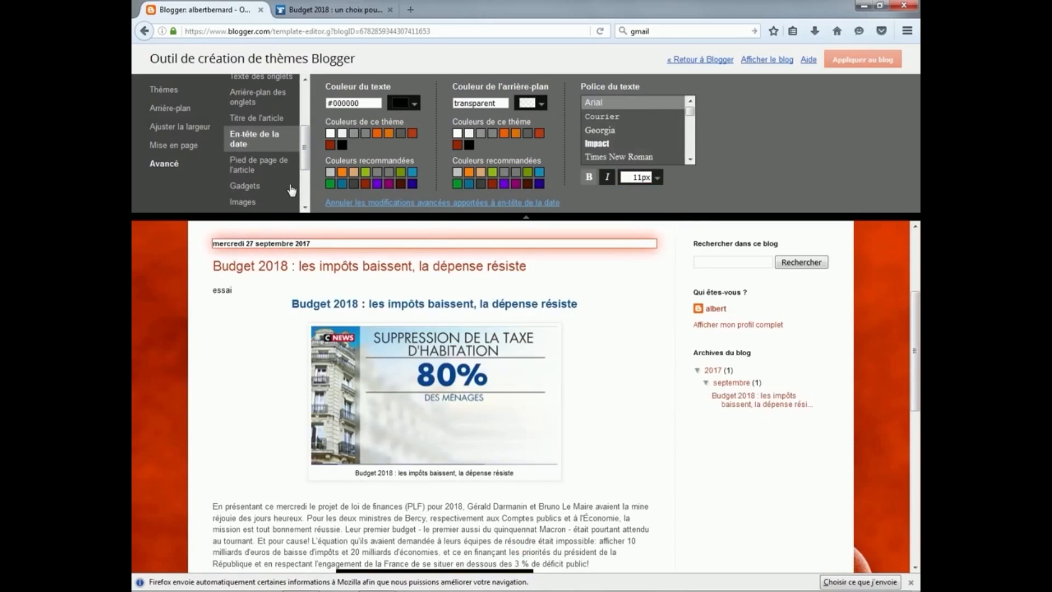
left_click(237, 120)
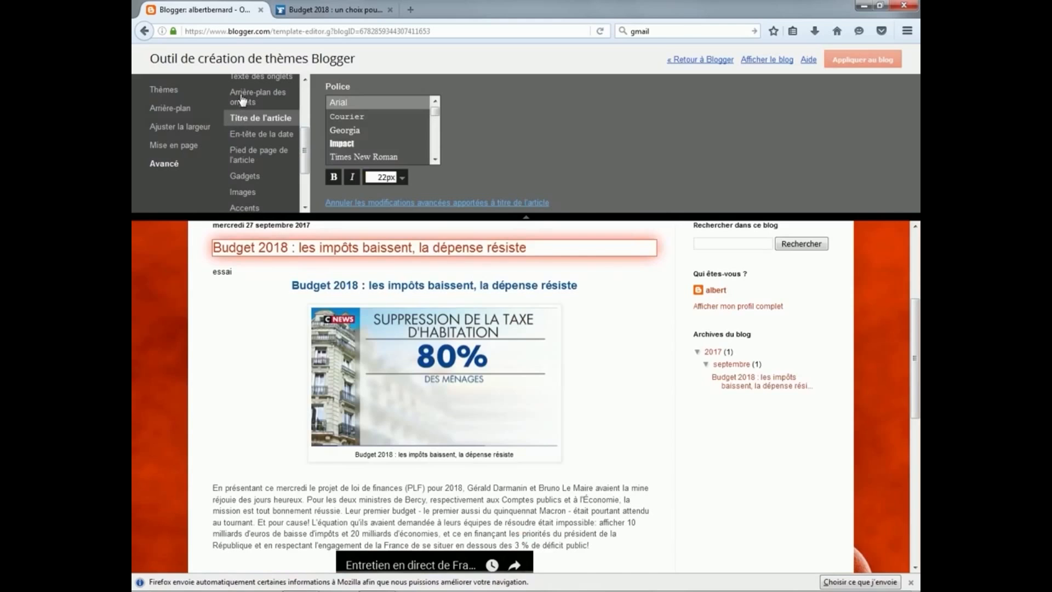
Step: Try grey and orange shades for the page tabs' background and settle on the brown-orange #aa5b29
left_click(238, 99)
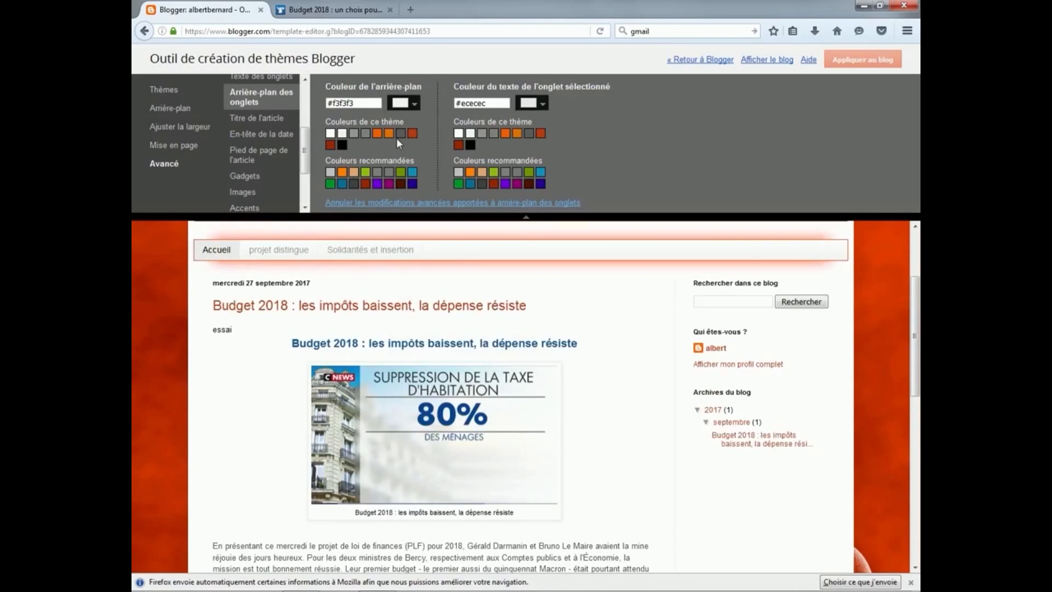
left_click(366, 136)
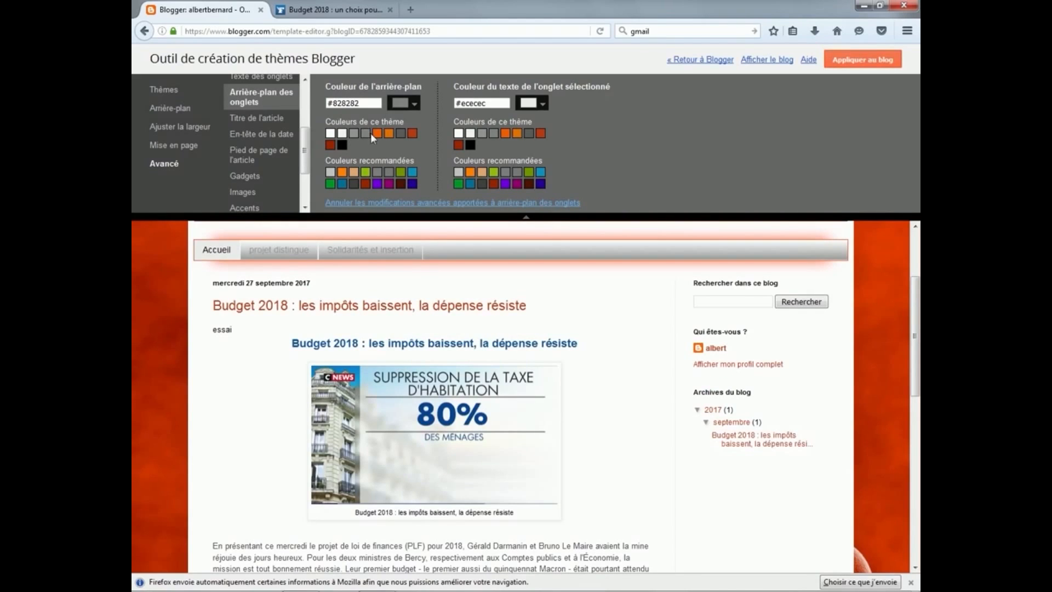
left_click(377, 134)
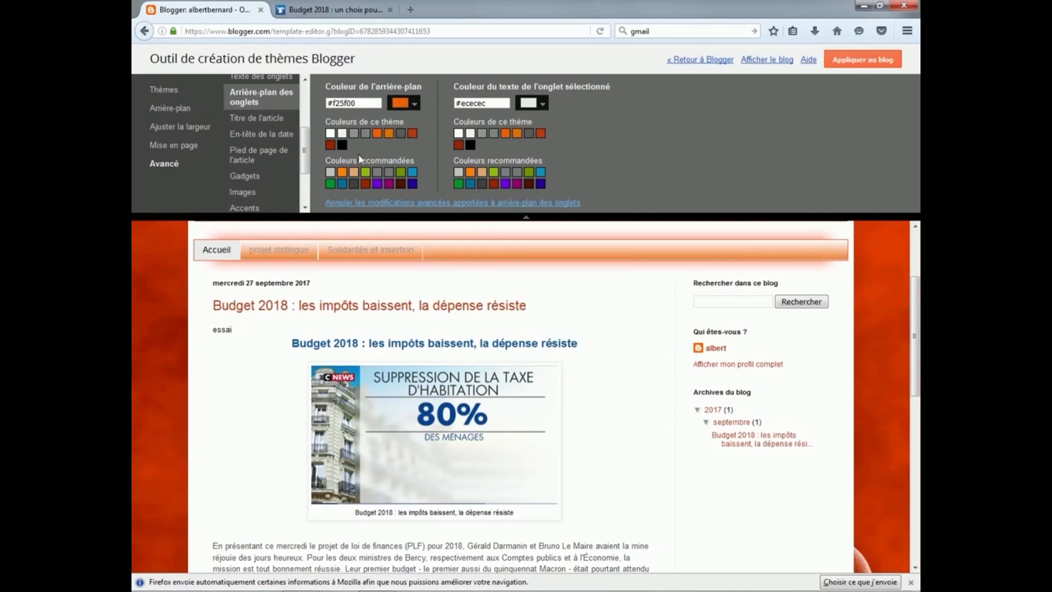
left_click(354, 185)
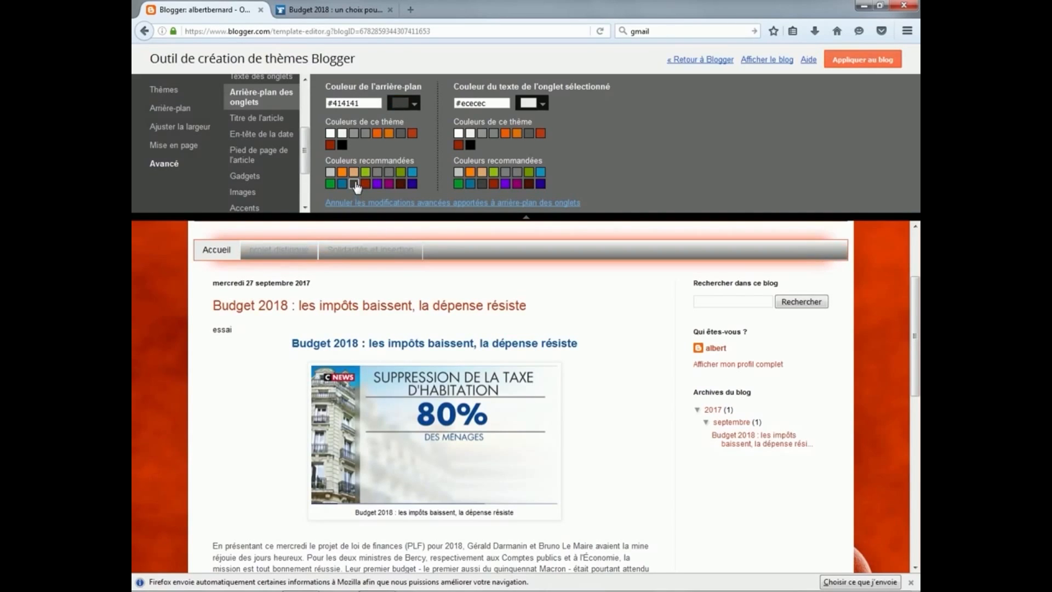
left_click(416, 104)
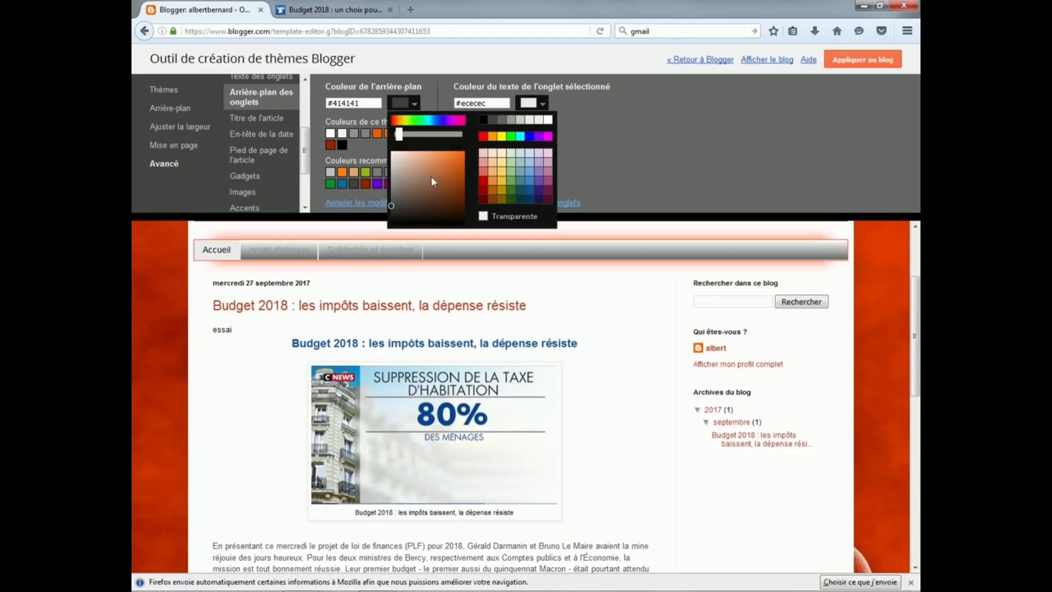
left_click(447, 177)
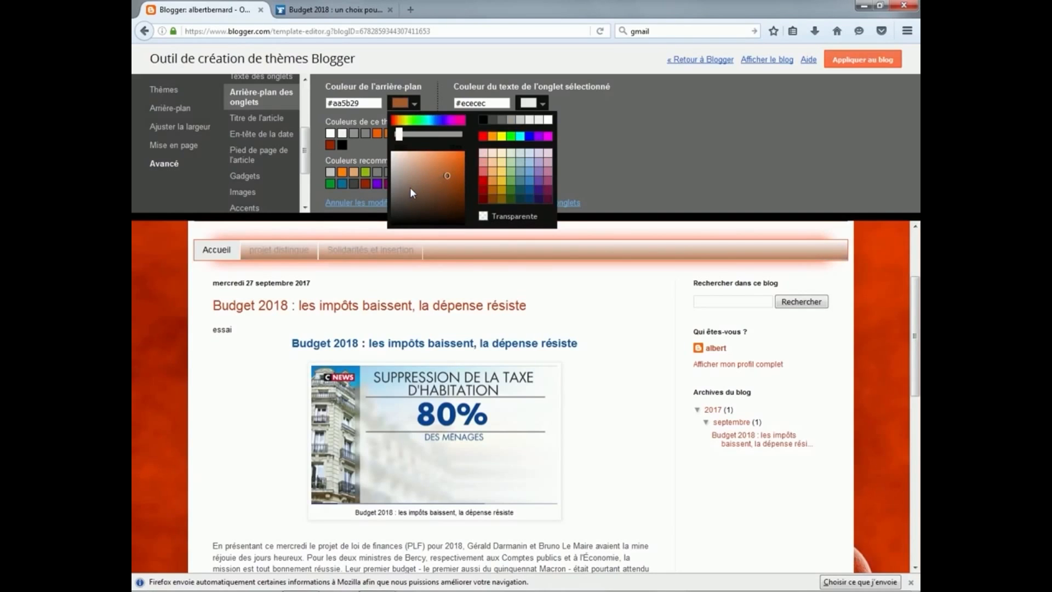
left_click(504, 103)
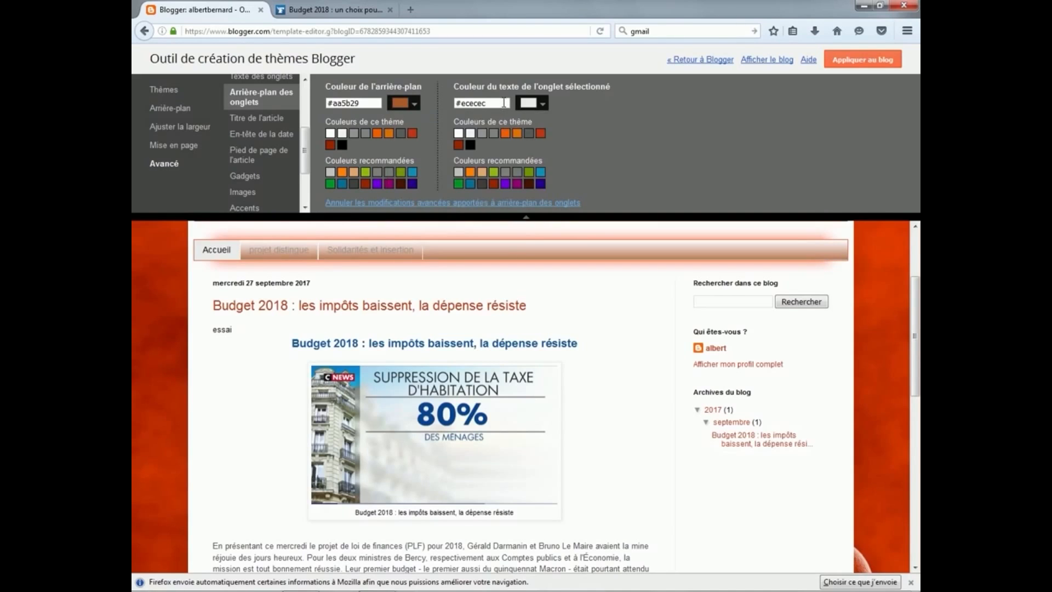
left_click(542, 106)
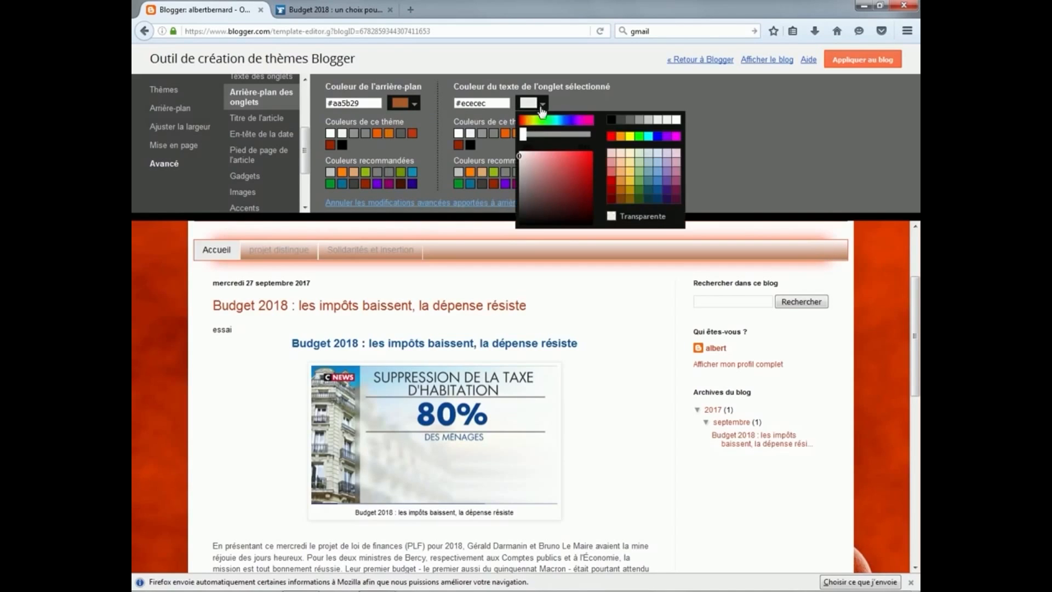
left_click(530, 136)
left_click(542, 106)
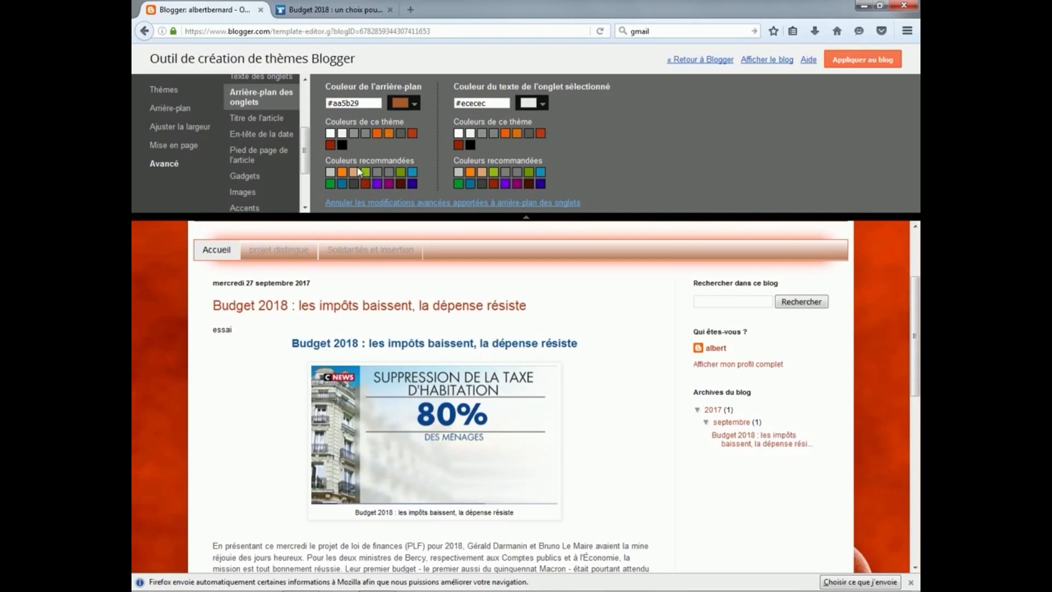
Step: Set the page tabs' text colour to black (#000000) and apply the tab colour changes to the blog
left_click(271, 80)
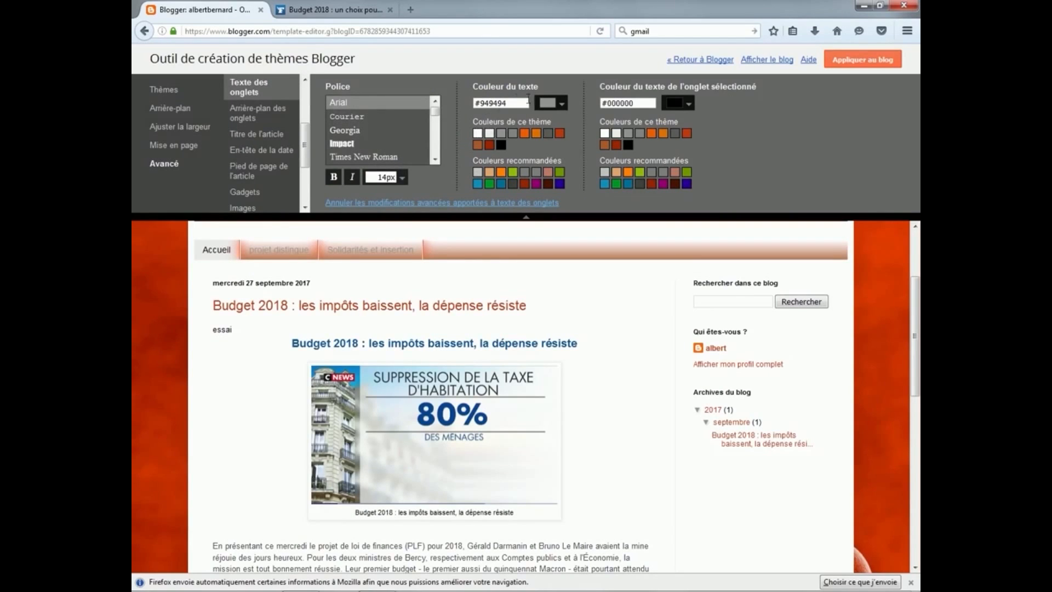
left_click(562, 104)
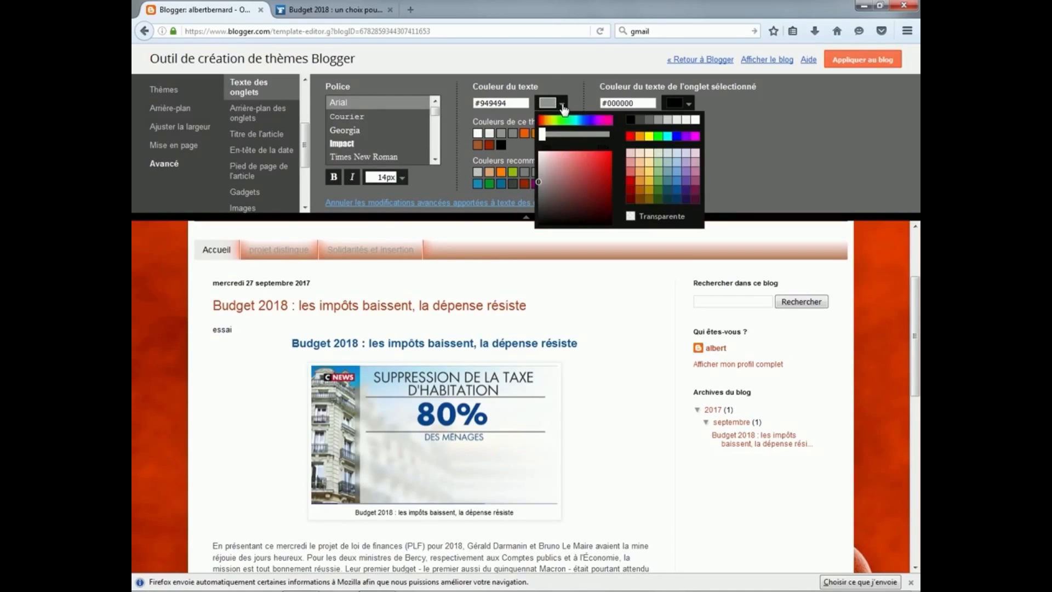
left_click(630, 120)
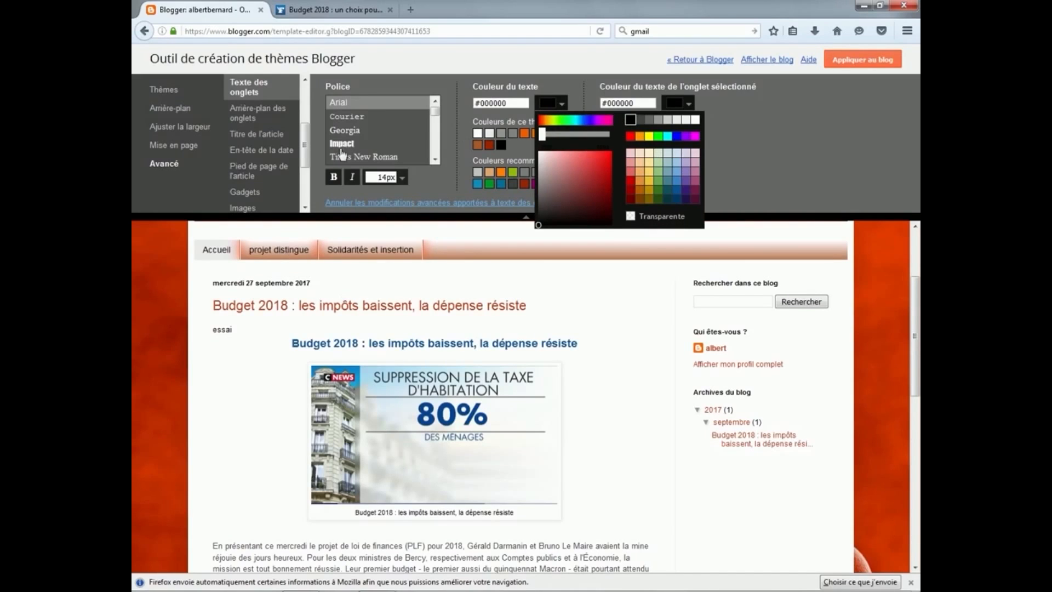
left_click(869, 61)
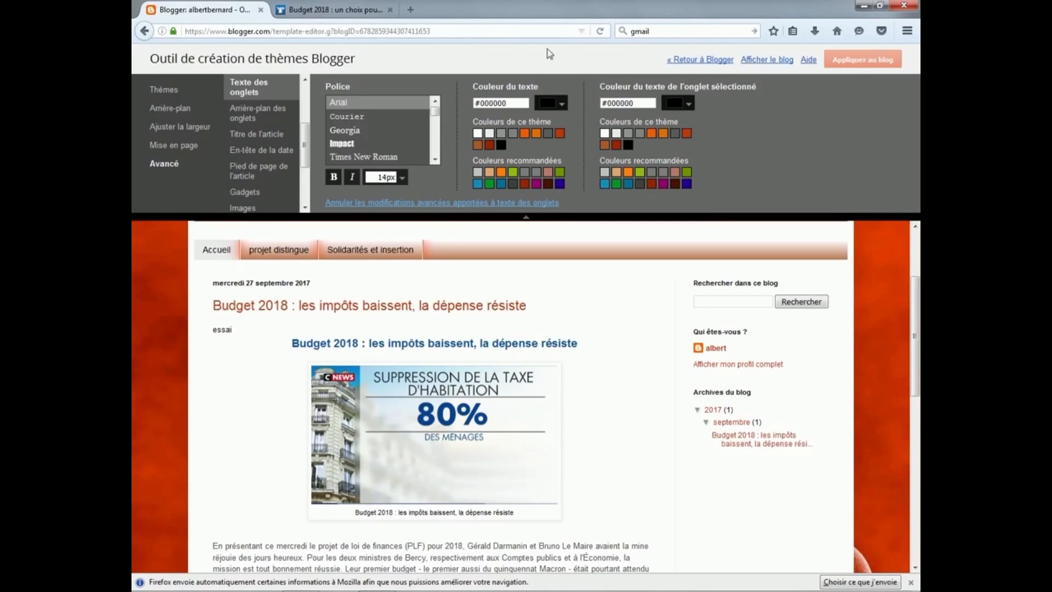
left_click(695, 59)
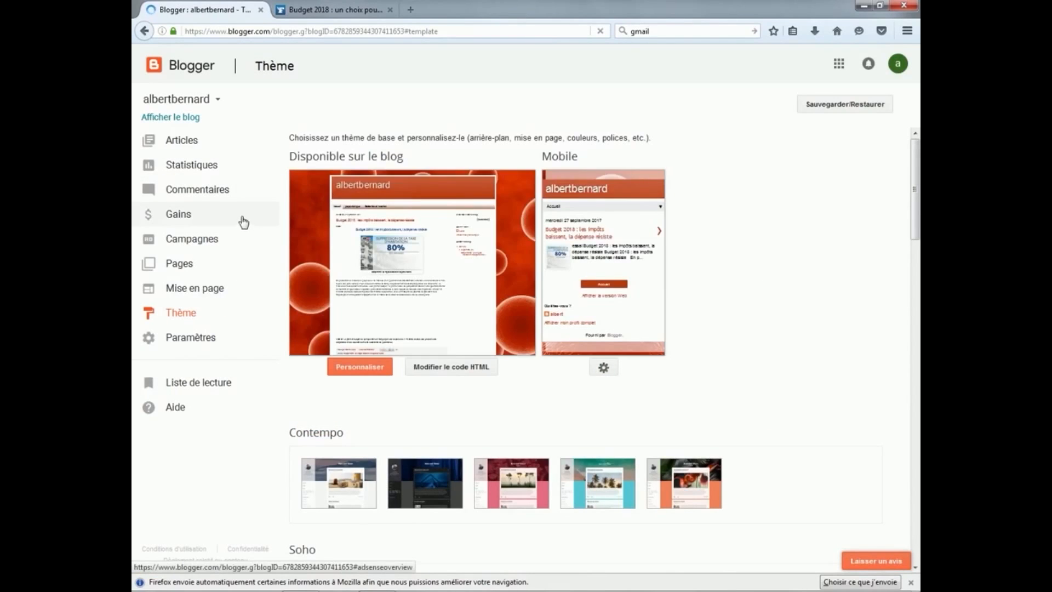
Step: View the published blog's projet distingue and Solidarités et insertion pages, return to Accueil, and close the blog
left_click(171, 117)
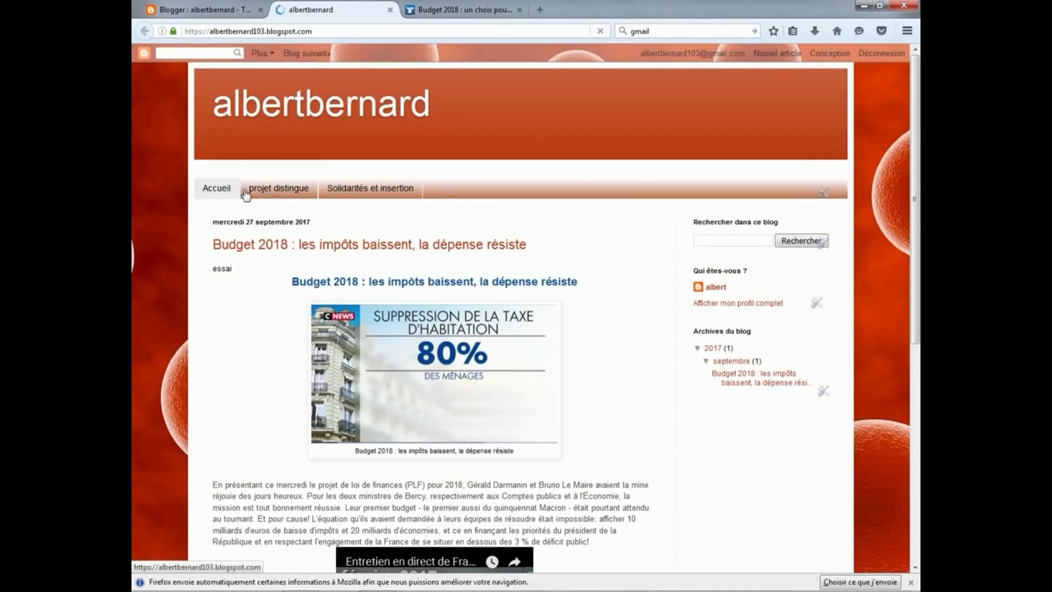
left_click(264, 193)
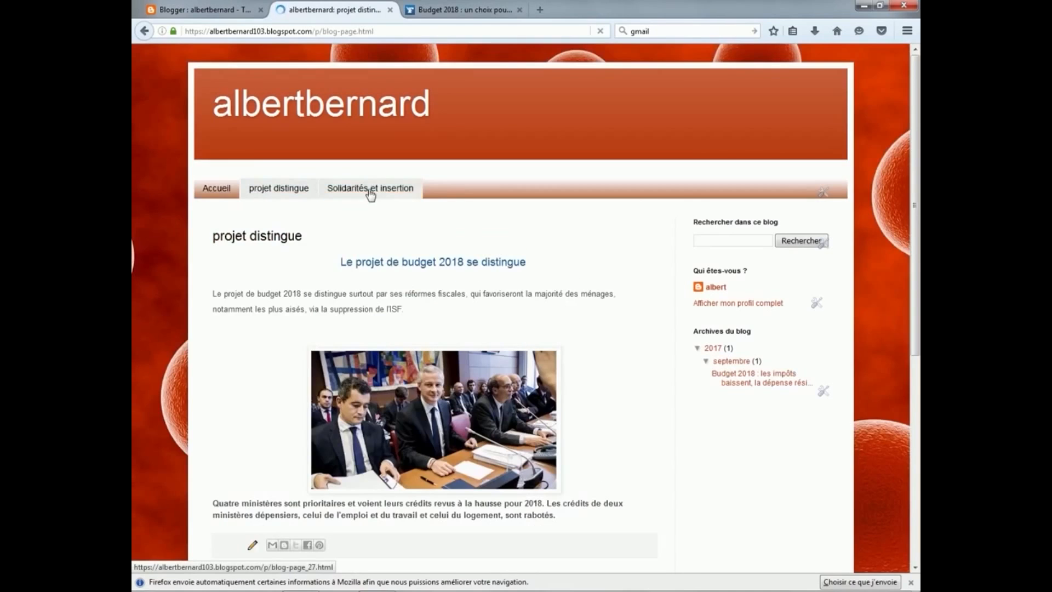
left_click(367, 193)
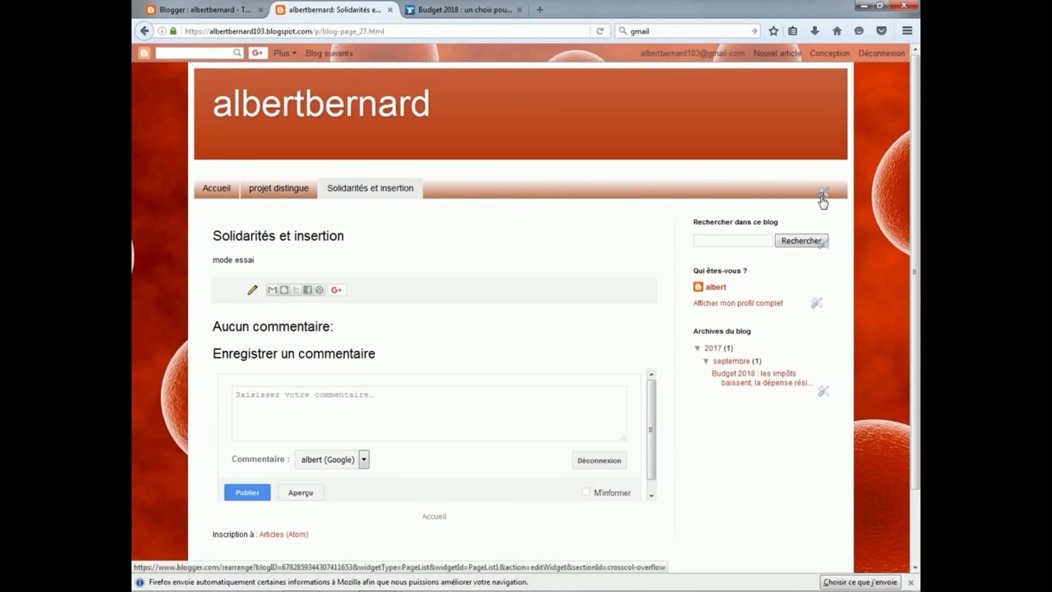
left_click(213, 190)
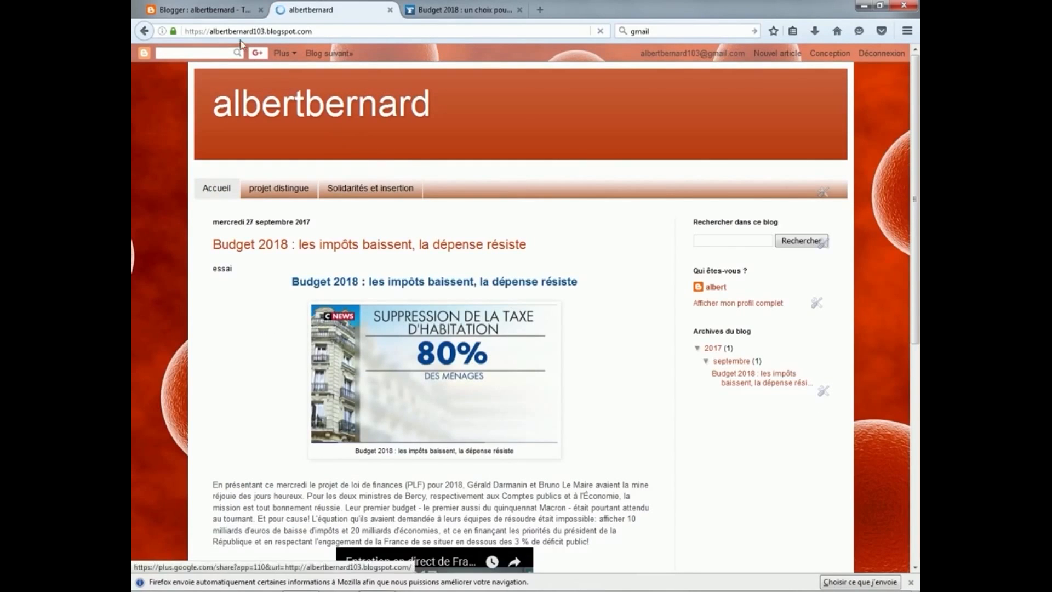
left_click(390, 9)
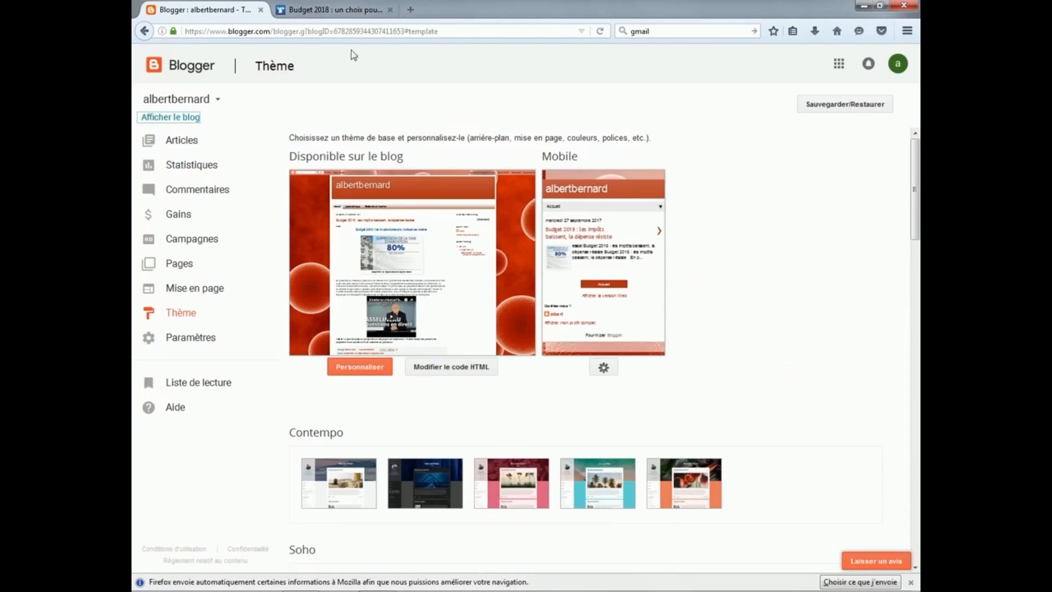
Step: Examine the blog's basic settings and open the blog description for editing
left_click(196, 339)
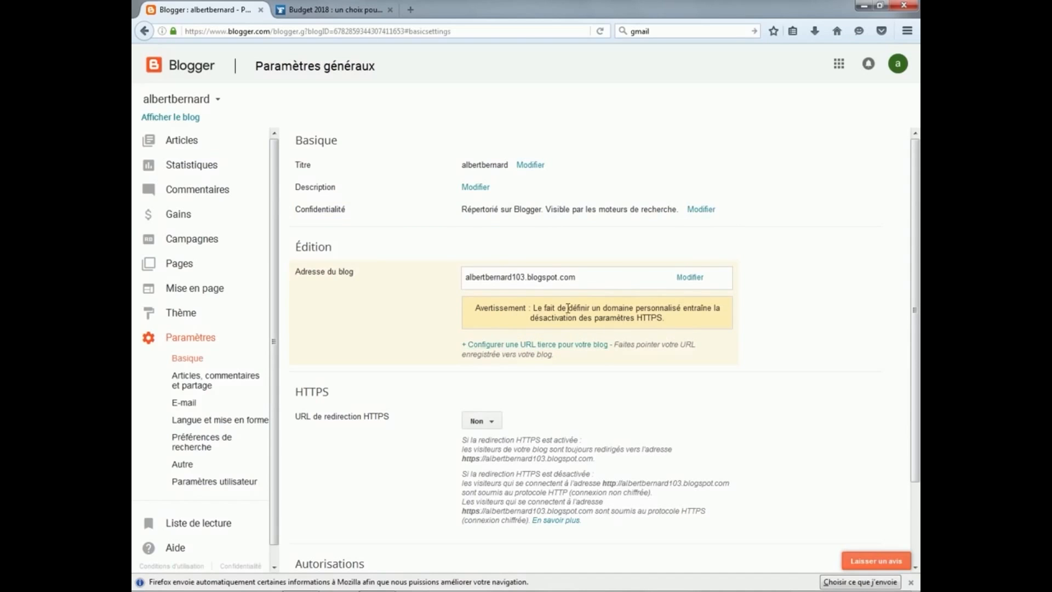
scroll(567, 313, "down", 2)
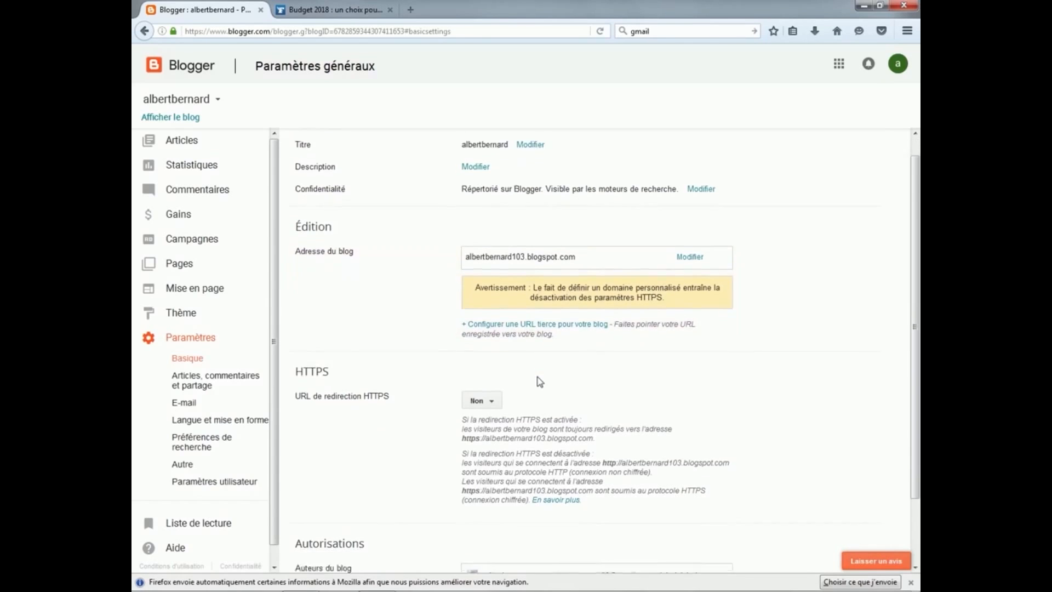
scroll(538, 364, "up", 2)
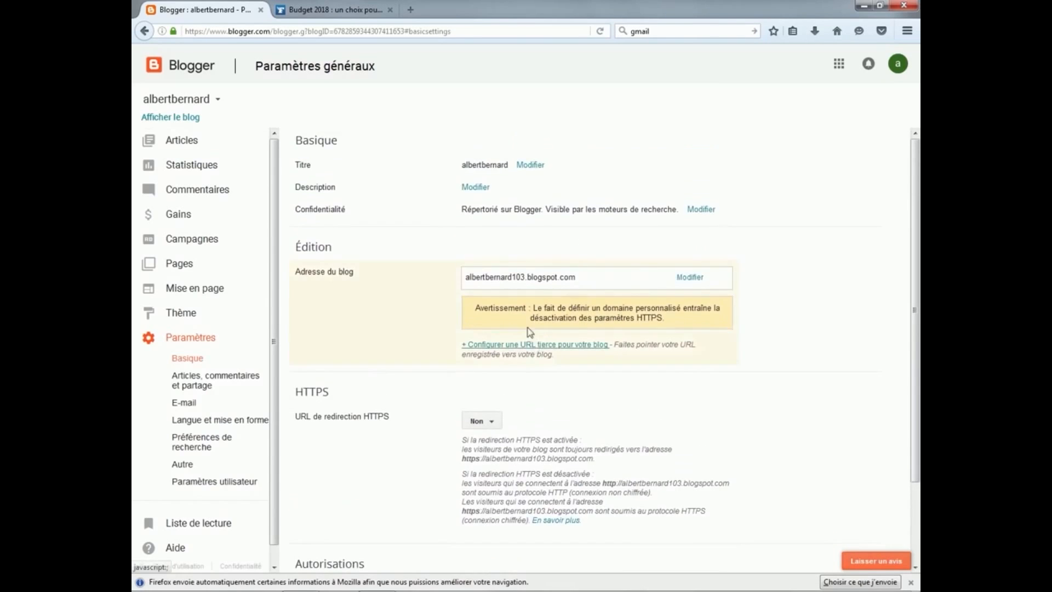
left_click(475, 187)
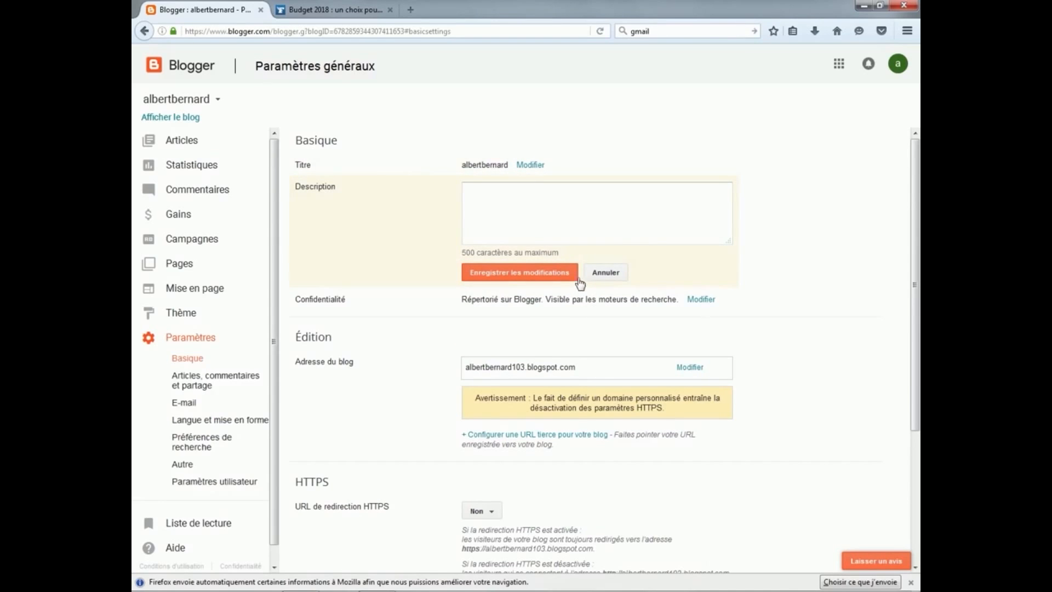
Step: Check the header of the published blog, close it, and open the settings for articles, comments and sharing
left_click(185, 118)
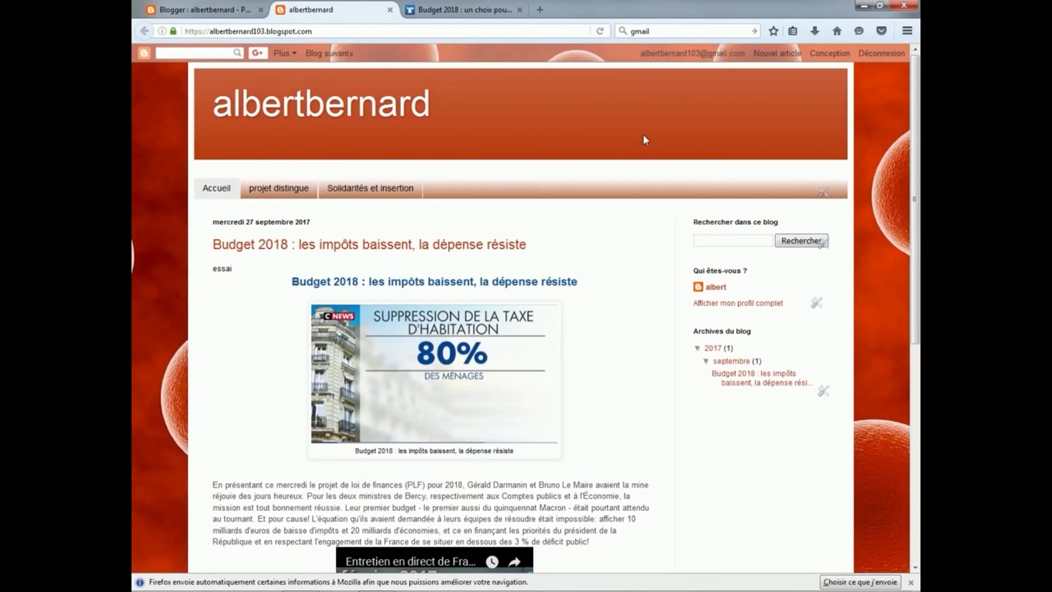
left_click(391, 10)
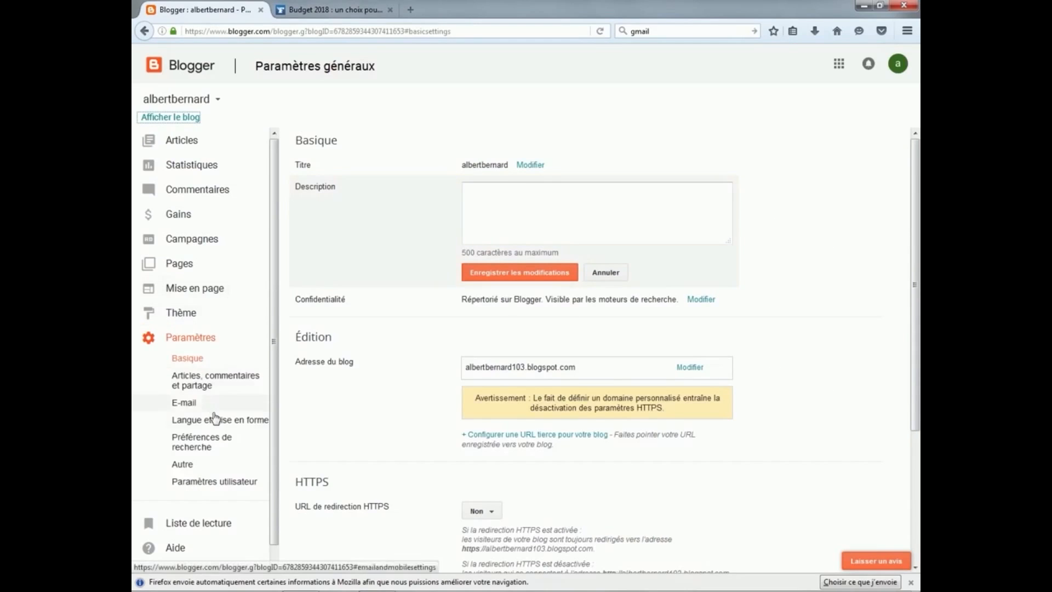
left_click(202, 384)
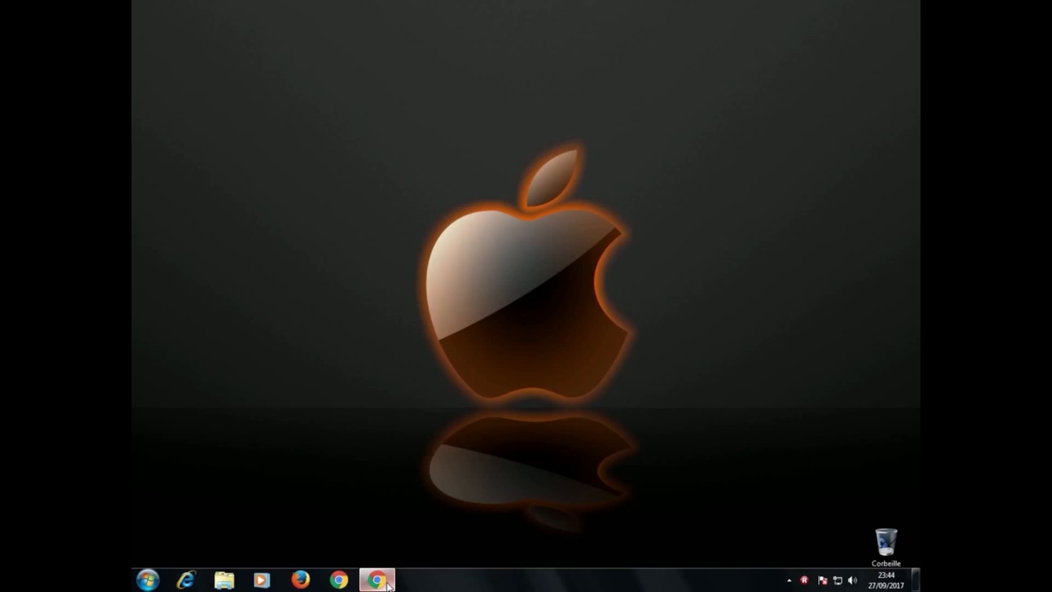
Step: Switch to Chrome and open Blogger from the Google apps
left_click(377, 580)
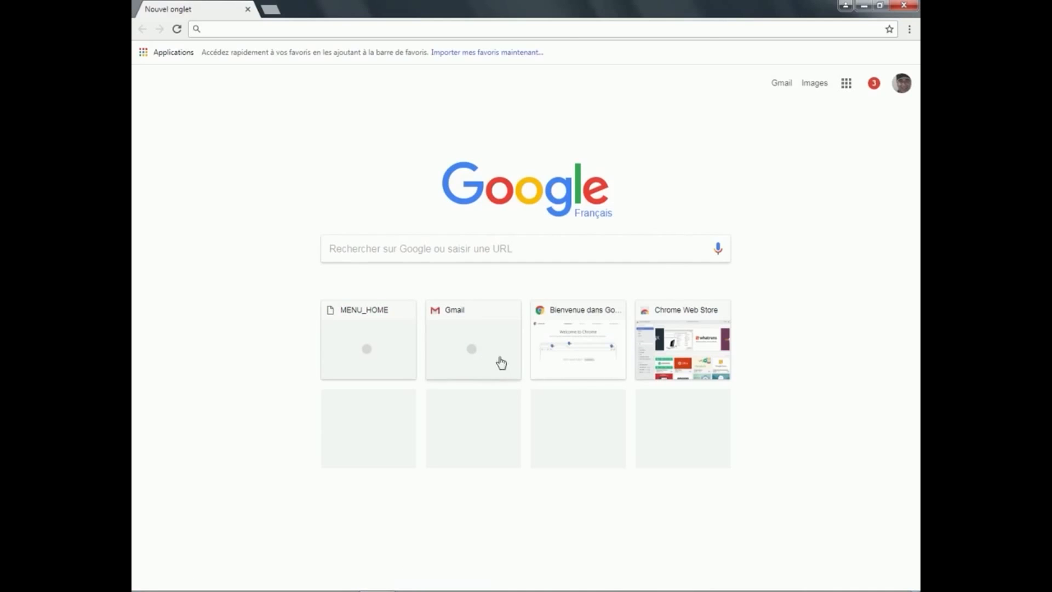
left_click(847, 84)
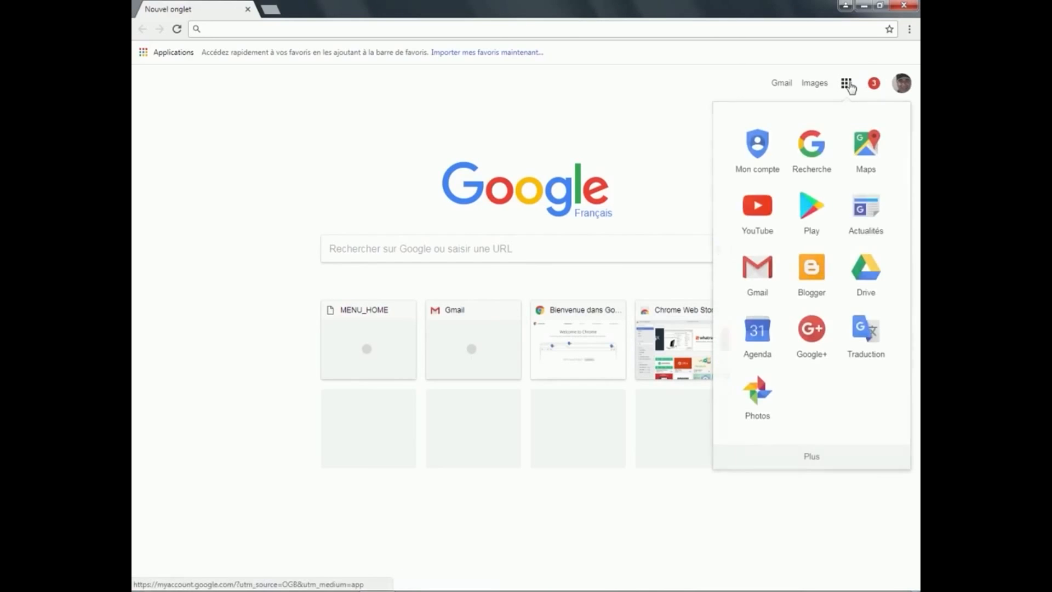
left_click(814, 269)
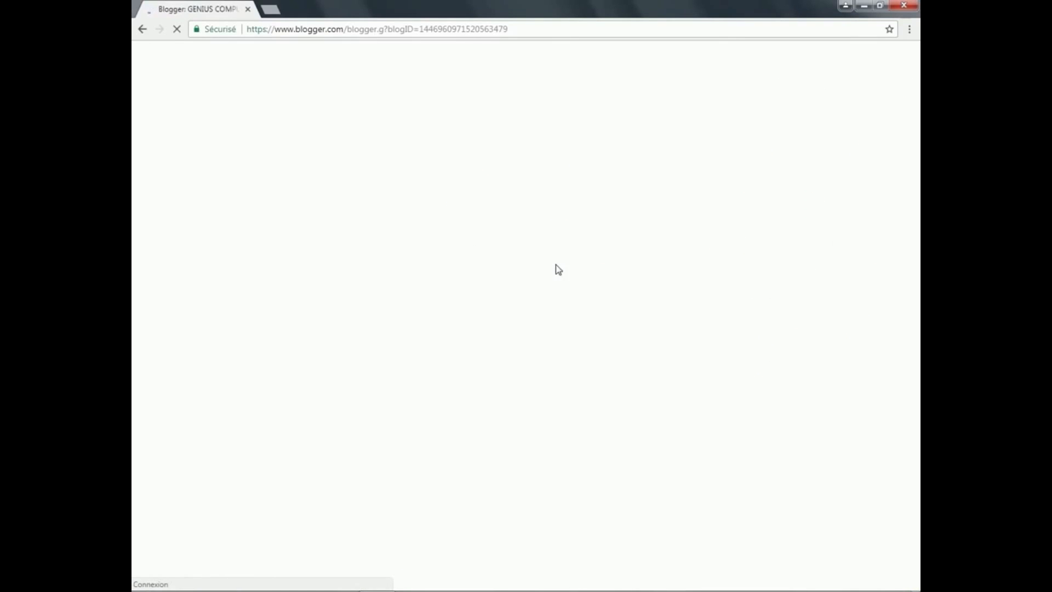
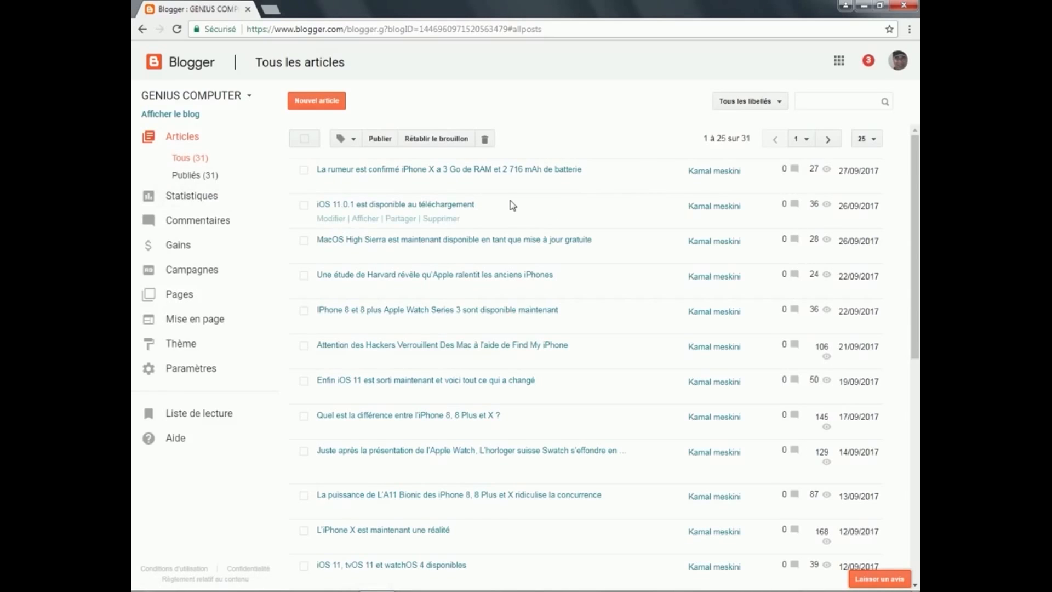
Step: Examine the GENIUS COMPUTER blog's statistics: the overview, articles, traffic sources, and participants by country, browser and operating system
left_click(187, 196)
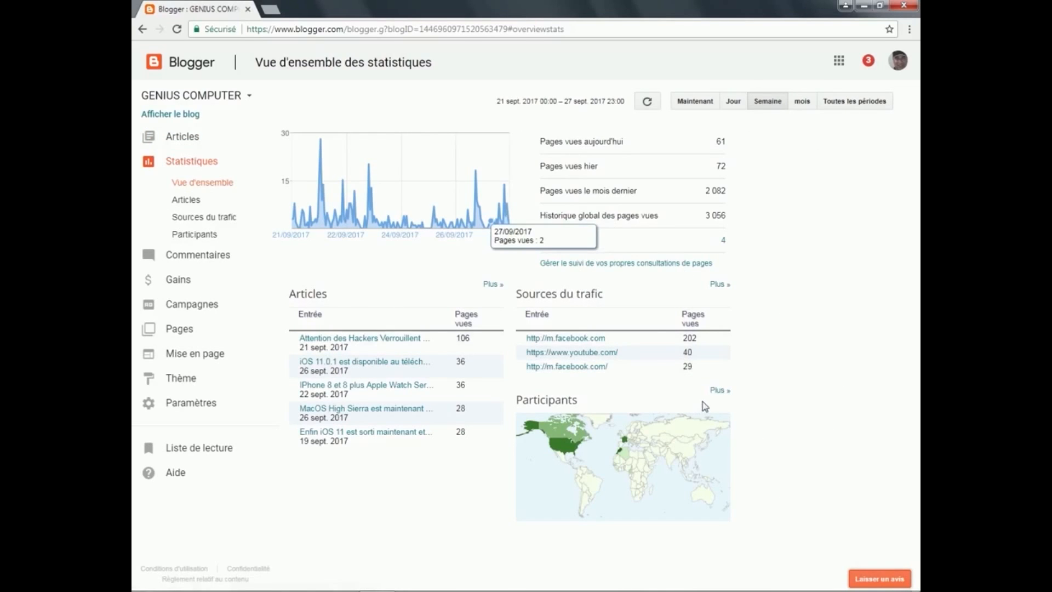
left_click(193, 202)
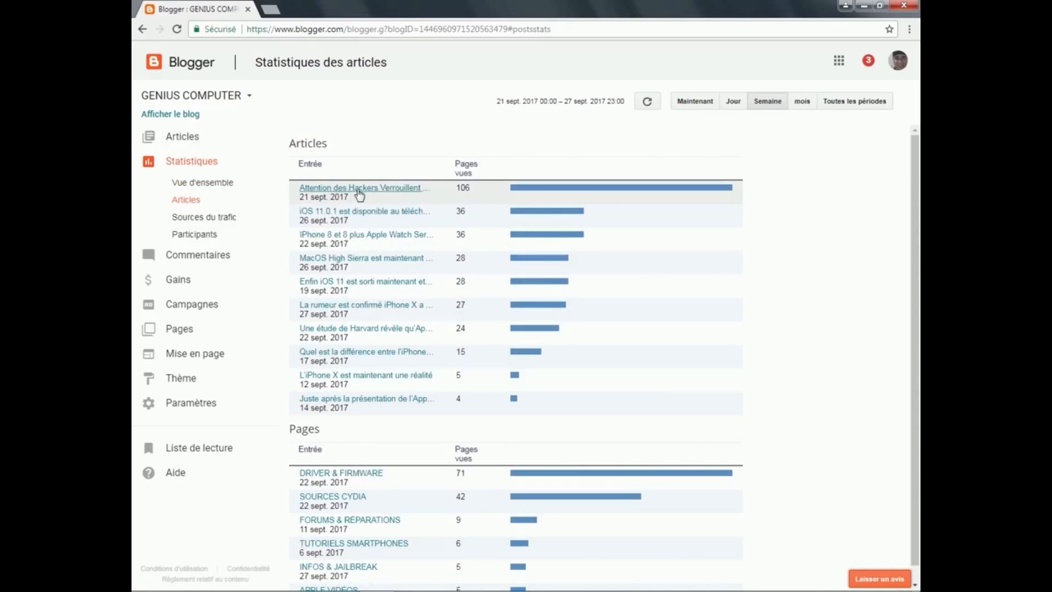
scroll(523, 351, "down", 1)
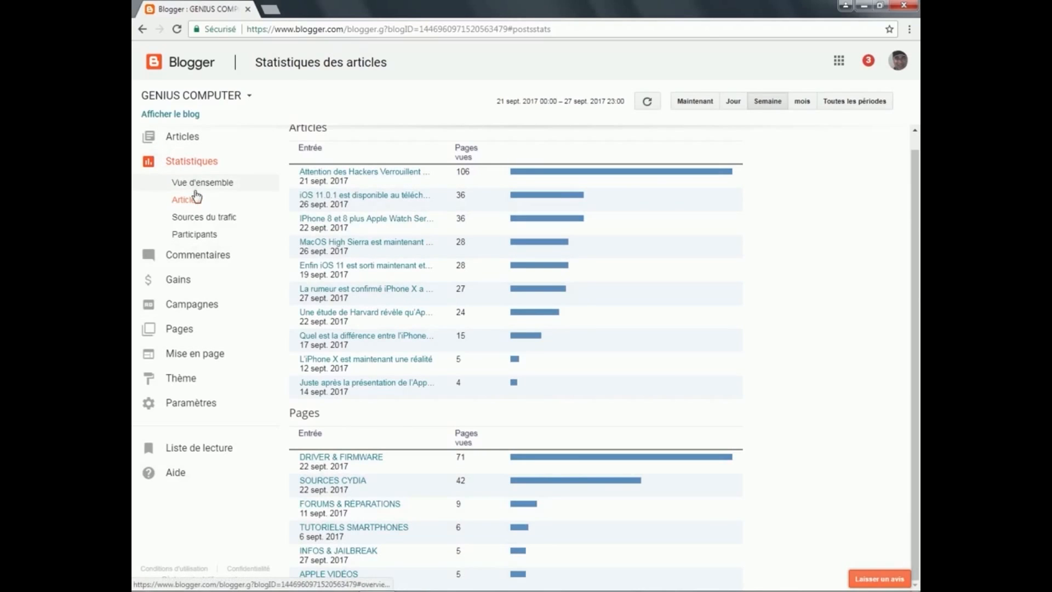
left_click(223, 219)
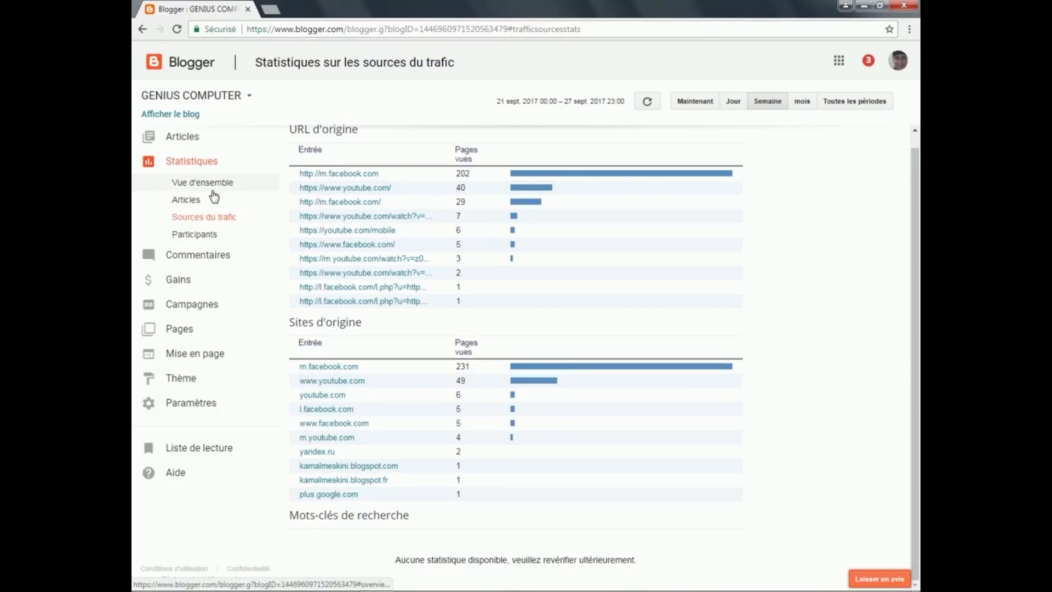
left_click(201, 238)
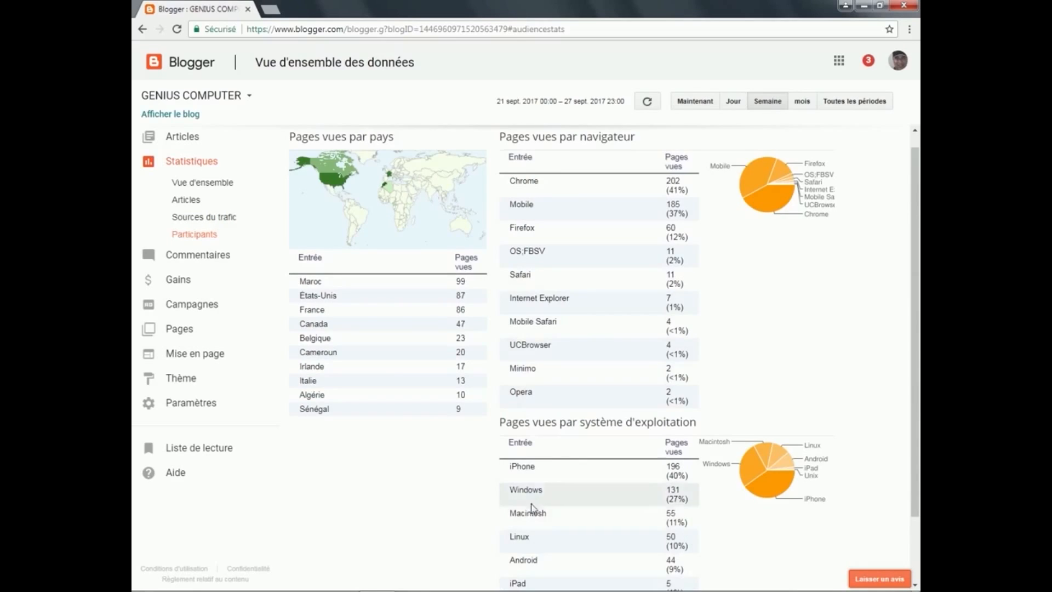
scroll(543, 482, "down", 2)
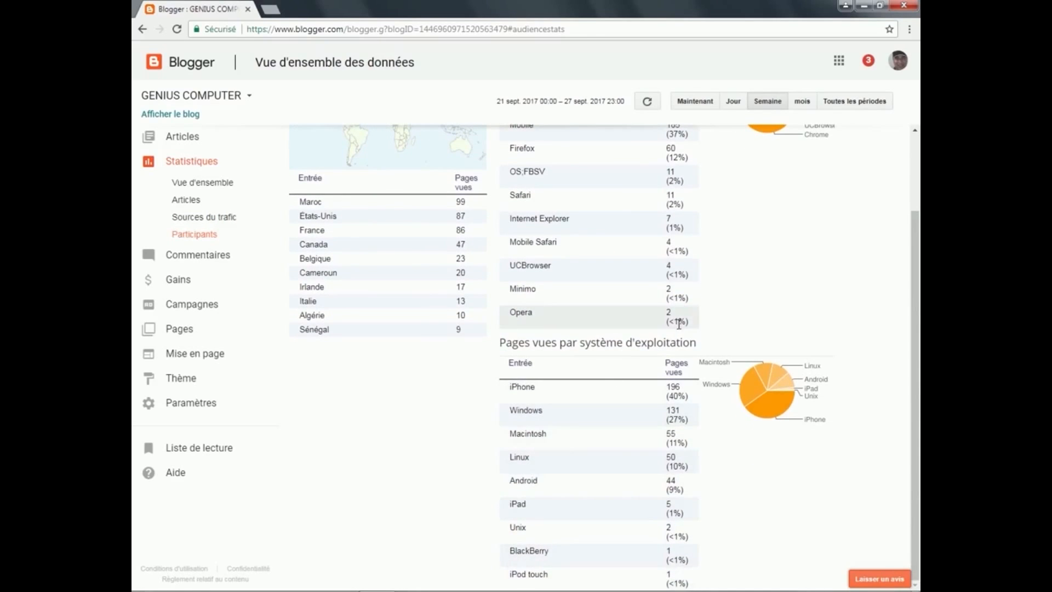
scroll(763, 210, "up", 2)
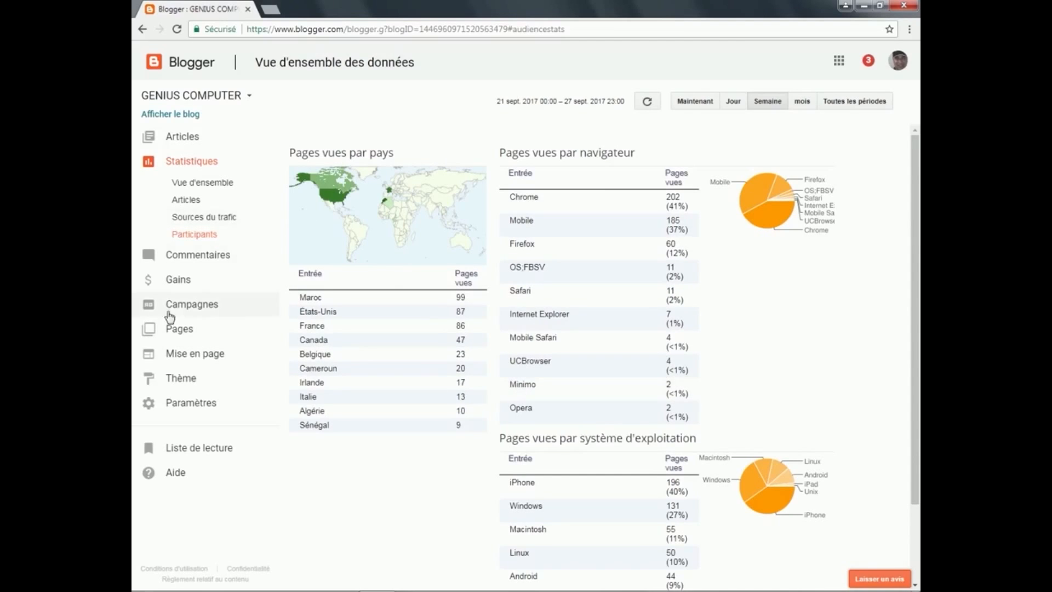
Step: Review the blog's published and spam comments, AdSense earnings settings, campaigns section and list of pages
left_click(170, 255)
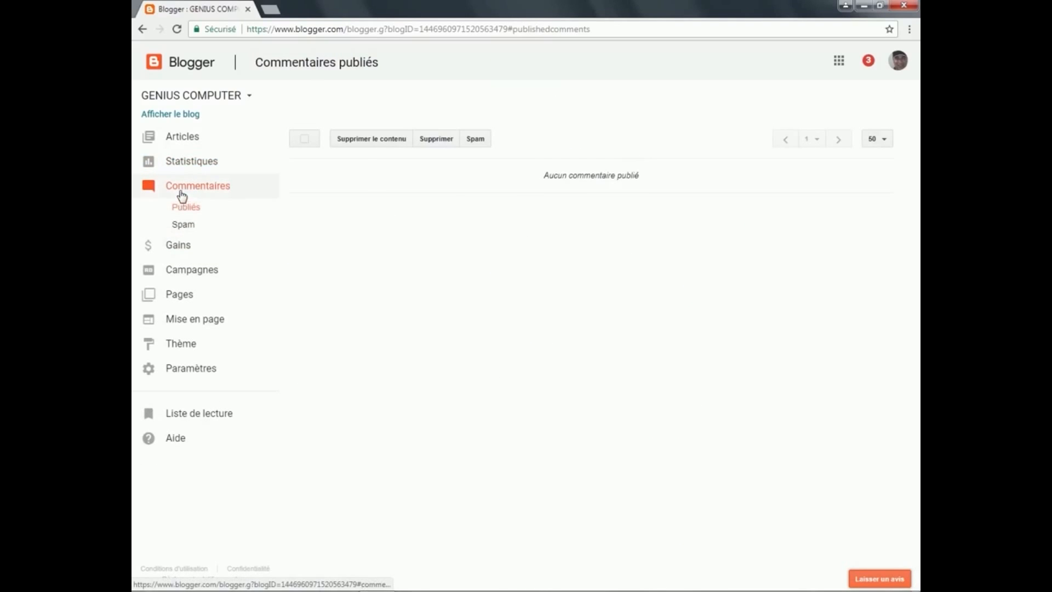
left_click(176, 228)
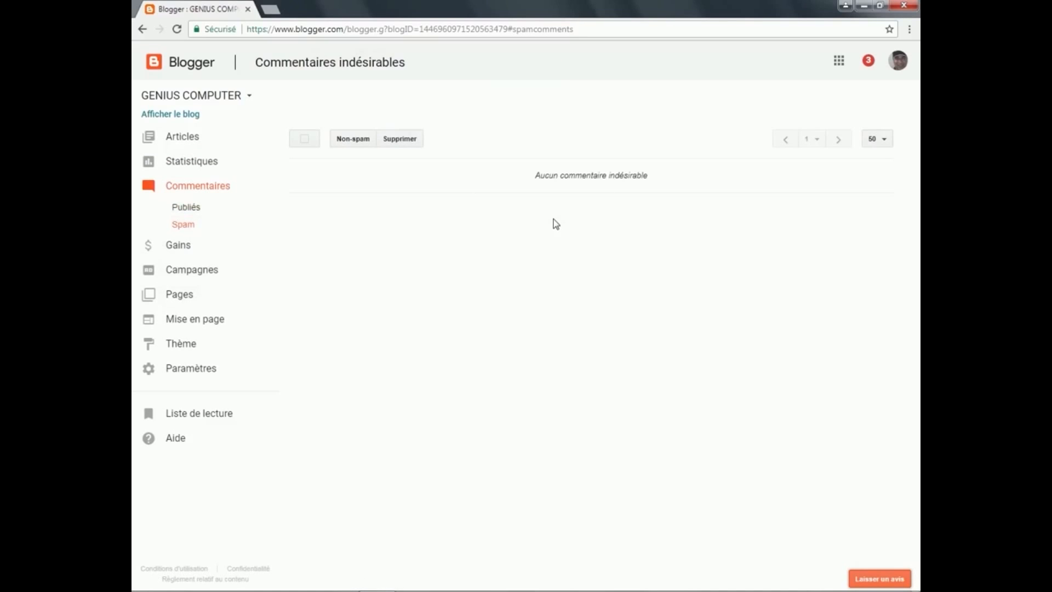
left_click(183, 251)
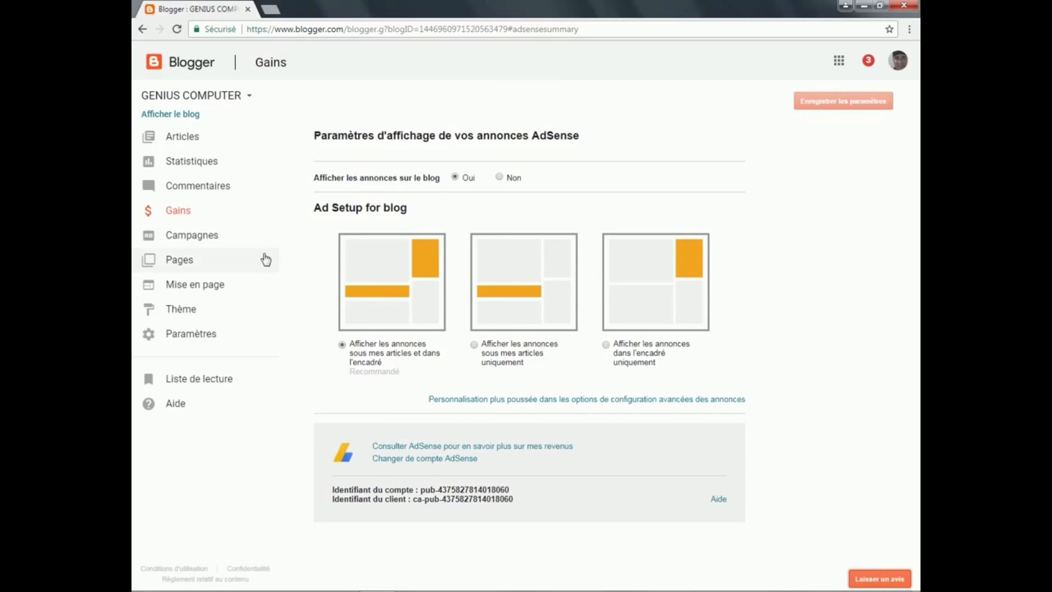
left_click(183, 244)
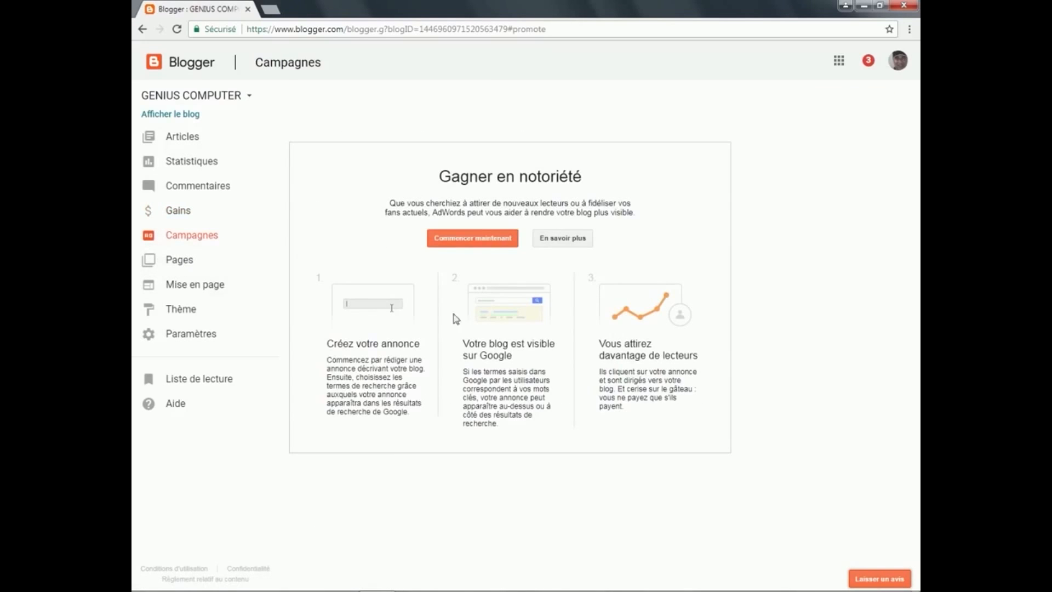
left_click(178, 263)
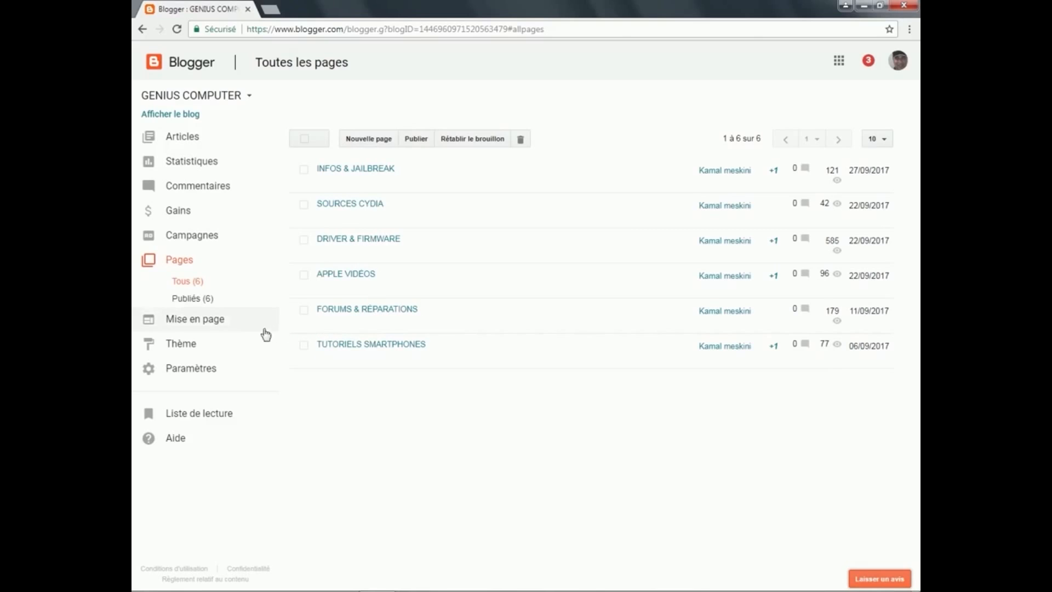
Step: Examine the blog's layout and view the HTML/JavaScript configuration of an Amazon gadget in sidebar-right-1, closing it without saving
left_click(184, 324)
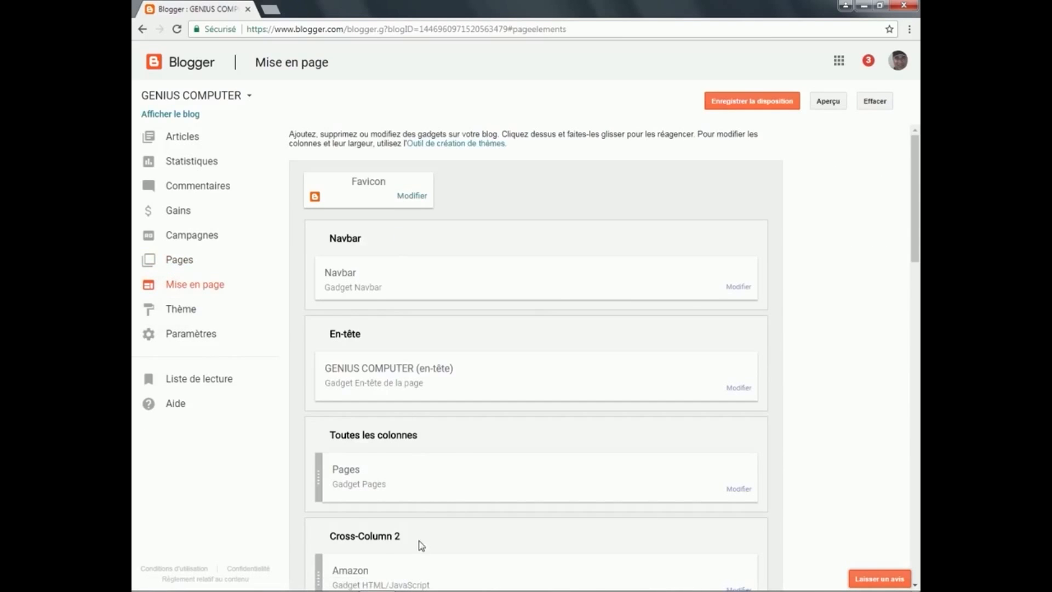
scroll(556, 296, "down", 9)
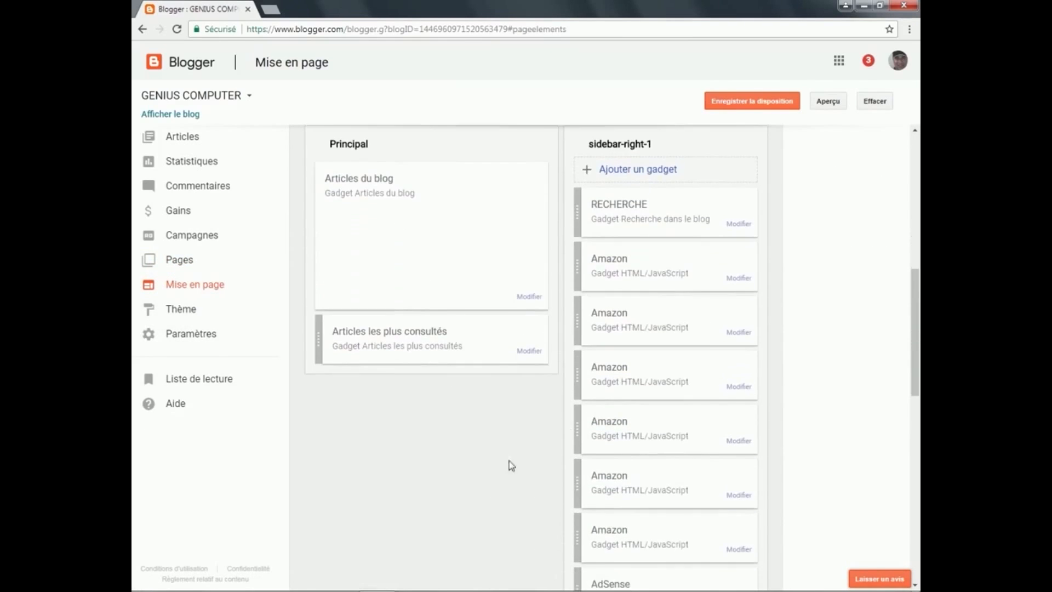
scroll(823, 276, "up", 1)
scroll(625, 462, "down", 3)
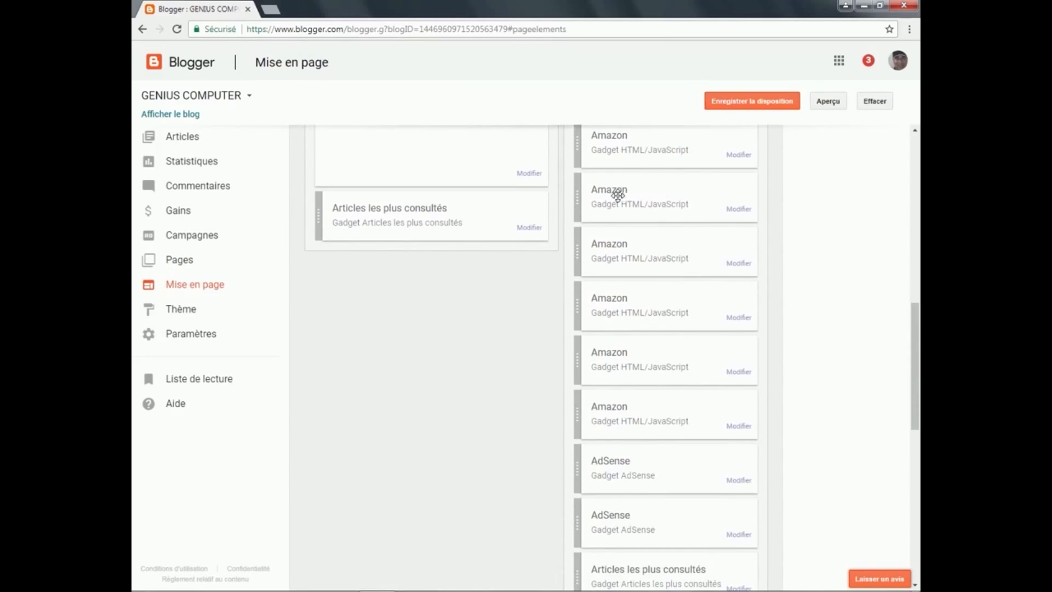
left_click(737, 213)
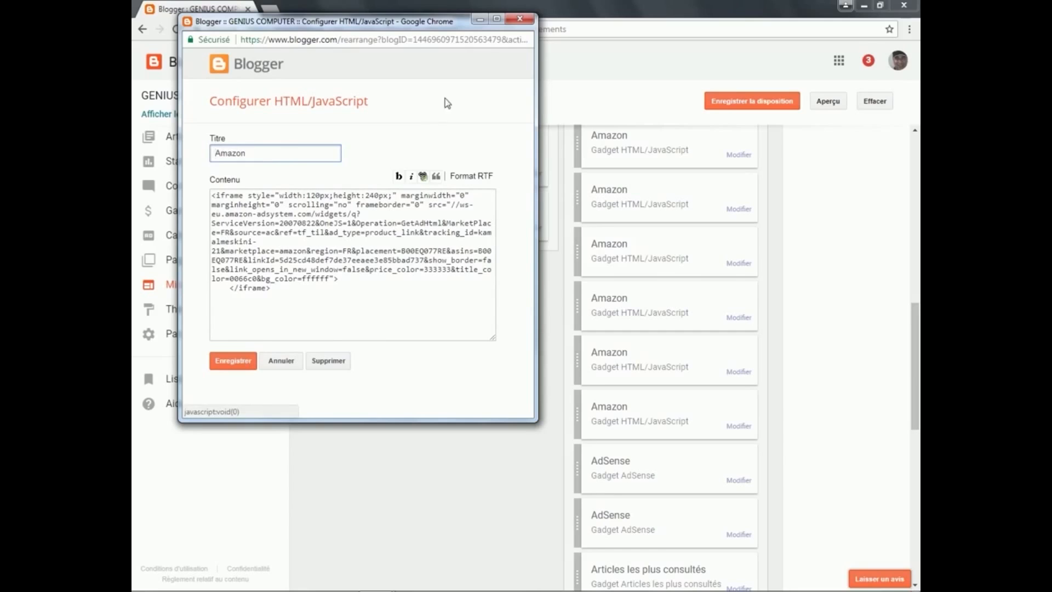
left_click(520, 19)
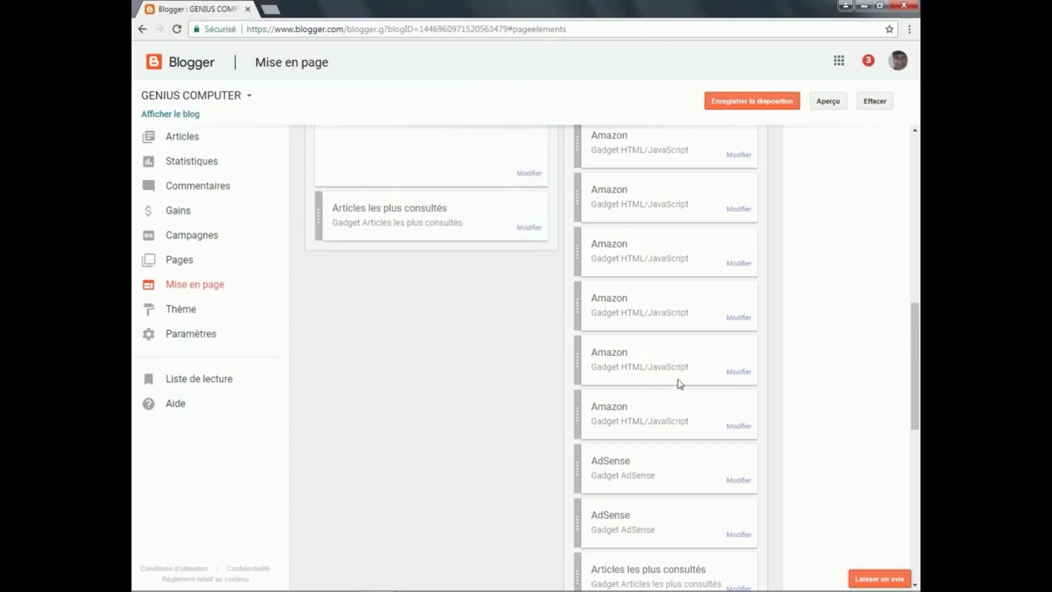
Step: Open the published GENIUS COMPUTER blog and examine its home page articles, sidebar Amazon ads and most viewed articles
left_click(197, 117)
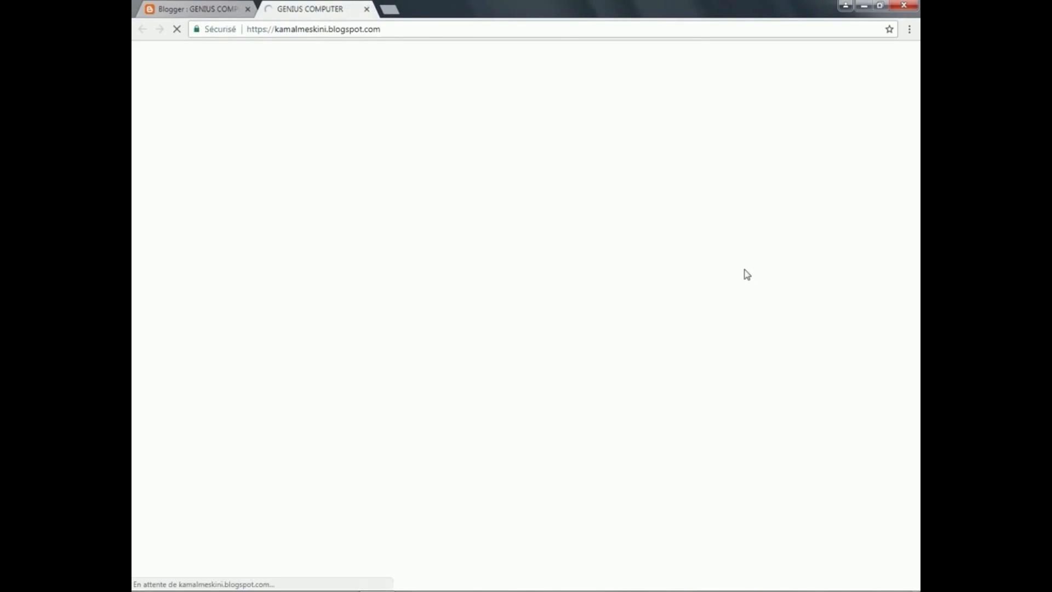
scroll(735, 354, "down", 2)
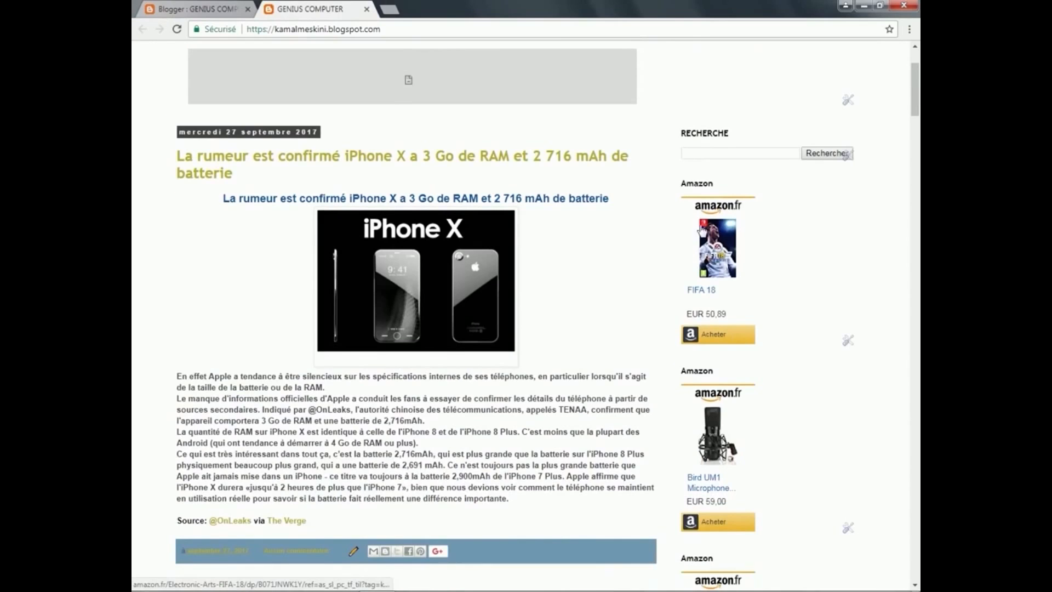
scroll(723, 263, "down", 2)
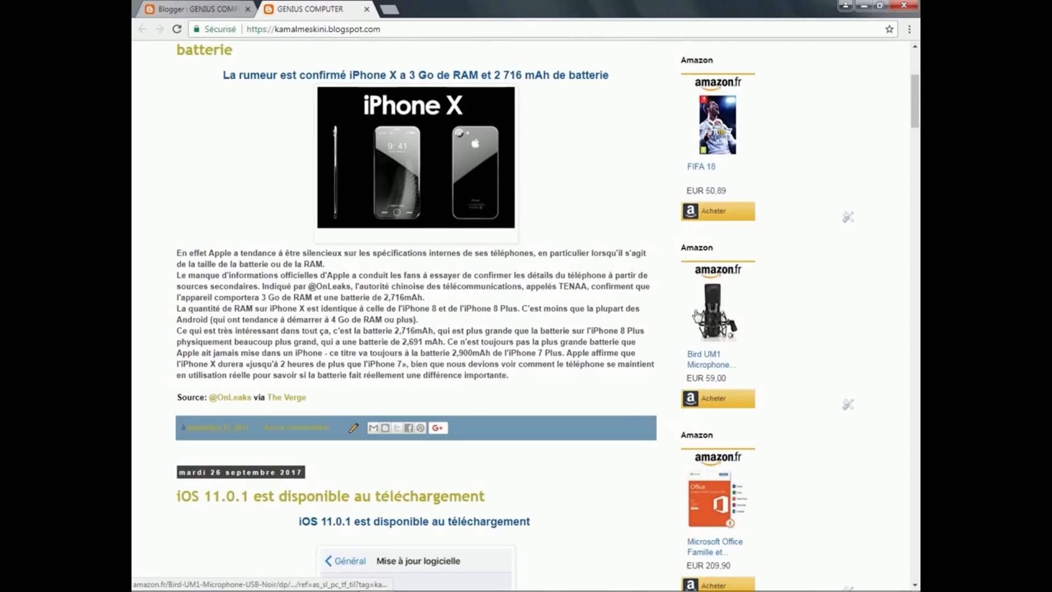
scroll(732, 384, "down", 2)
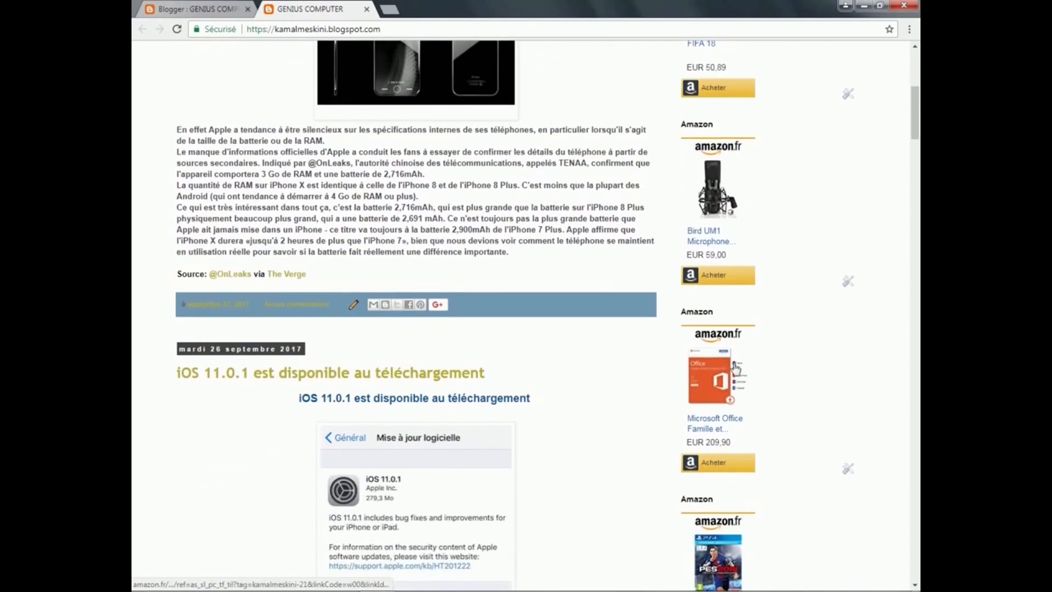
scroll(697, 534, "down", 1)
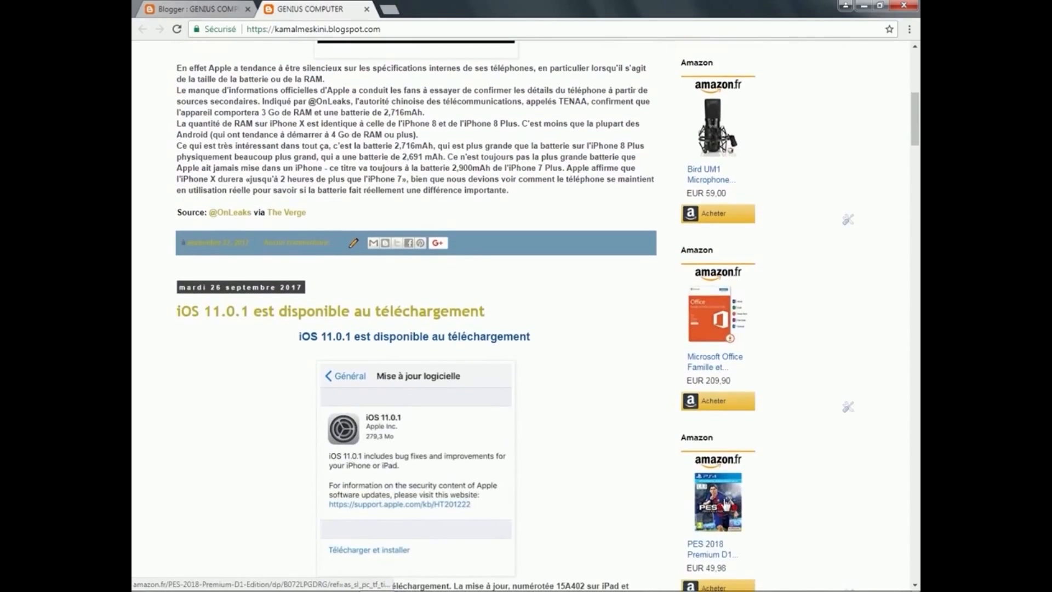
scroll(761, 341, "down", 2)
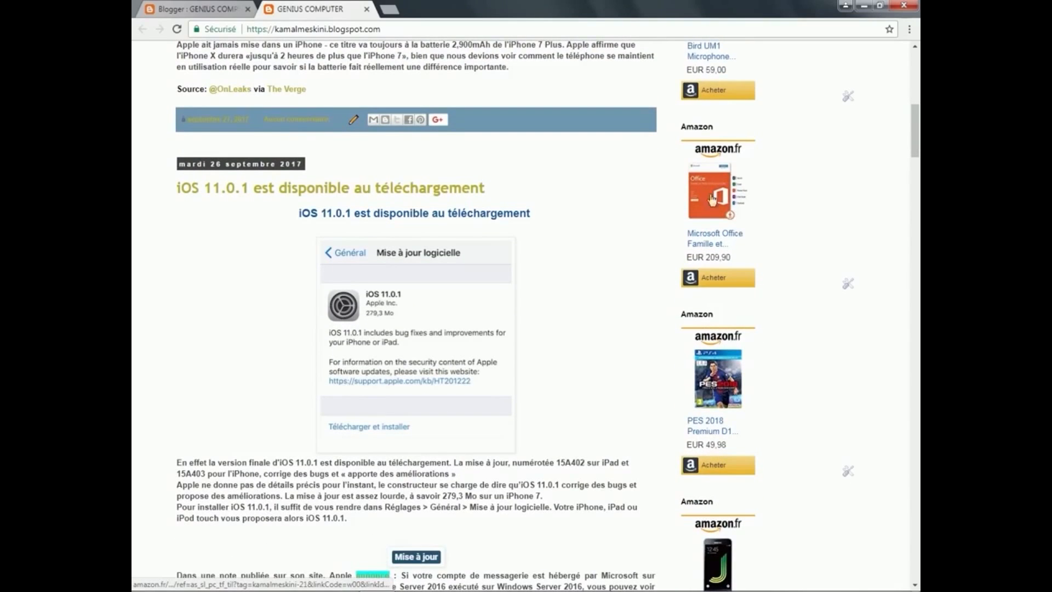
scroll(729, 460, "down", 2)
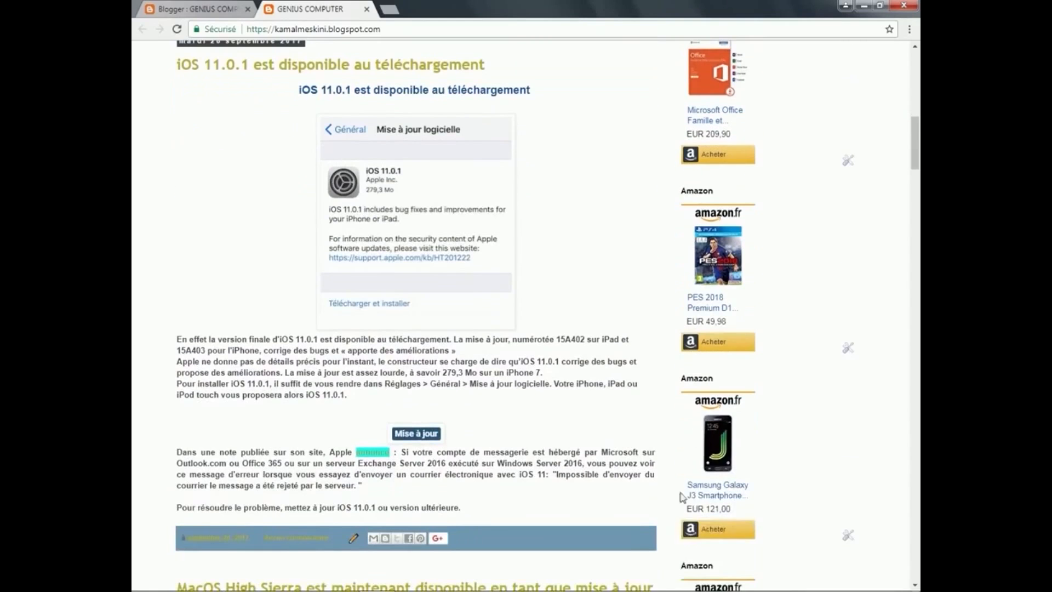
scroll(682, 466, "up", 7)
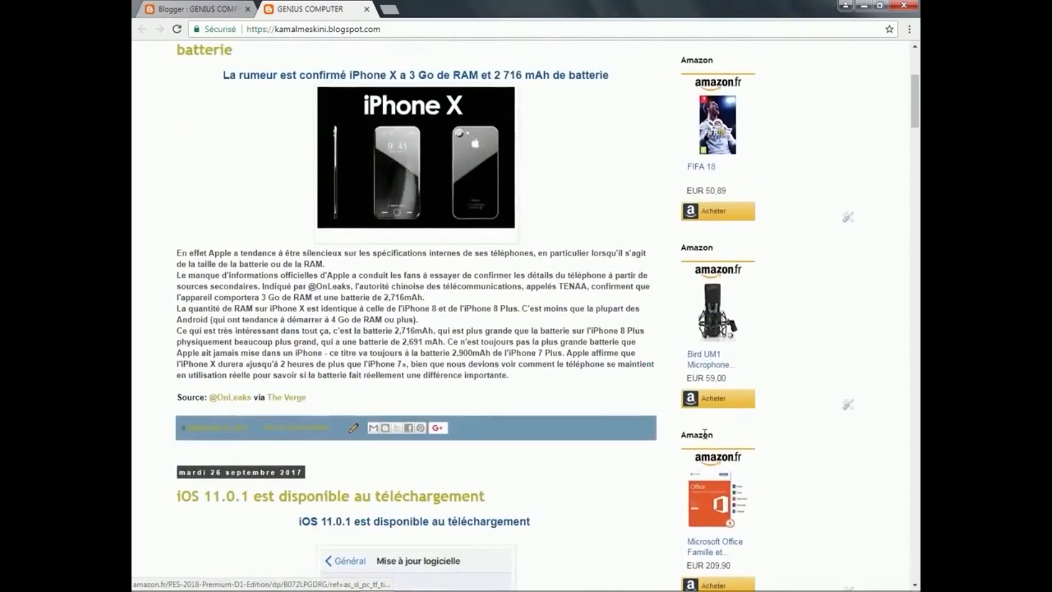
scroll(756, 438, "down", 7)
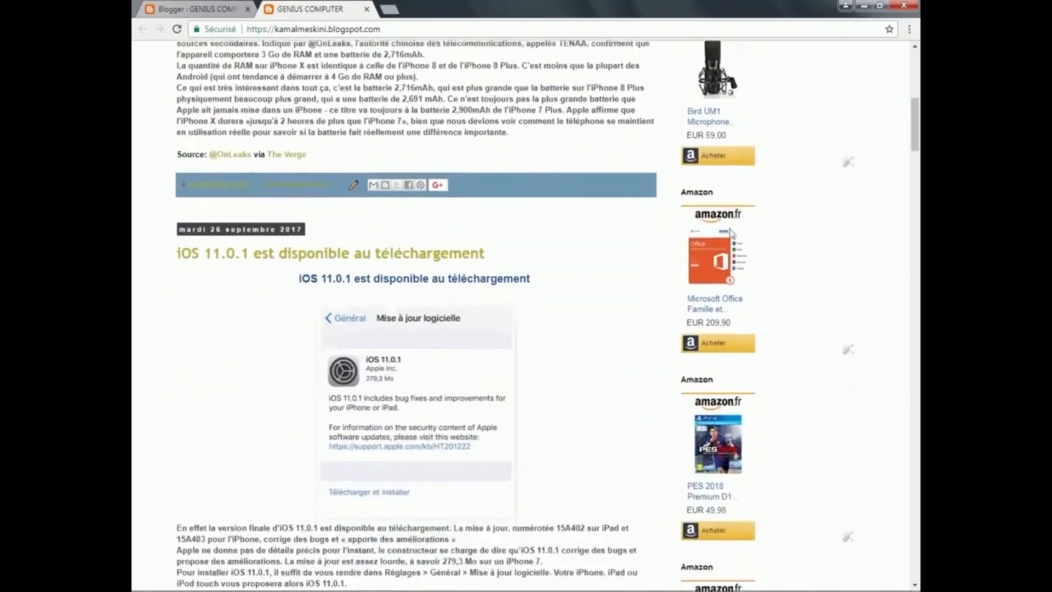
scroll(748, 452, "down", 1)
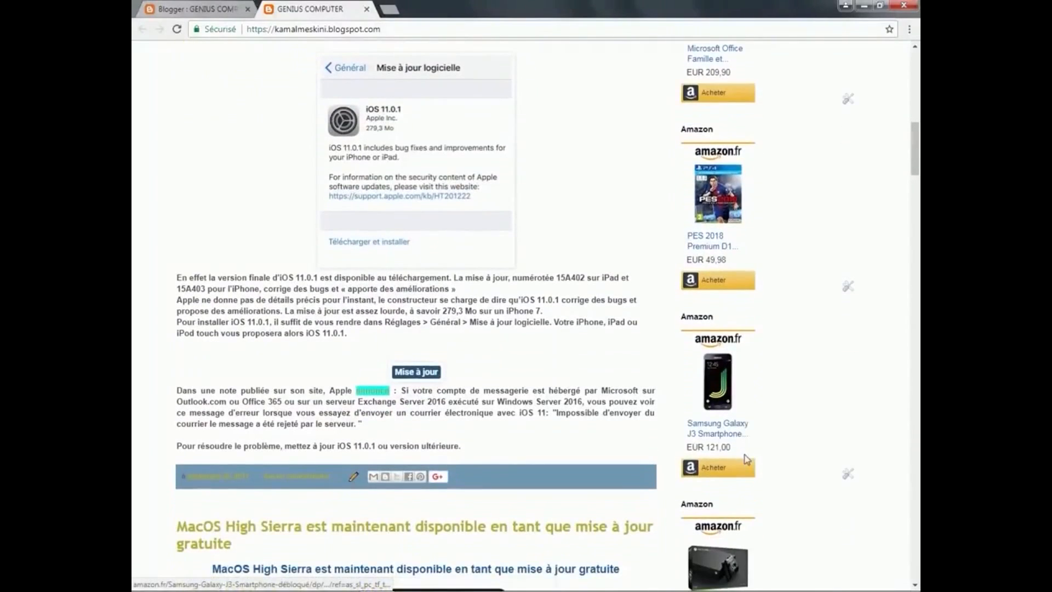
scroll(750, 456, "down", 3)
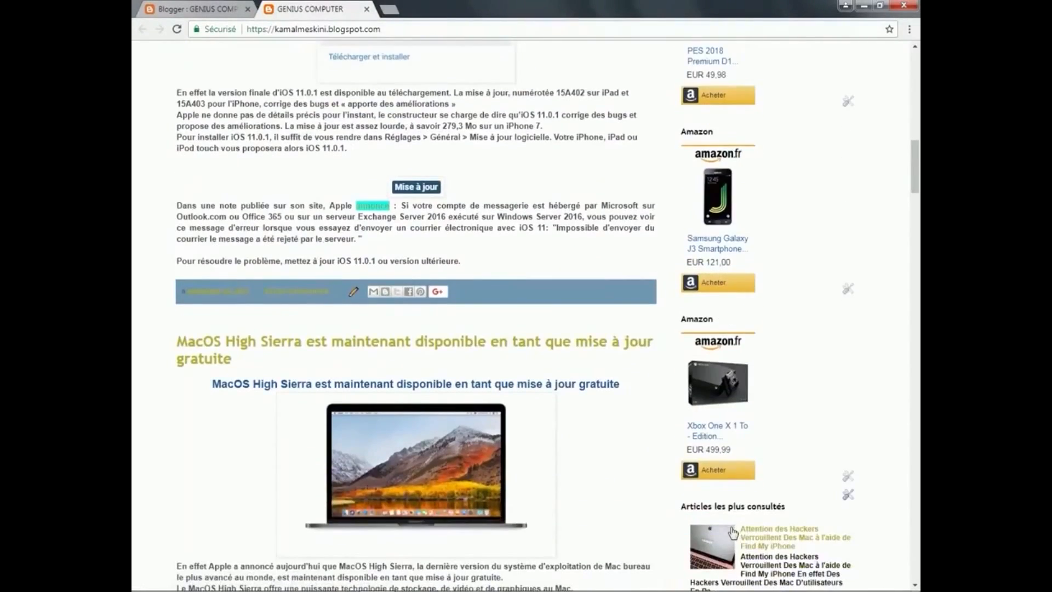
scroll(734, 532, "down", 3)
scroll(730, 515, "up", 12)
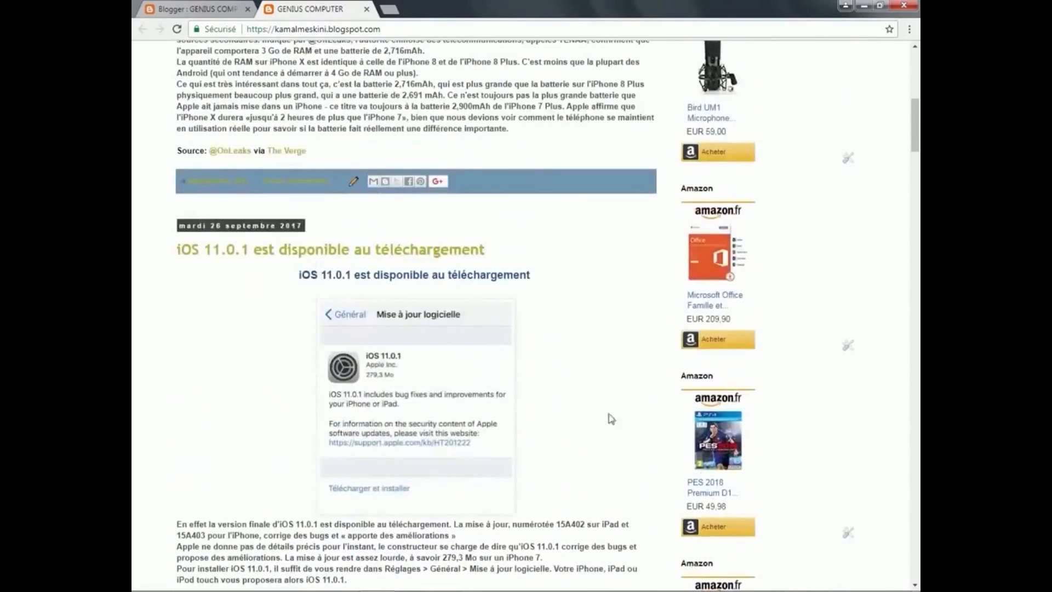
scroll(488, 219, "up", 6)
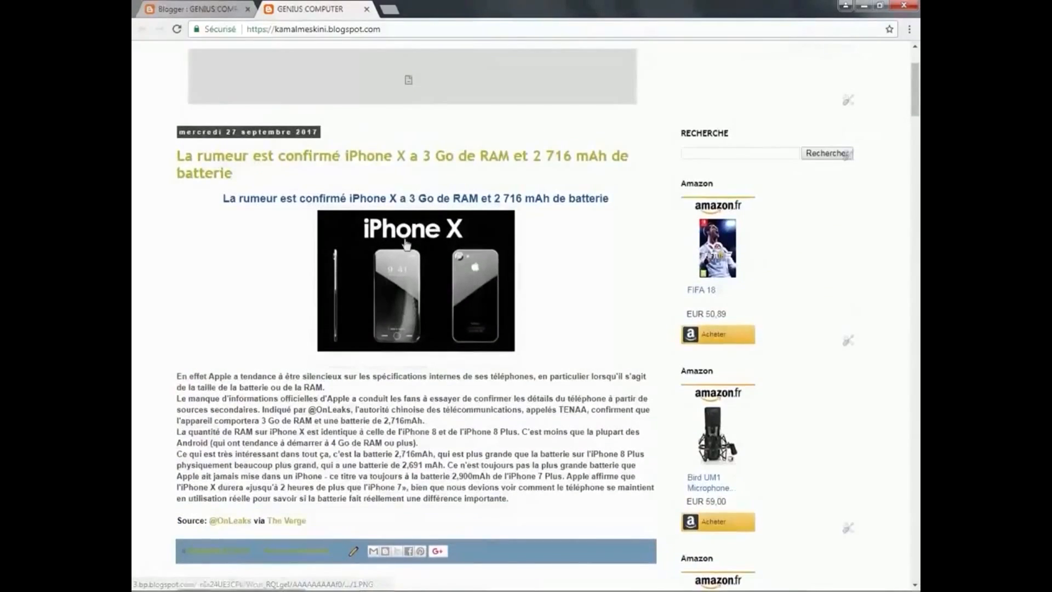
scroll(408, 476, "down", 12)
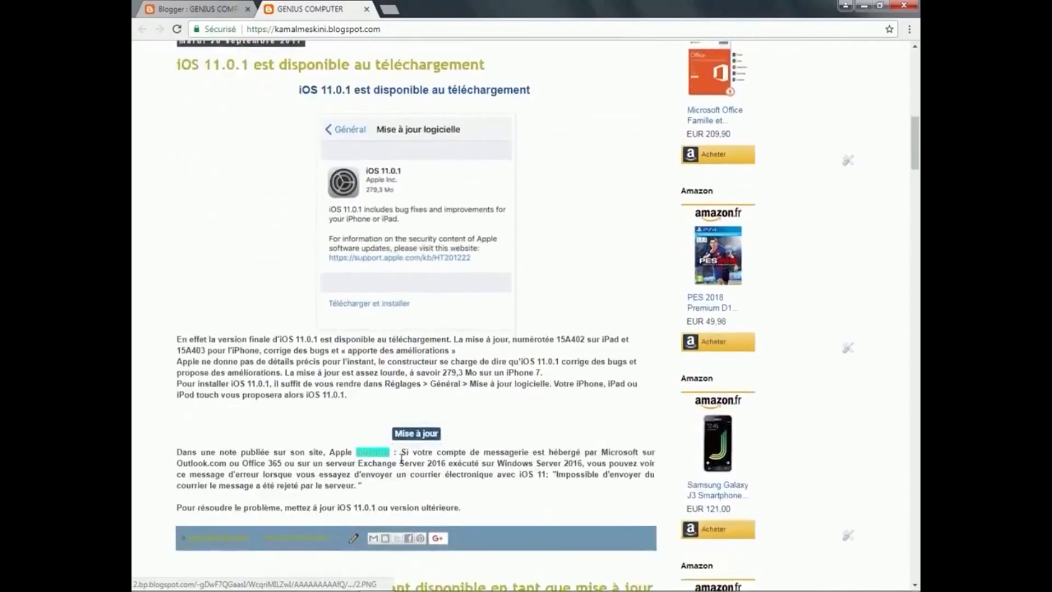
scroll(408, 471, "down", 7)
scroll(412, 466, "up", 11)
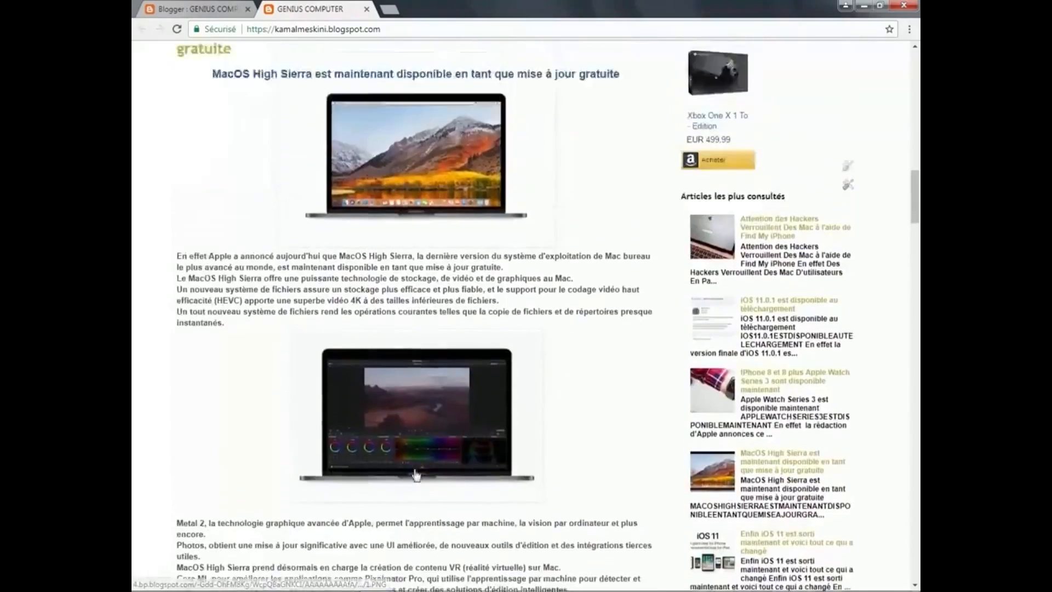
scroll(417, 466, "up", 12)
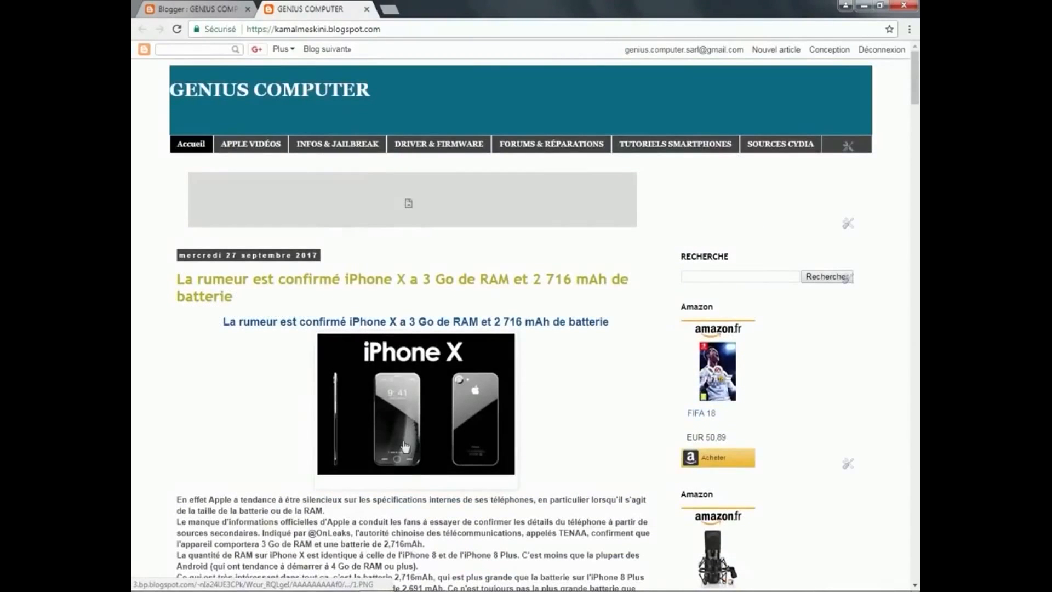
Step: Examine the published blog's APPLE VIDÉOS, INFOS & JAILBREAK and DRIVER & FIRMWARE pages
left_click(244, 145)
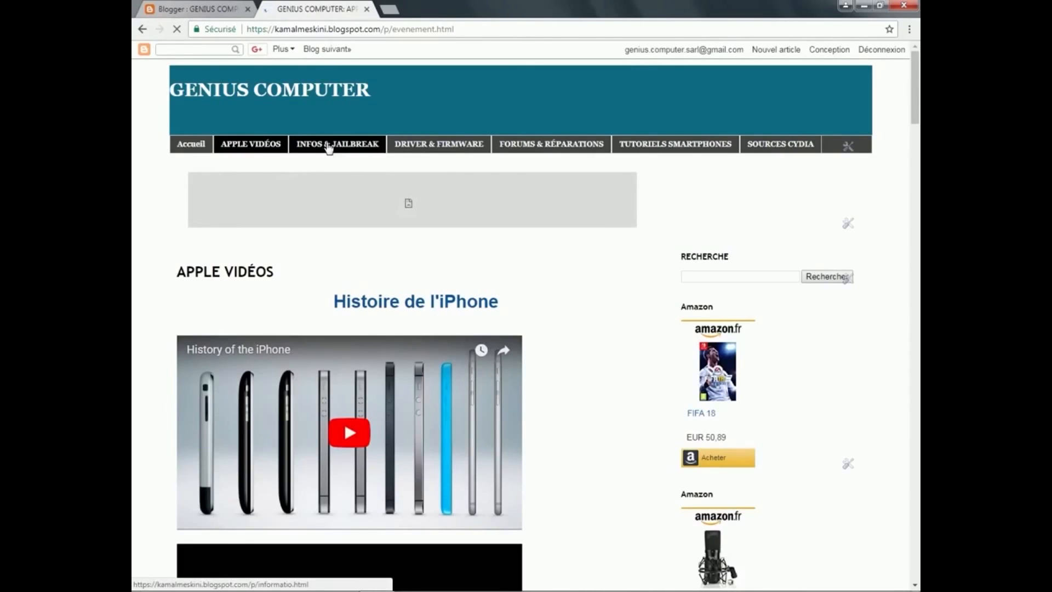
left_click(329, 148)
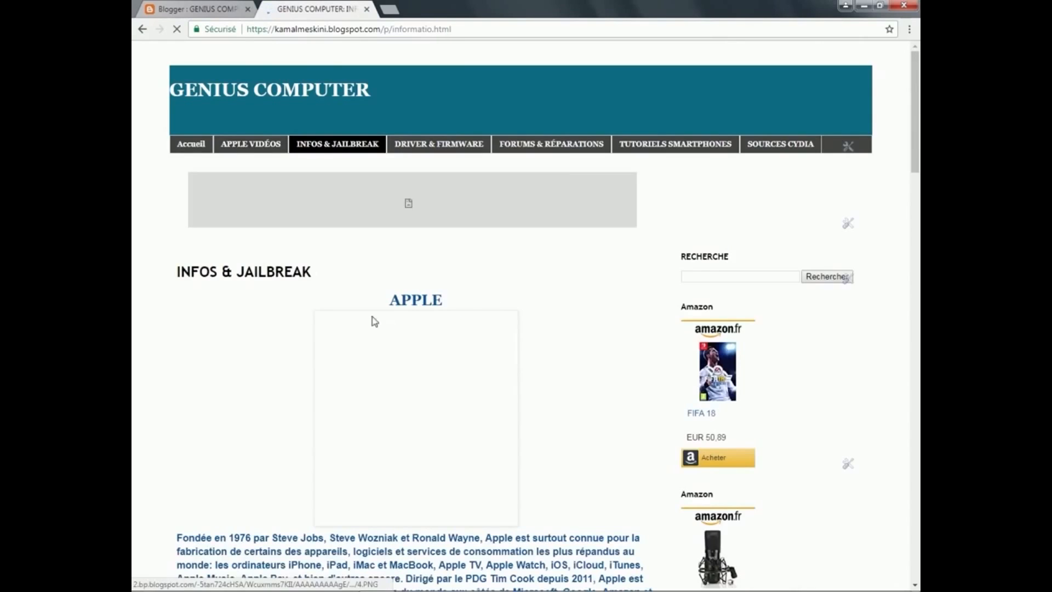
scroll(577, 336, "down", 6)
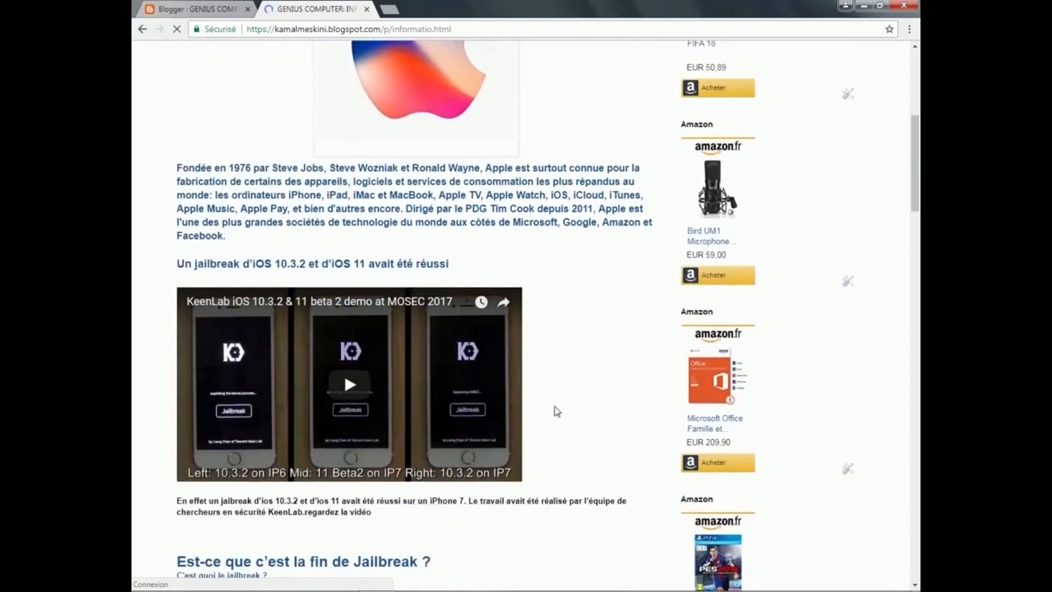
scroll(565, 412, "down", 4)
scroll(489, 459, "up", 9)
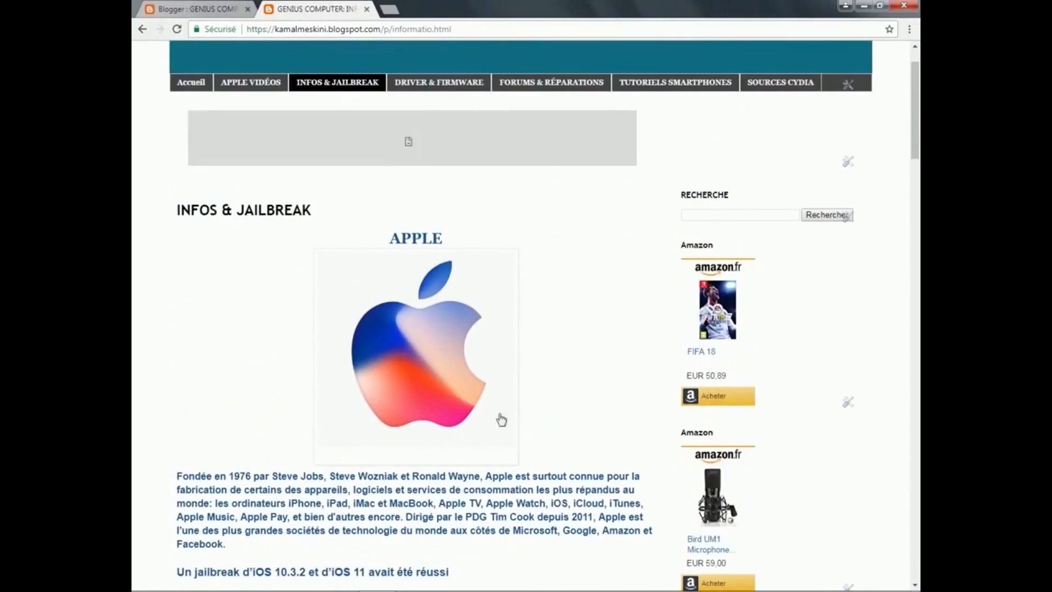
left_click(461, 82)
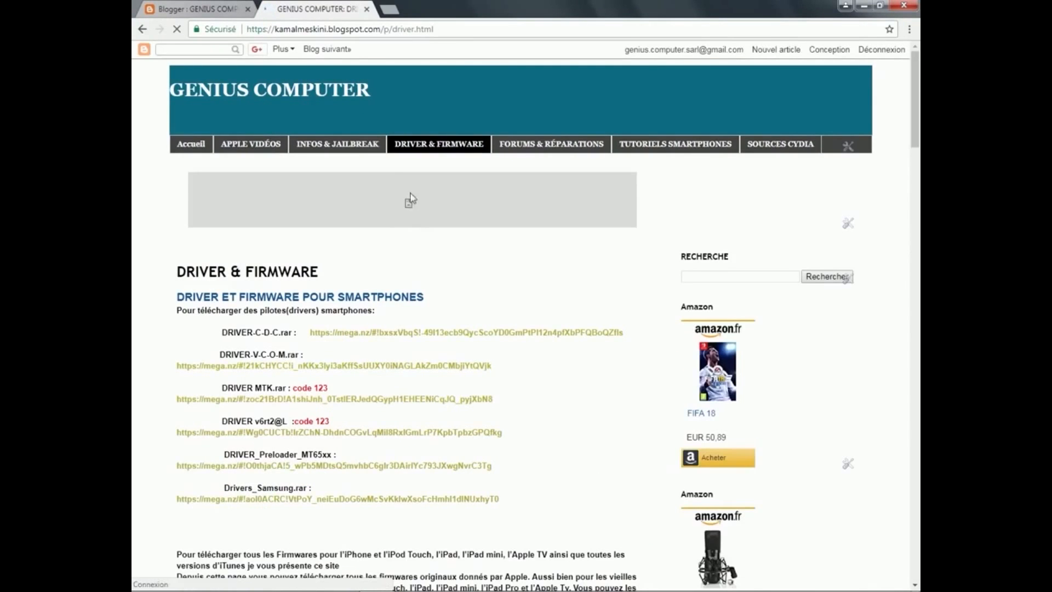
scroll(463, 245, "down", 3)
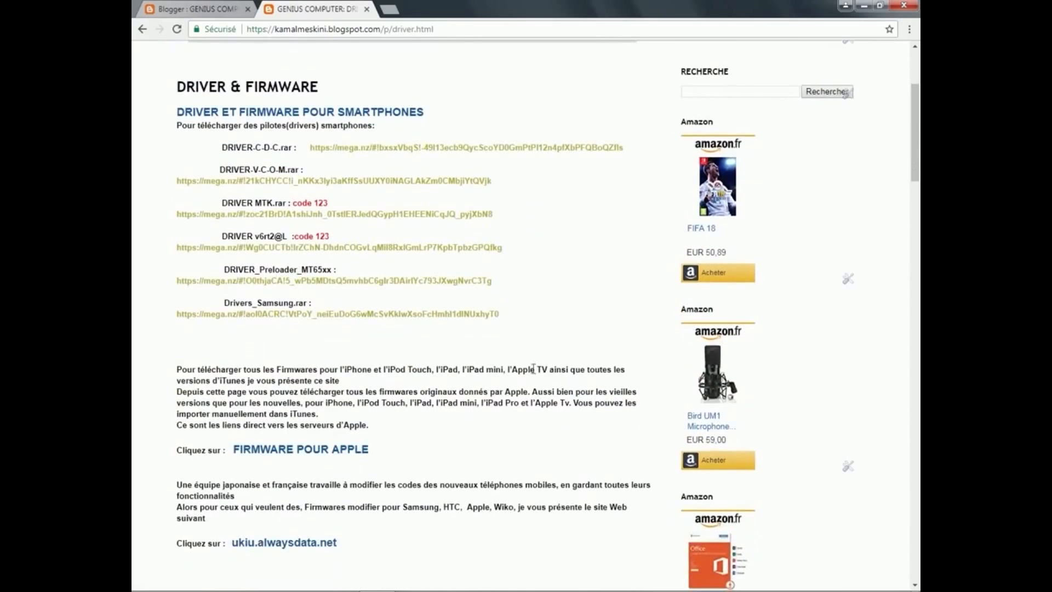
scroll(374, 374, "up", 3)
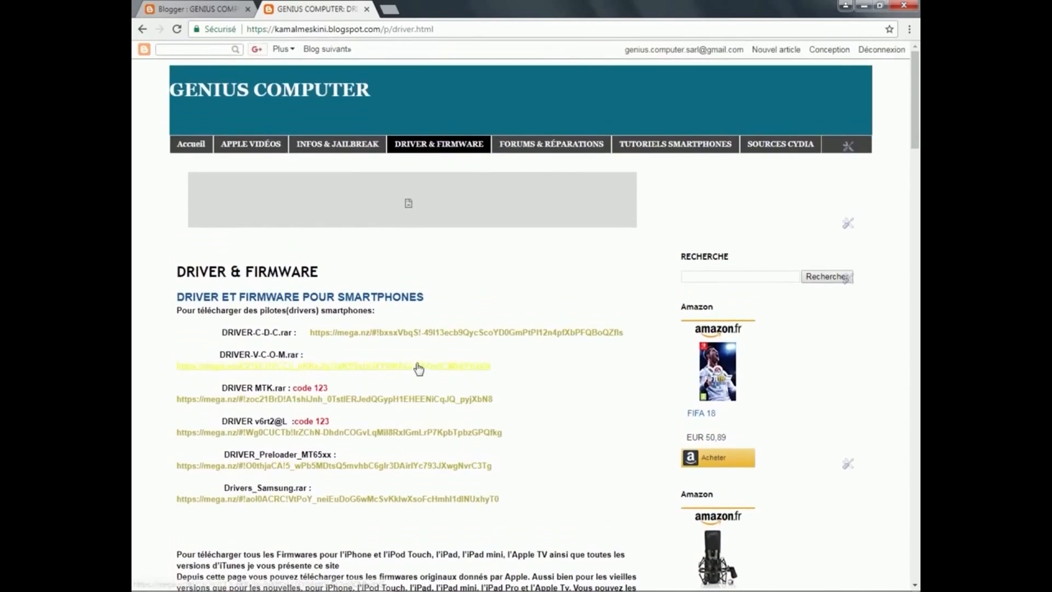
Step: Examine the FORUMS & RÉPARATIONS page and check where its Captain Repair image link leads, closing the linked site when done
left_click(547, 151)
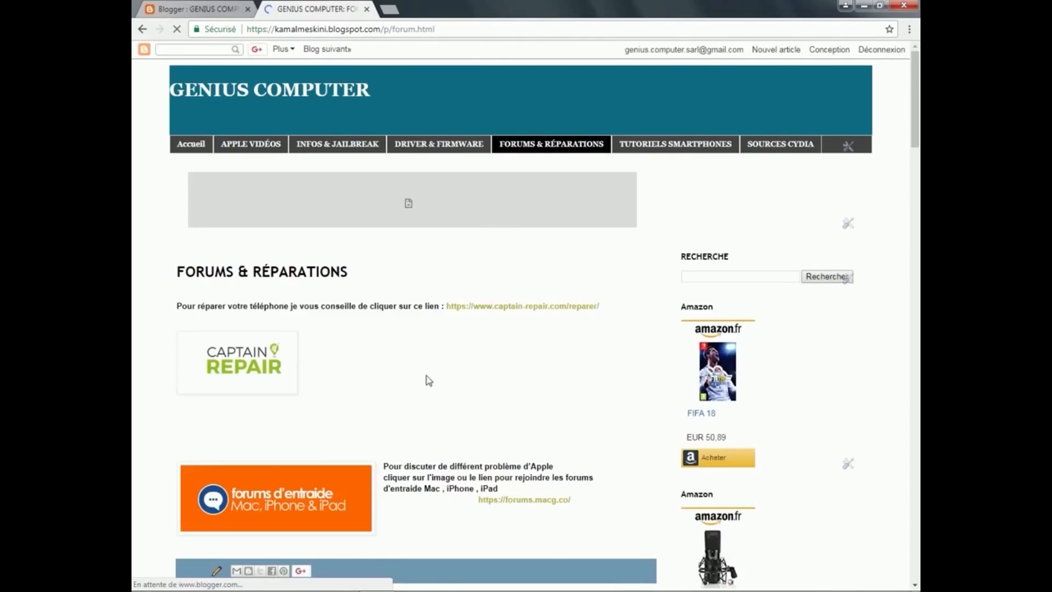
scroll(425, 378, "down", 2)
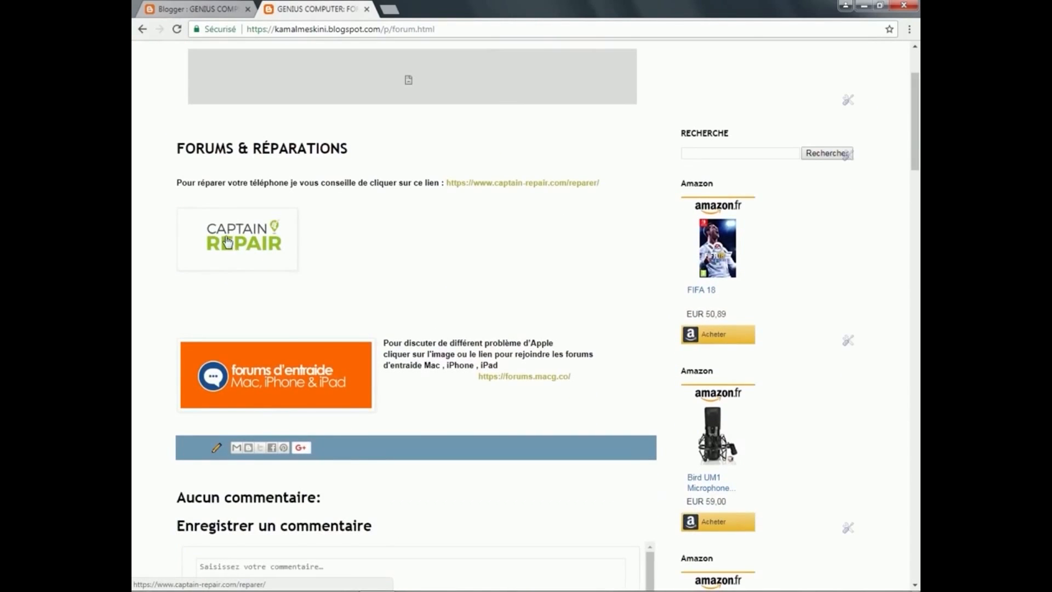
left_click(252, 254)
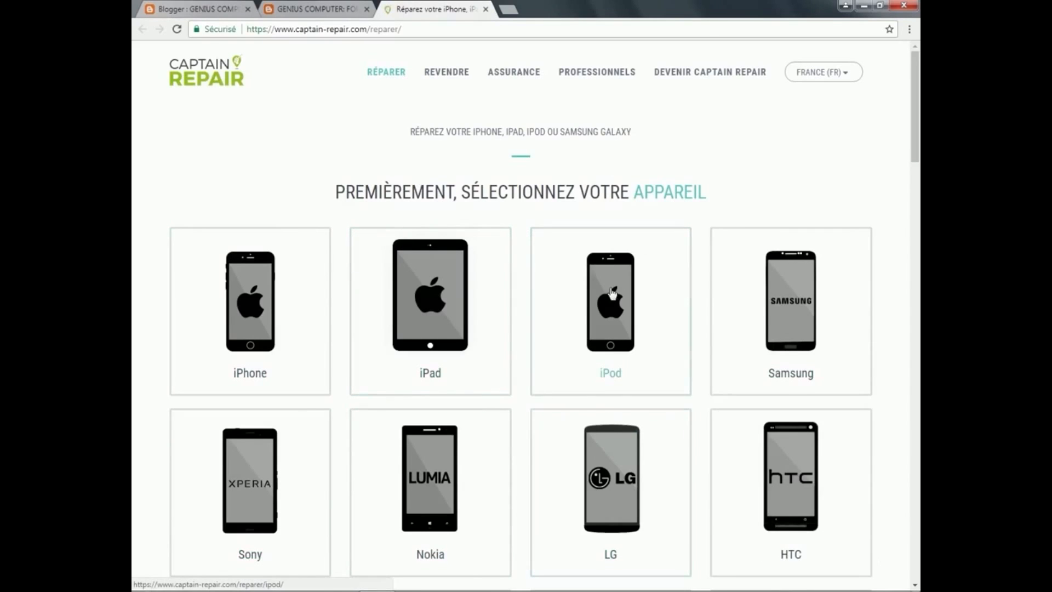
left_click(485, 9)
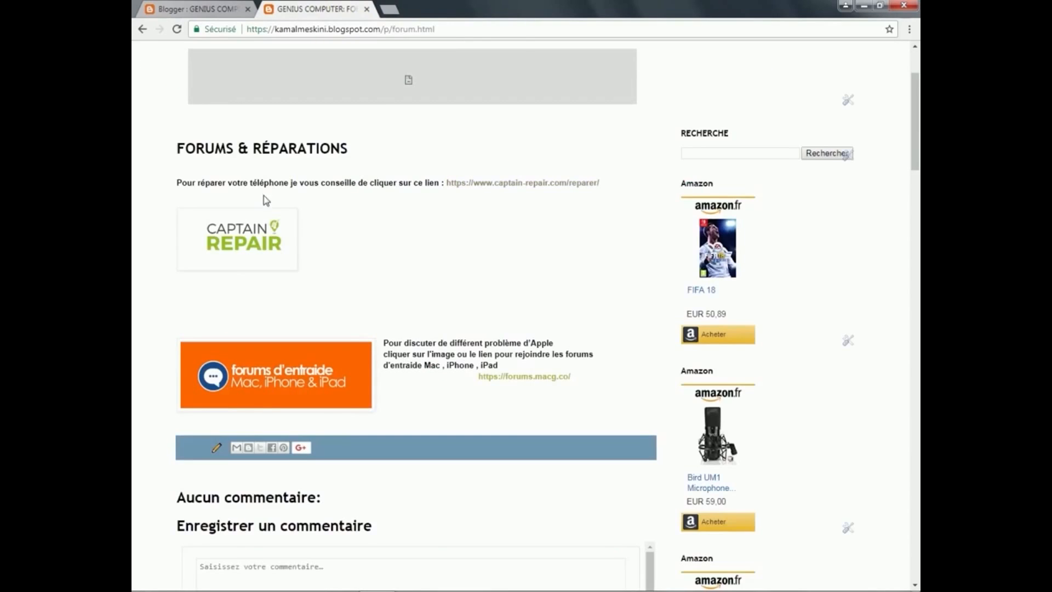
scroll(353, 296, "up", 3)
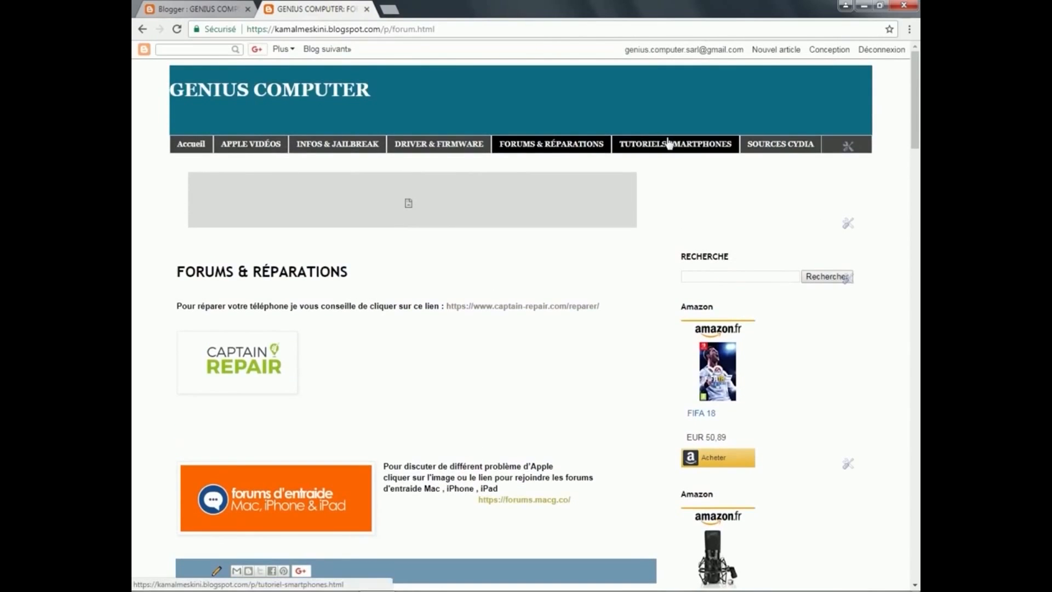
Step: Examine the blog's TUTORIELS SMARTPHONES page and the full list of addresses on the SOURCES CYDIA page
left_click(668, 144)
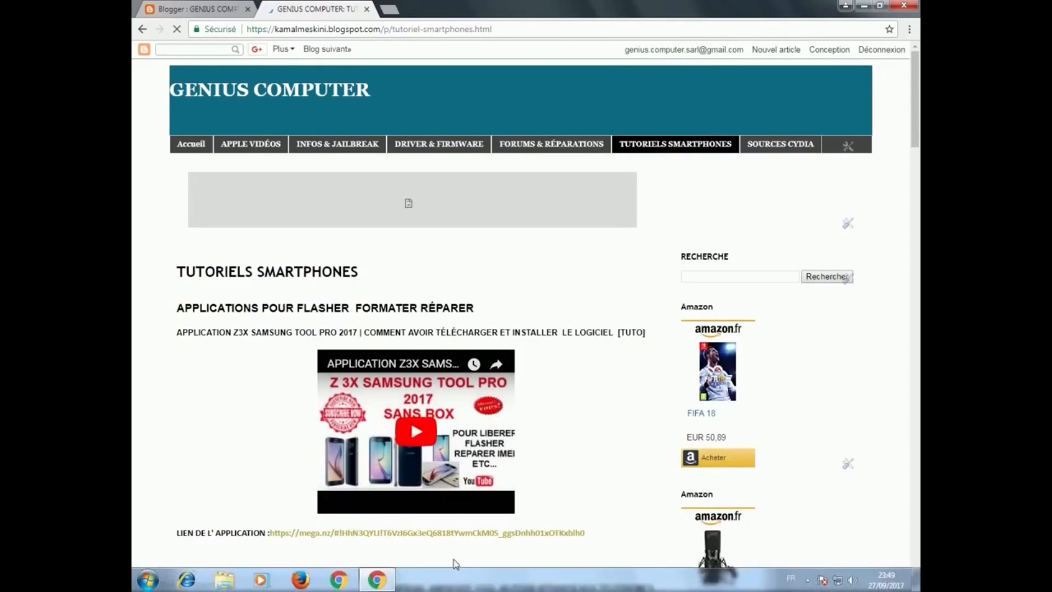
scroll(506, 438, "down", 2)
scroll(506, 438, "down", 6)
scroll(498, 433, "up", 8)
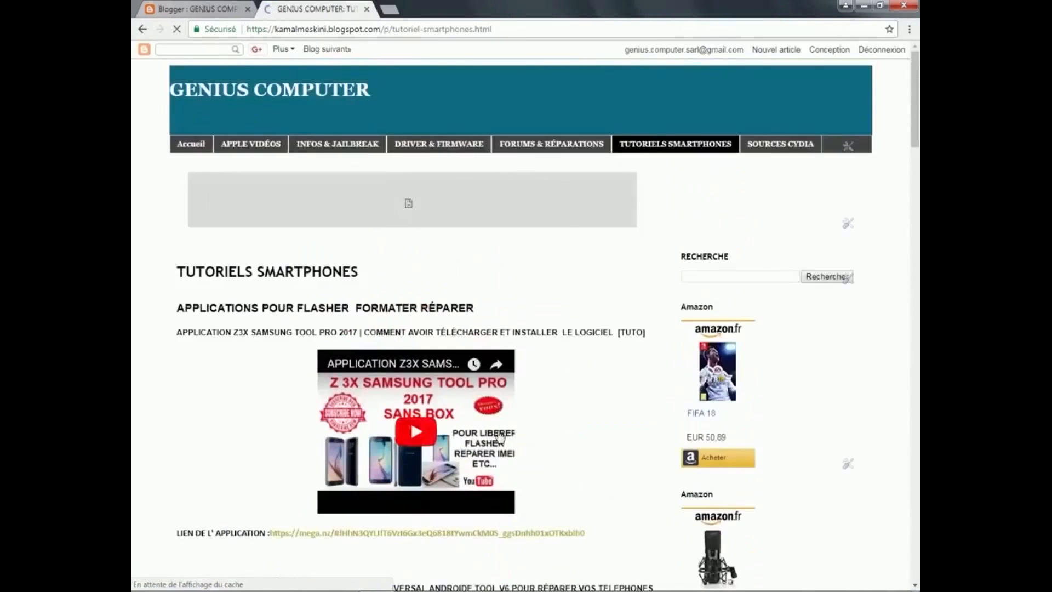
left_click(755, 145)
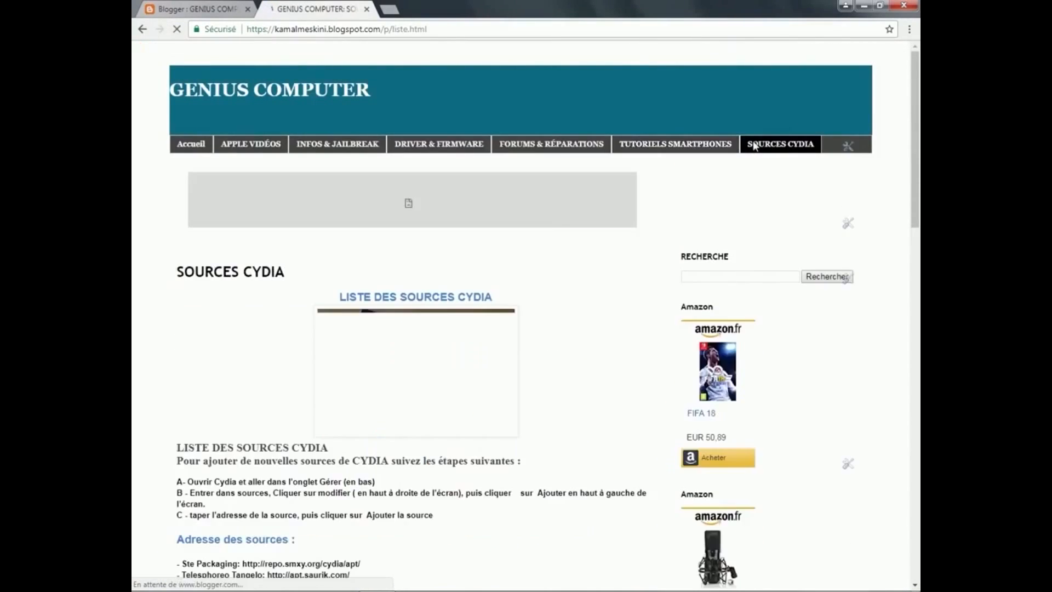
scroll(408, 257, "down", 5)
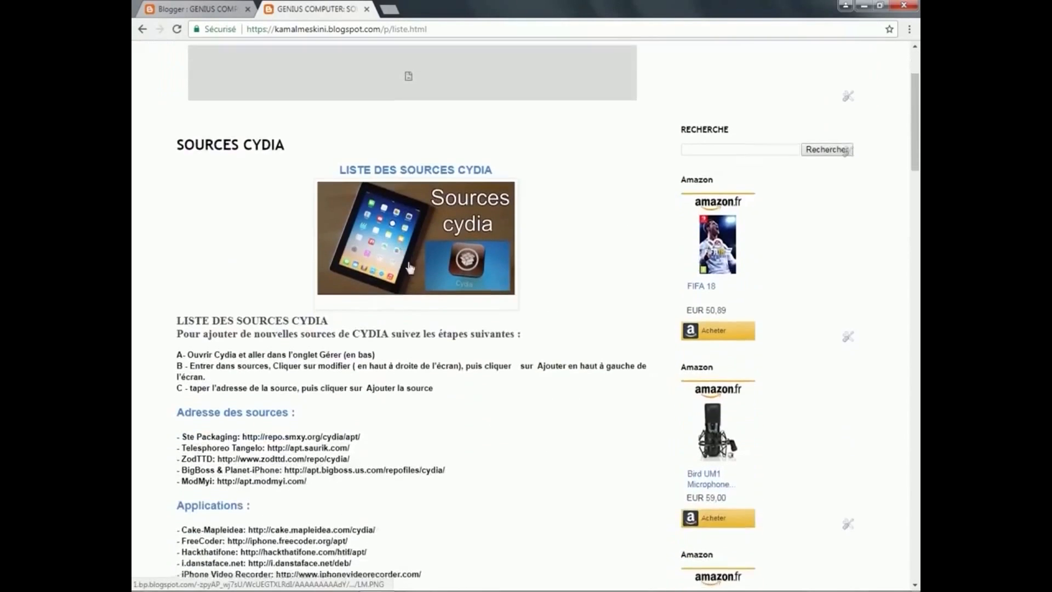
scroll(413, 270, "down", 1)
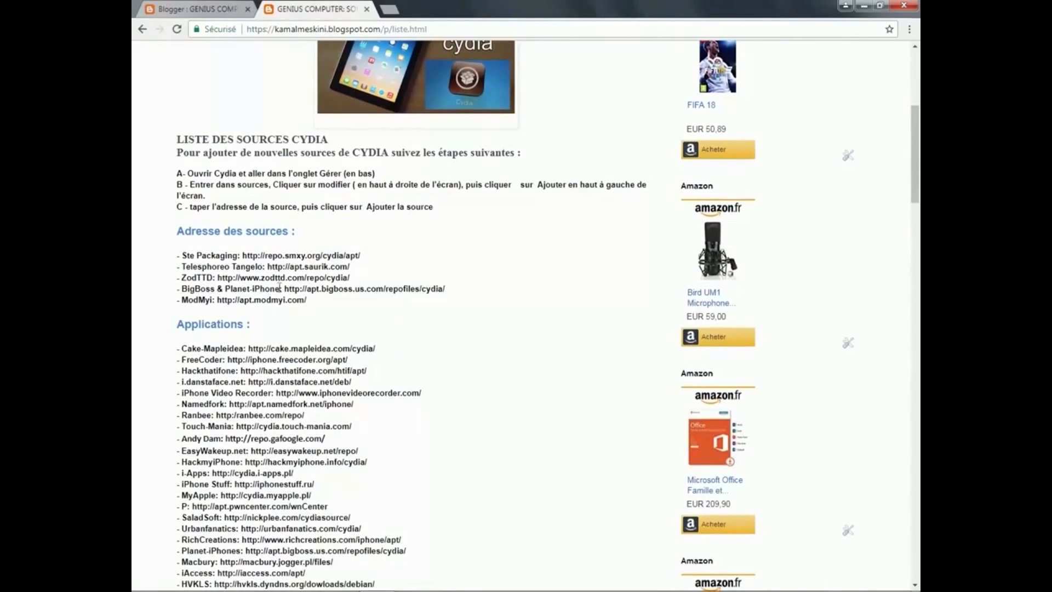
scroll(247, 449, "down", 9)
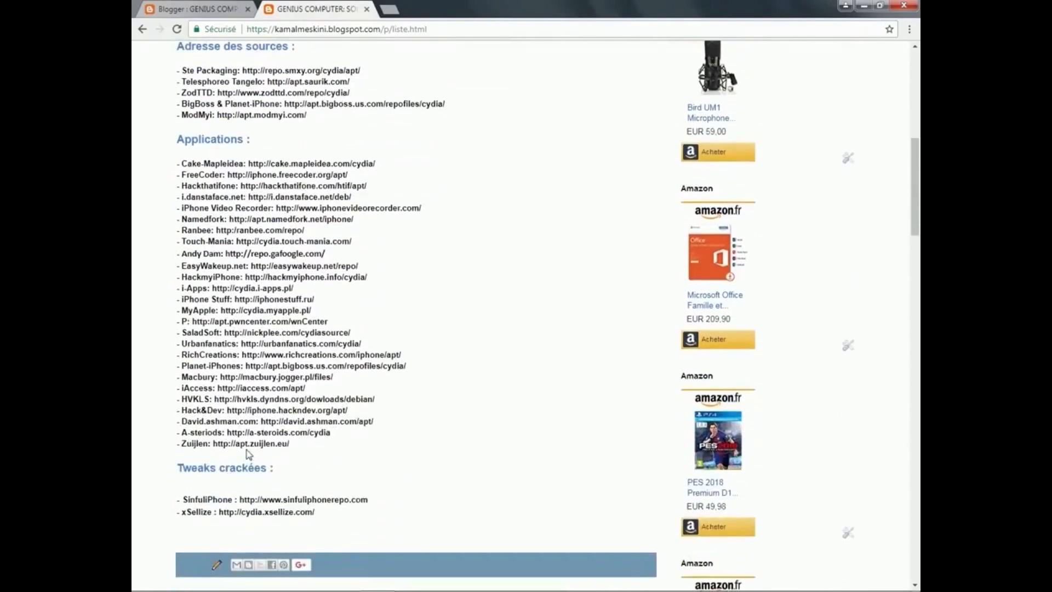
scroll(247, 450, "up", 15)
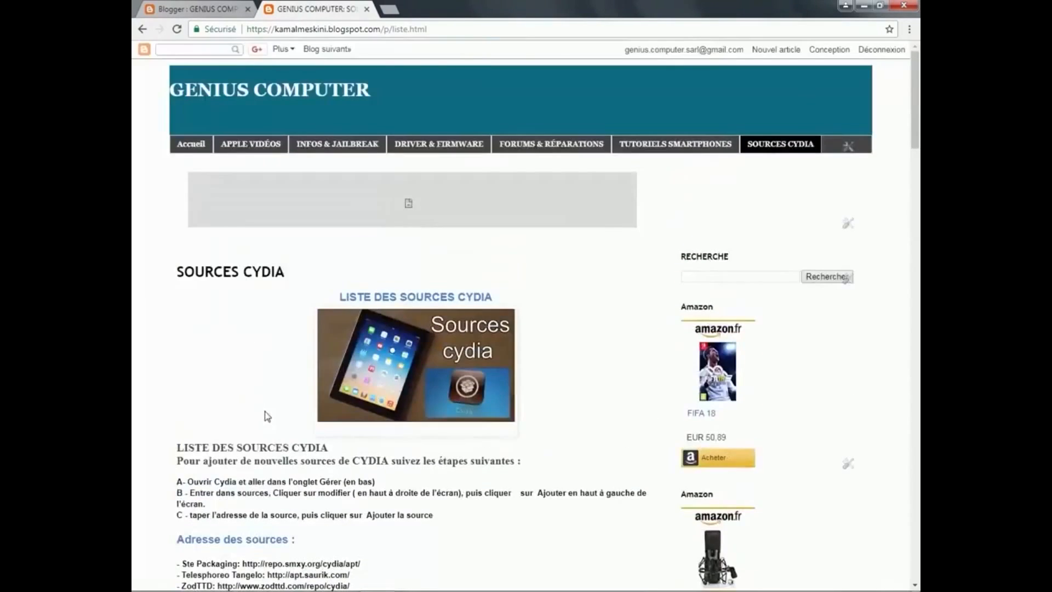
Step: Close the published blog and view the theme settings of the GENIUS COMPUTER blog
left_click(366, 9)
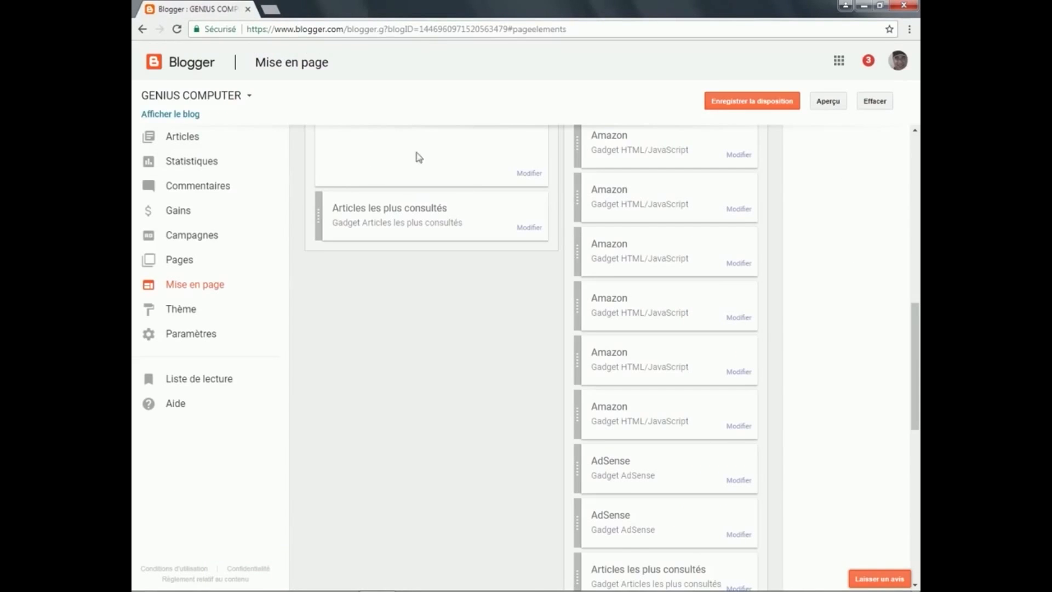
scroll(603, 197, "up", 9)
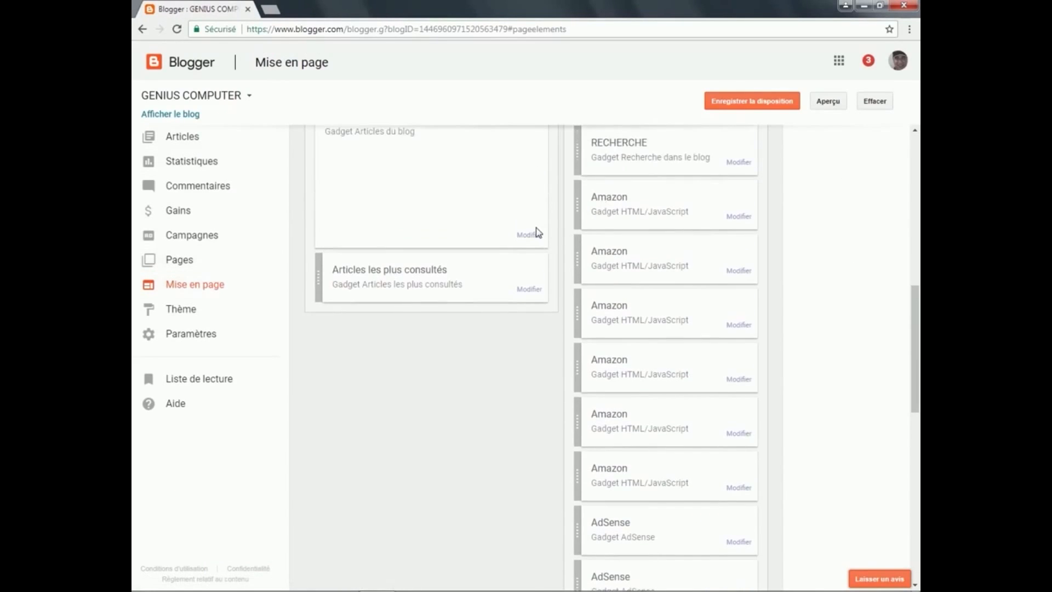
left_click(188, 313)
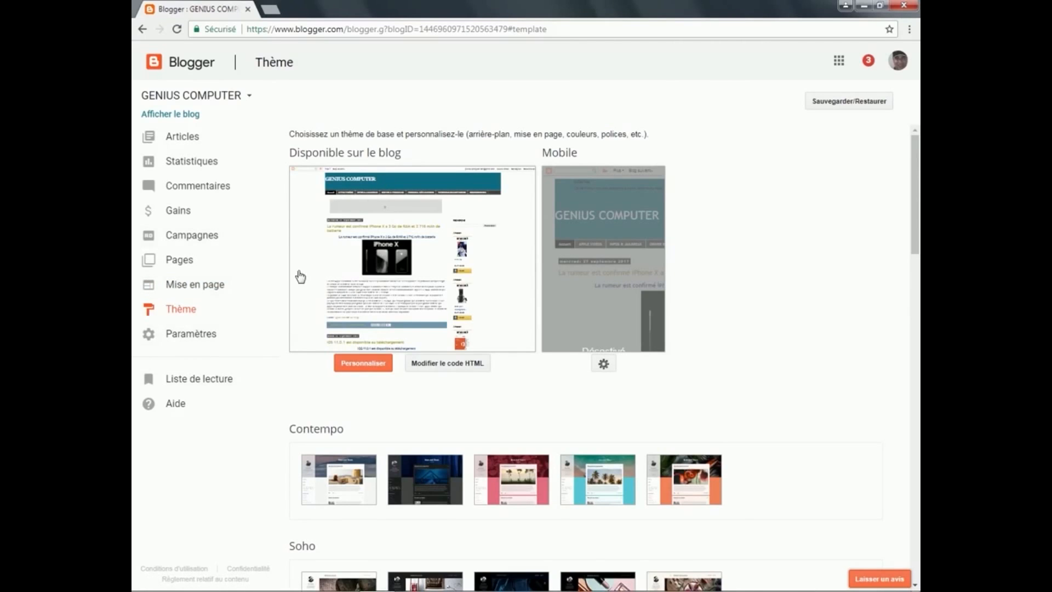
Step: Open the iPhone X battery and RAM article for editing and inspect the target of its The Verge source link
left_click(167, 139)
mouse_move(325, 174)
left_click(329, 185)
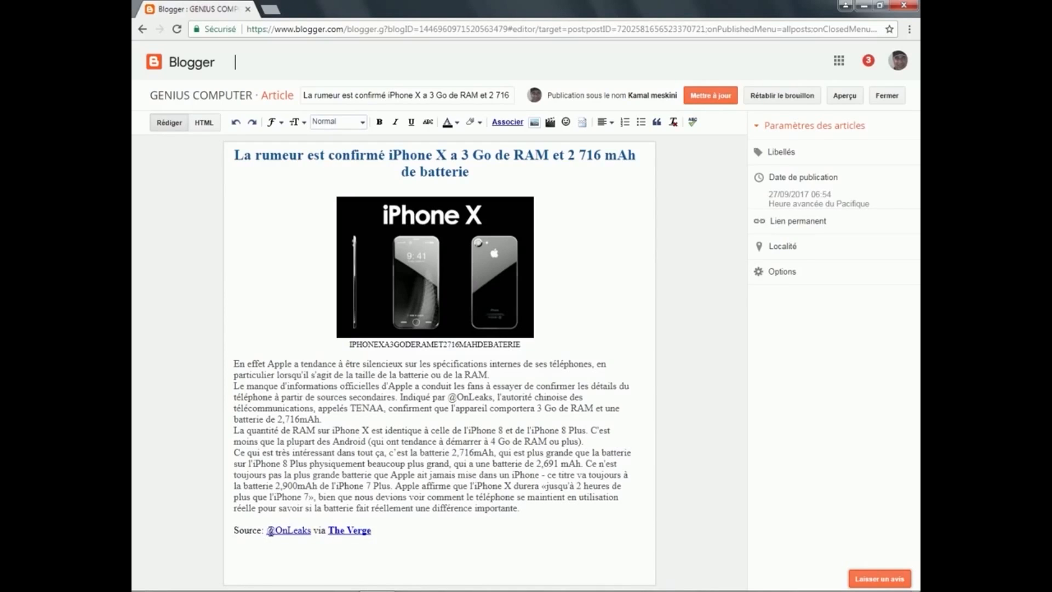
left_click(362, 529)
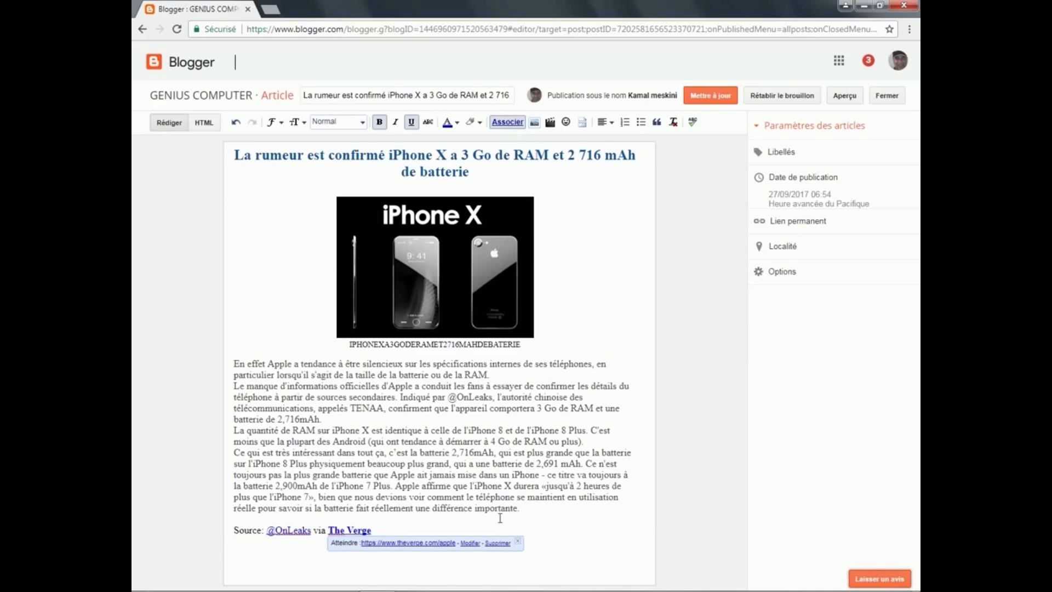
left_click(707, 502)
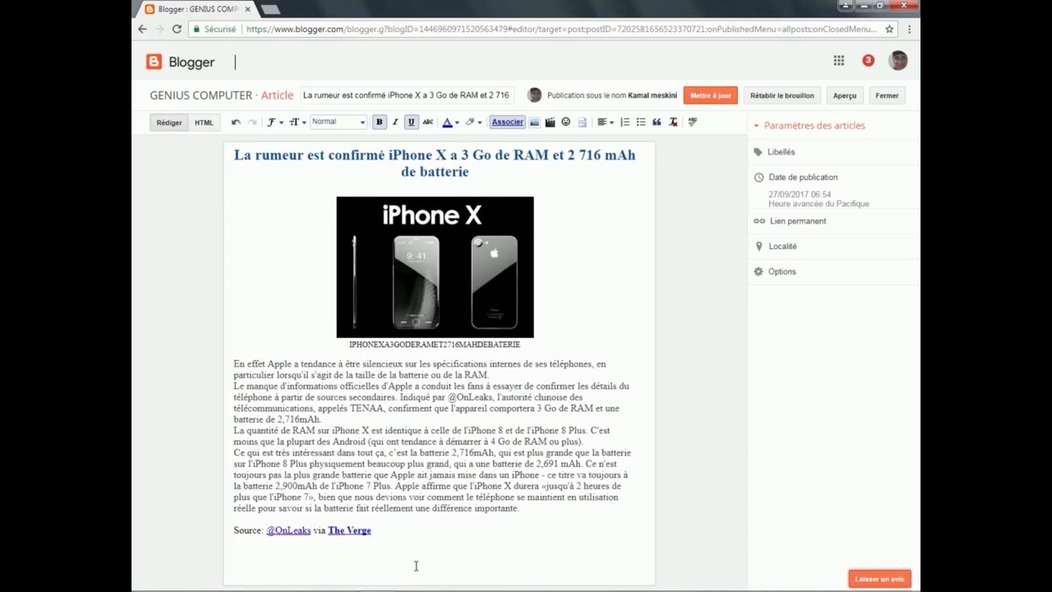
Step: Switch to Microsoft Word and begin the text of a blank document with "PO"
left_click(146, 586)
left_click(164, 525)
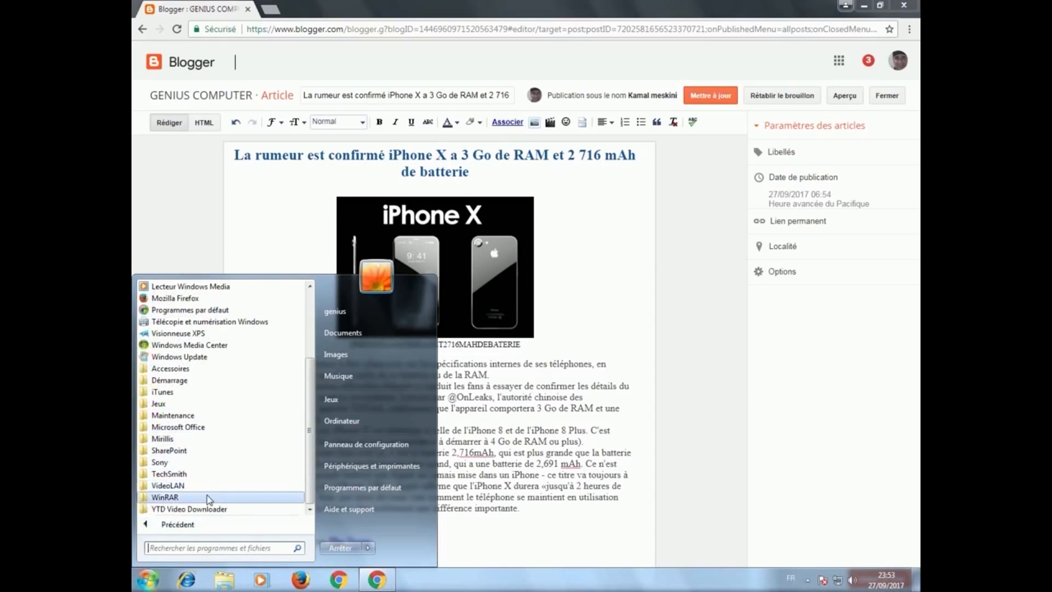
left_click(178, 427)
left_click(199, 497)
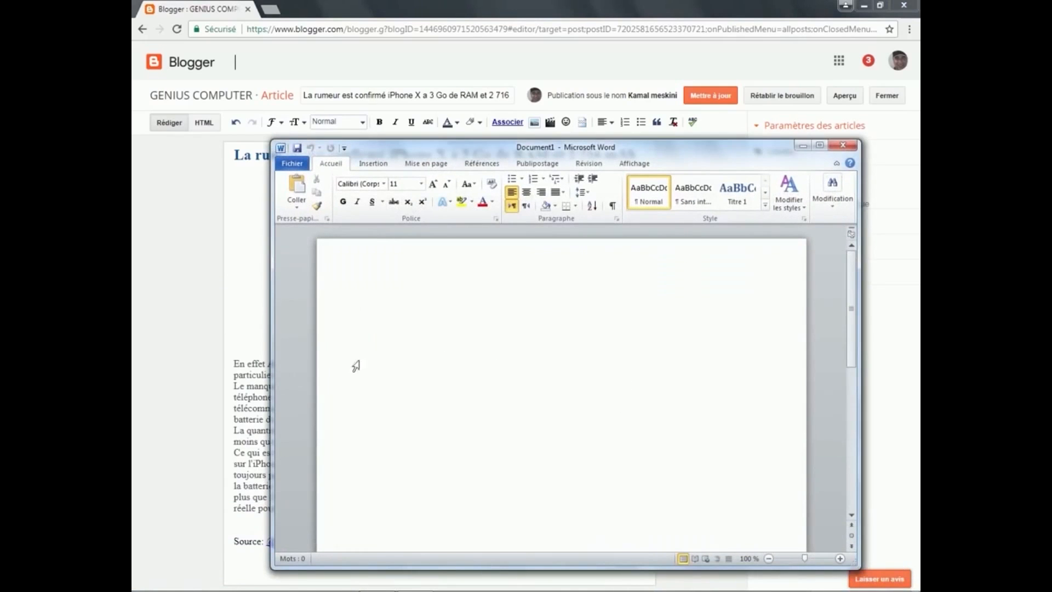
type("PO")
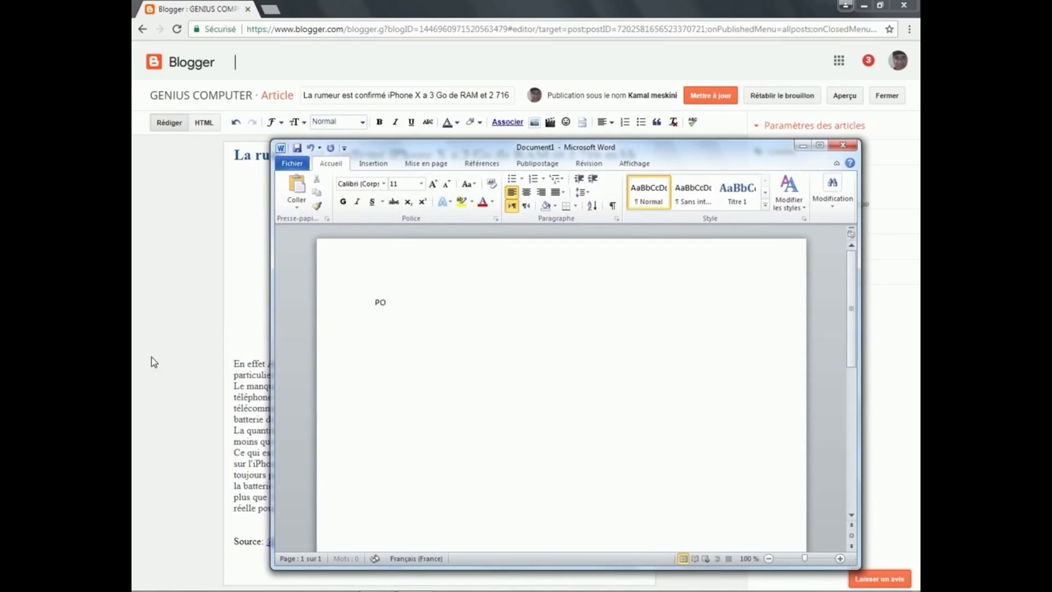
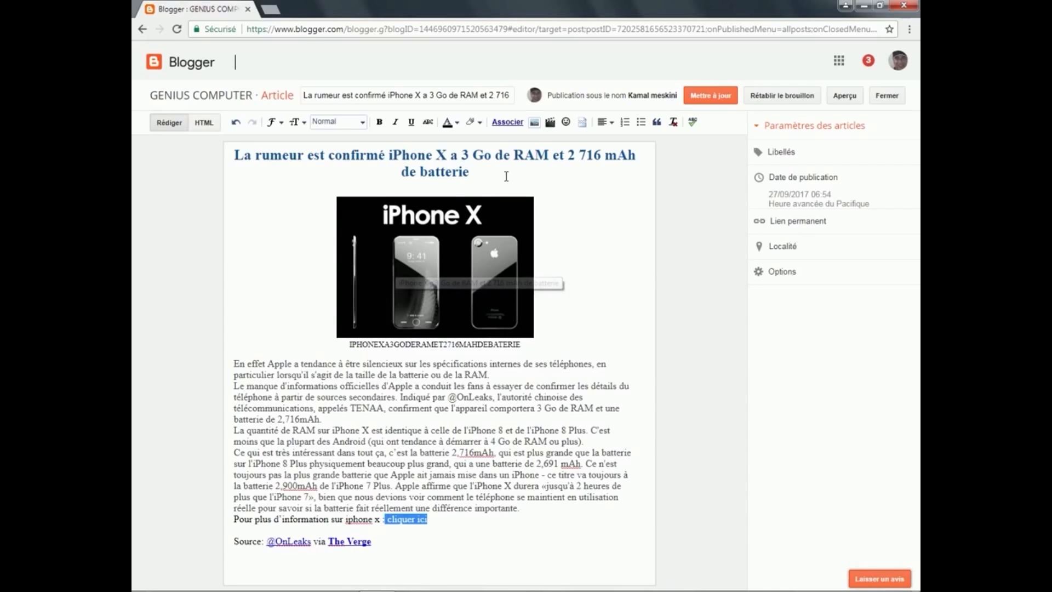
Step: Make the words "cliquer ici" bold in the iPhone X battery article and revert the article to draft
left_click(380, 122)
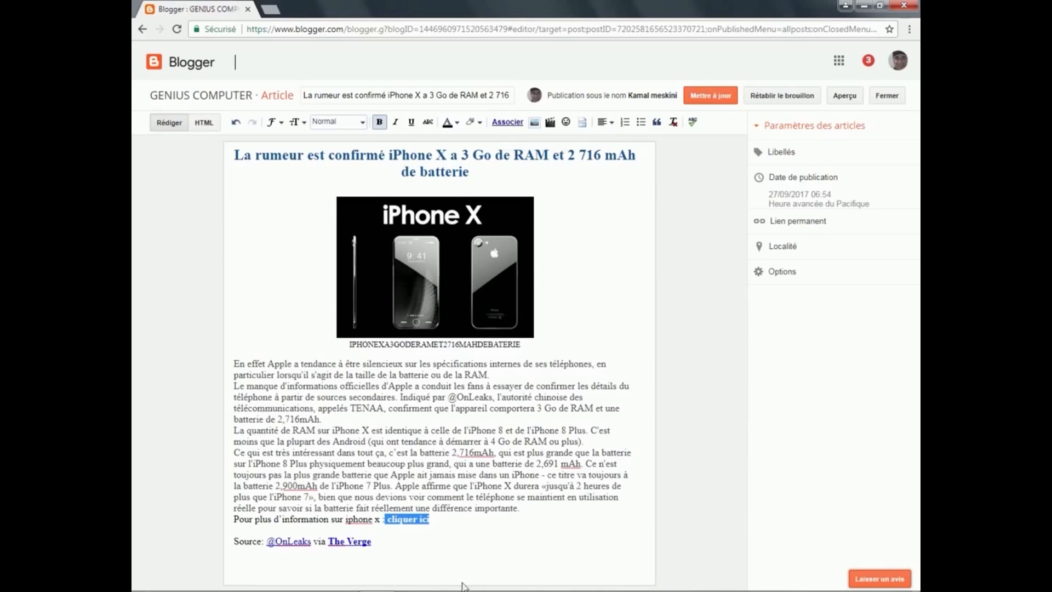
left_click(426, 578)
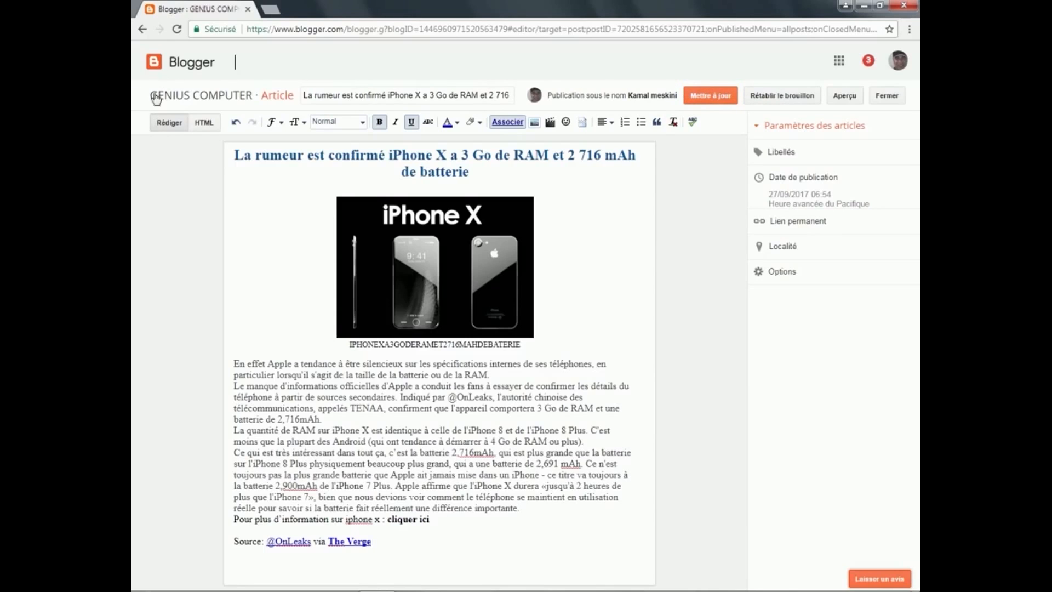
left_click(786, 97)
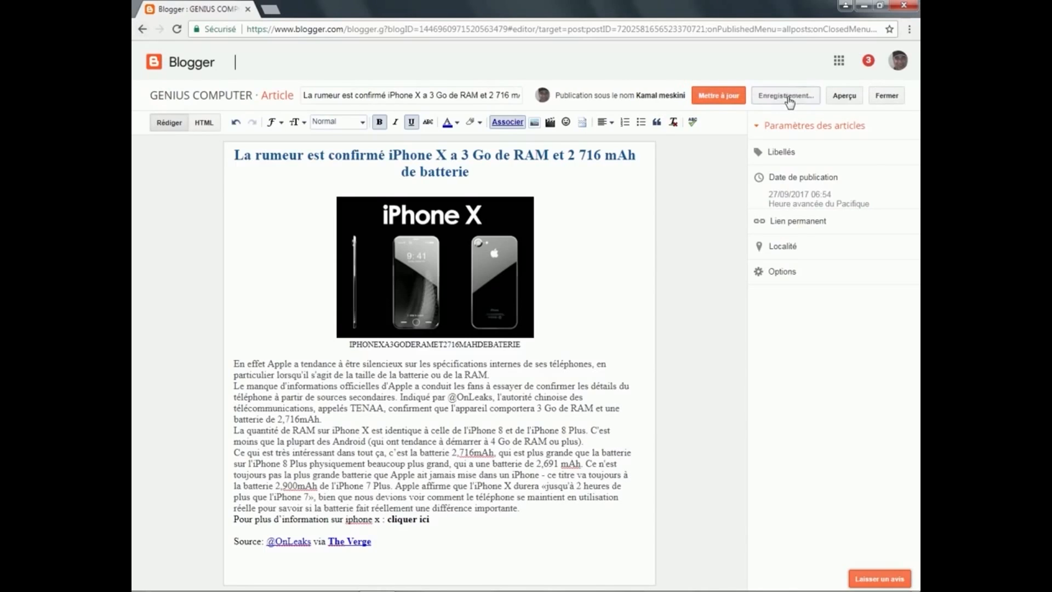
Step: Open the article "L'iPhone X est maintenant une réalité" for editing and copy its permalink
left_click(142, 29)
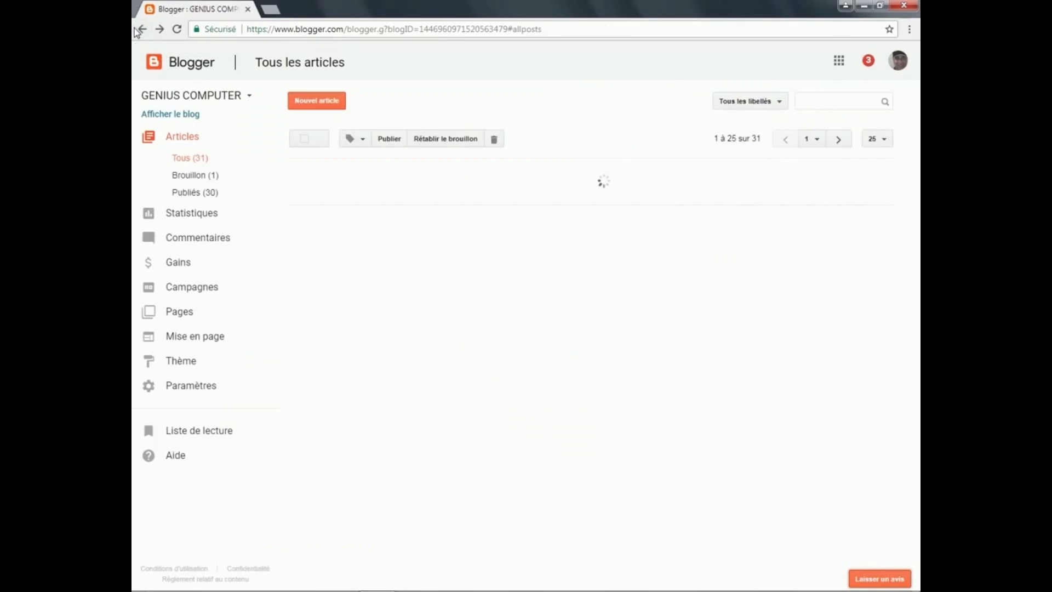
scroll(390, 432, "down", 5)
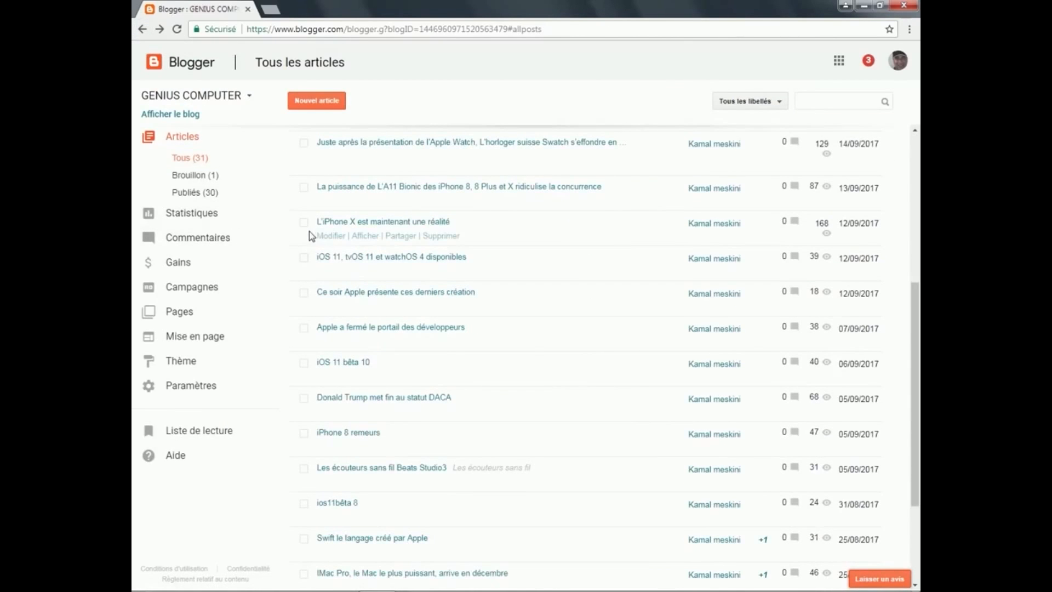
left_click(331, 237)
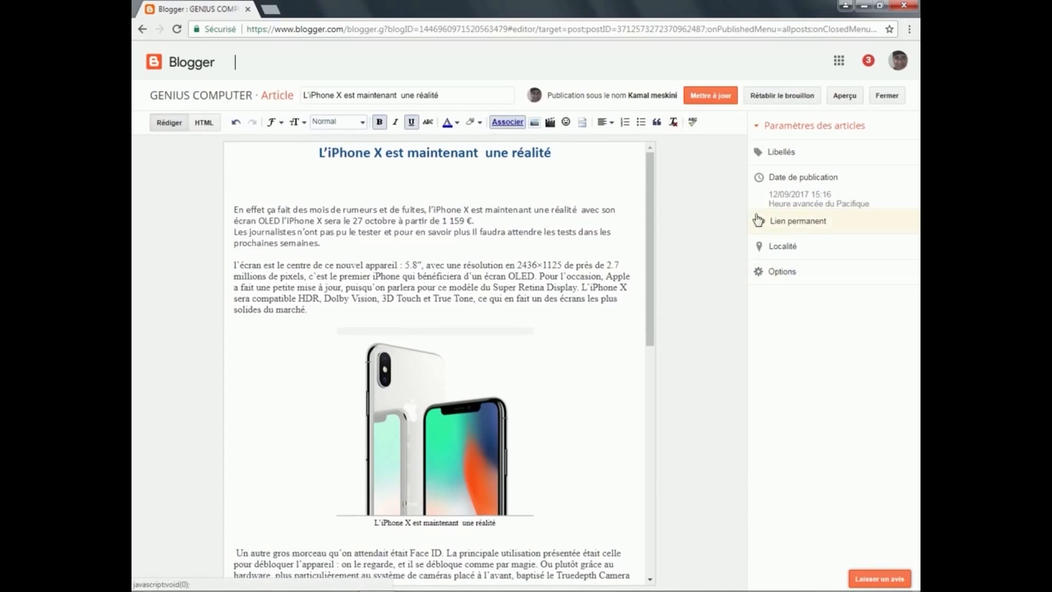
left_click(762, 229)
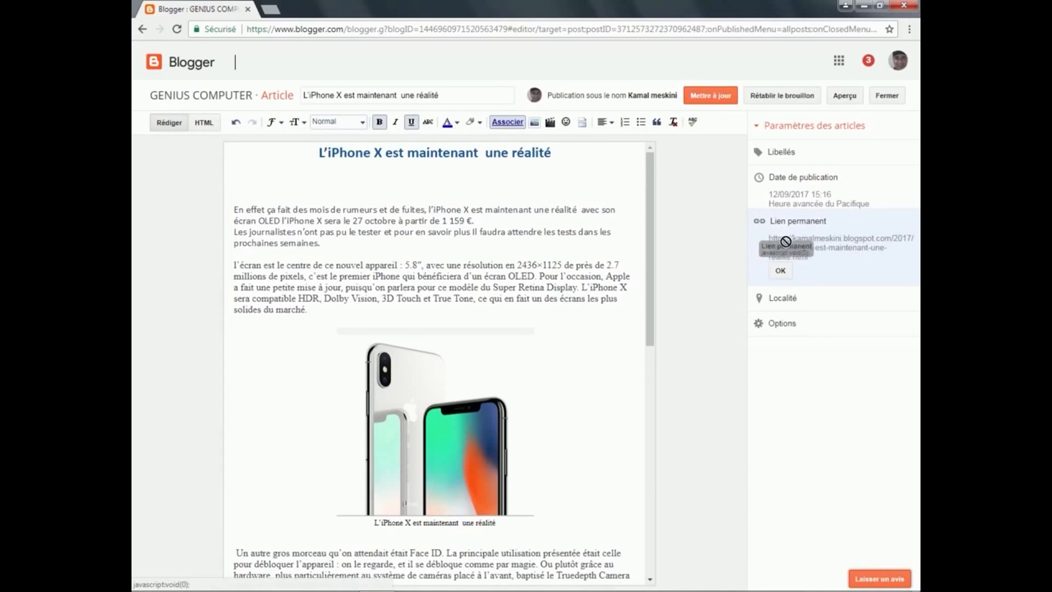
left_click_drag(770, 241, 831, 262)
right_click(822, 256)
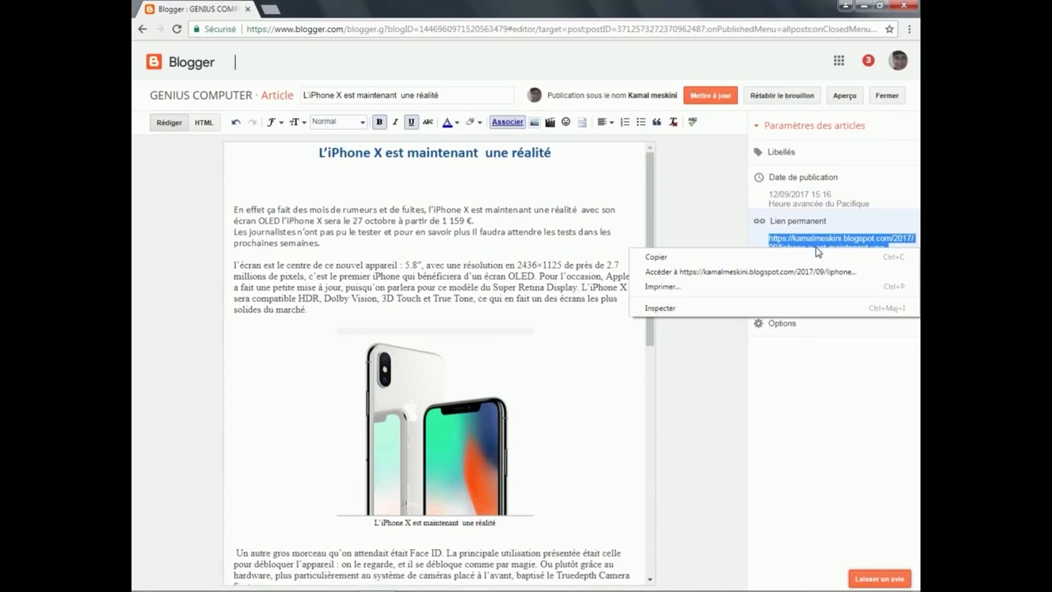
left_click(667, 257)
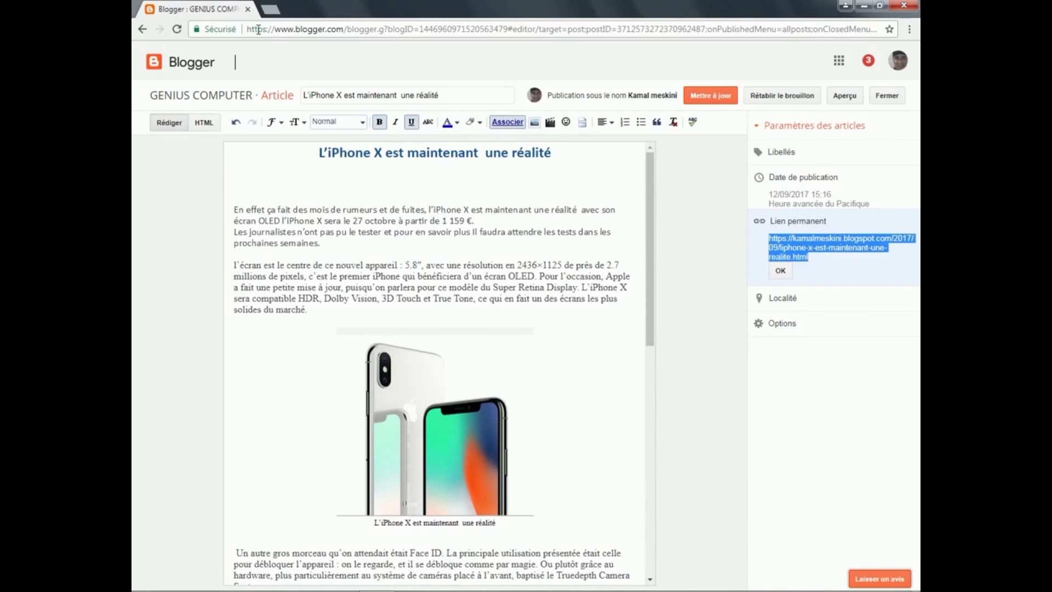
Step: Reopen the iPhone X RAM and battery draft and give the words "cliquer ici" a dark blue background
left_click(142, 30)
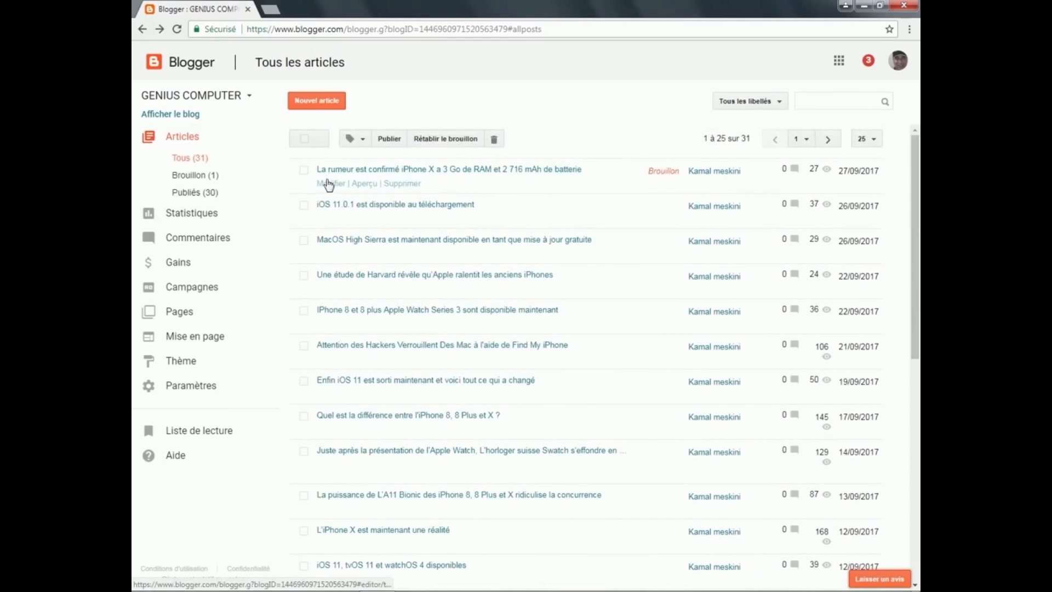
left_click(328, 183)
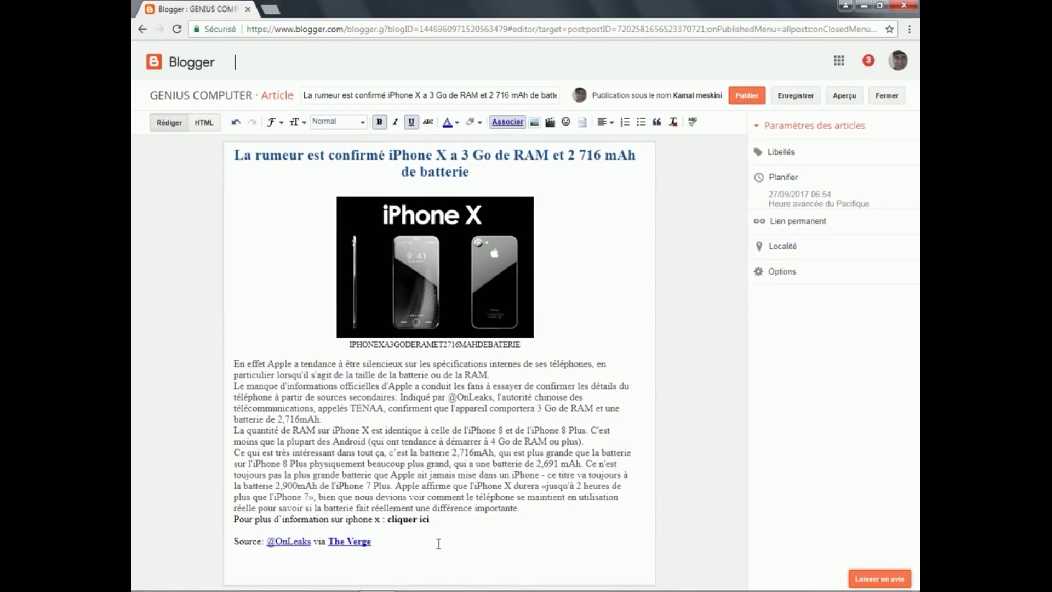
left_click_drag(432, 523, 387, 521)
left_click(478, 123)
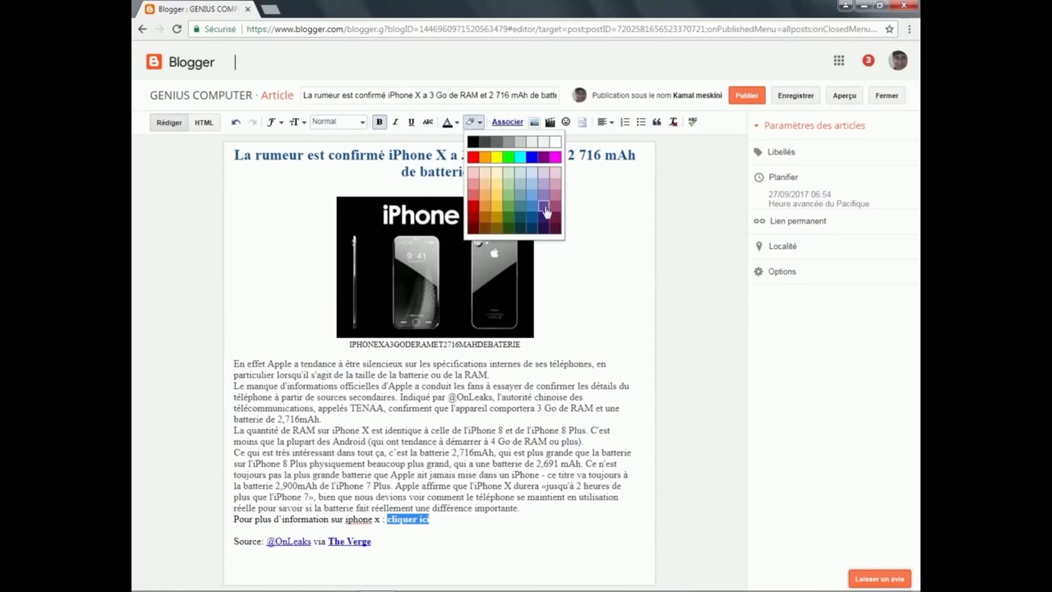
left_click(530, 214)
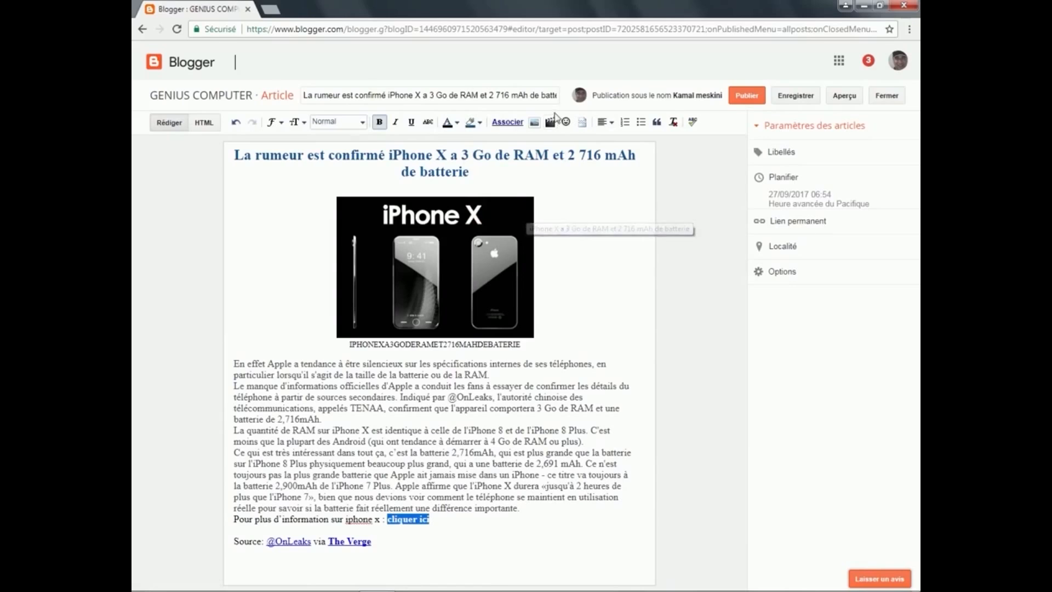
Step: Link the words "cliquer ici" to the copied permalink of the iPhone X article
left_click(508, 122)
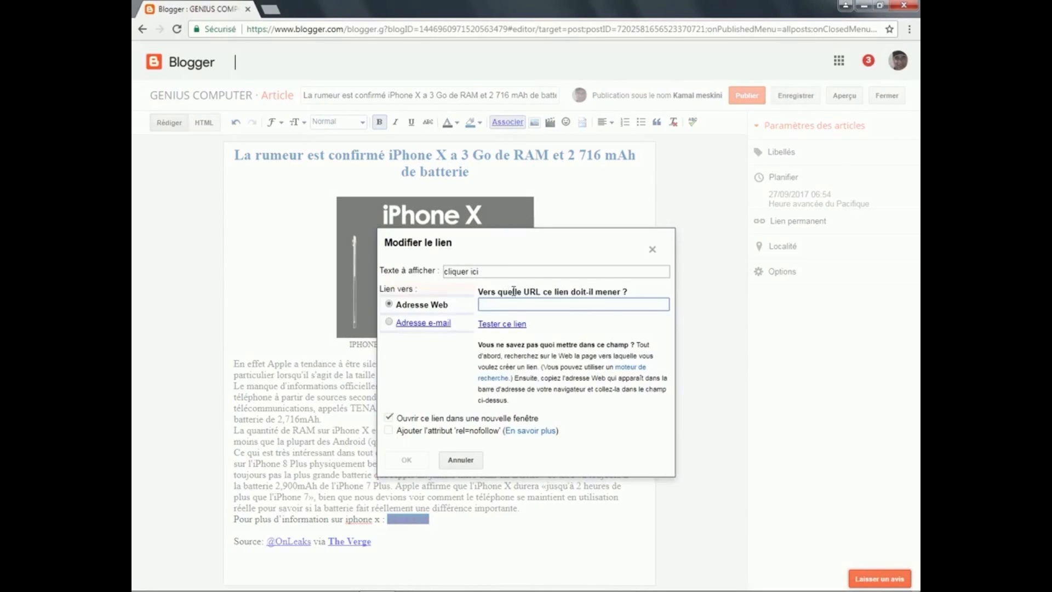
right_click(486, 304)
left_click(534, 379)
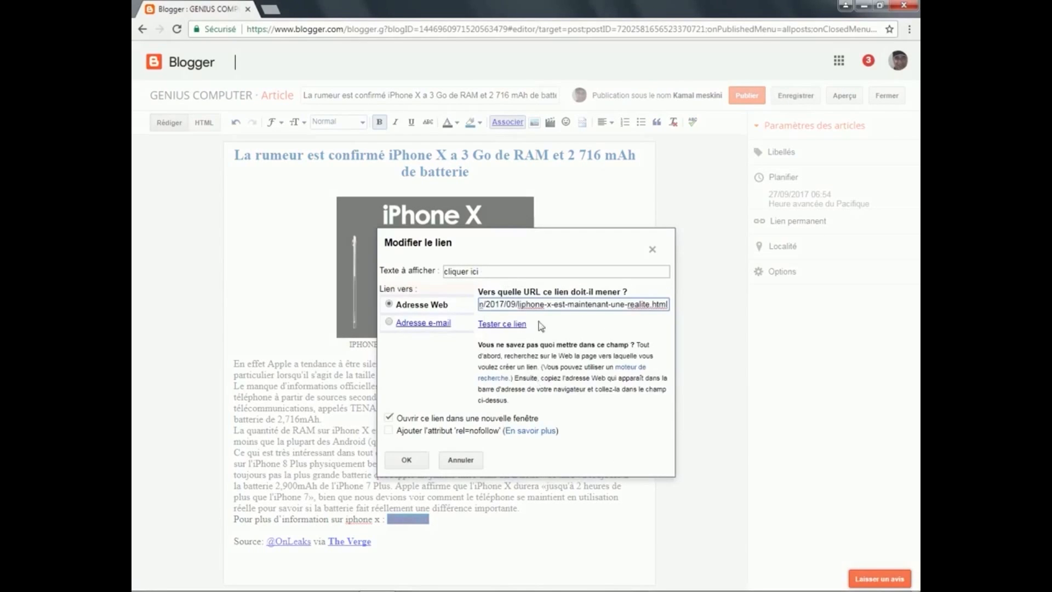
left_click(404, 461)
Step: Change the background colour of the linked words "cliquer ici" to a lighter blue
mouse_move(476, 581)
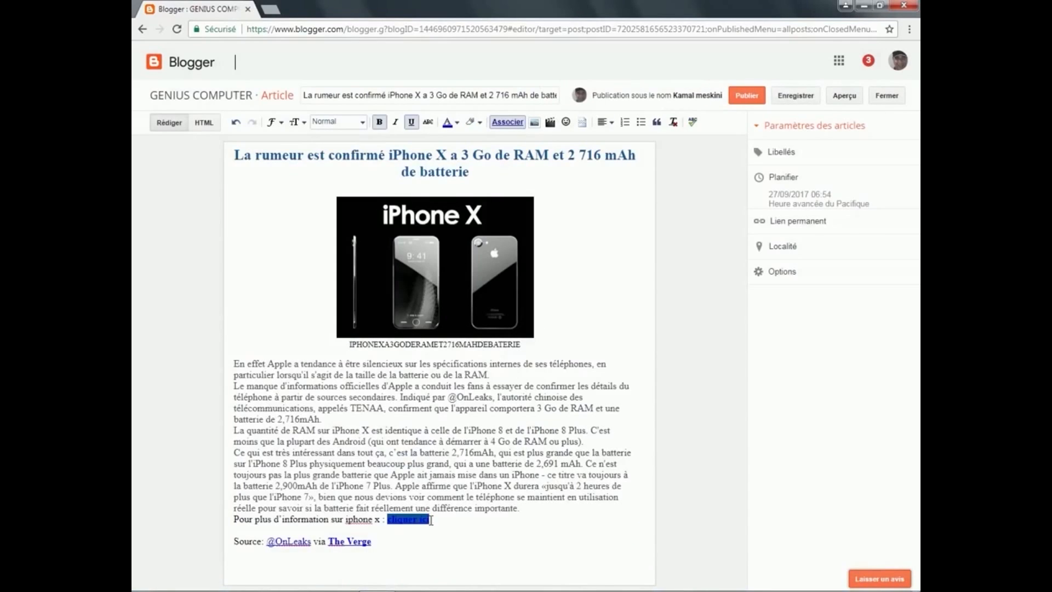
left_click_drag(431, 519, 385, 517)
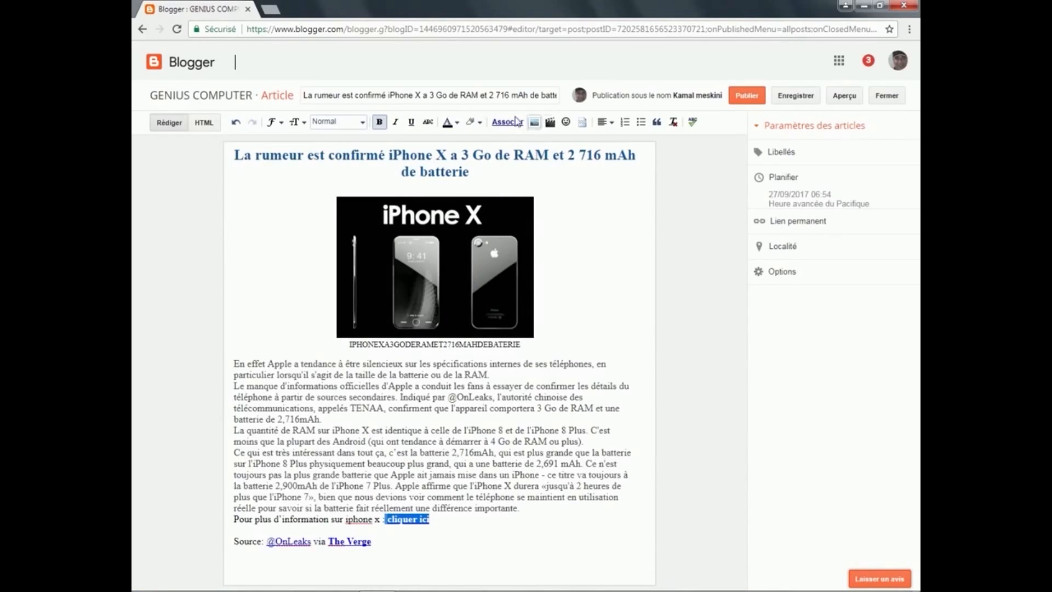
left_click(480, 122)
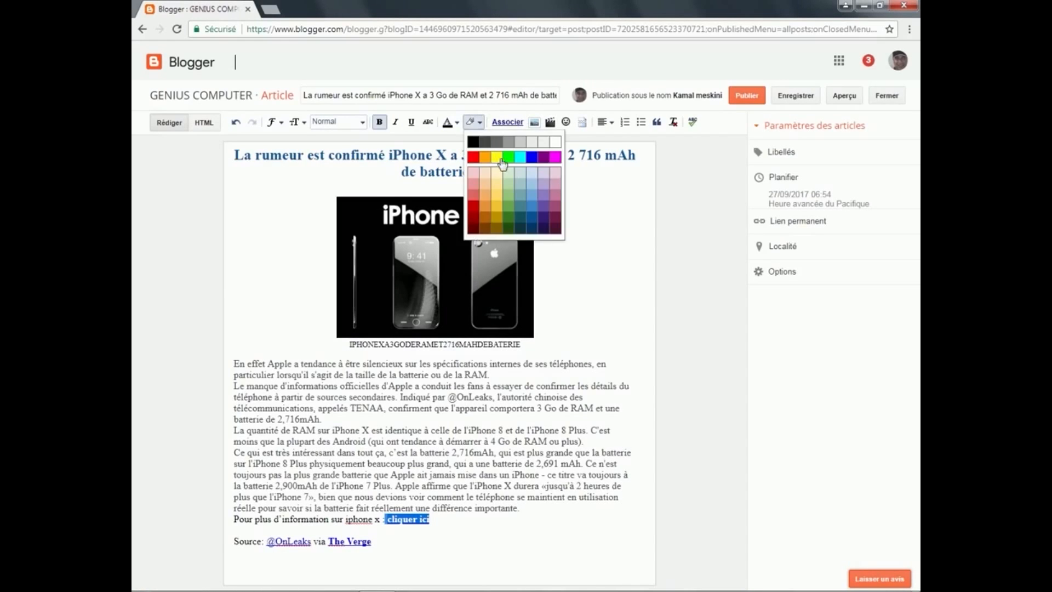
left_click(537, 196)
left_click(537, 198)
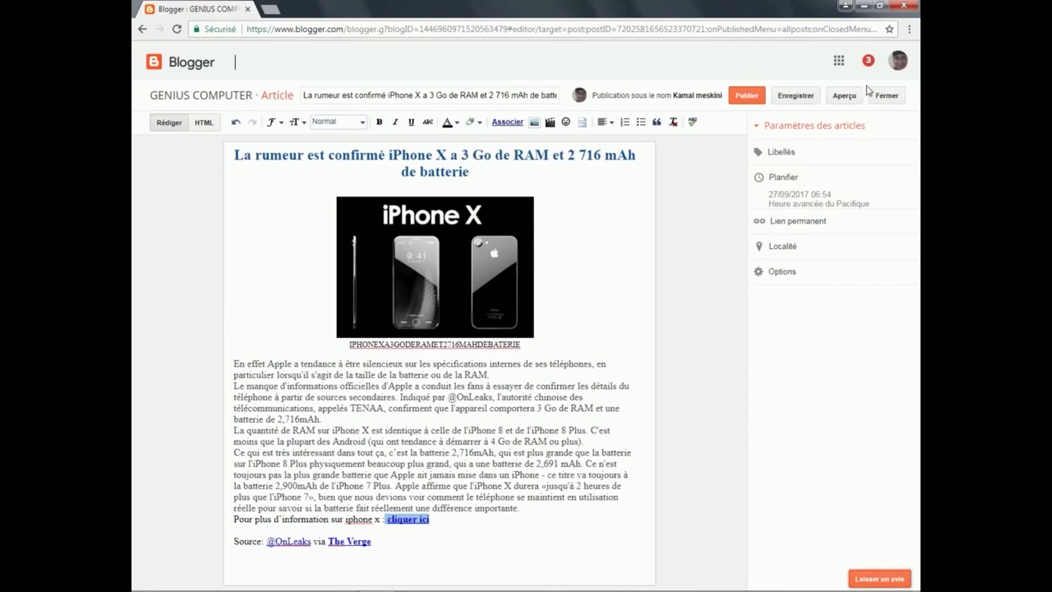
Step: Publish the iPhone X RAM and battery article and open the live GENIUS COMPUTER blog
left_click(747, 96)
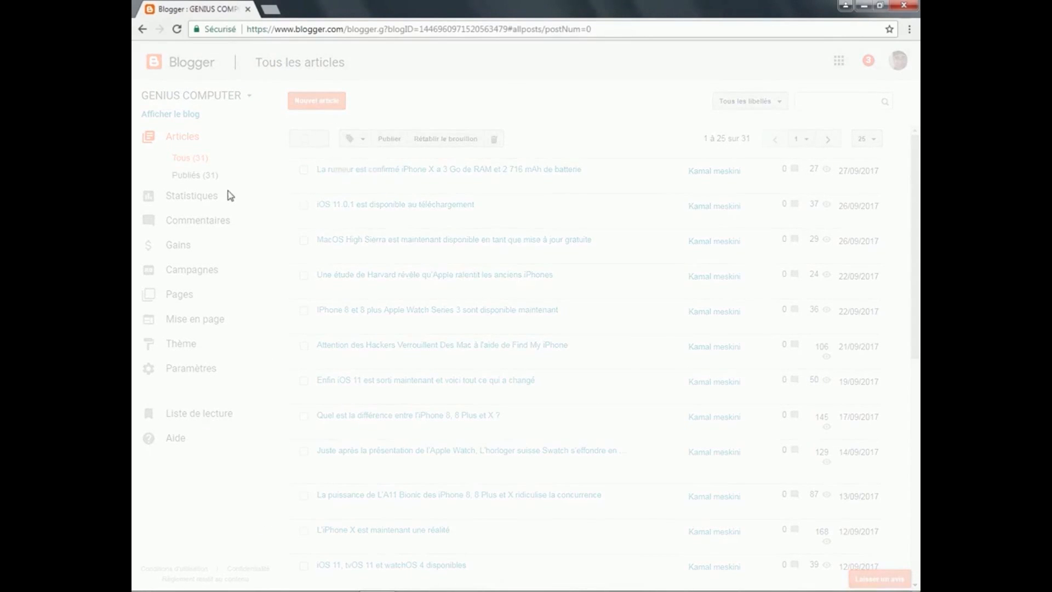
left_click(425, 313)
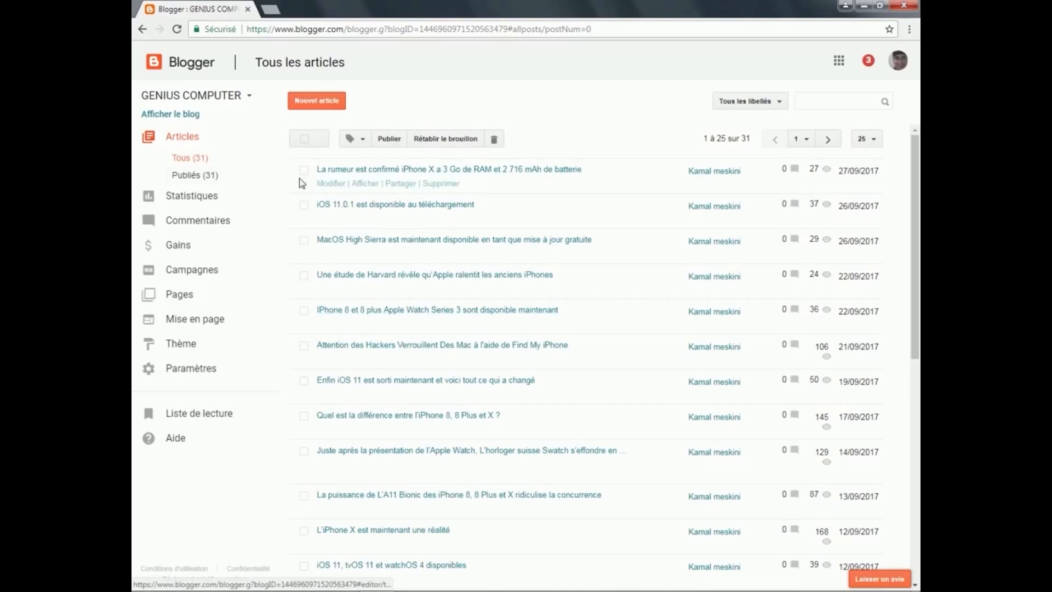
left_click(177, 117)
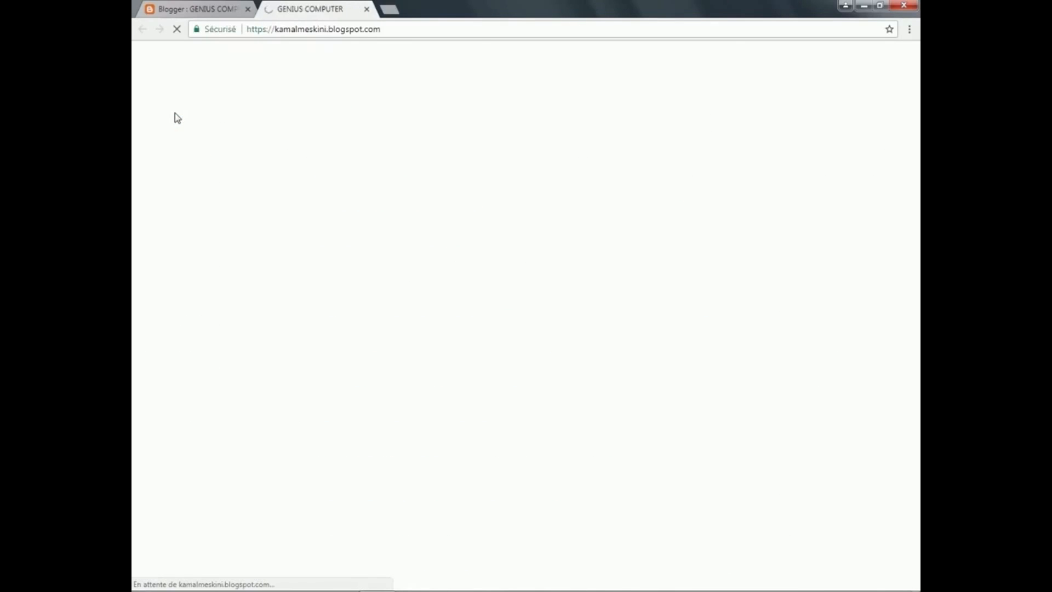
Step: Test the published article's "cliquer ici" link, look through the article it leads to, and close both blog pages
scroll(669, 399, "down", 5)
scroll(666, 403, "down", 1)
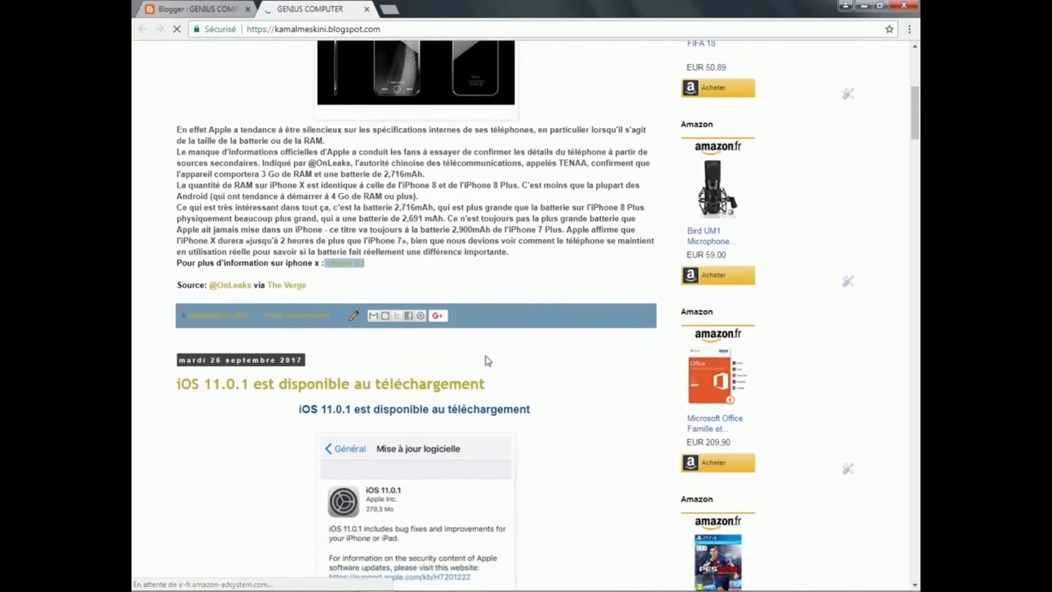
left_click(342, 266)
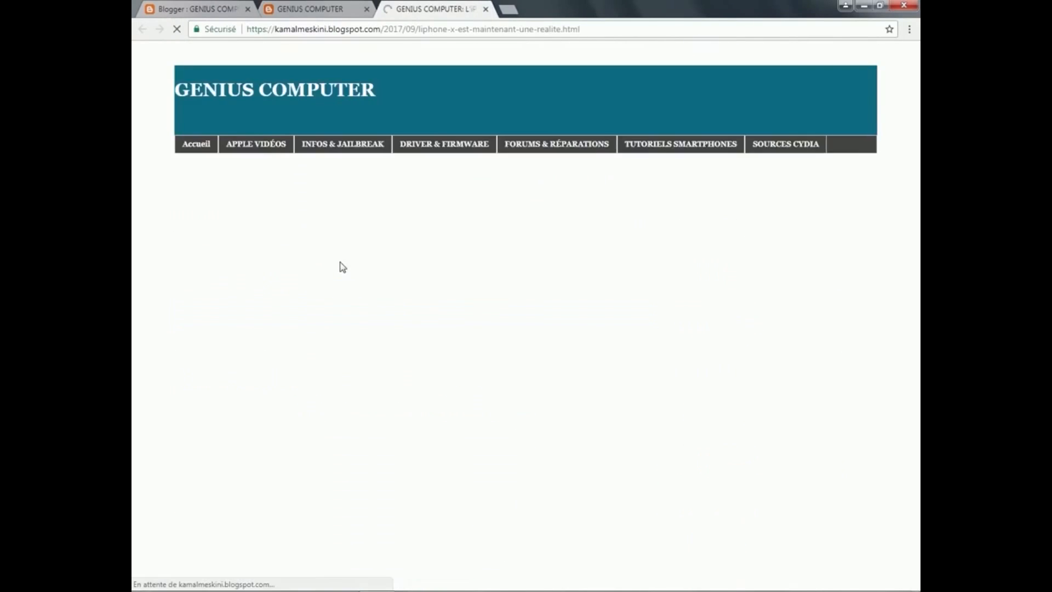
scroll(406, 285, "down", 3)
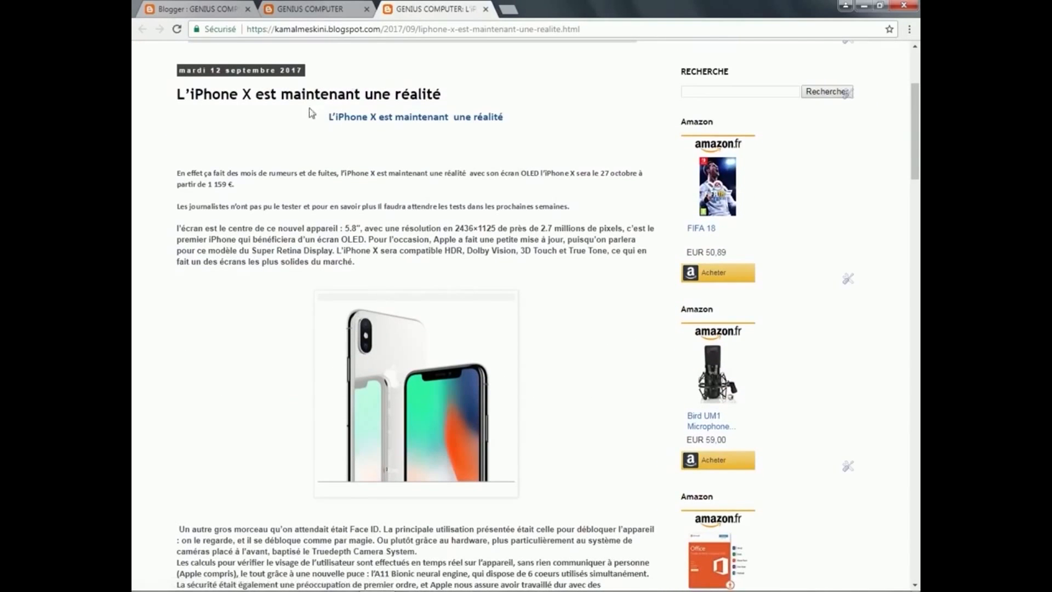
scroll(419, 488, "down", 8)
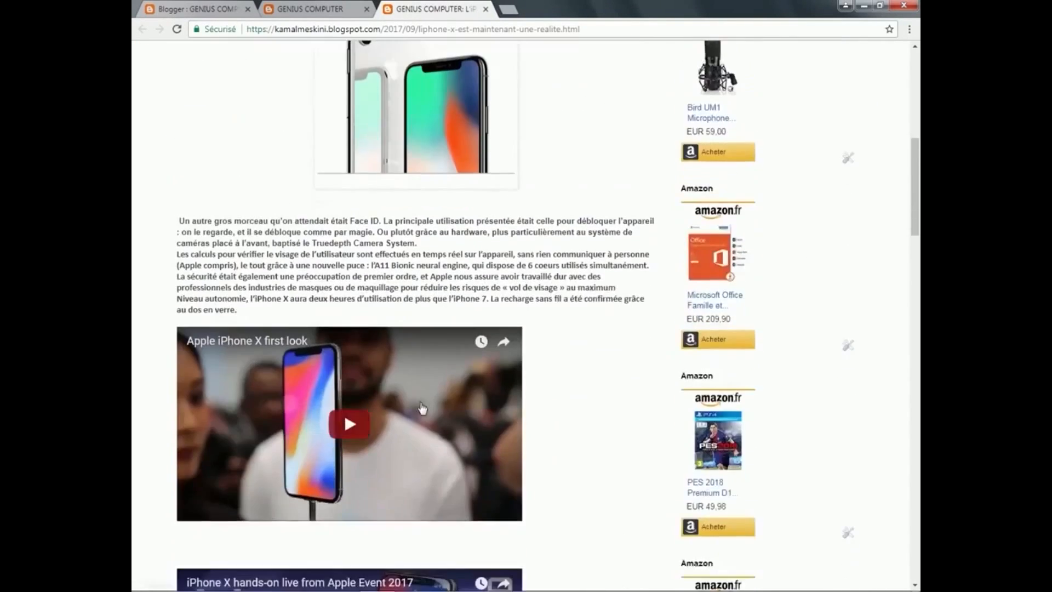
scroll(454, 500, "down", 3)
scroll(457, 521, "up", 12)
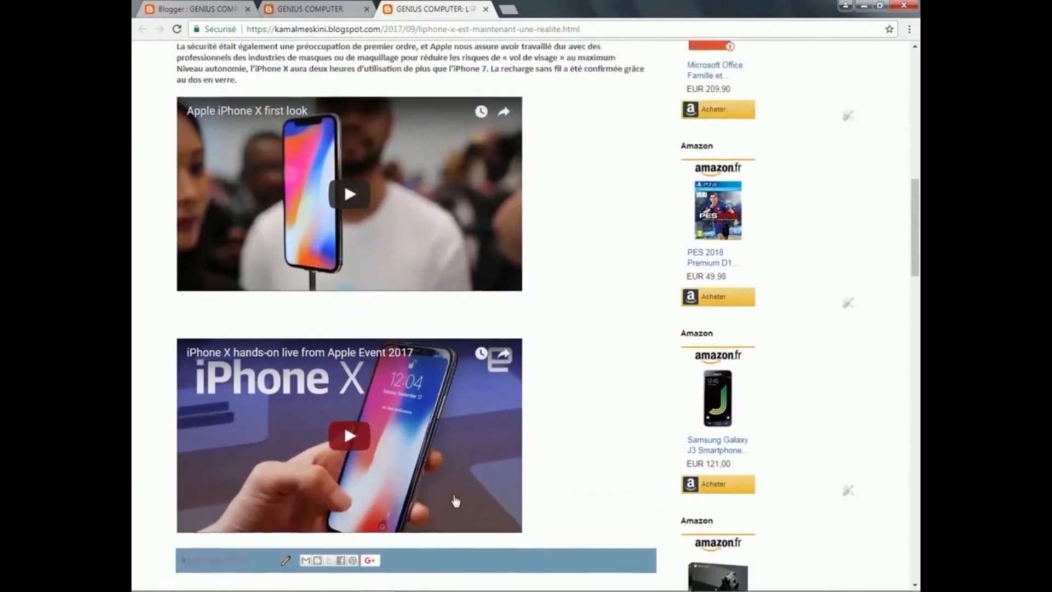
scroll(459, 535, "up", 3)
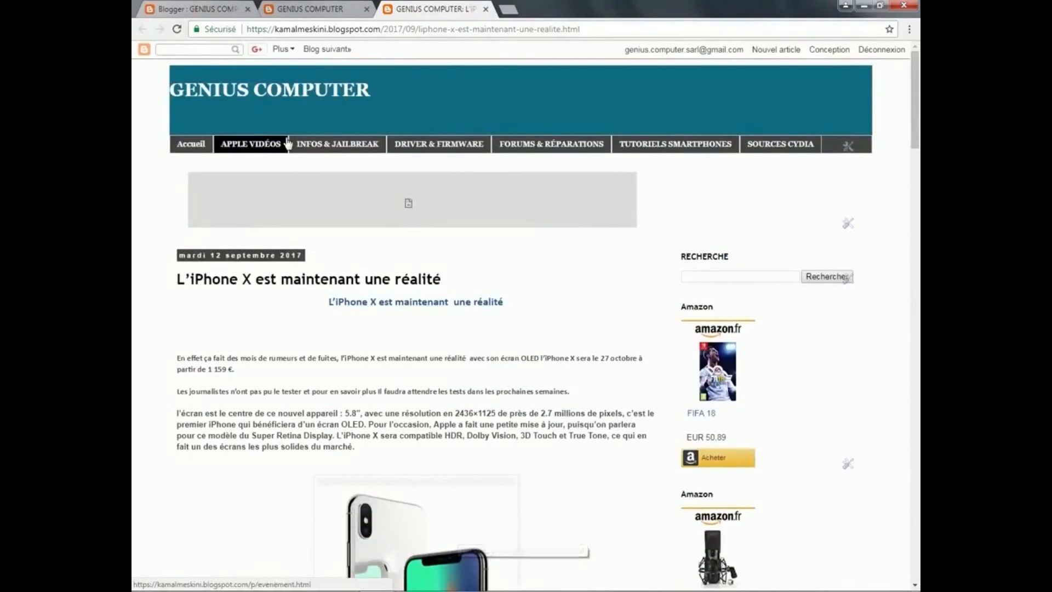
left_click(484, 10)
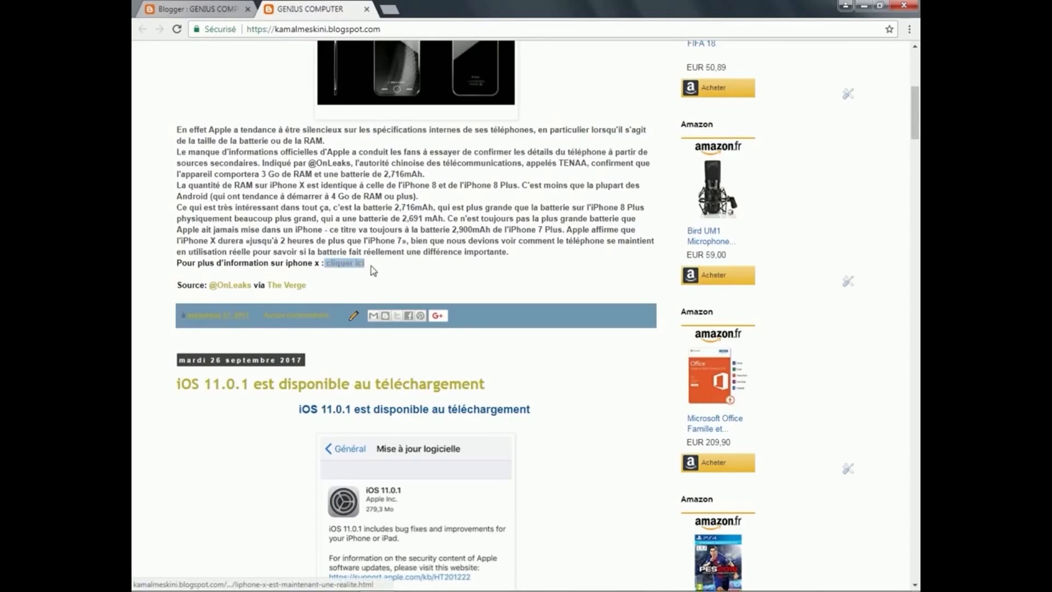
scroll(444, 252, "up", 7)
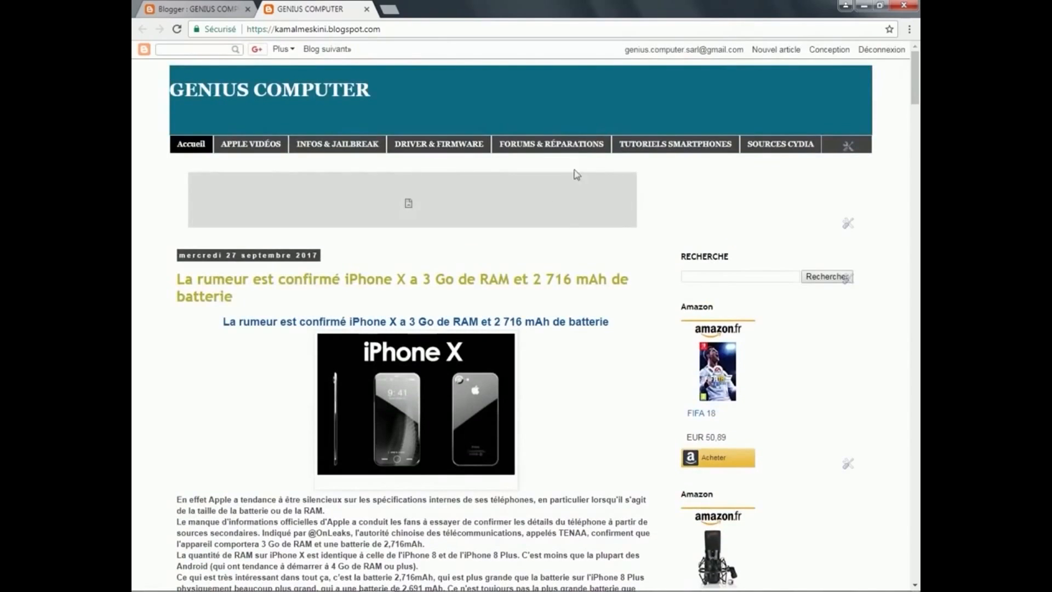
left_click(367, 9)
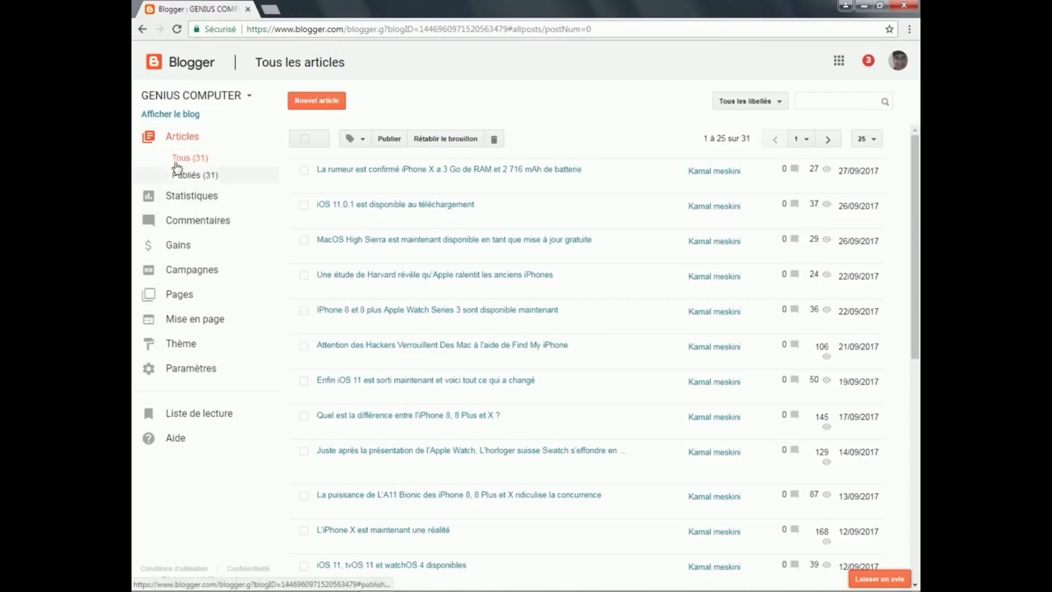
Step: Reopen the iPhone X RAM and battery article for editing, update it and display the published blog
left_click(322, 182)
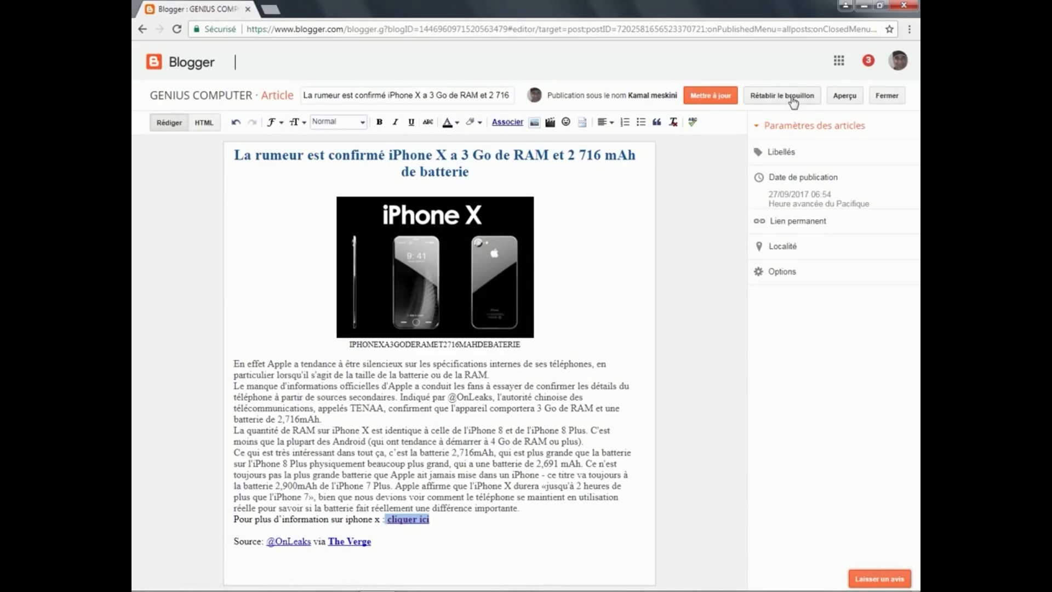
left_click(709, 98)
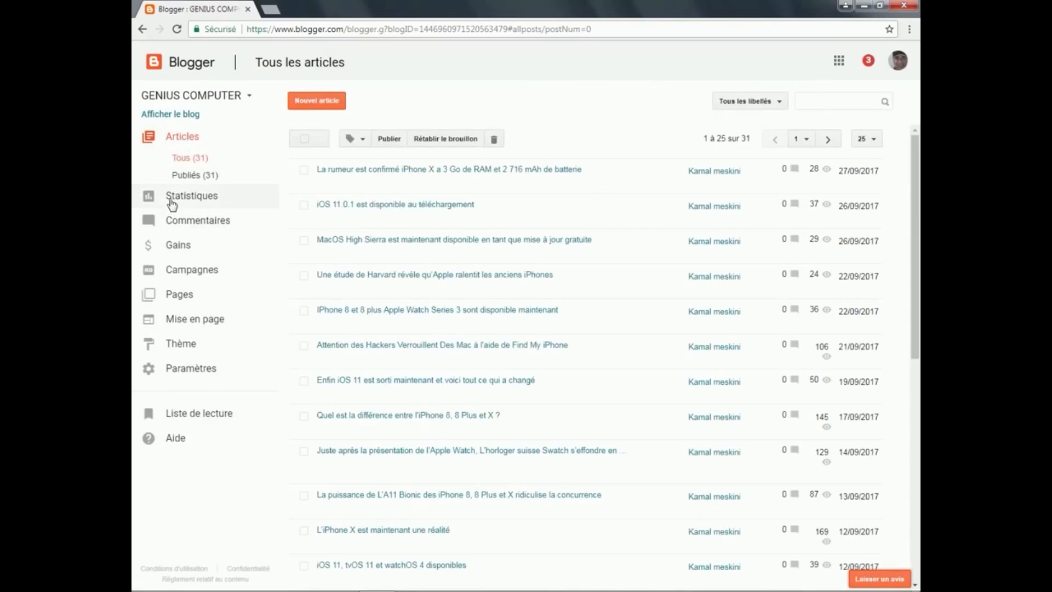
left_click(174, 114)
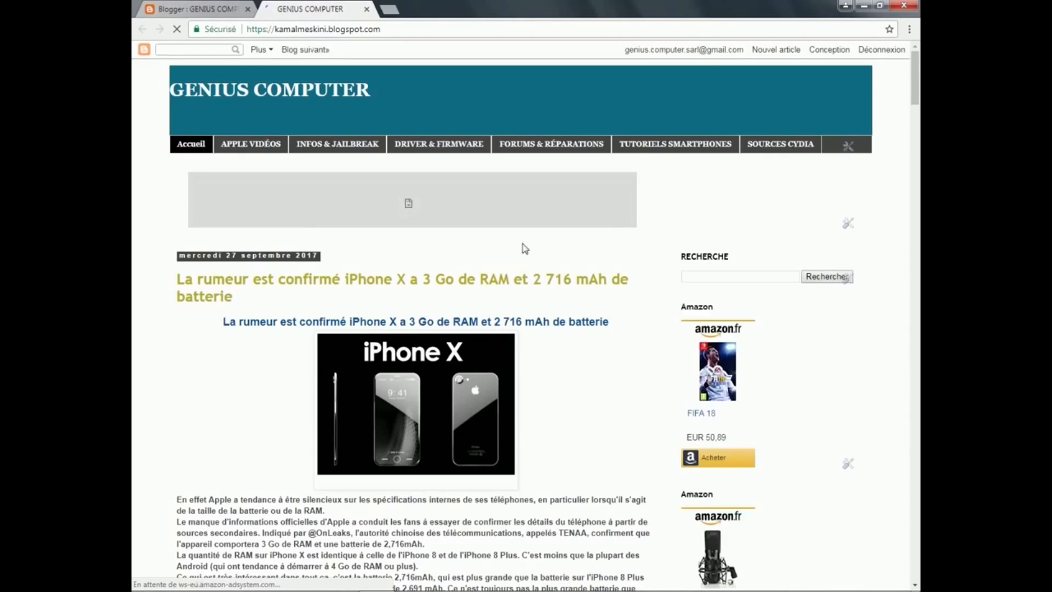
Step: Test the source link "The Verge" at the end of the iPhone X article and close the page it opens
scroll(470, 277, "down", 9)
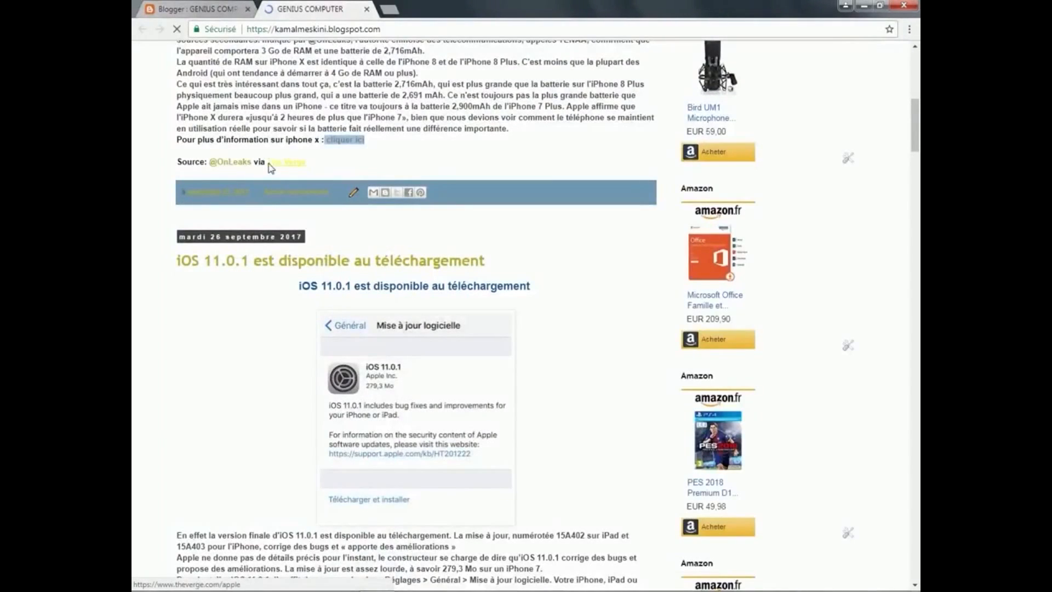
left_click(278, 164)
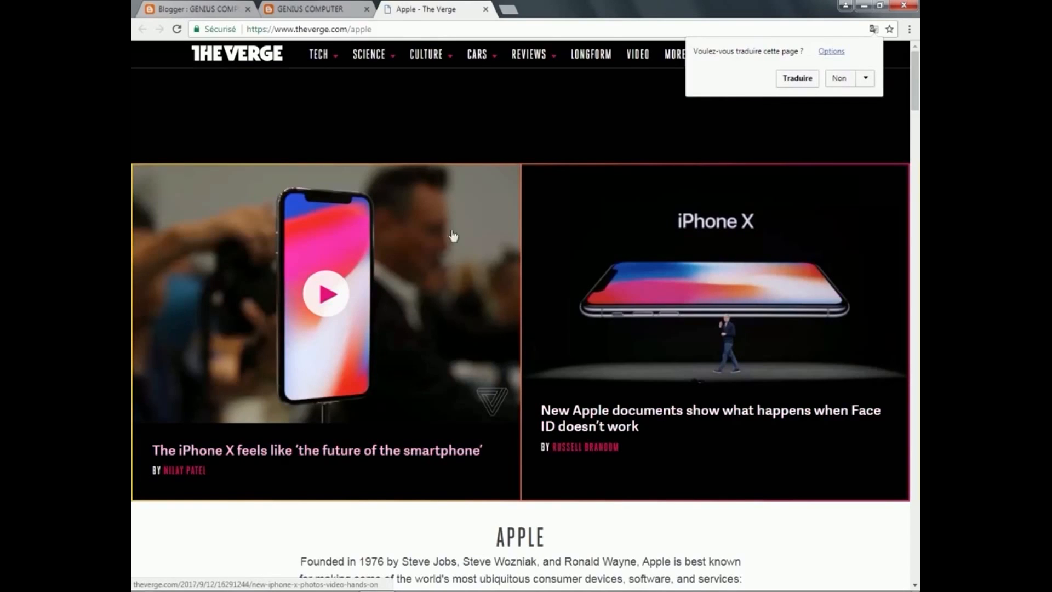
left_click(486, 10)
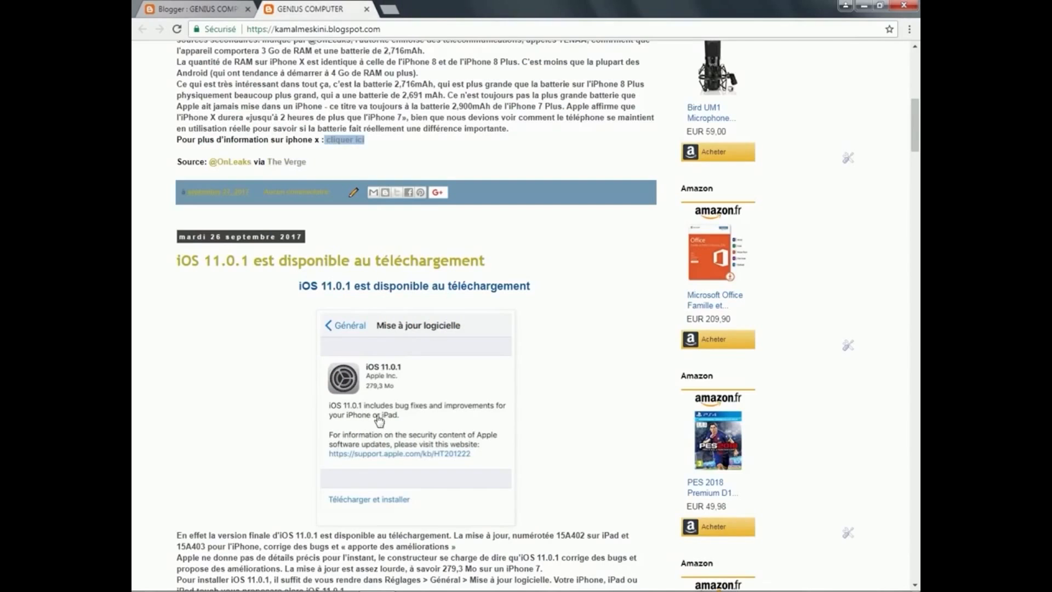
Step: Look through the iOS 11.0.1 article on the live blog, including its highlighted link, and close the blog to return to the article list
scroll(380, 421, "down", 3)
scroll(360, 492, "down", 2)
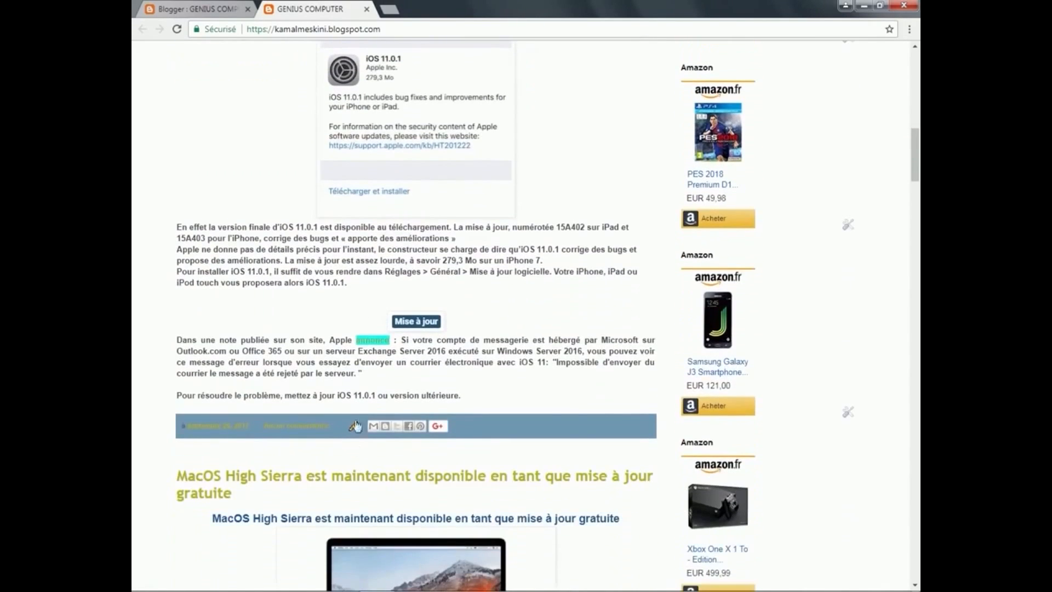
scroll(350, 390, "up", 10)
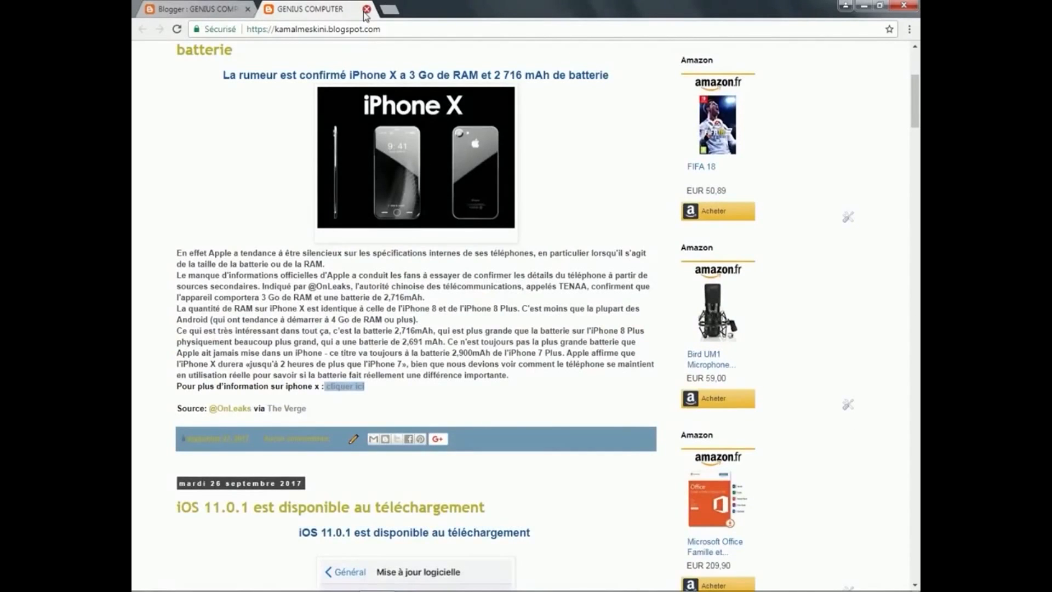
left_click(366, 10)
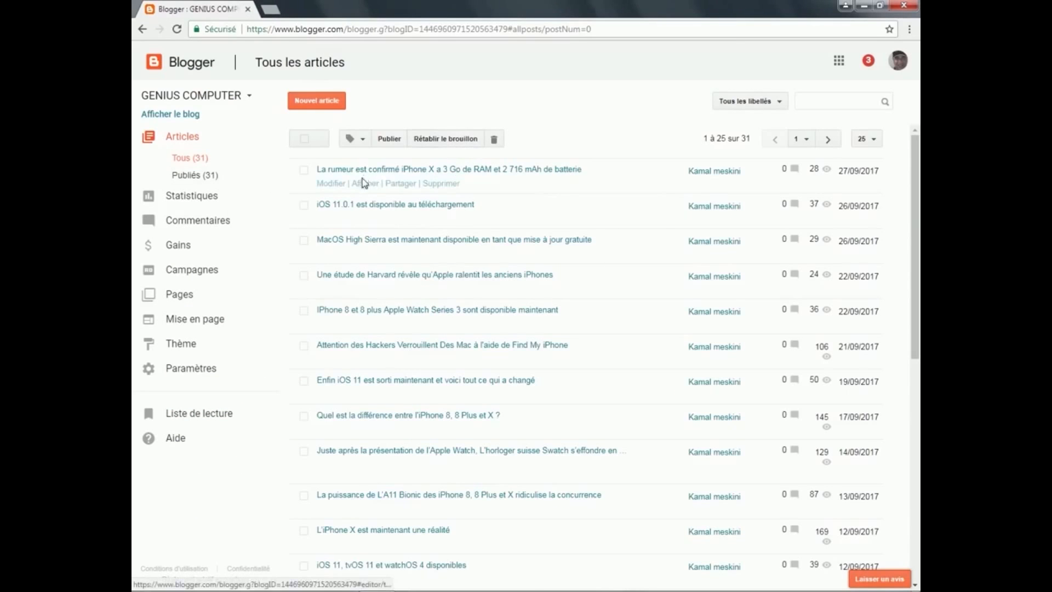